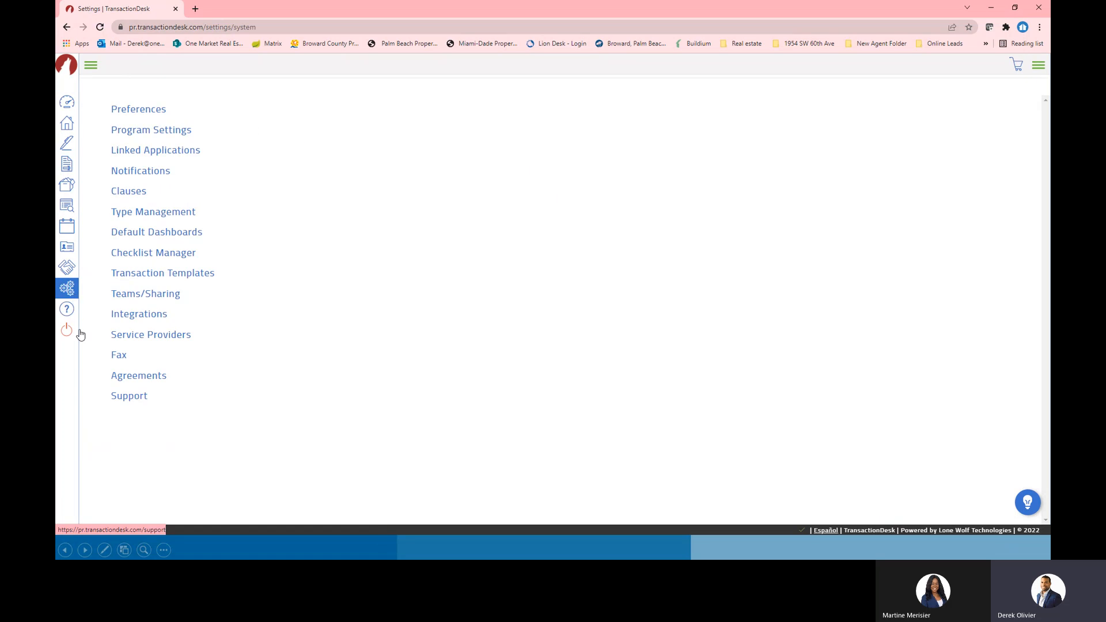
Open Preferences, expand User Information, then expand Office Information to show company, address and phone details
{"action": "left_click", "coordinate": [140, 110]}
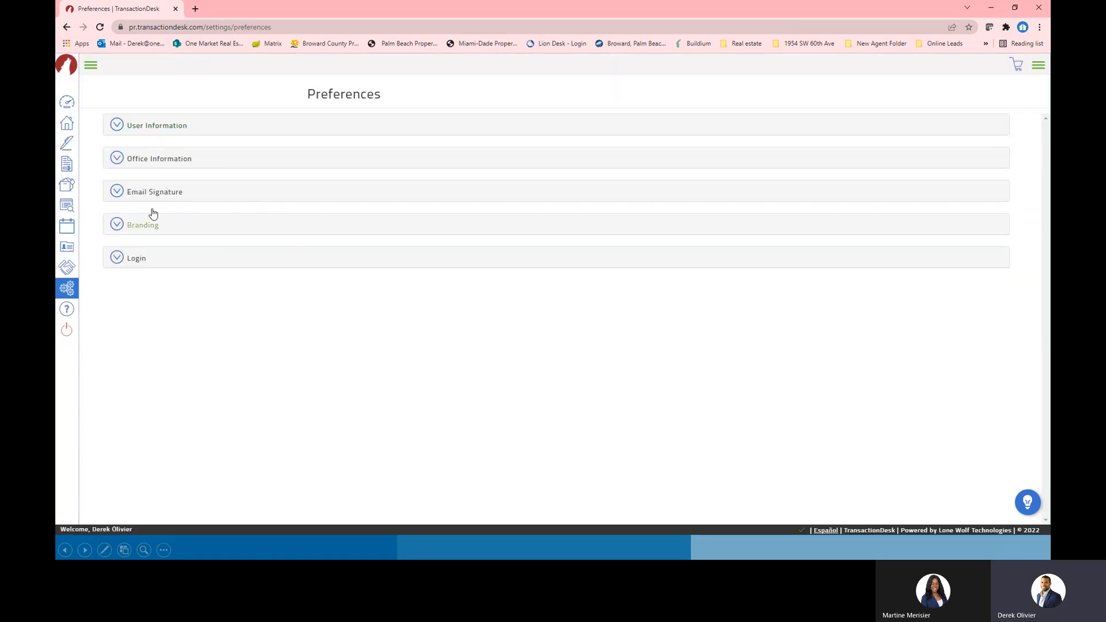
{"action": "left_click", "coordinate": [147, 125]}
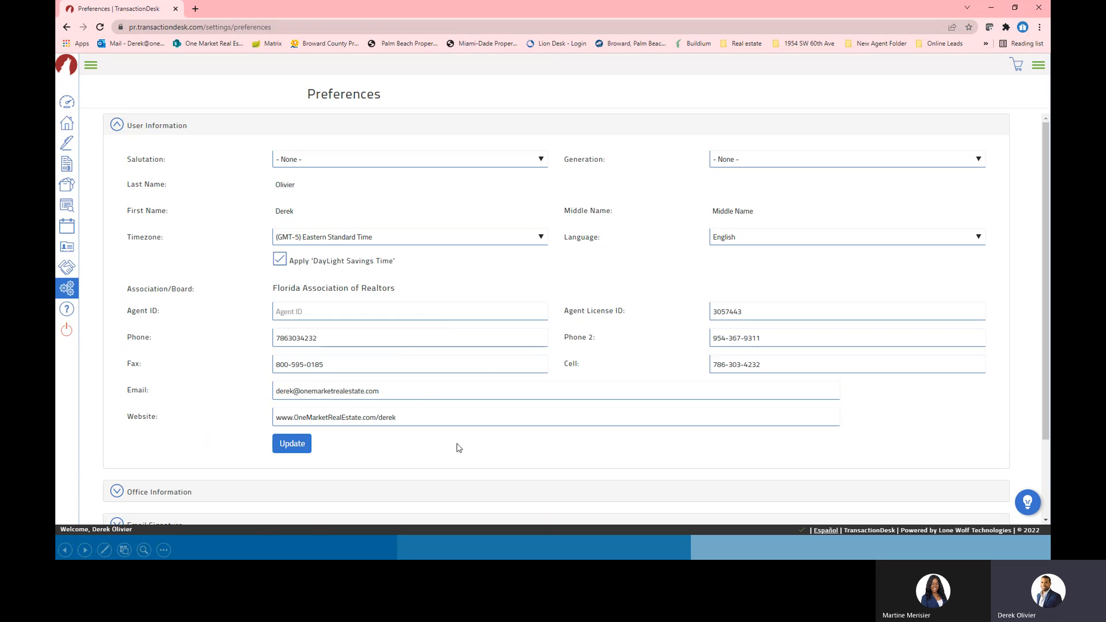
{"action": "left_click", "coordinate": [397, 418]}
{"action": "left_click_drag", "start_coordinate": [397, 417], "coordinate": [388, 417]}
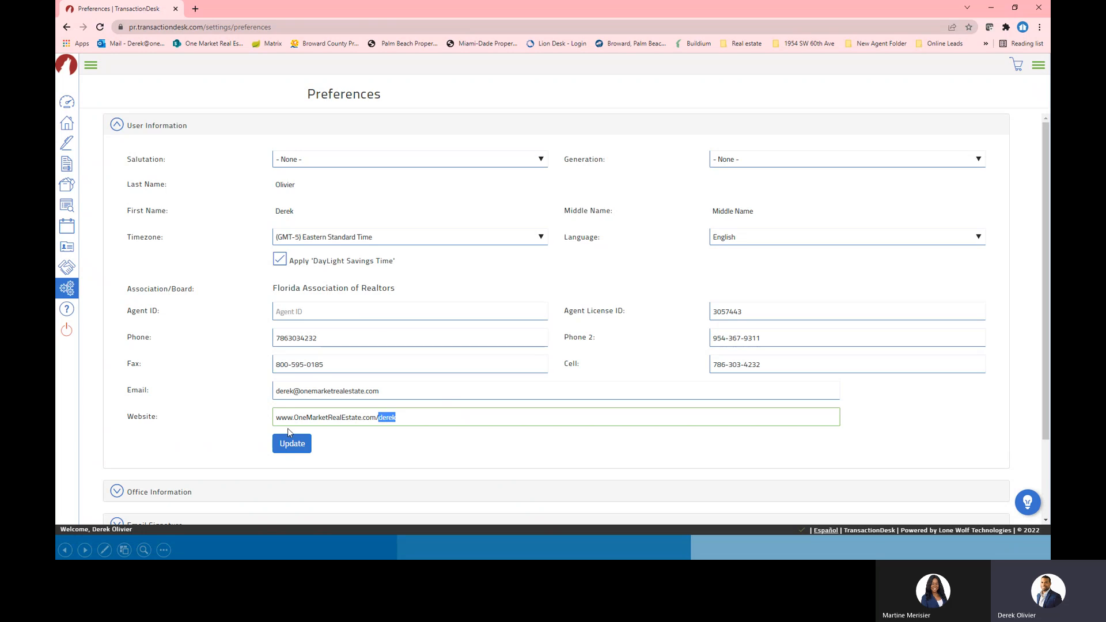
{"action": "scroll", "coordinate": [589, 308], "scroll_direction": "down", "scroll_amount": 2}
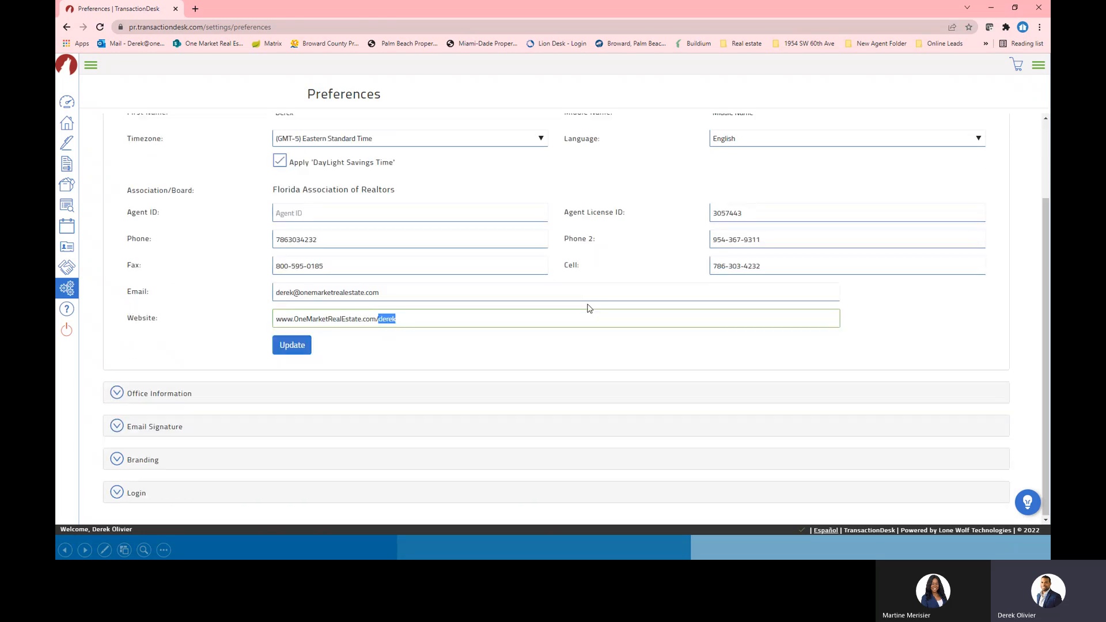
{"action": "left_click", "coordinate": [156, 394]}
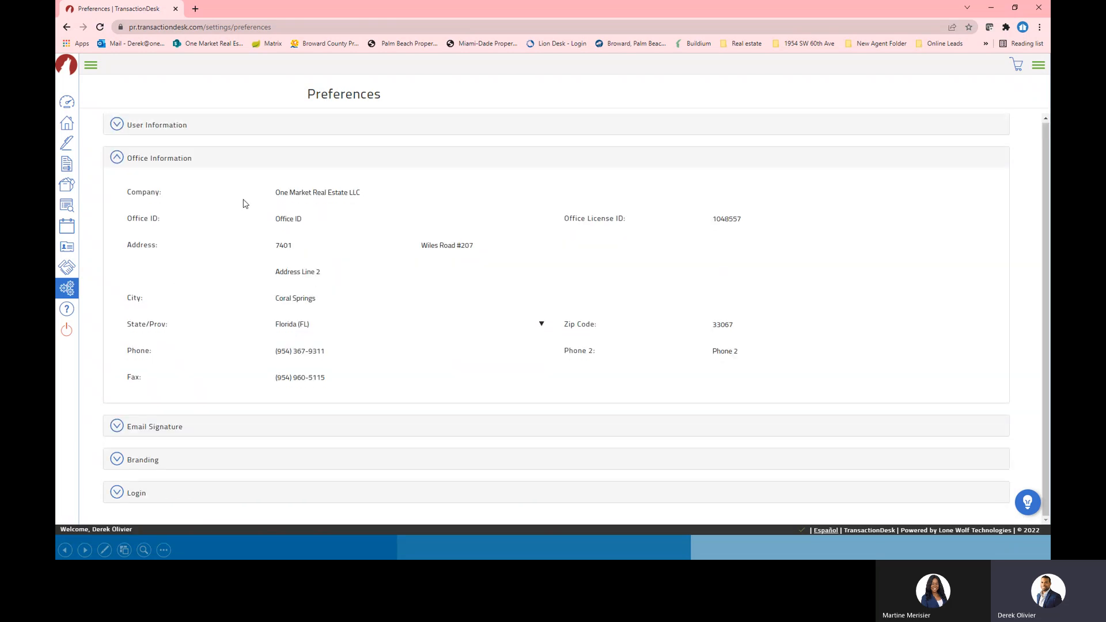
Expand the Email Signature section in Preferences
{"action": "left_click", "coordinate": [165, 427]}
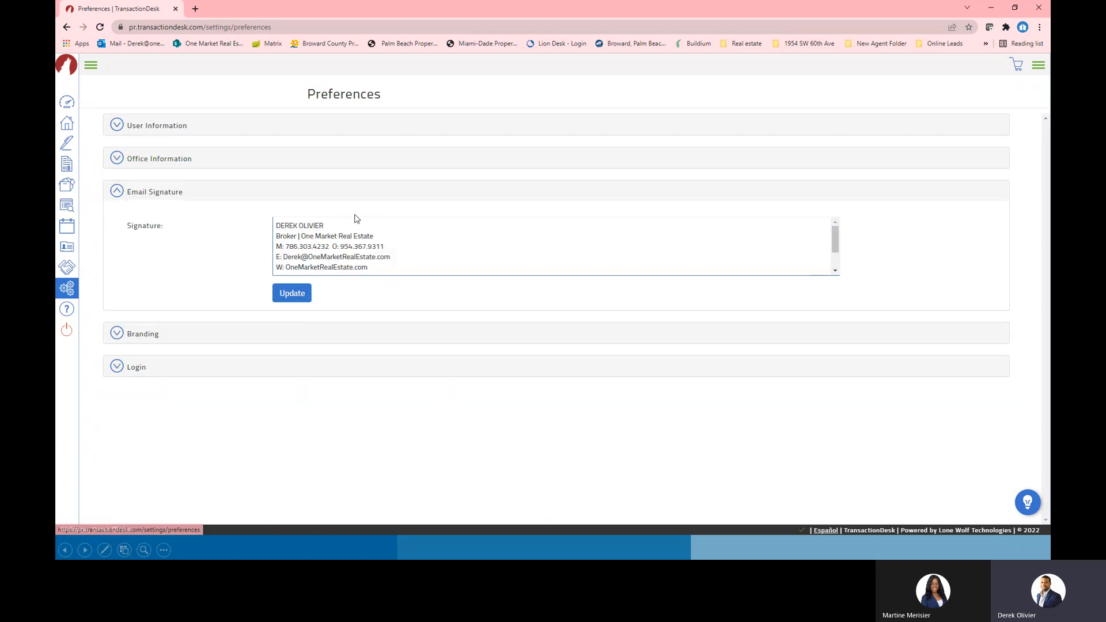
{"action": "scroll", "coordinate": [446, 258], "scroll_direction": "down", "scroll_amount": 2}
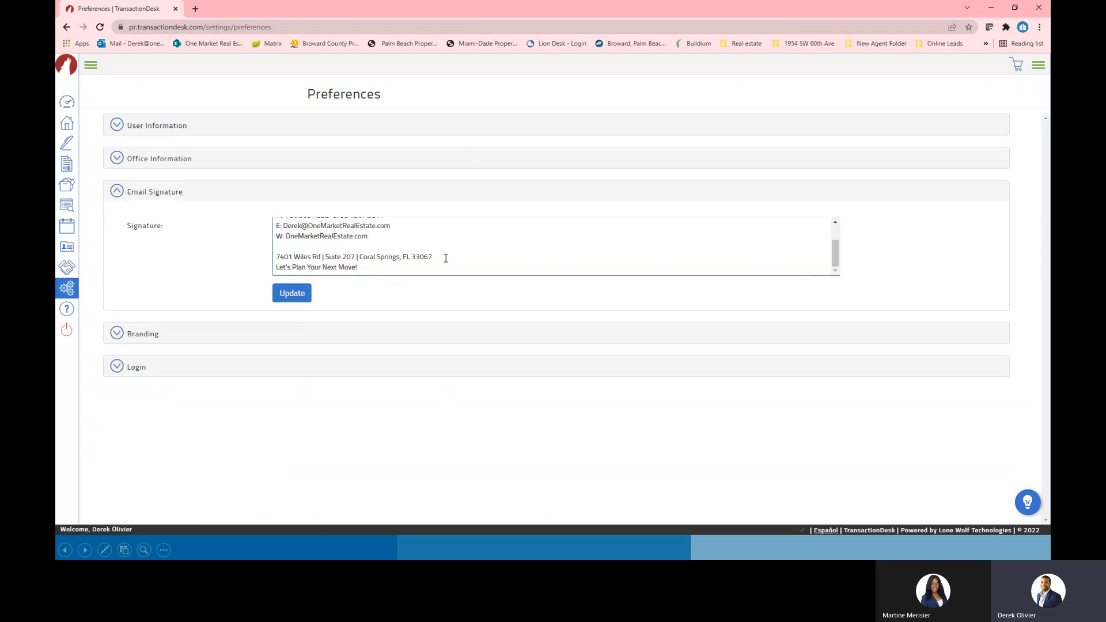
{"action": "scroll", "coordinate": [302, 244], "scroll_direction": "up", "scroll_amount": 2}
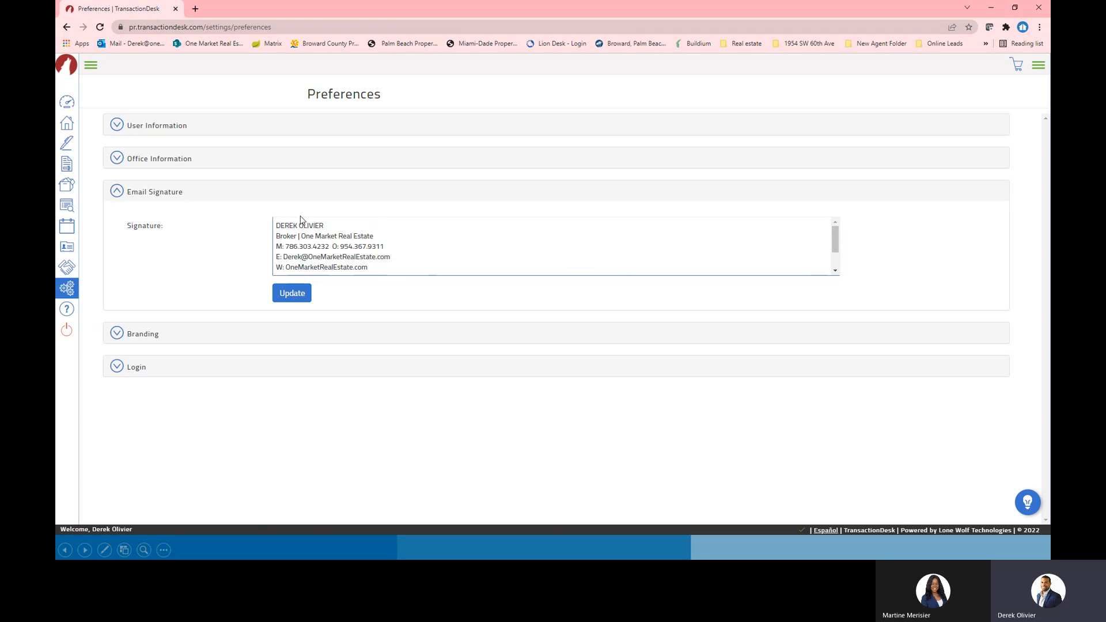
Highlight parts of the signature text, including the address and the tagline 'Let's Plan Your Next Move!'
{"action": "mouse_move", "coordinate": [278, 227]}
{"action": "left_mouse_down"}
{"action": "mouse_move", "coordinate": [369, 237]}
{"action": "mouse_move", "coordinate": [372, 273]}
{"action": "mouse_move", "coordinate": [395, 244]}
{"action": "left_mouse_up"}
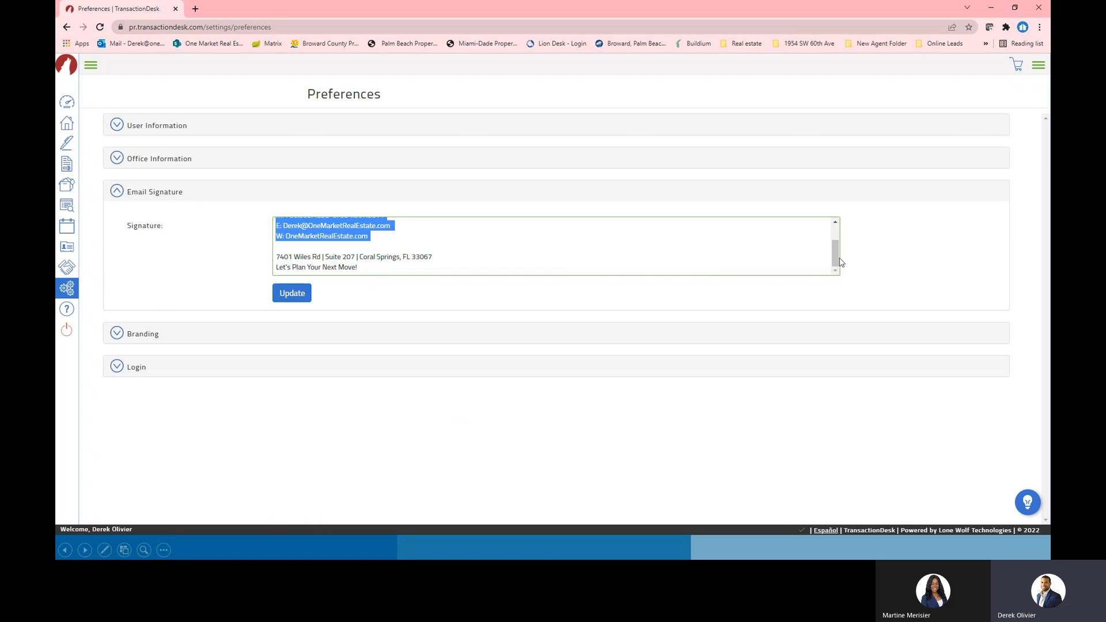
{"action": "left_click_drag", "start_coordinate": [372, 268], "coordinate": [252, 248]}
{"action": "left_click", "coordinate": [378, 265]}
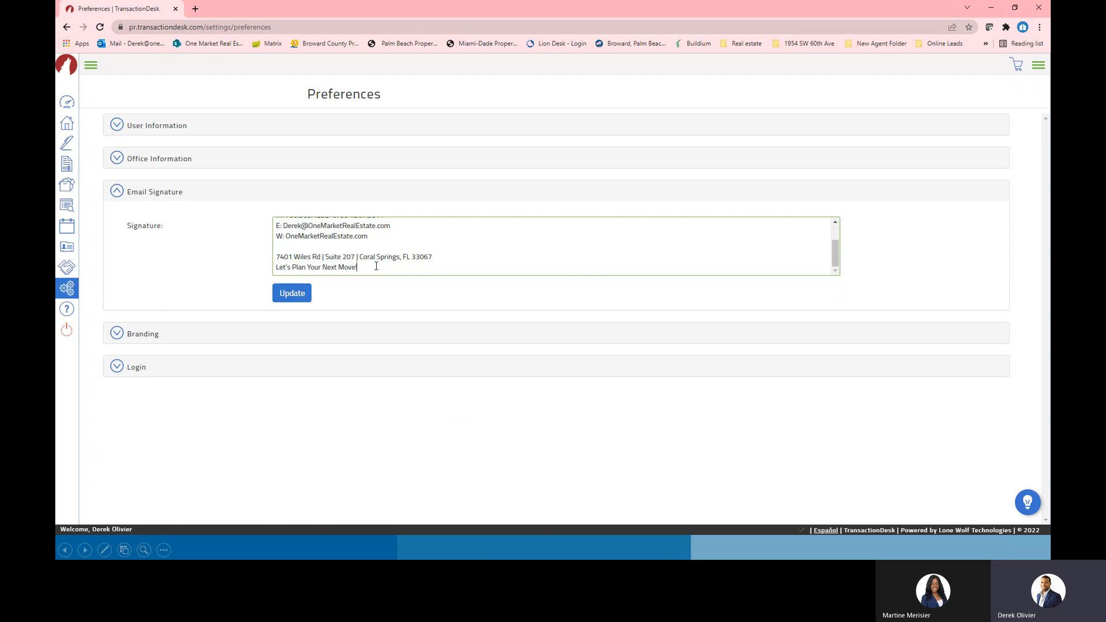
{"action": "left_click_drag", "start_coordinate": [376, 266], "coordinate": [225, 273]}
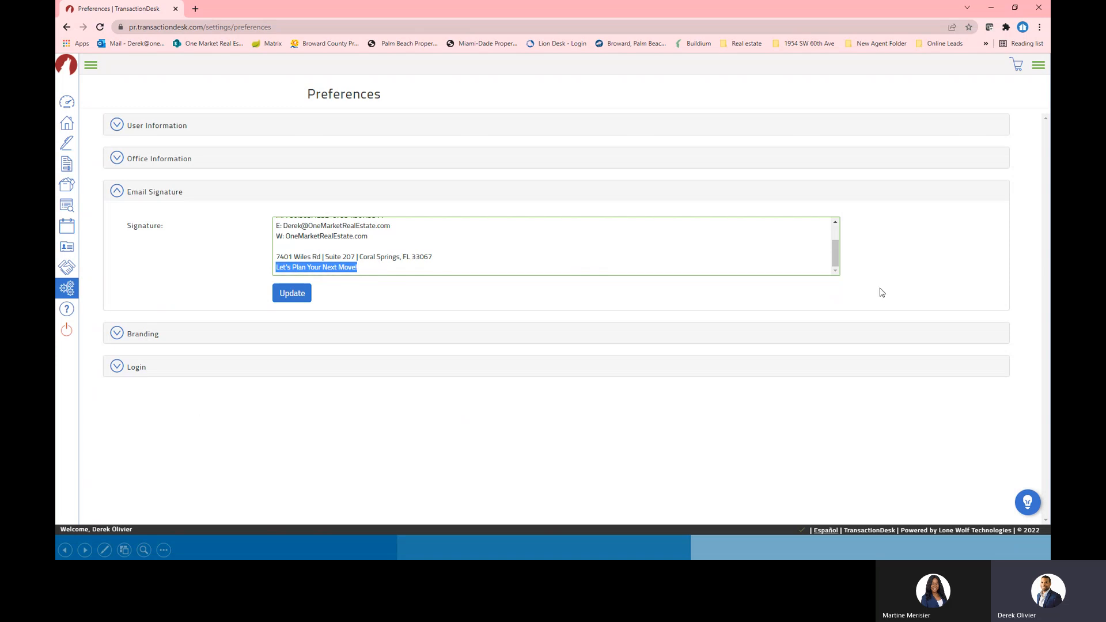
{"action": "left_click_drag", "start_coordinate": [844, 263], "coordinate": [841, 243]}
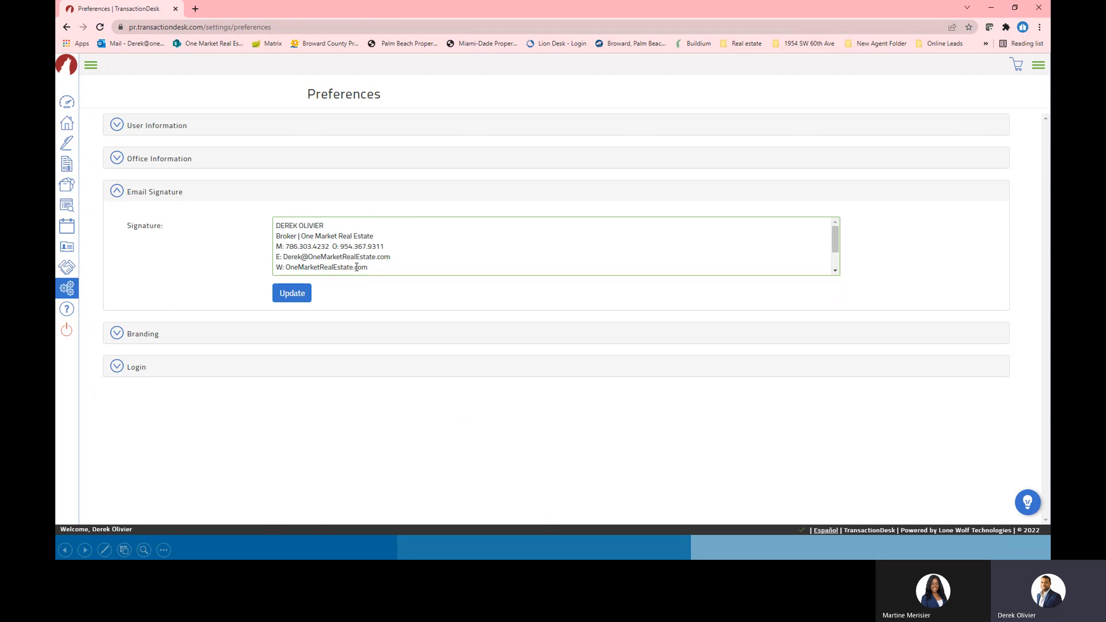
{"action": "mouse_move", "coordinate": [372, 263]}
{"action": "left_mouse_down"}
{"action": "mouse_move", "coordinate": [299, 219]}
{"action": "mouse_move", "coordinate": [267, 215]}
{"action": "left_mouse_up"}
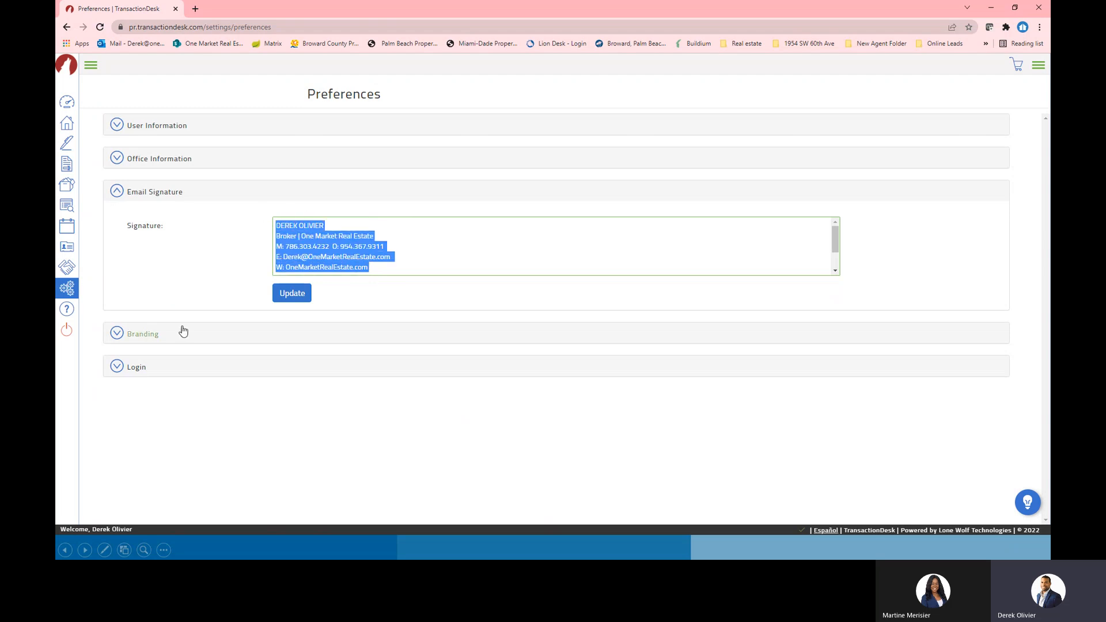
Expand Branding, review the 800x125 banner size, photo and logo sections, then collapse it
{"action": "left_click", "coordinate": [147, 333]}
{"action": "scroll", "coordinate": [300, 372], "scroll_direction": "down", "scroll_amount": 1}
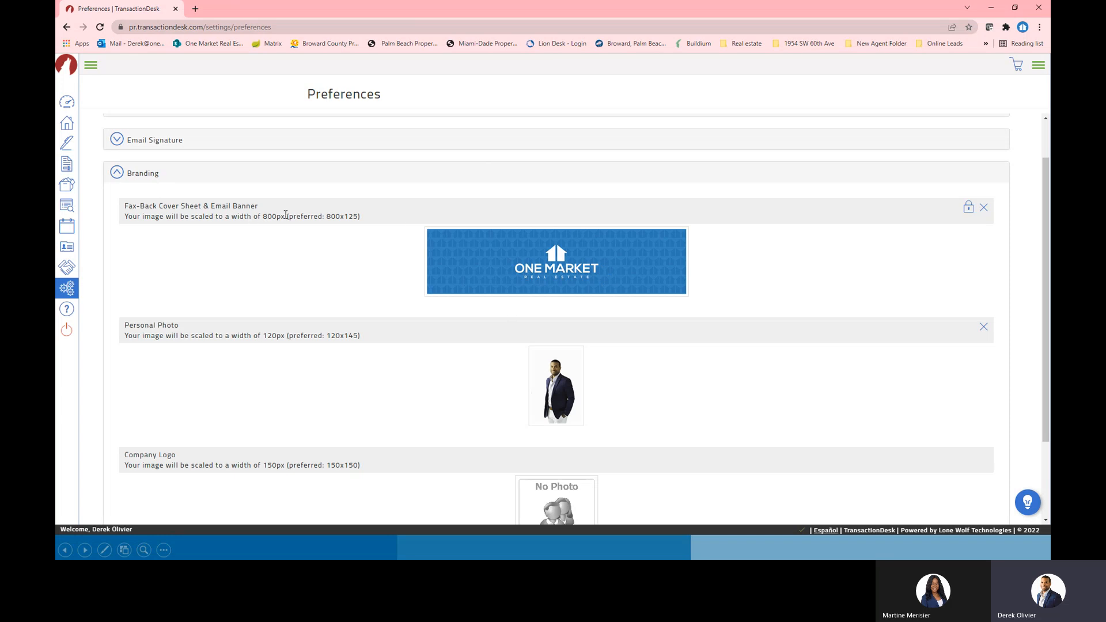
{"action": "left_click_drag", "start_coordinate": [292, 217], "coordinate": [363, 219]}
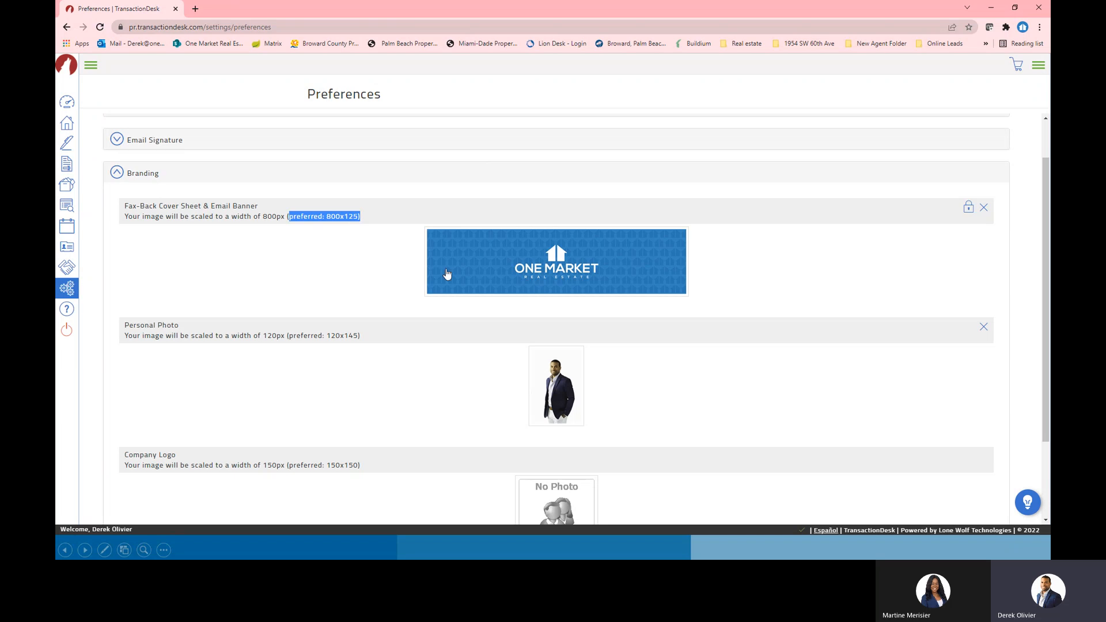
{"action": "scroll", "coordinate": [529, 392], "scroll_direction": "down", "scroll_amount": 2}
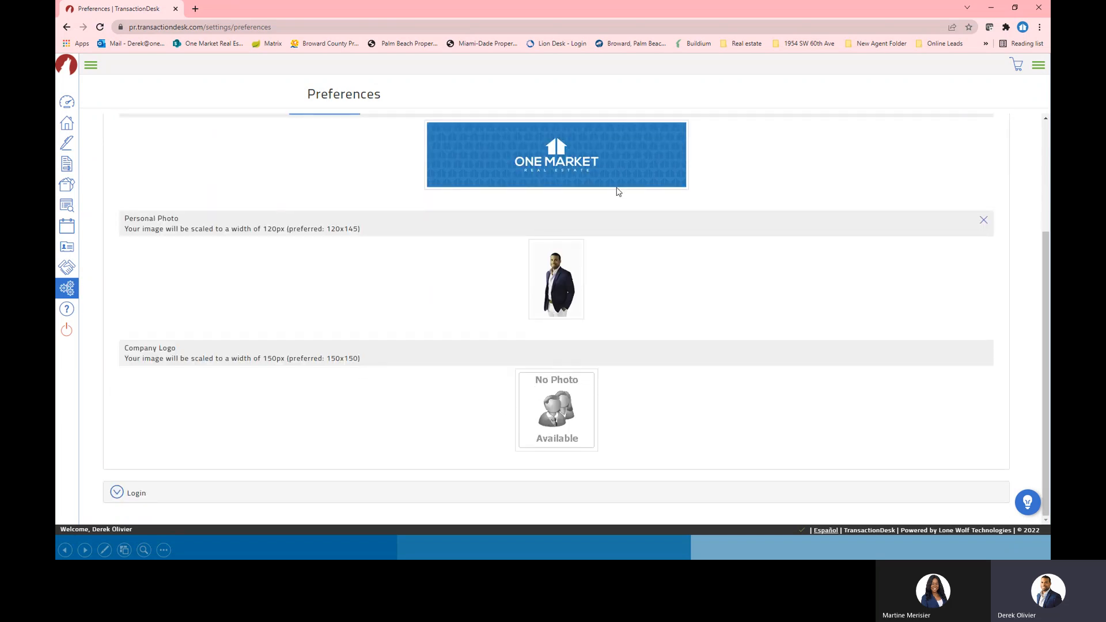
{"action": "scroll", "coordinate": [452, 303], "scroll_direction": "up", "scroll_amount": 3}
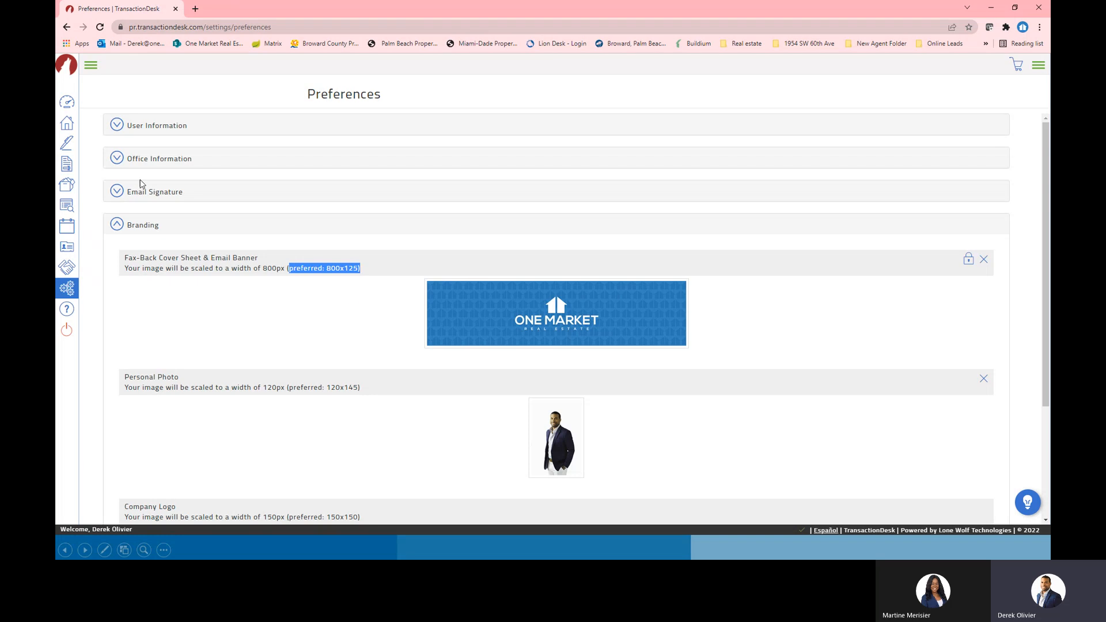
{"action": "left_click", "coordinate": [147, 225]}
Expand Login to show the password fields, then move the browser off screen to reveal the slide
{"action": "left_click", "coordinate": [140, 263]}
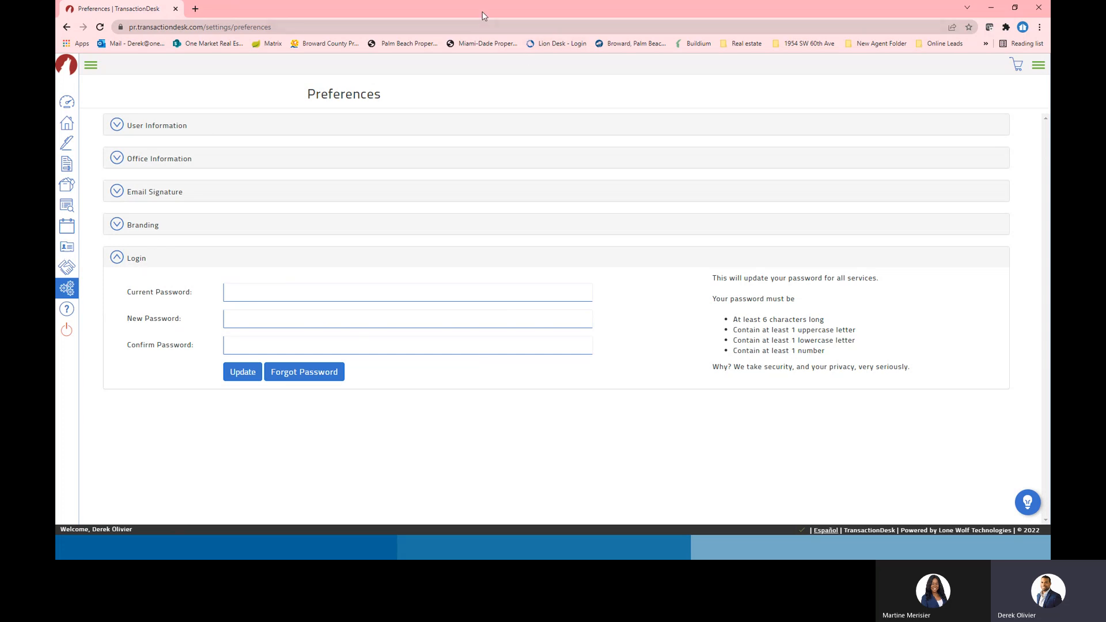
{"action": "left_click_drag", "start_coordinate": [482, 11], "coordinate": [483, 0]}
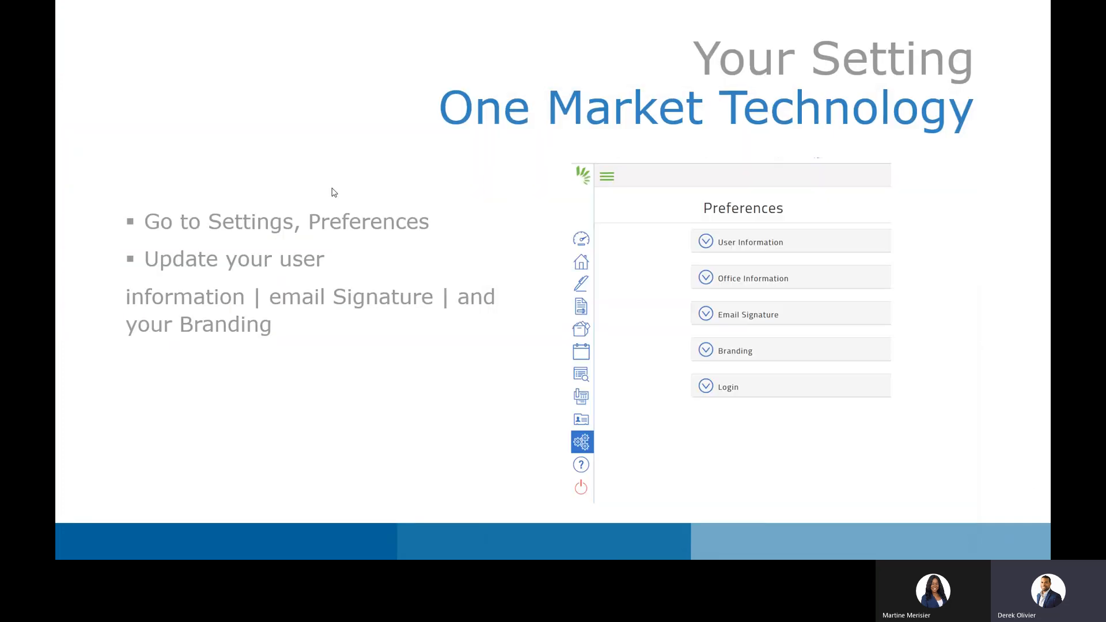
Advance the slideshow to the Agent Dashboard slide, then switch back to the TransactionDesk window
{"action": "left_click", "coordinate": [233, 380]}
{"action": "left_click", "coordinate": [236, 380]}
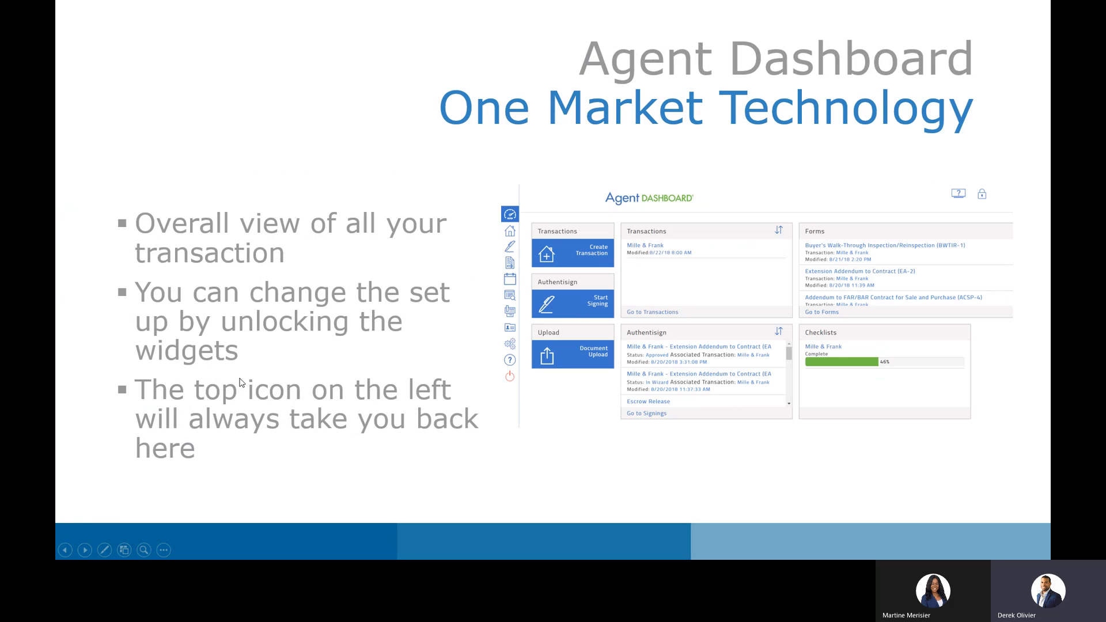
{"action": "left_click", "coordinate": [242, 383]}
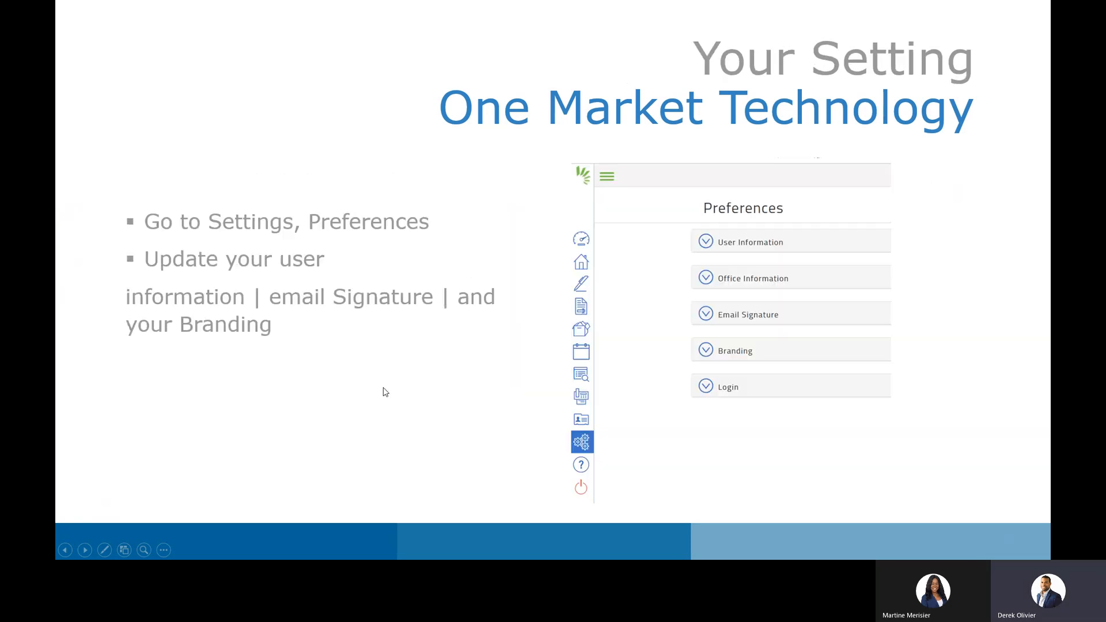
{"action": "key", "text": "Left"}
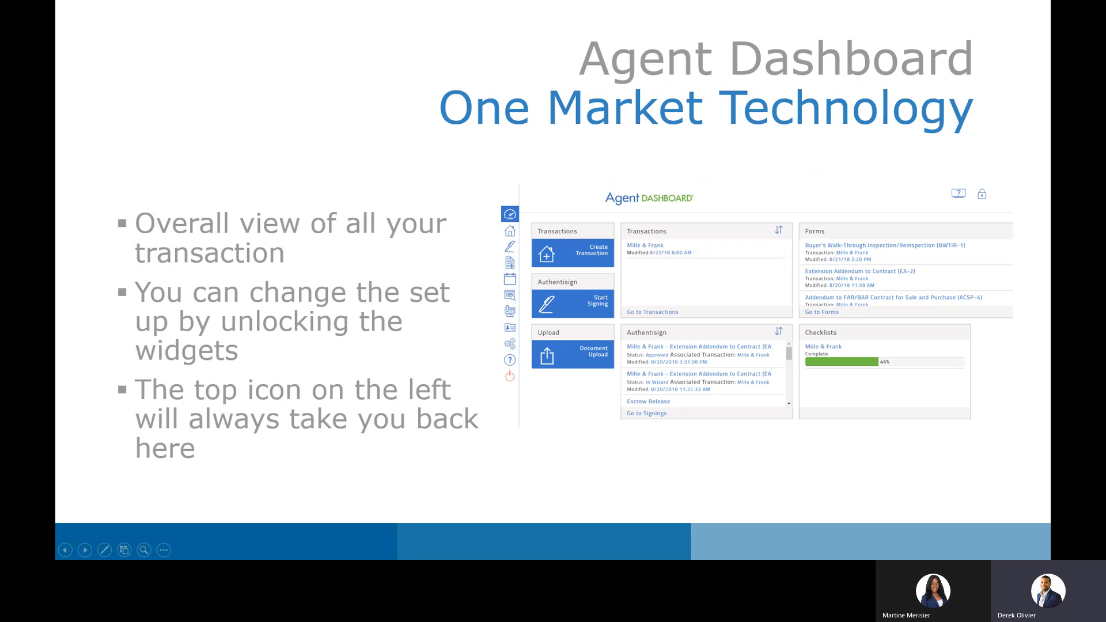
{"action": "key", "text": "alt+Tab"}
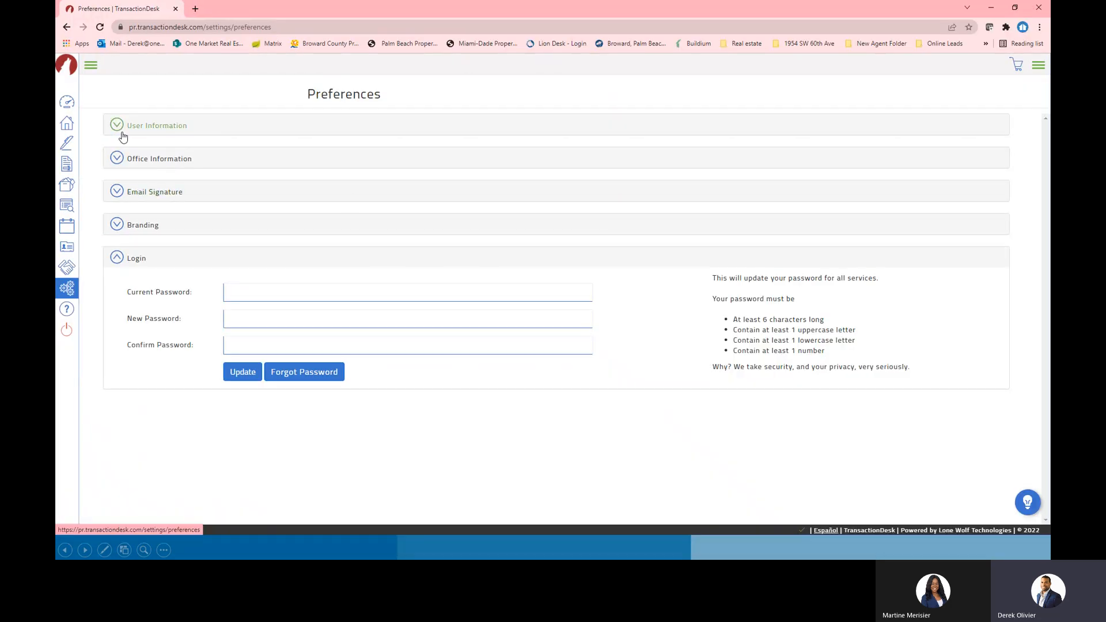
Open Linked Applications from the Settings list to view the connected iOS device
{"action": "left_click", "coordinate": [67, 288]}
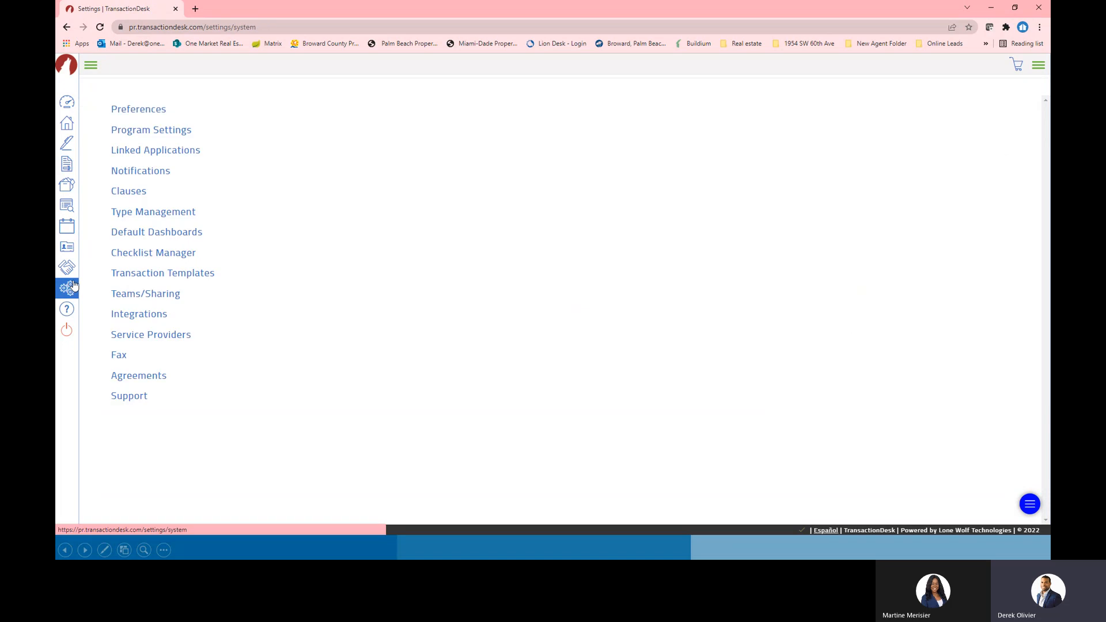
{"action": "left_click", "coordinate": [147, 150]}
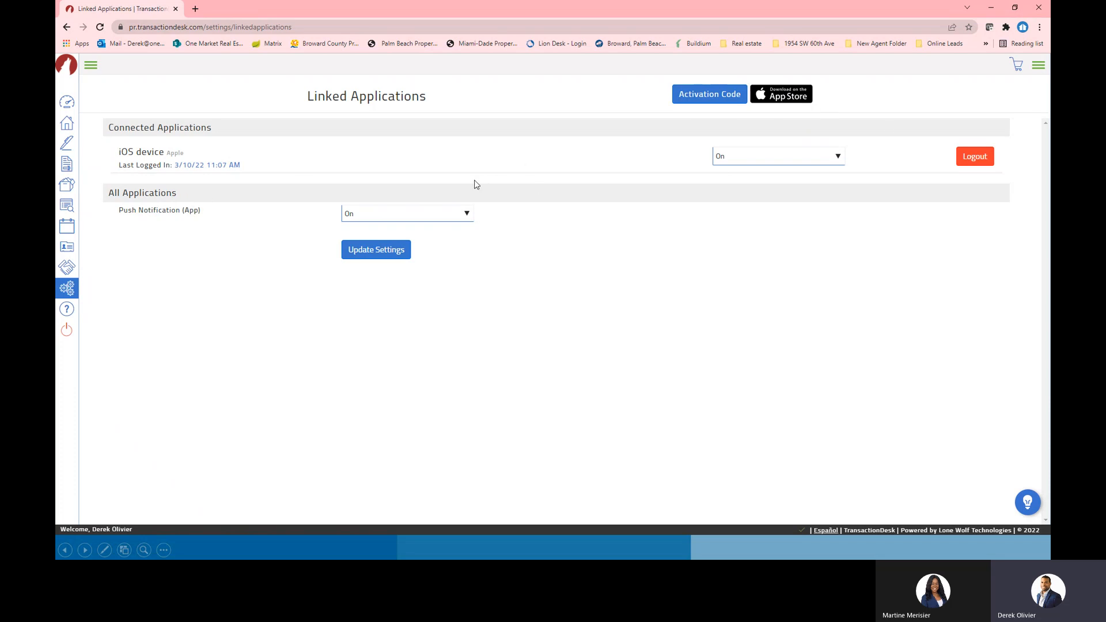
Reopen Linked Applications, then go back to the main Settings list
{"action": "left_click", "coordinate": [67, 288]}
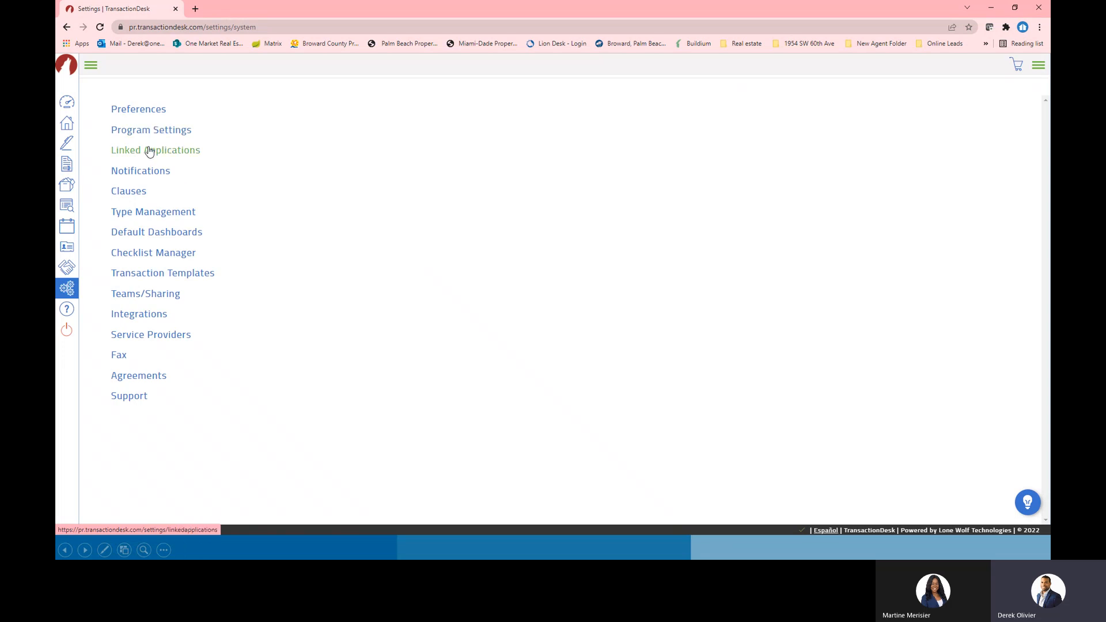
{"action": "left_click", "coordinate": [148, 150]}
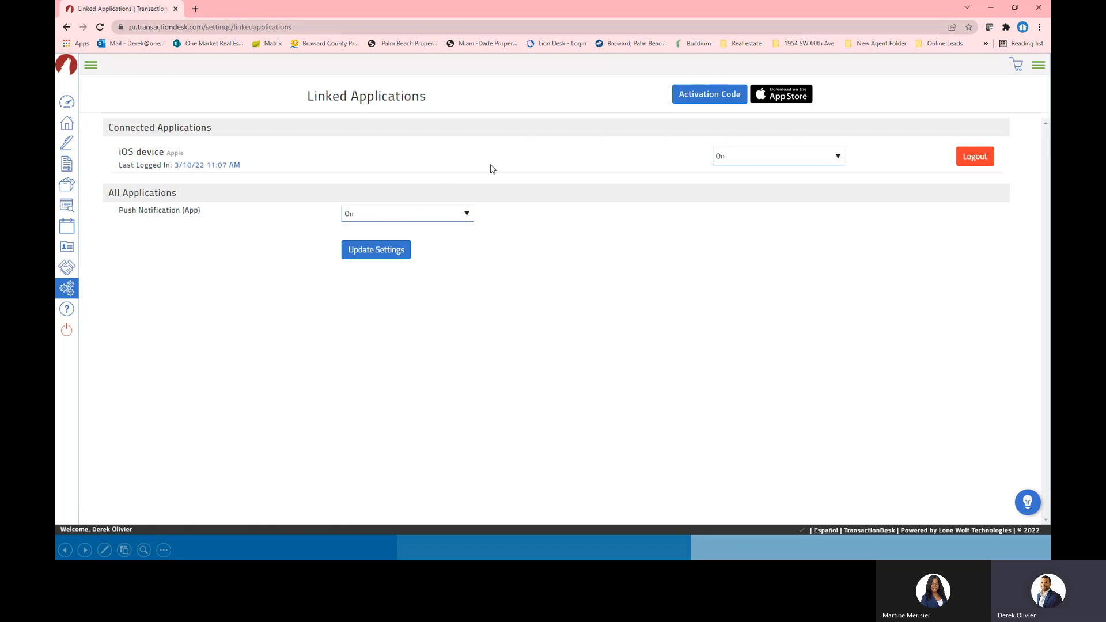
{"action": "left_click", "coordinate": [68, 290]}
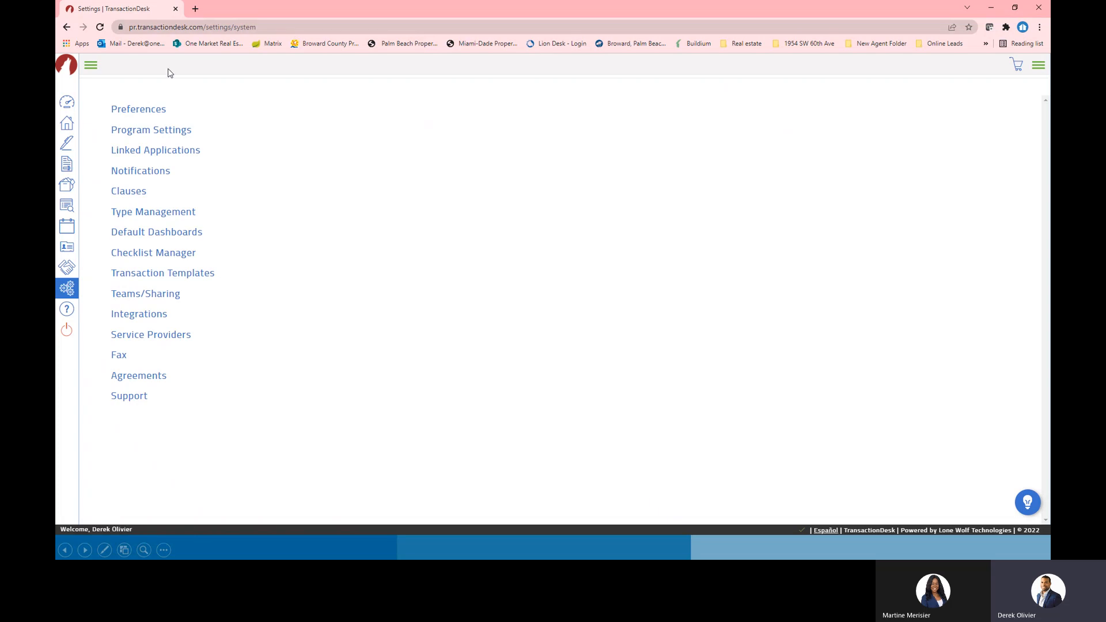
Drag the browser window off the right edge to reveal the Agent Dashboard slide
{"action": "left_click_drag", "start_coordinate": [320, 7], "coordinate": [1050, 92]}
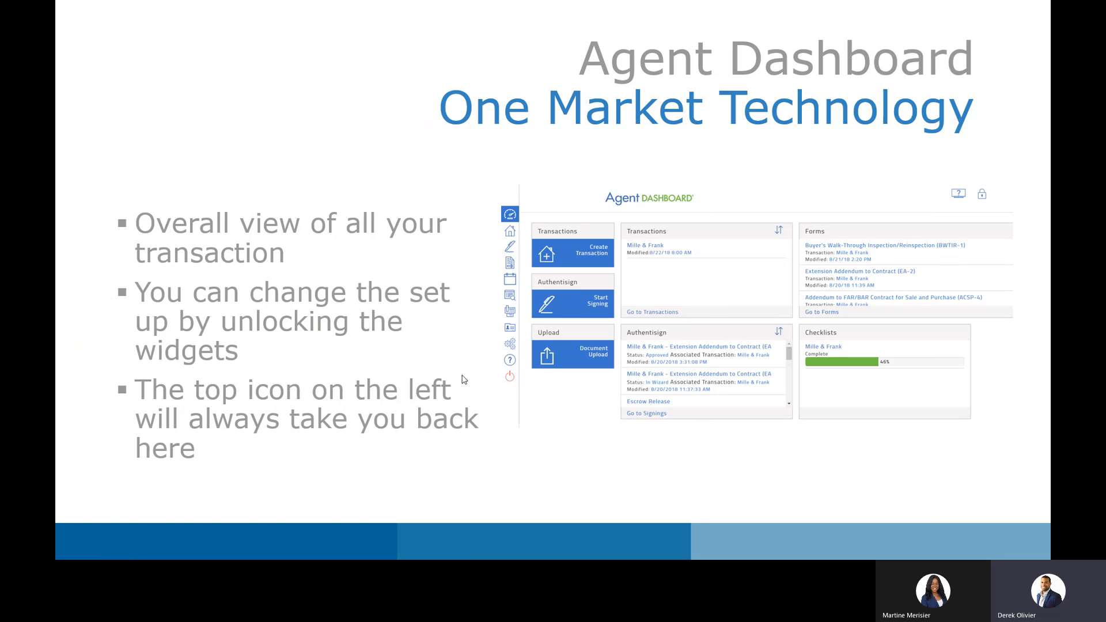
Maximize the TransactionDesk window by dragging it to the top edge and open the Broker Dashboard
{"action": "left_click_drag", "start_coordinate": [693, 91], "coordinate": [653, 1]}
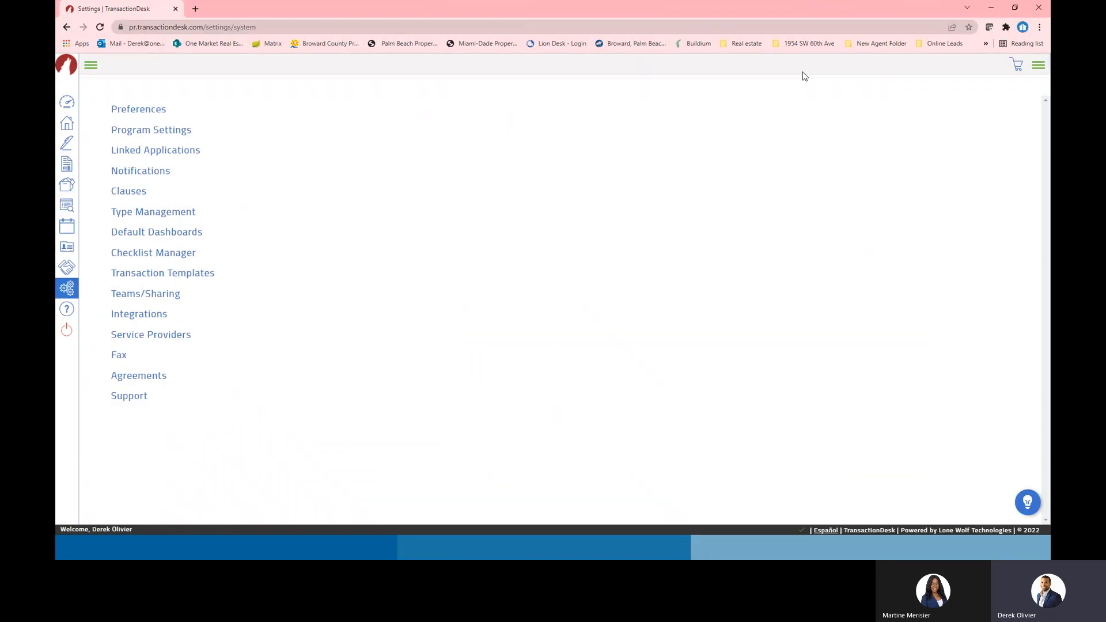
{"action": "left_click", "coordinate": [66, 102]}
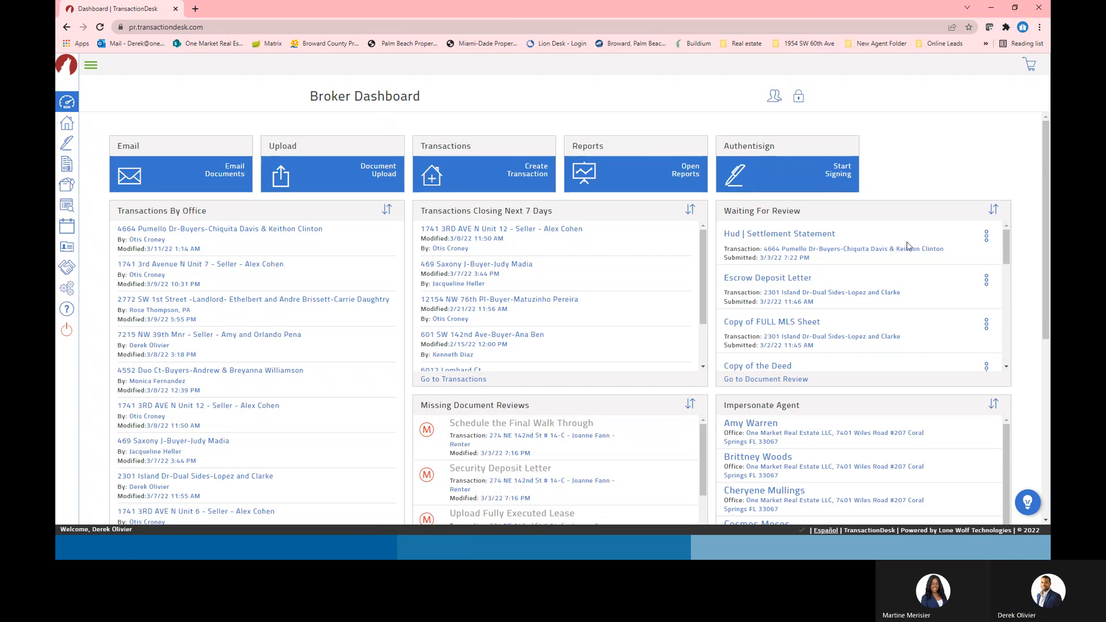
Unlock the dashboard and move Transactions Closing Next 7 Days and Missing Document Reviews into the middle column
{"action": "left_click", "coordinate": [799, 99]}
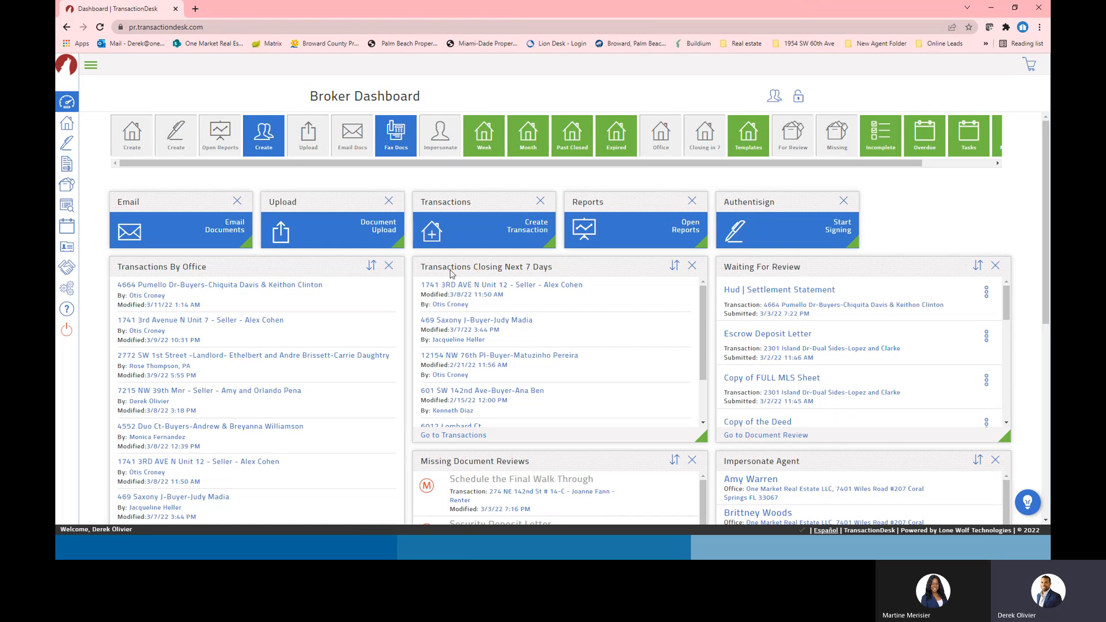
{"action": "left_click_drag", "start_coordinate": [233, 269], "coordinate": [213, 290]}
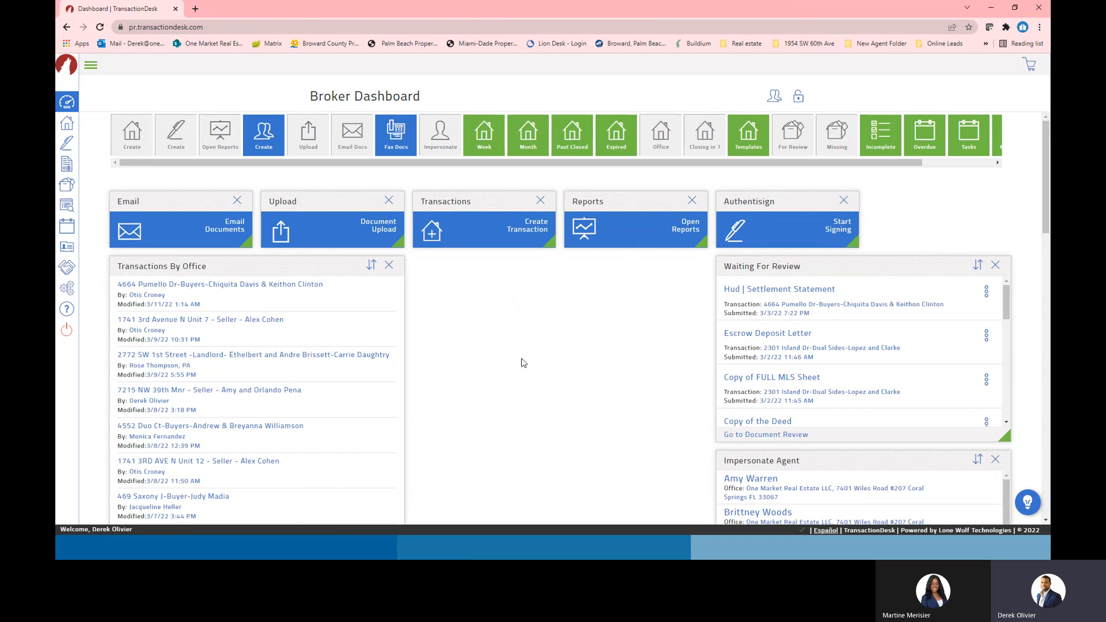
{"action": "scroll", "coordinate": [502, 421], "scroll_direction": "down", "scroll_amount": 4}
{"action": "scroll", "coordinate": [502, 421], "scroll_direction": "down", "scroll_amount": 6}
{"action": "left_click_drag", "start_coordinate": [236, 282], "coordinate": [580, 167]}
{"action": "scroll", "coordinate": [604, 370], "scroll_direction": "down", "scroll_amount": 8}
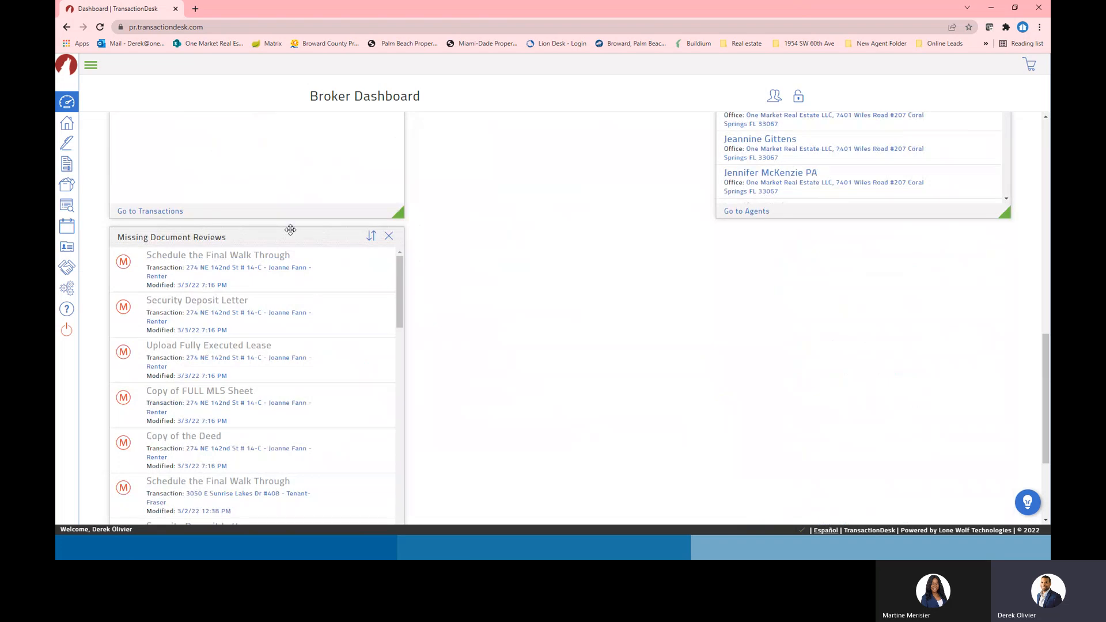
{"action": "left_click_drag", "start_coordinate": [290, 234], "coordinate": [655, 250]}
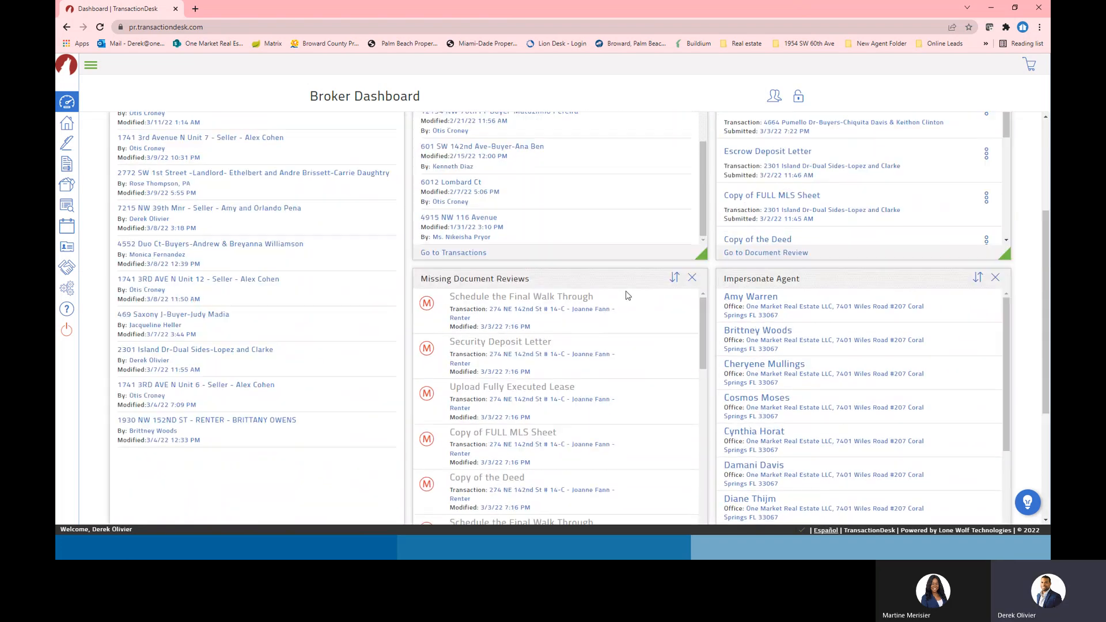
Make the Transactions widget taller and review the rearranged dashboard layout
{"action": "left_click_drag", "start_coordinate": [704, 254], "coordinate": [606, 318]}
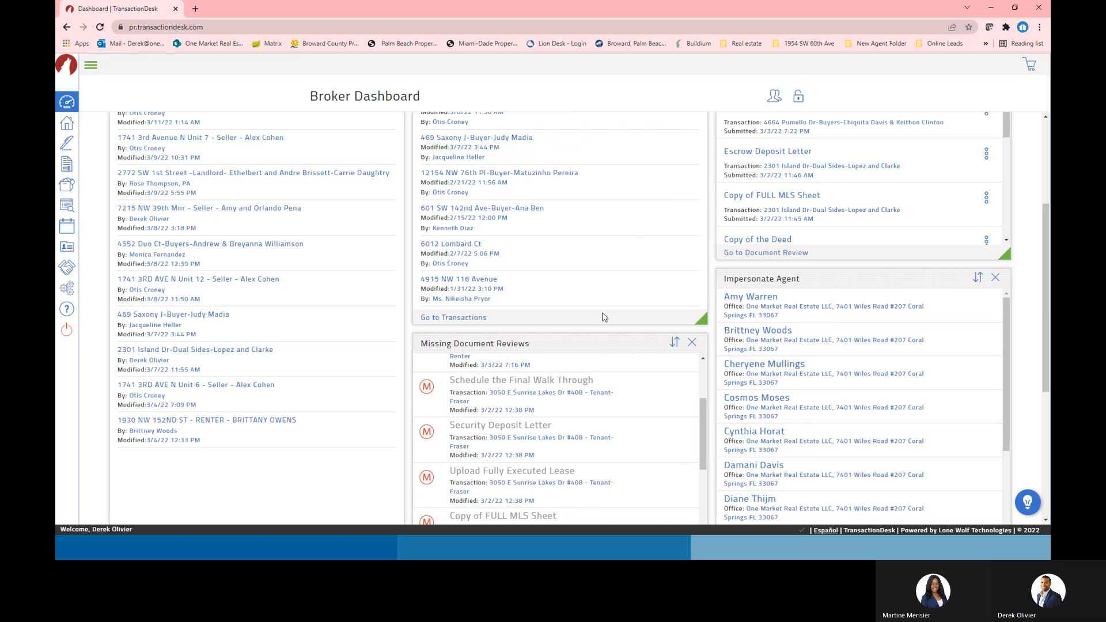
{"action": "scroll", "coordinate": [801, 377], "scroll_direction": "down", "scroll_amount": 3}
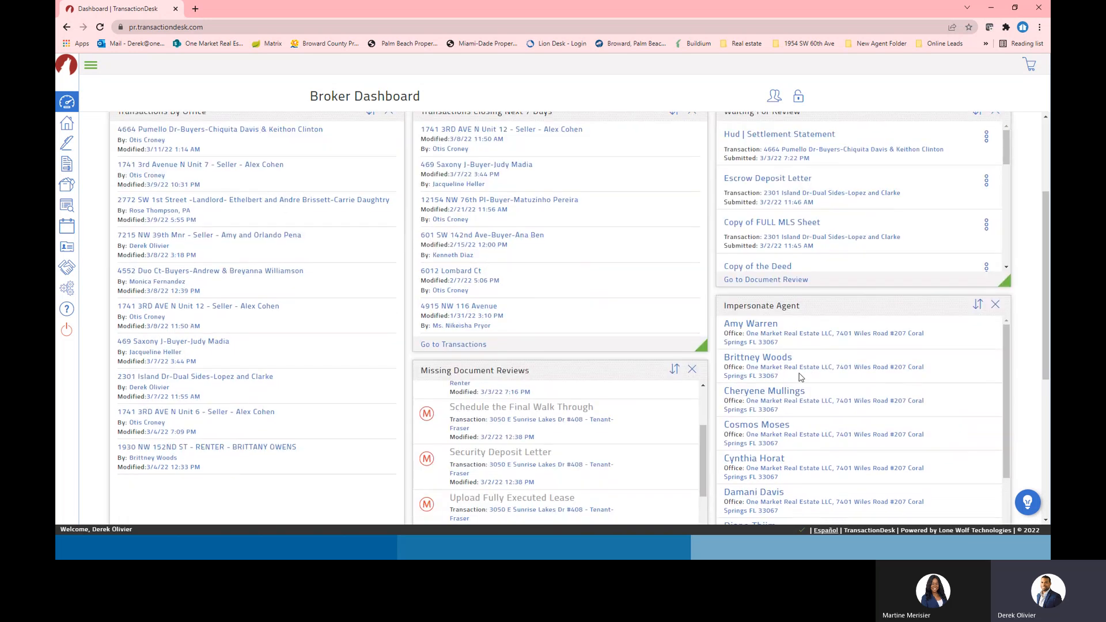
{"action": "scroll", "coordinate": [799, 377], "scroll_direction": "down", "scroll_amount": 3}
{"action": "scroll", "coordinate": [387, 222], "scroll_direction": "up", "scroll_amount": 2}
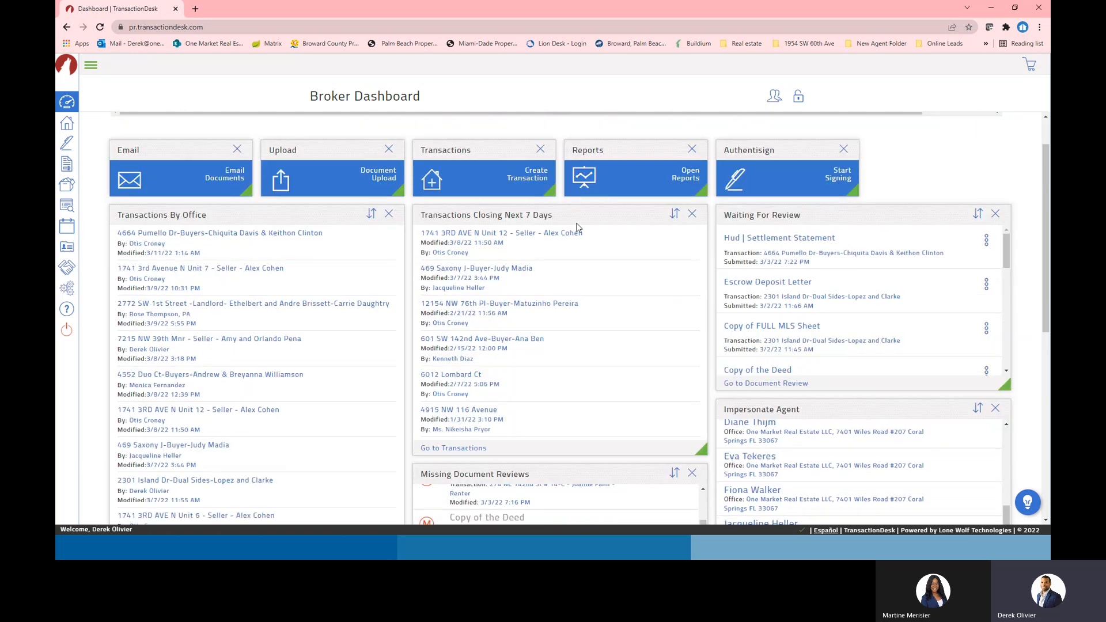
{"action": "scroll", "coordinate": [1039, 232], "scroll_direction": "up", "scroll_amount": 1}
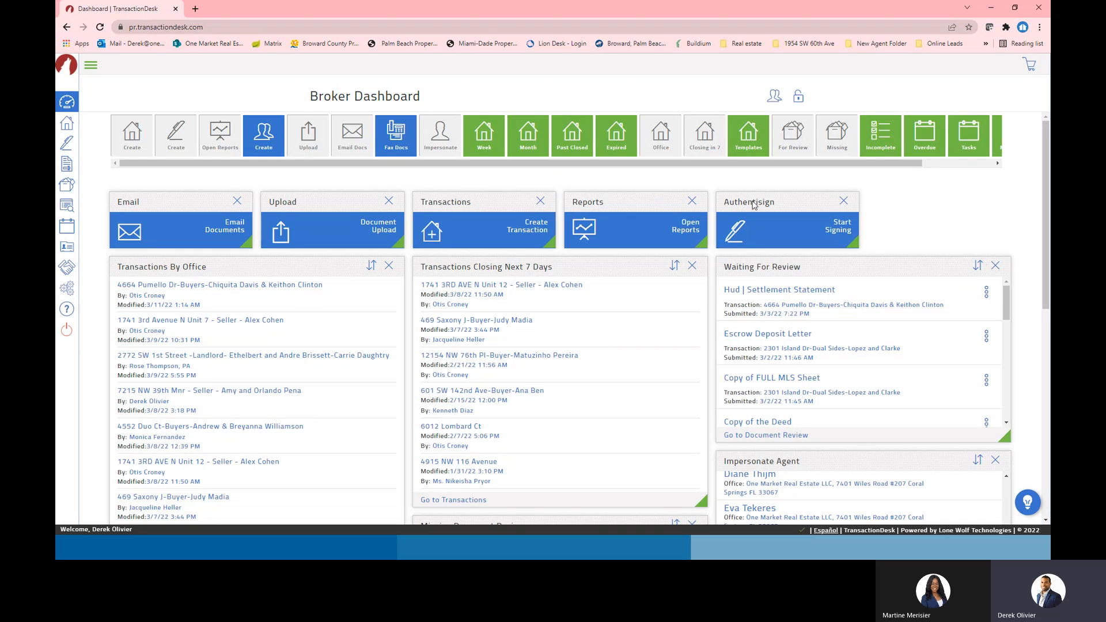
{"action": "left_click_drag", "start_coordinate": [1045, 192], "coordinate": [1045, 400]}
{"action": "scroll", "coordinate": [713, 241], "scroll_direction": "up", "scroll_amount": 10}
Lock the Broker Dashboard layout, then uncover the Agent Dashboard slide and restore the browser to full screen
{"action": "left_click", "coordinate": [799, 98]}
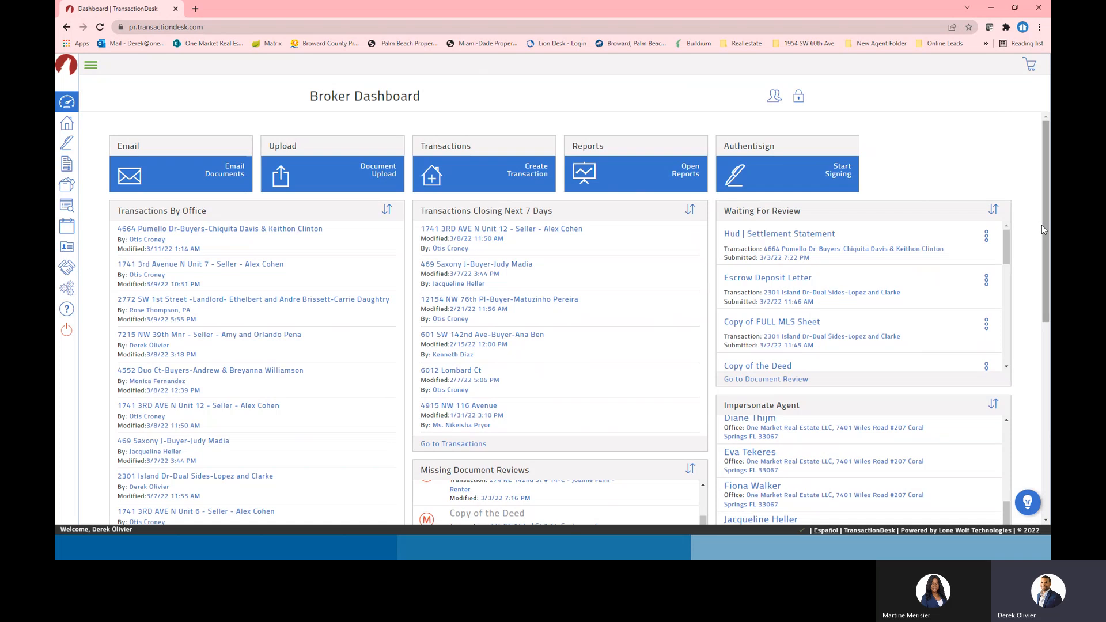
{"action": "mouse_move", "coordinate": [1043, 226]}
{"action": "left_mouse_down"}
{"action": "mouse_move", "coordinate": [1043, 424]}
{"action": "mouse_move", "coordinate": [1042, 223]}
{"action": "left_mouse_up"}
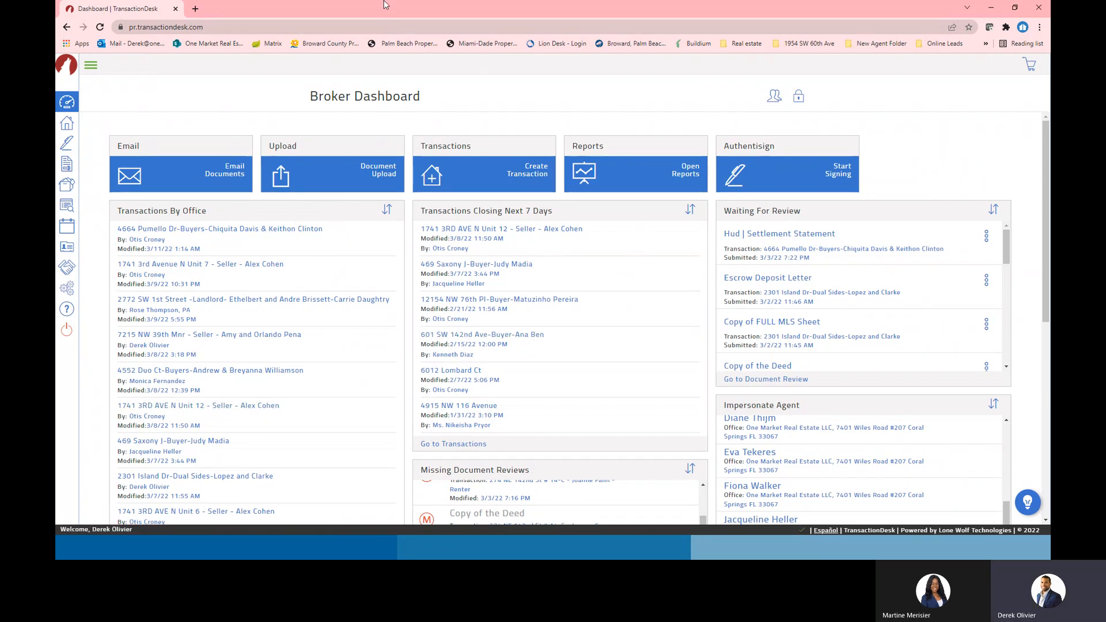
{"action": "left_click_drag", "start_coordinate": [384, 4], "coordinate": [1050, 138]}
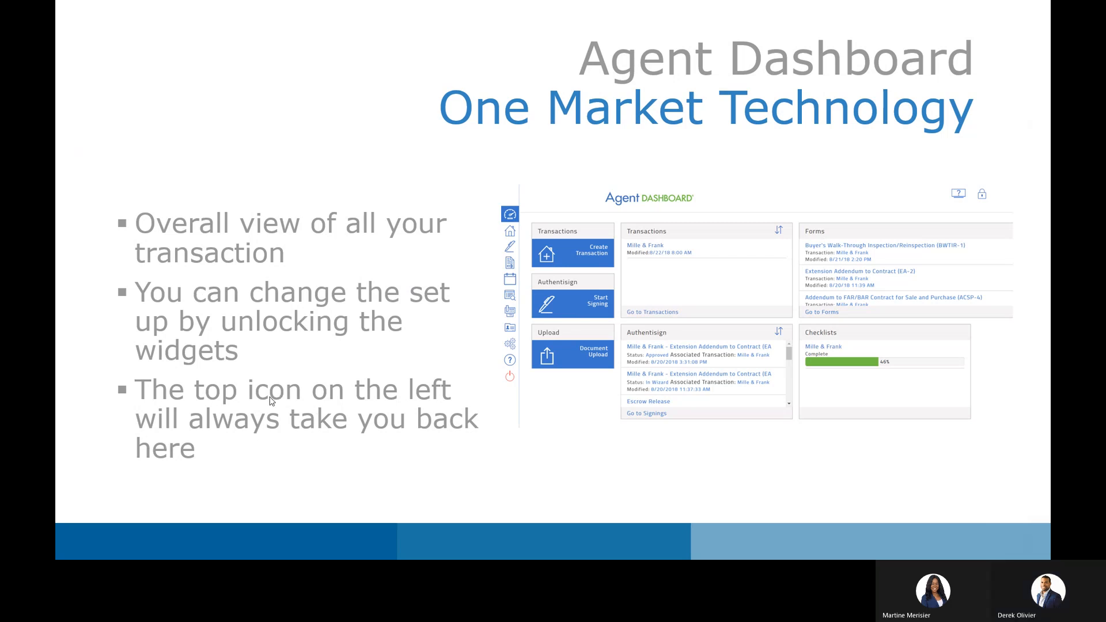
{"action": "left_click_drag", "start_coordinate": [1049, 268], "coordinate": [409, 1]}
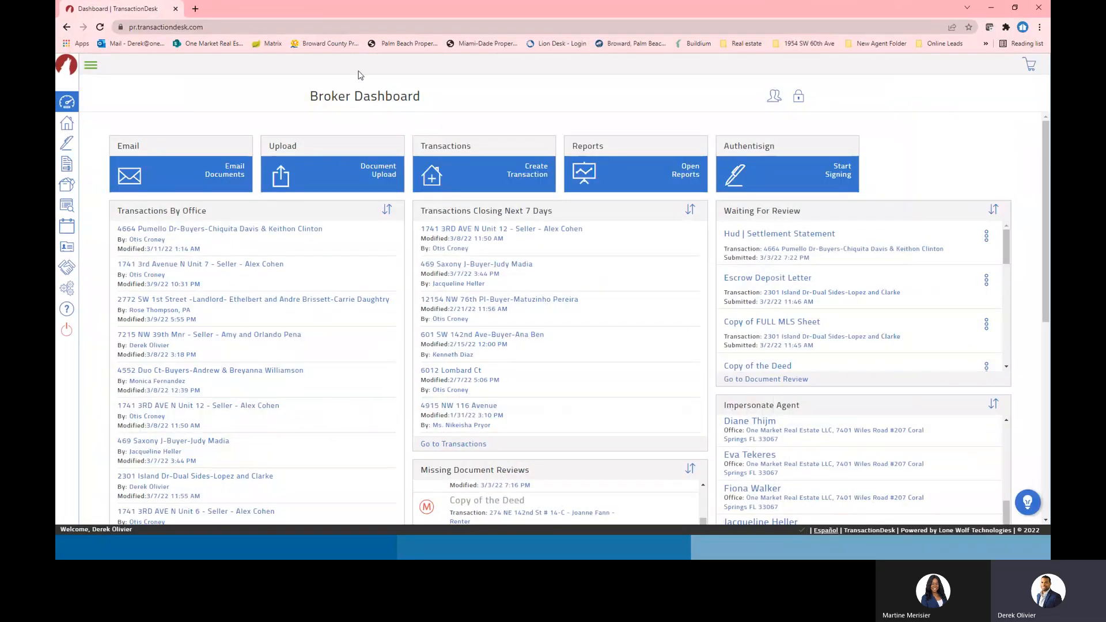
{"action": "double_click", "coordinate": [345, 97]}
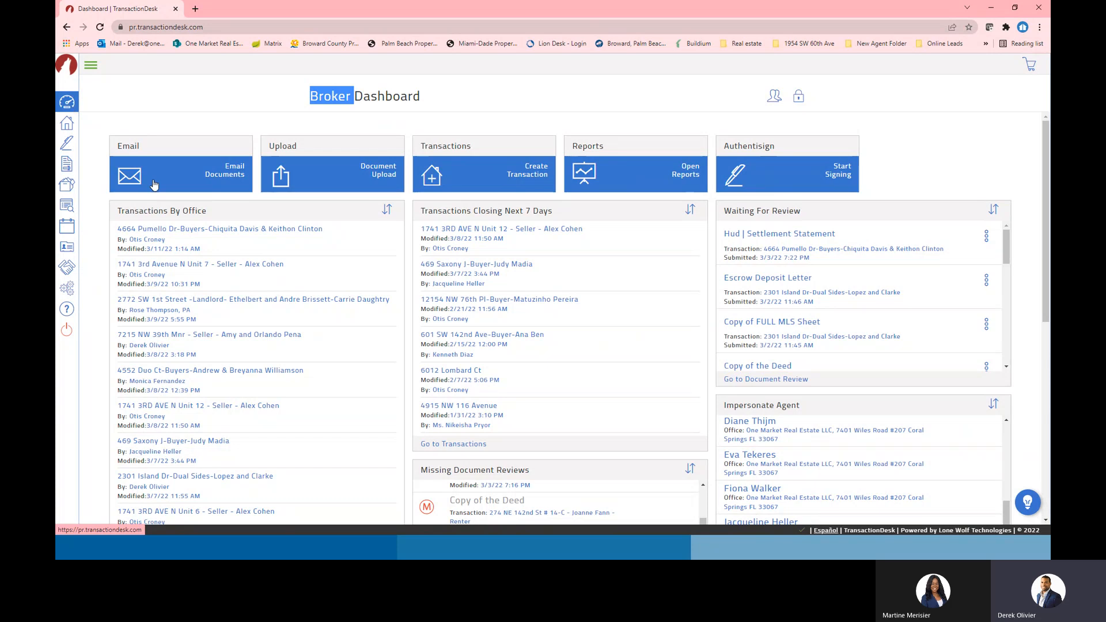
{"action": "left_click", "coordinate": [67, 105]}
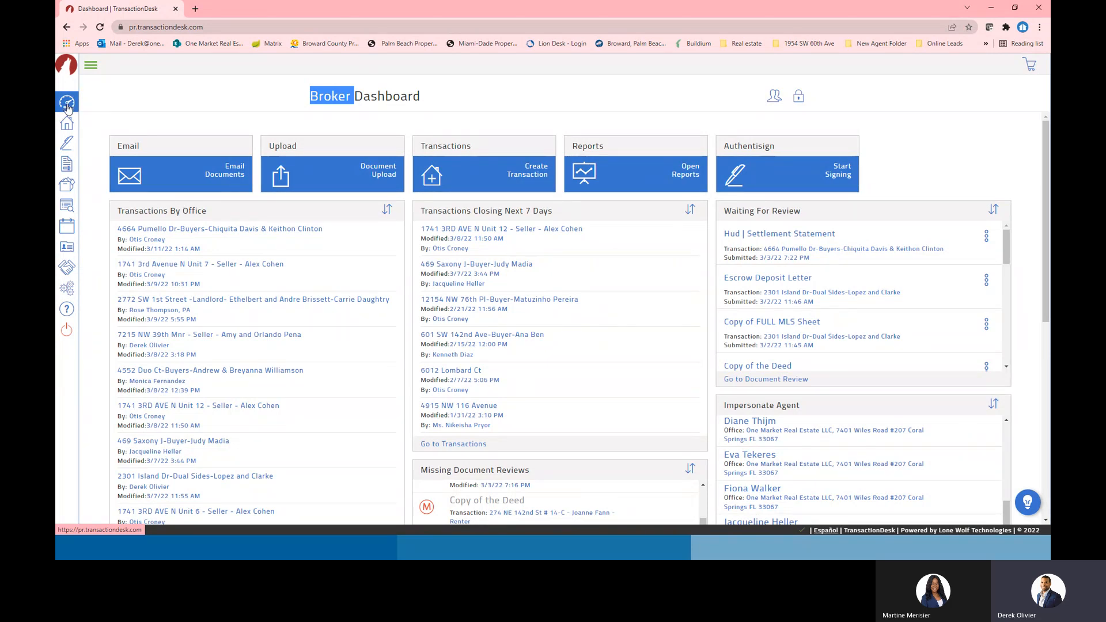
{"action": "left_click", "coordinate": [161, 228]}
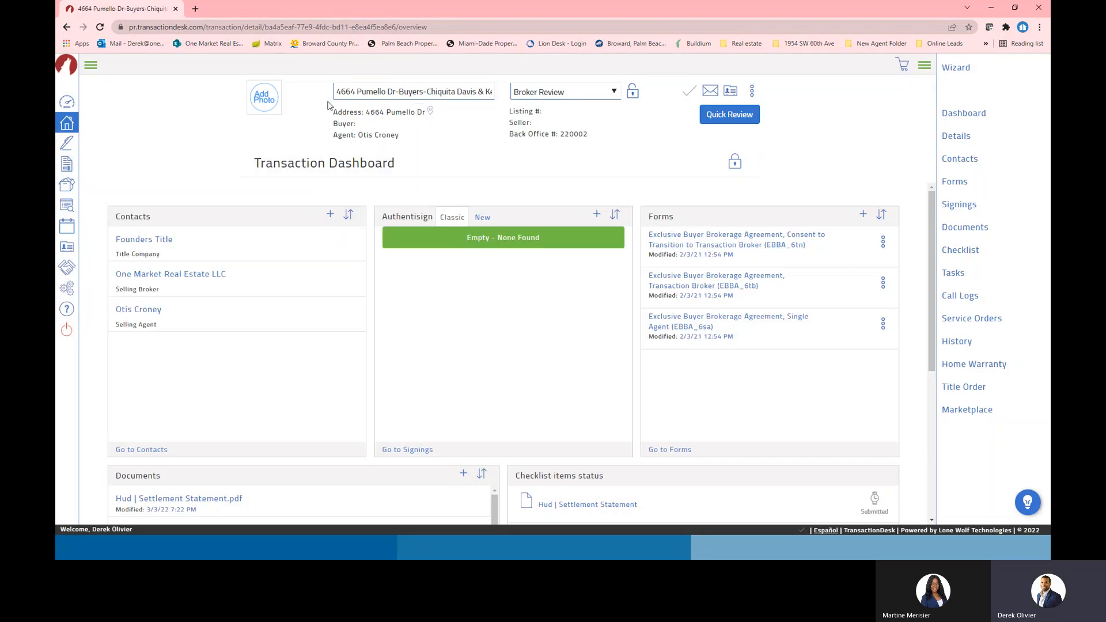
{"action": "left_click", "coordinate": [66, 103]}
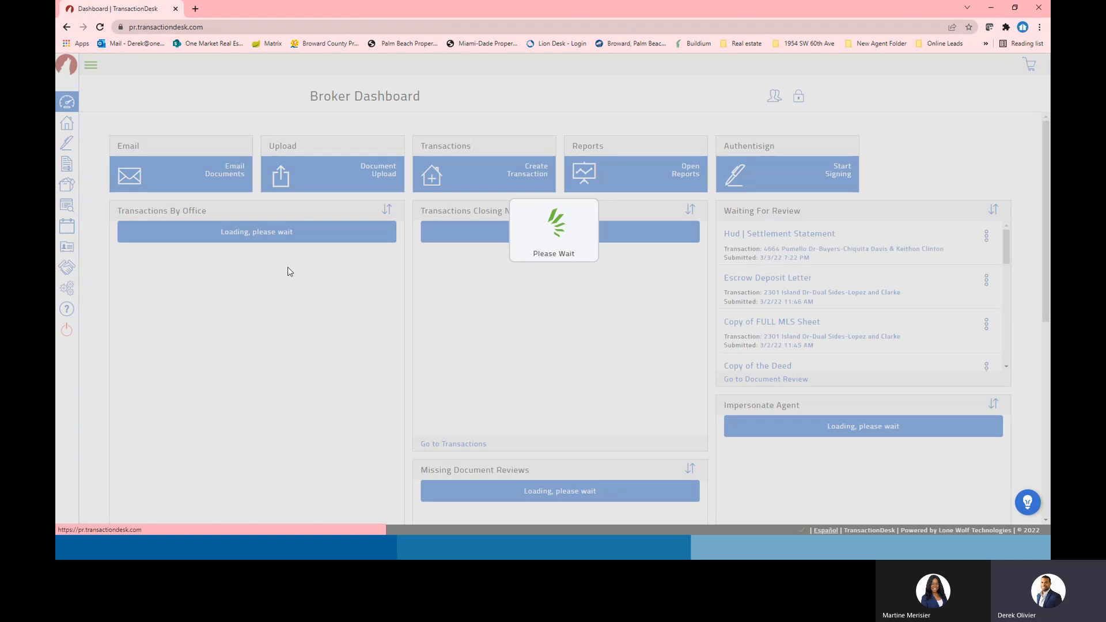
{"action": "left_click", "coordinate": [67, 127]}
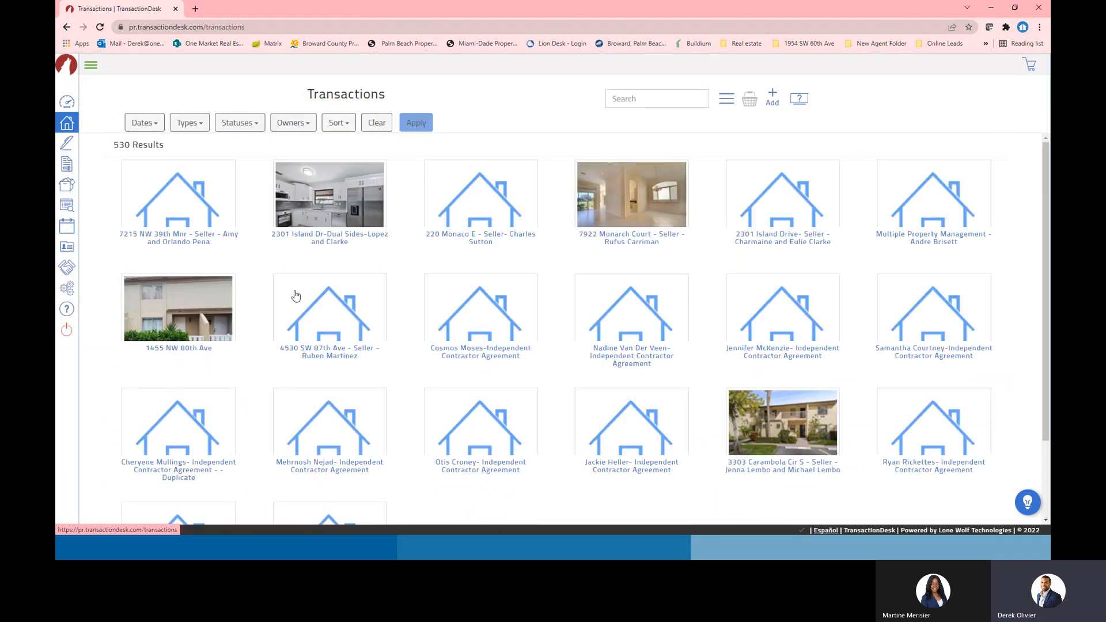
{"action": "left_click", "coordinate": [639, 98]}
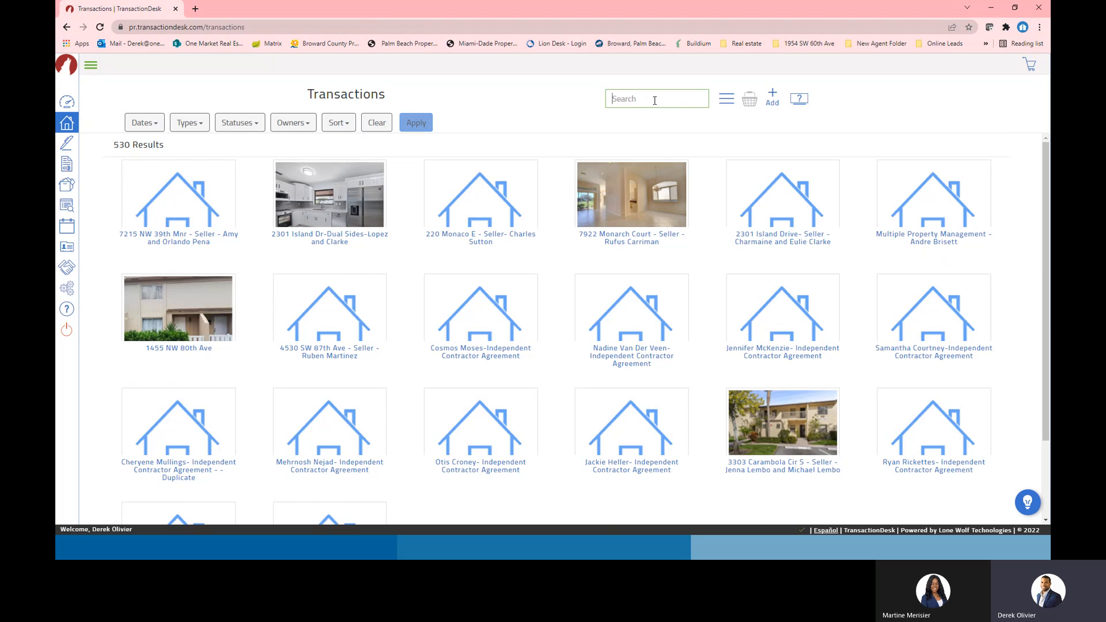
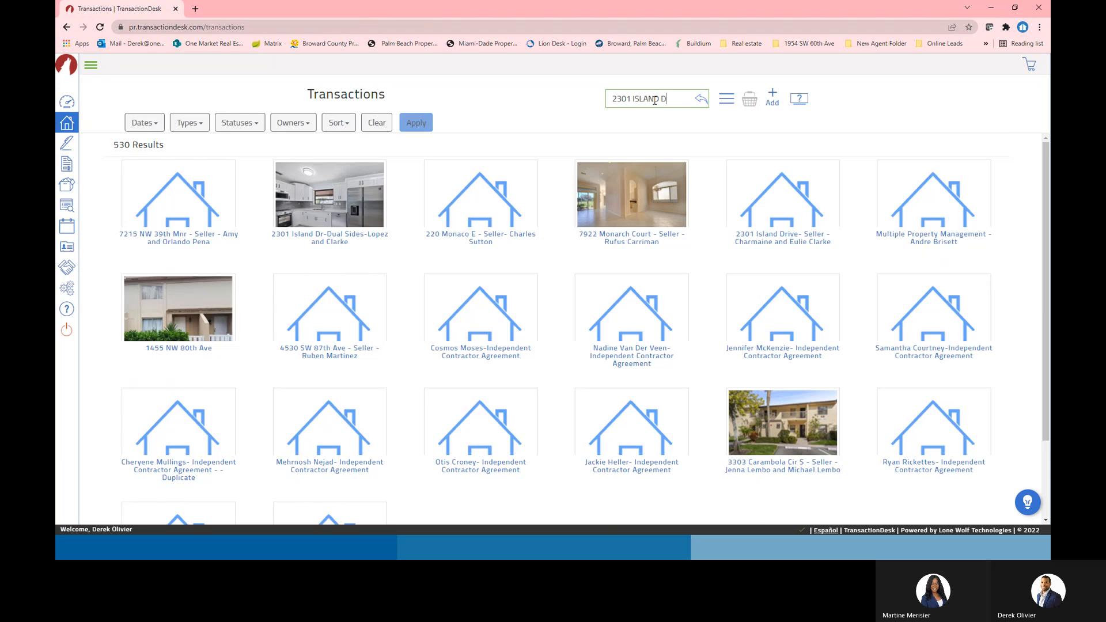
{"action": "key", "text": "Return"}
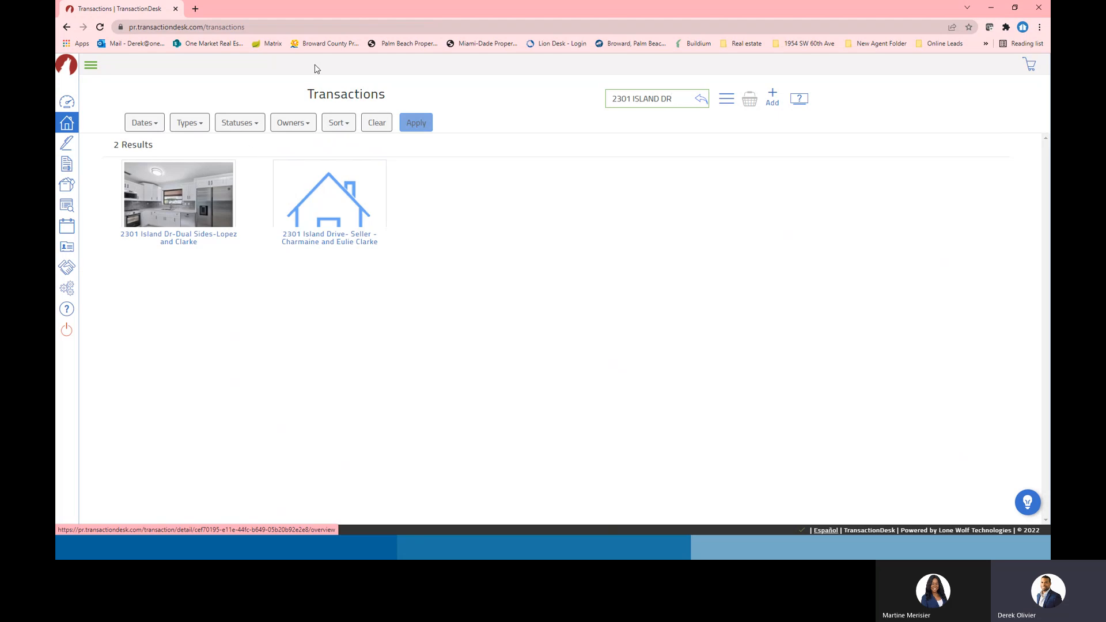
{"action": "key", "text": "alt+Tab"}
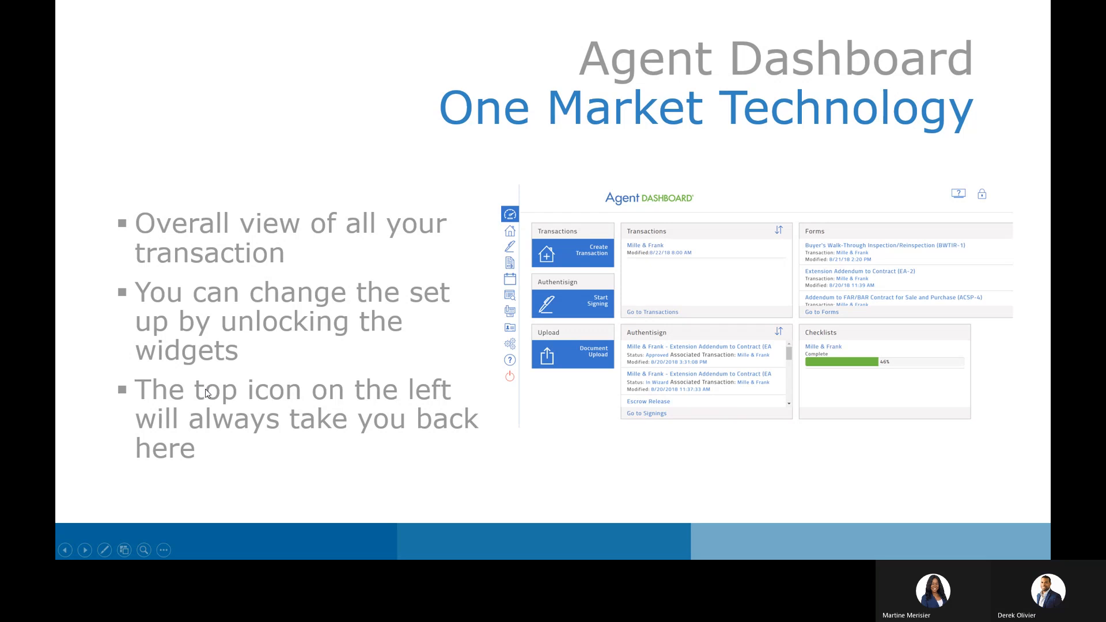
Advance to the Transaction Dashboard slide and maximize the TransactionDesk browser window over it
{"action": "left_click", "coordinate": [252, 436]}
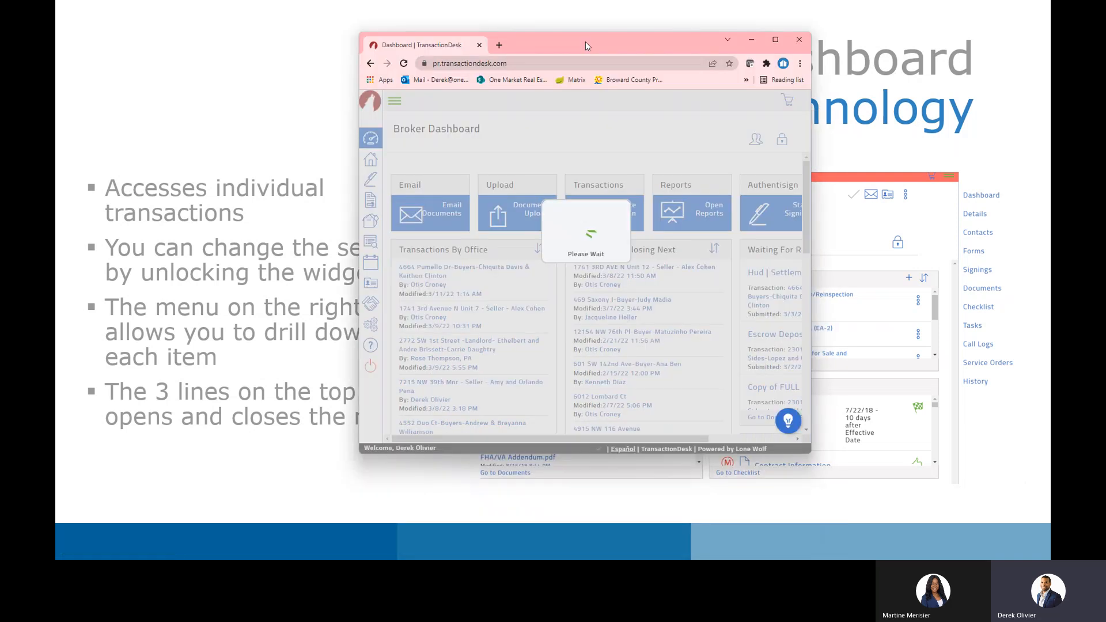
{"action": "left_click_drag", "start_coordinate": [585, 41], "coordinate": [569, 1]}
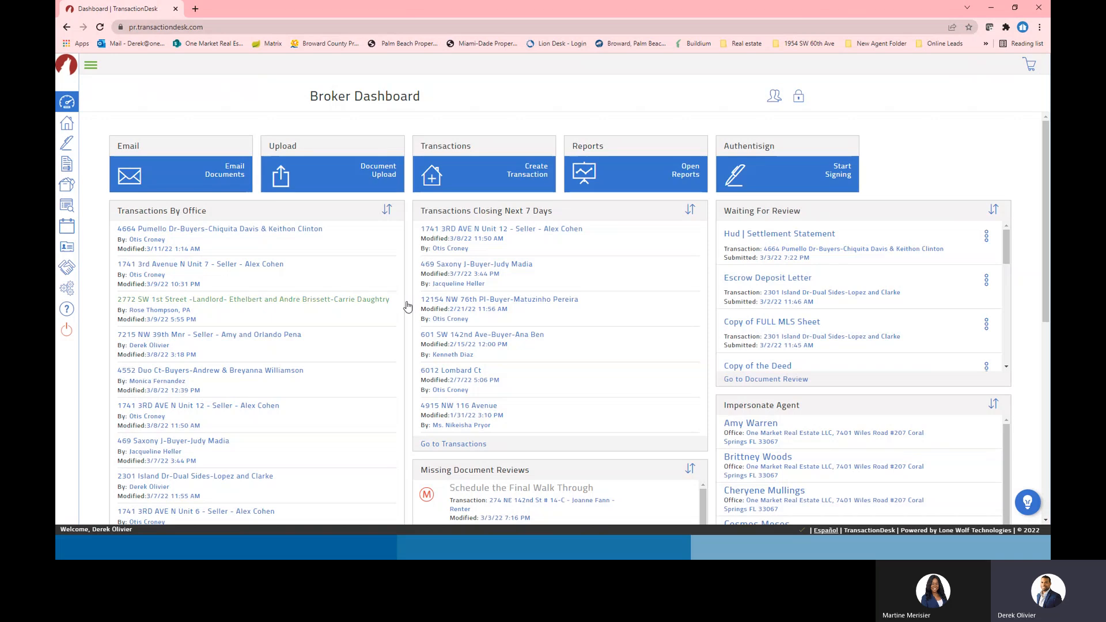
{"action": "left_click", "coordinate": [190, 230]}
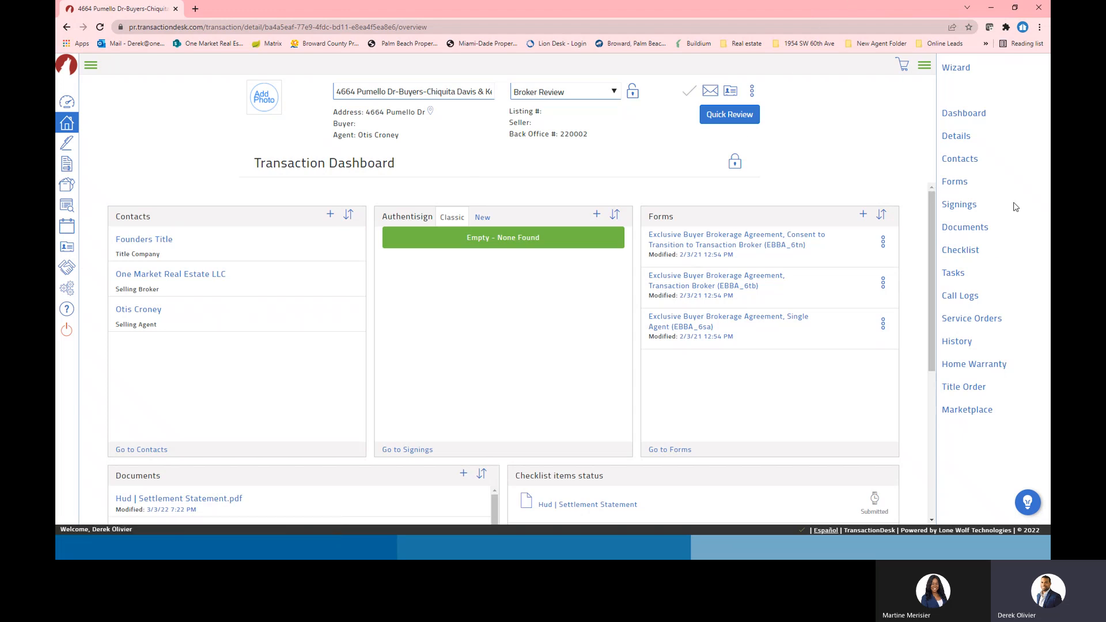
{"action": "left_click", "coordinate": [925, 67]}
{"action": "left_click", "coordinate": [1035, 70]}
{"action": "left_click", "coordinate": [925, 67]}
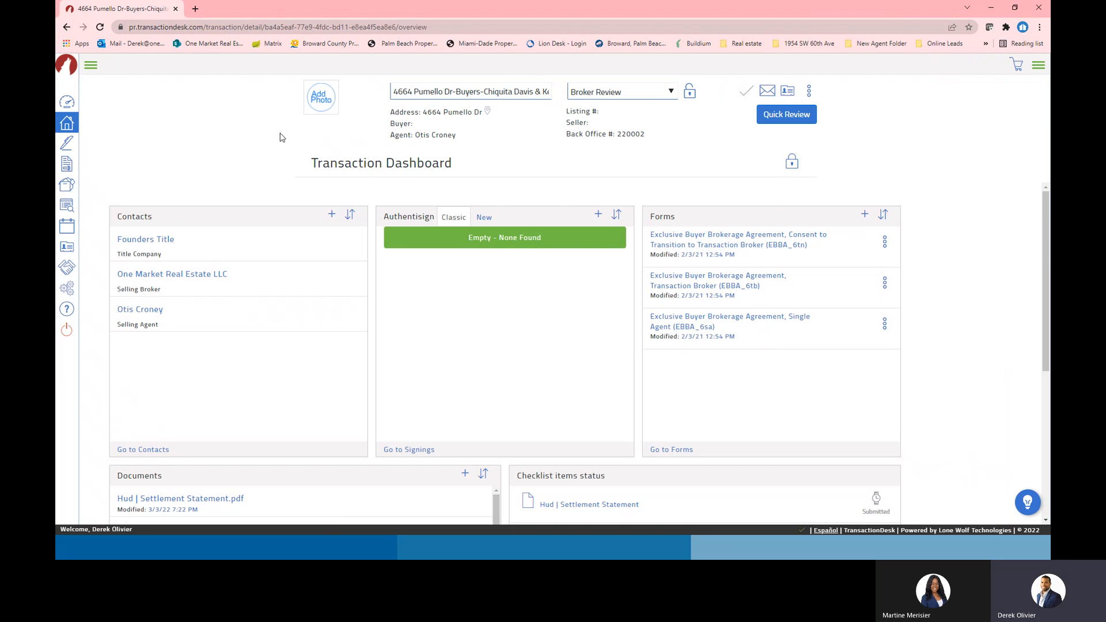
Expand and collapse the main navigation, reopen the section menu, and return to the Transaction Dashboard slide
{"action": "left_click", "coordinate": [90, 65]}
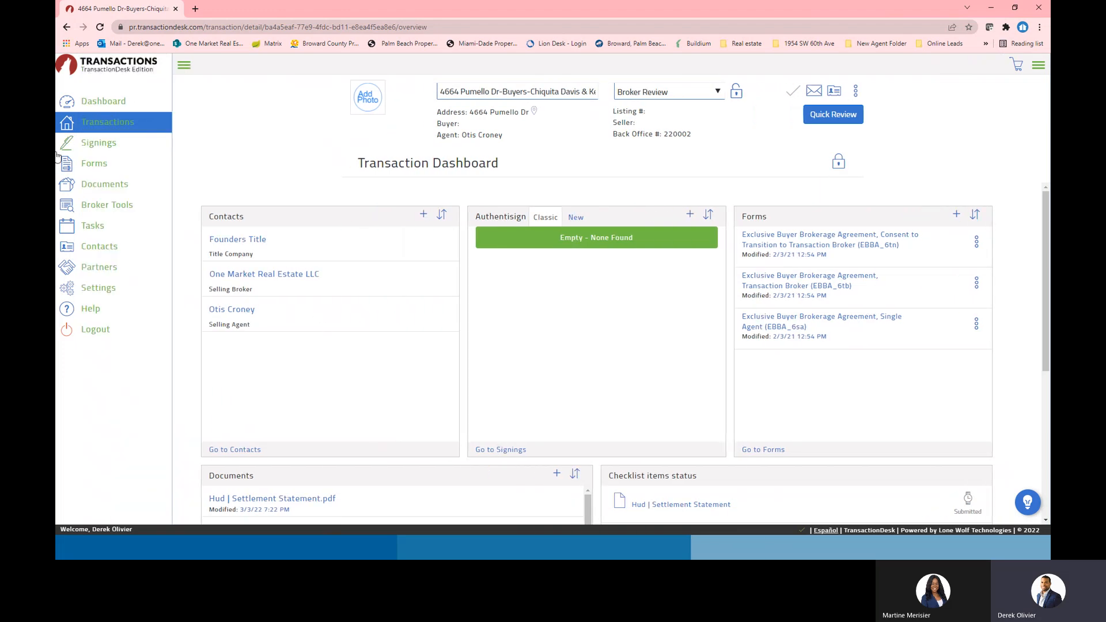
{"action": "left_click", "coordinate": [184, 65]}
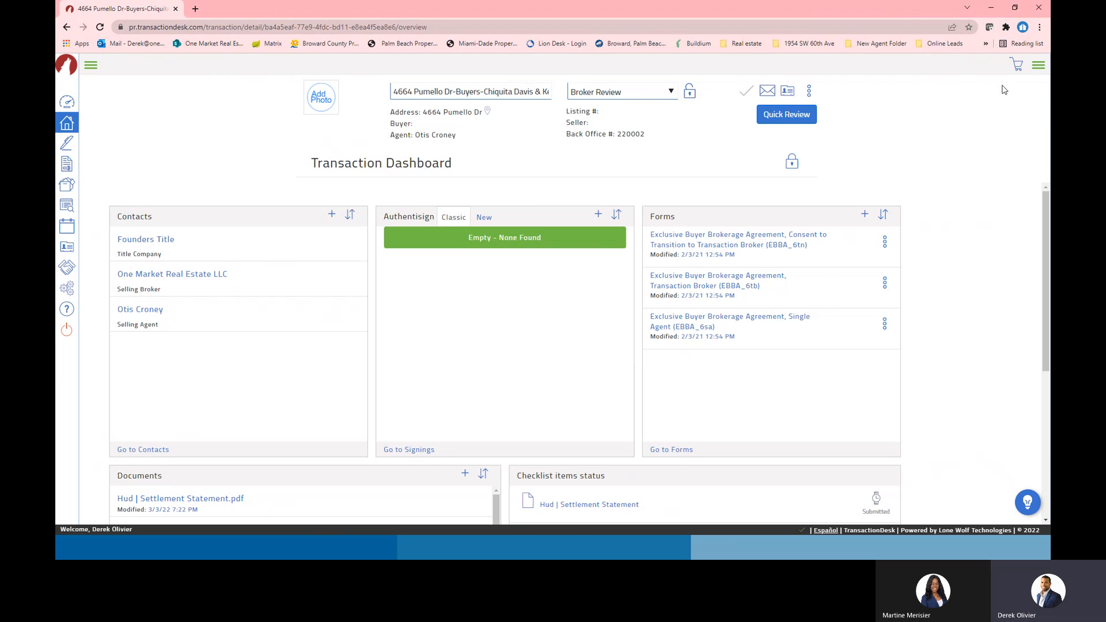
{"action": "left_click", "coordinate": [1037, 64]}
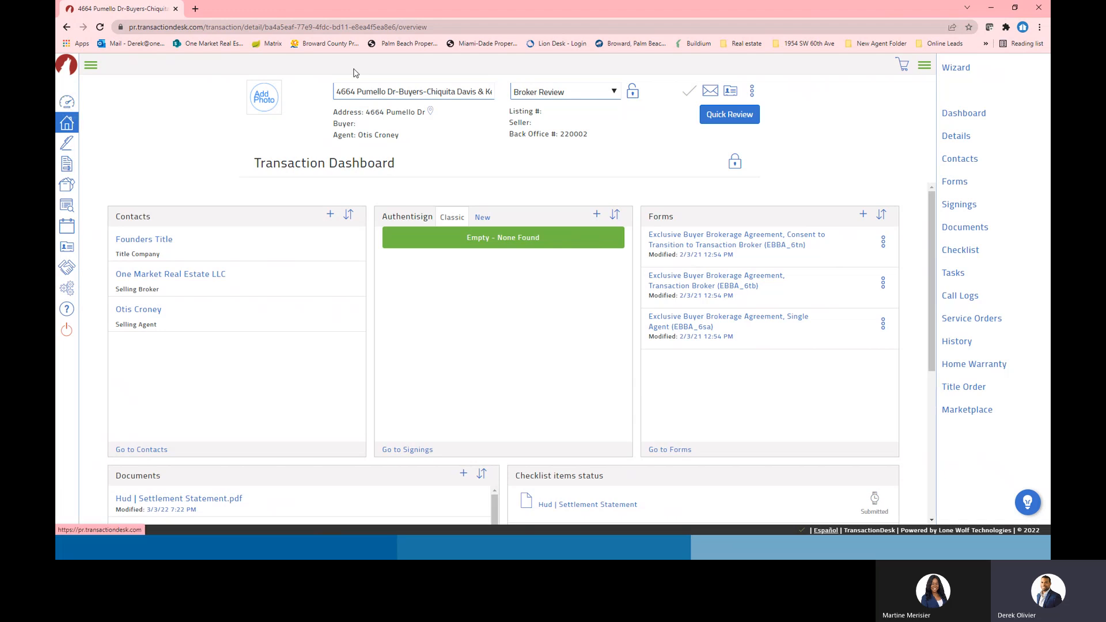
{"action": "key", "text": "alt+Tab"}
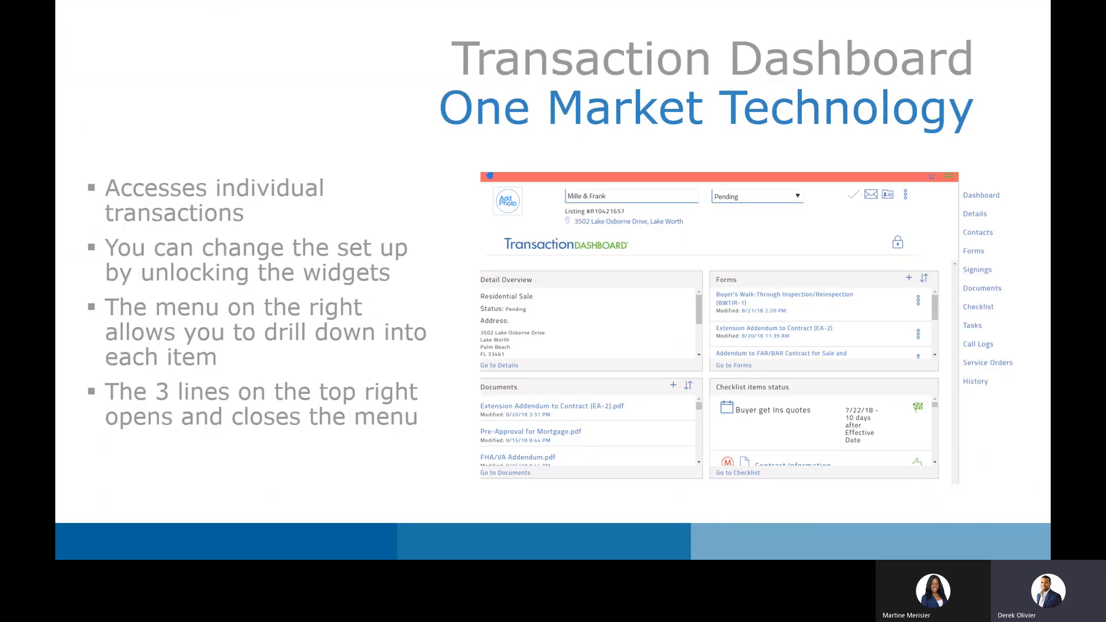
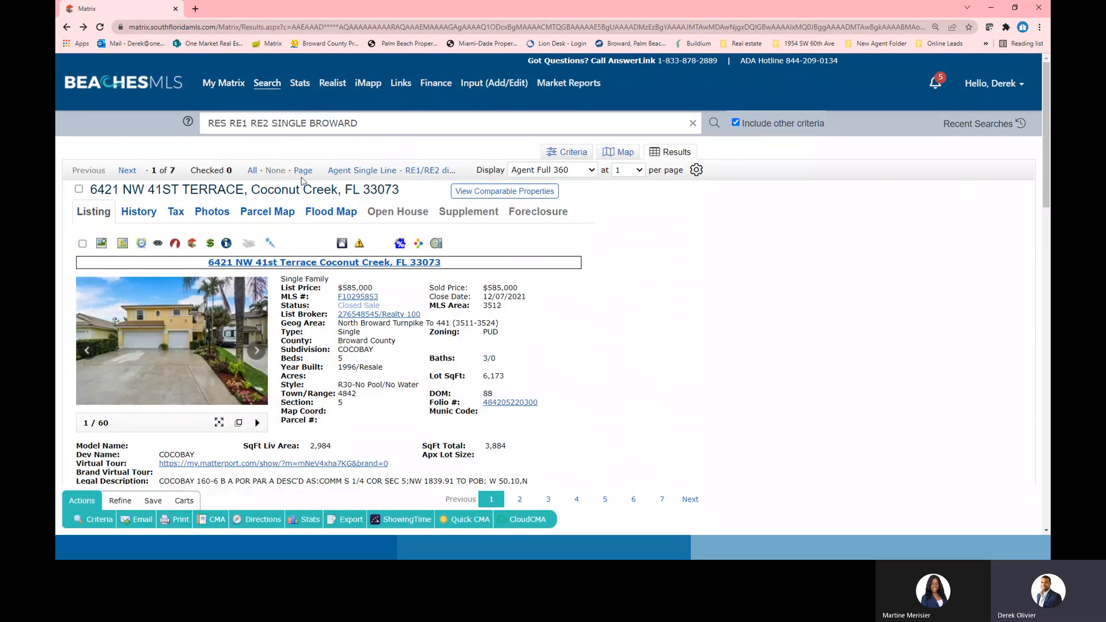
Switch the Matrix results to grid view and rerun the saved 'Homes for sale' search from Recent Searches
{"action": "left_click", "coordinate": [380, 170]}
{"action": "left_click", "coordinate": [199, 194]}
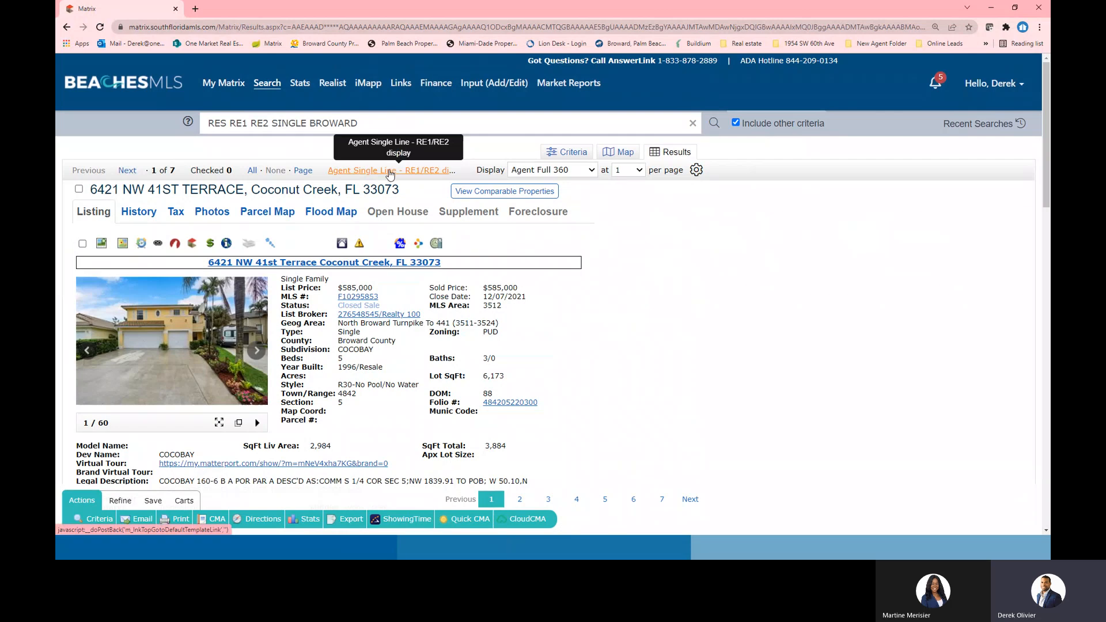
{"action": "left_click", "coordinate": [961, 126]}
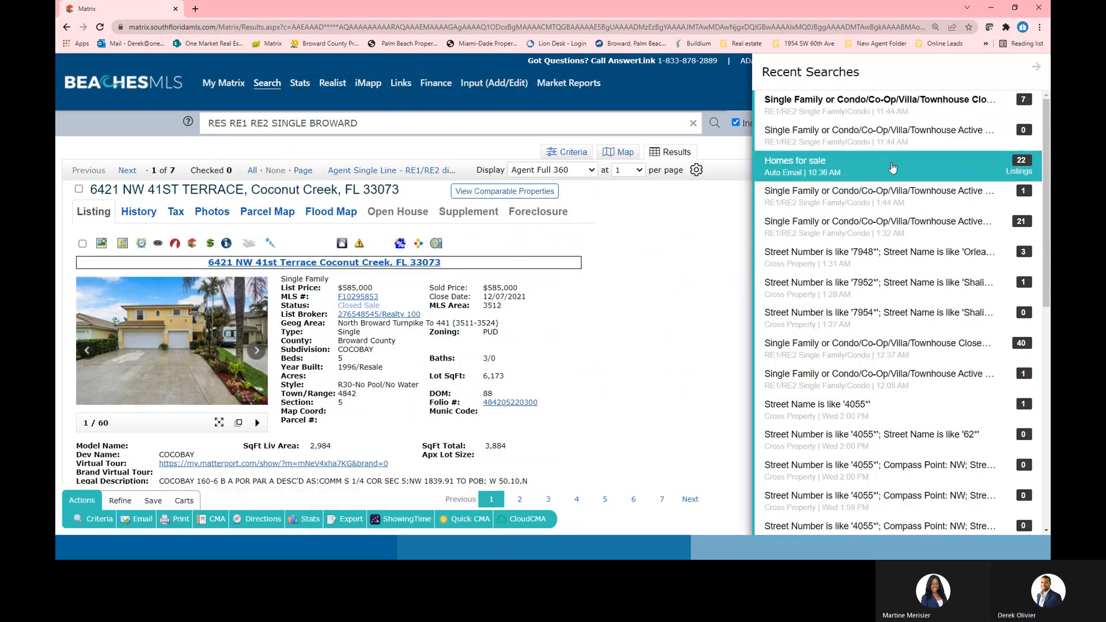
{"action": "left_click", "coordinate": [769, 172]}
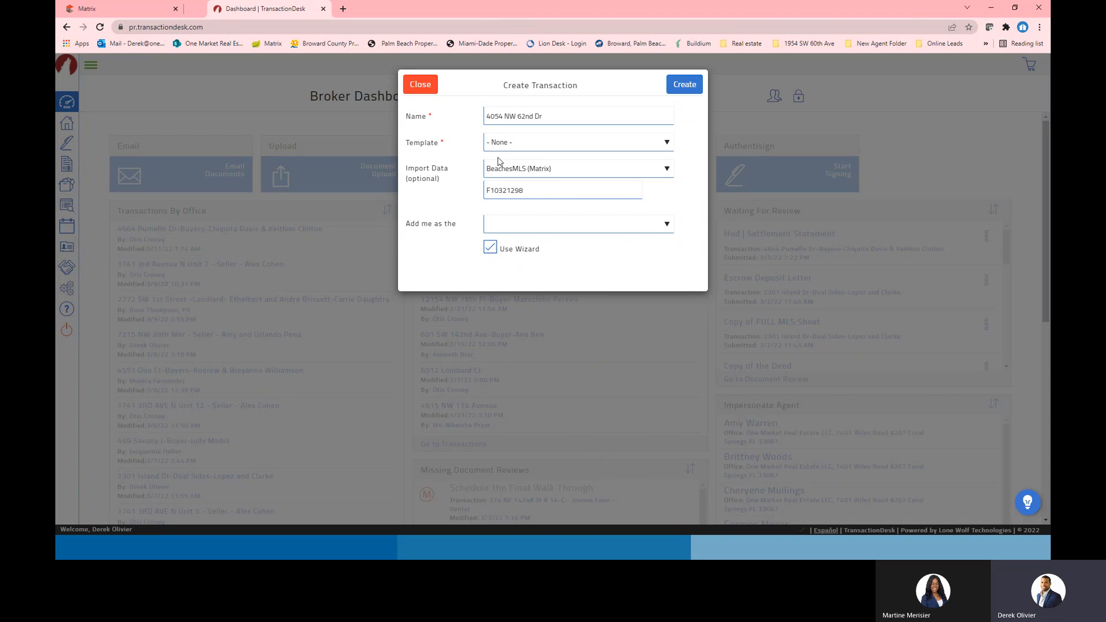
{"action": "left_click", "coordinate": [559, 119]}
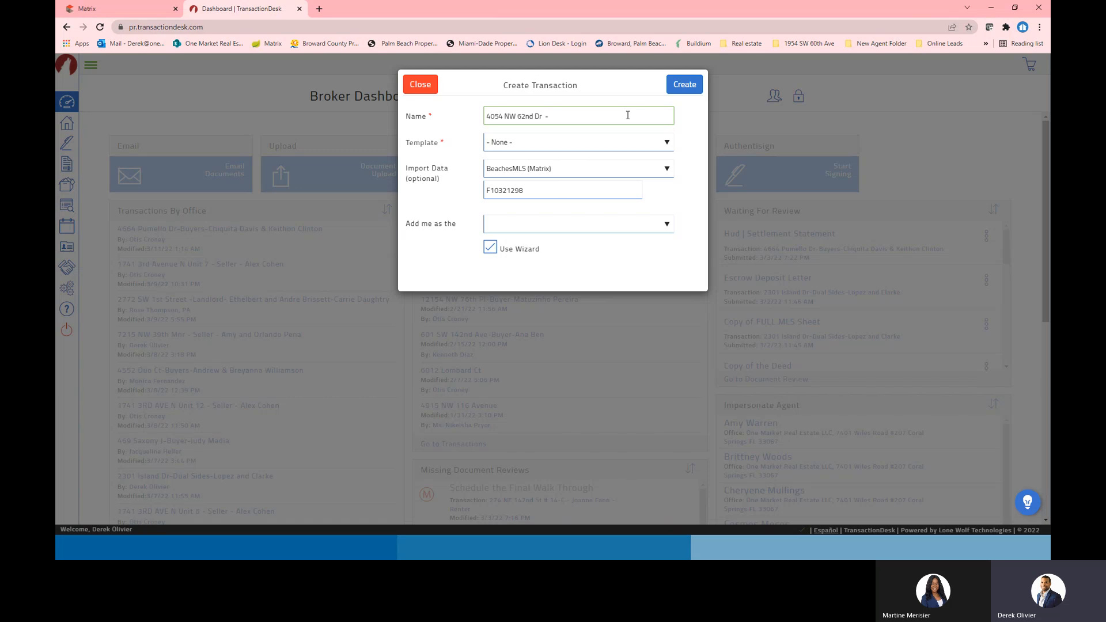
{"action": "type", "text": "- Buyer"}
{"action": "left_click", "coordinate": [667, 144]}
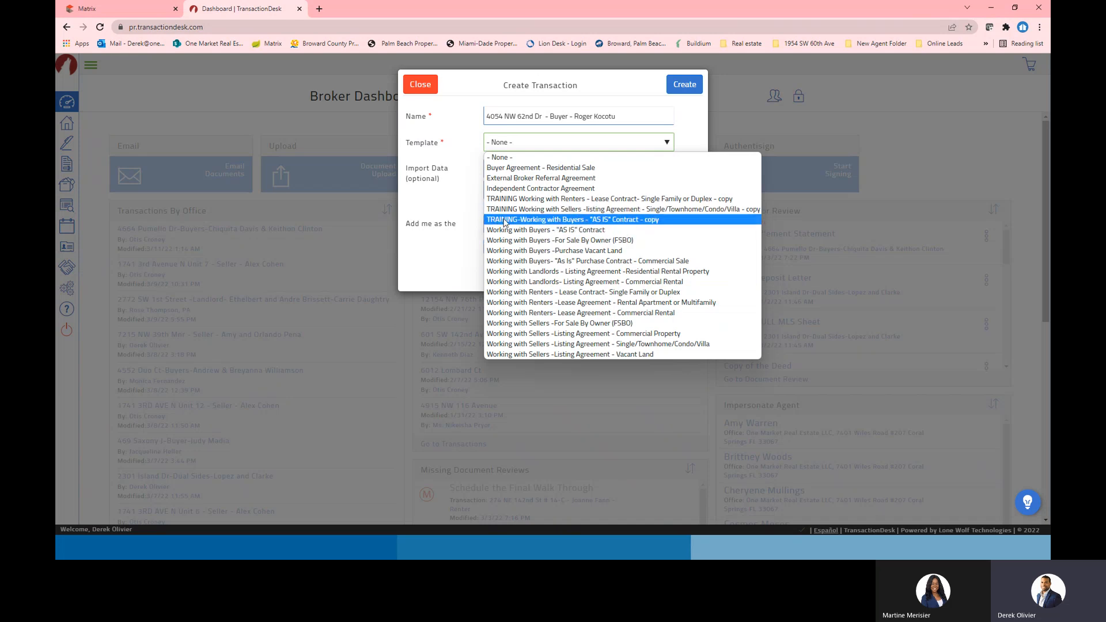
Create the transaction from the TRAINING-Working with Buyers 'AS IS' template, keeping me as Selling Agent
{"action": "left_click", "coordinate": [610, 221]}
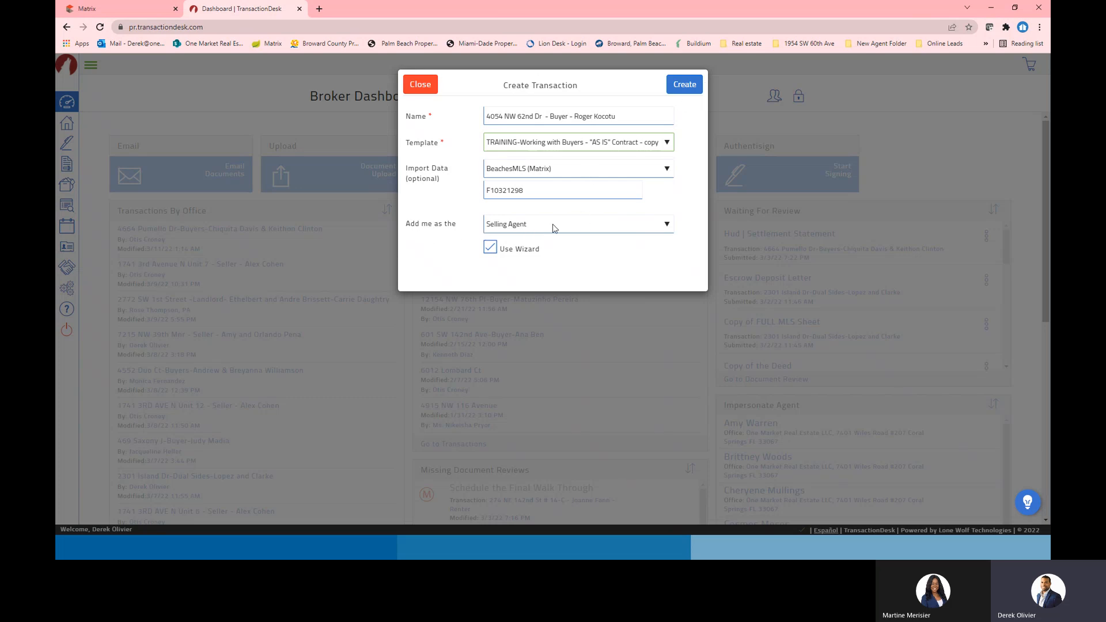
{"action": "left_click", "coordinate": [667, 225]}
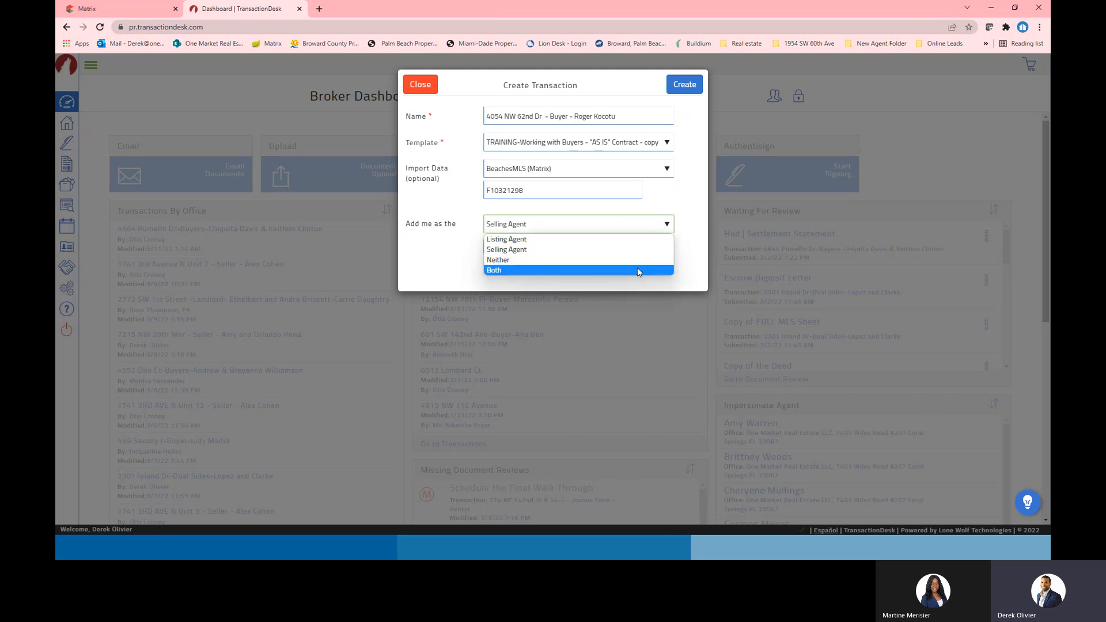
{"action": "left_click", "coordinate": [700, 259]}
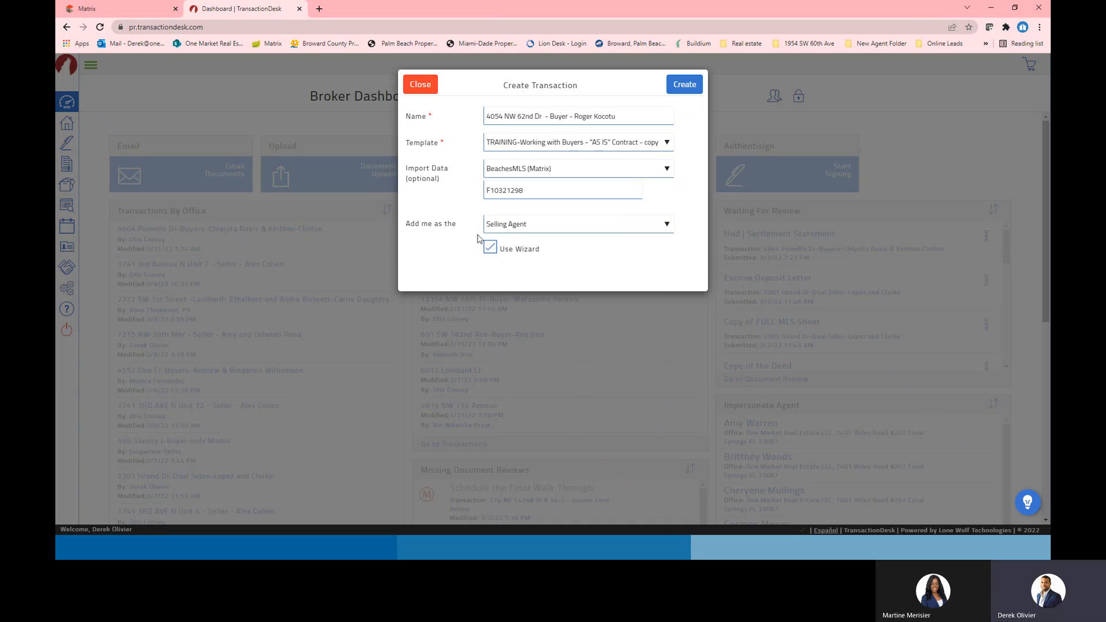
{"action": "left_click", "coordinate": [686, 85]}
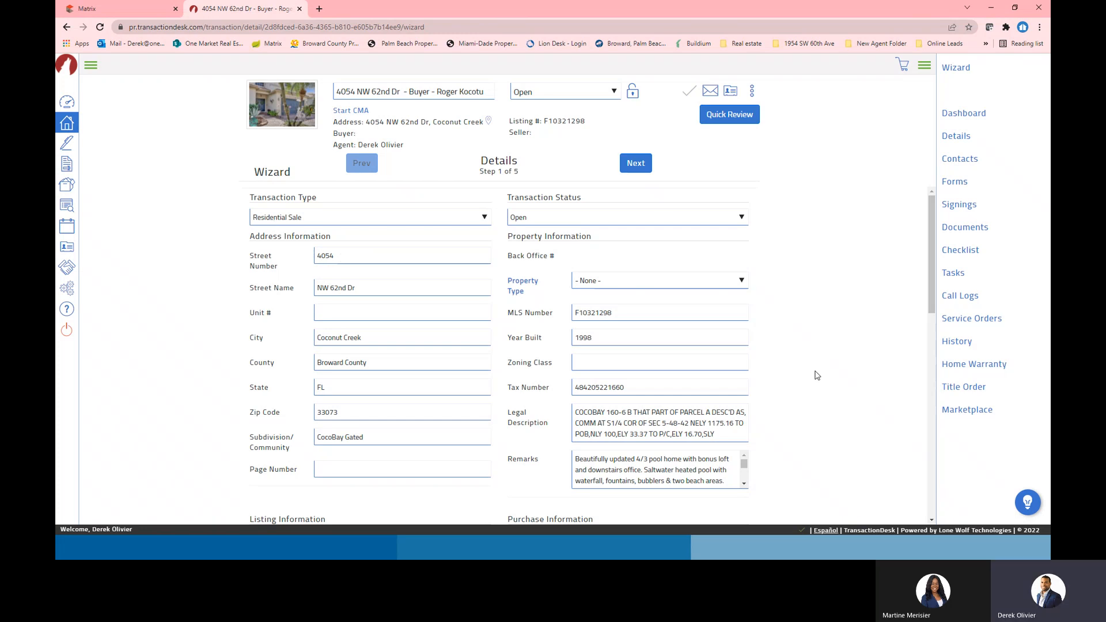
Set the Property Type to RESIDENTIAL in the wizard's Details step
{"action": "scroll", "coordinate": [801, 398], "scroll_direction": "down", "scroll_amount": 5}
{"action": "scroll", "coordinate": [777, 438], "scroll_direction": "up", "scroll_amount": 5}
{"action": "left_click", "coordinate": [713, 281]}
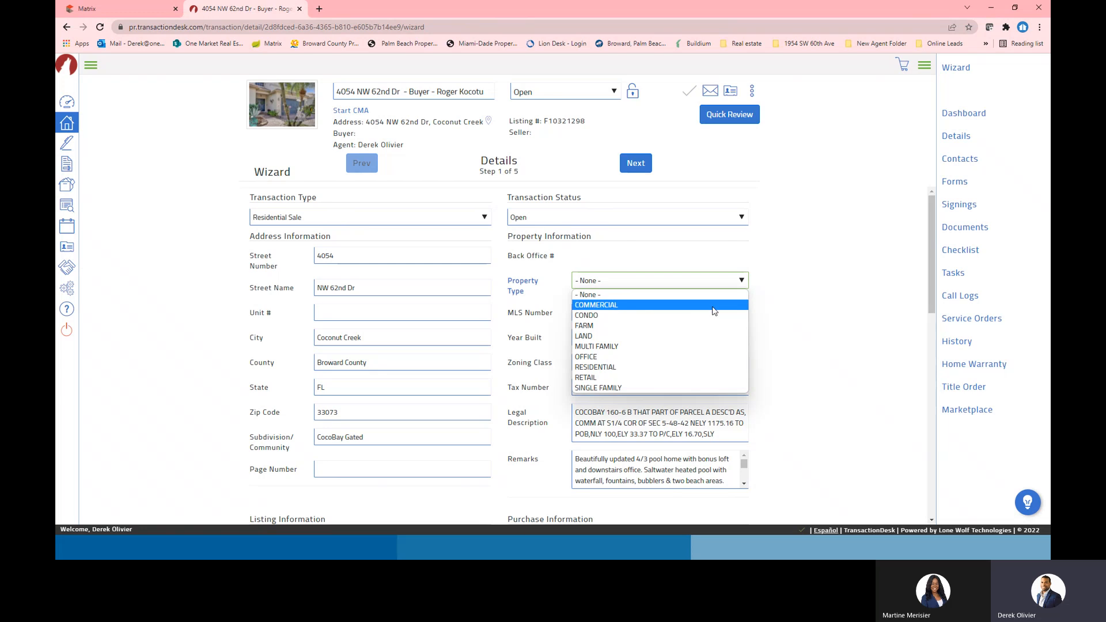
{"action": "left_click", "coordinate": [687, 368]}
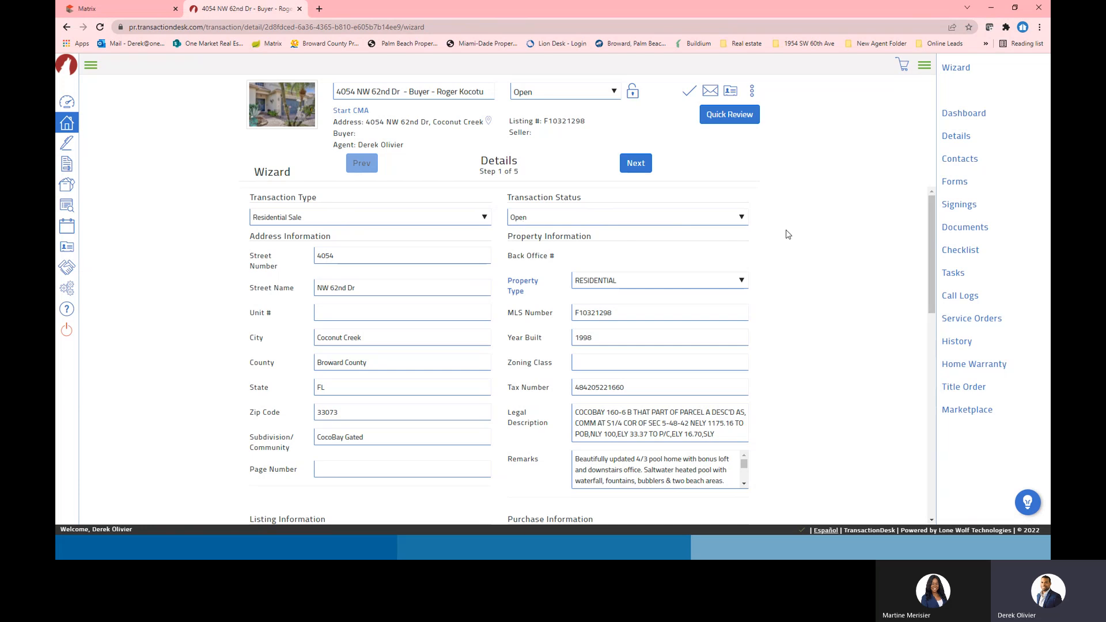
Advance the wizard to the Transaction Dates step
{"action": "scroll", "coordinate": [847, 380], "scroll_direction": "down", "scroll_amount": 5}
{"action": "scroll", "coordinate": [835, 375], "scroll_direction": "up", "scroll_amount": 5}
{"action": "left_click", "coordinate": [636, 163]}
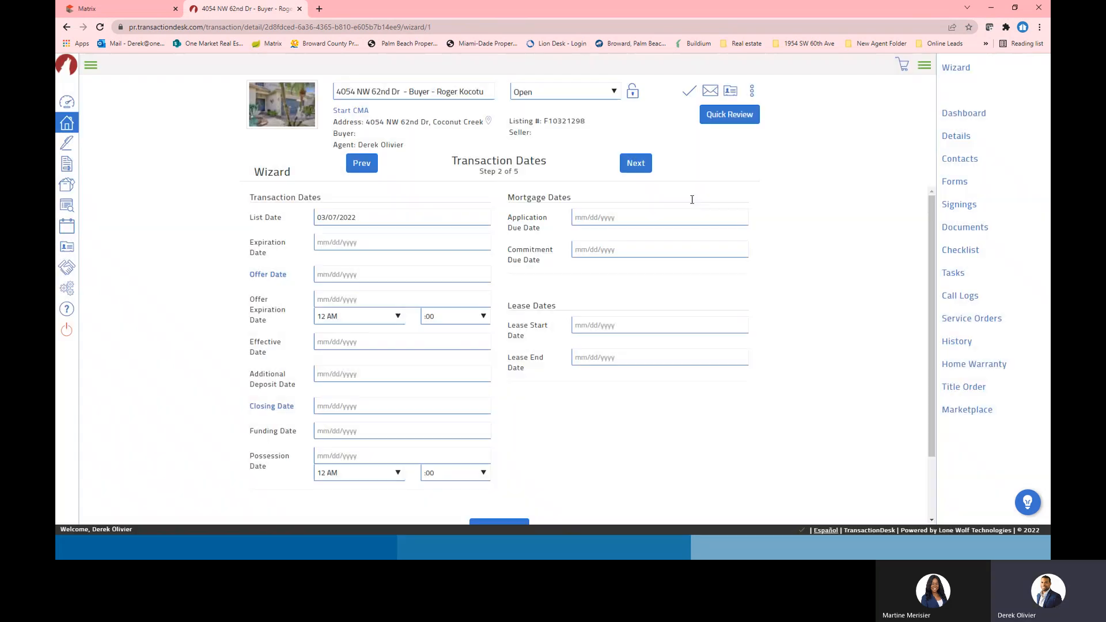
{"action": "left_click", "coordinate": [362, 164]}
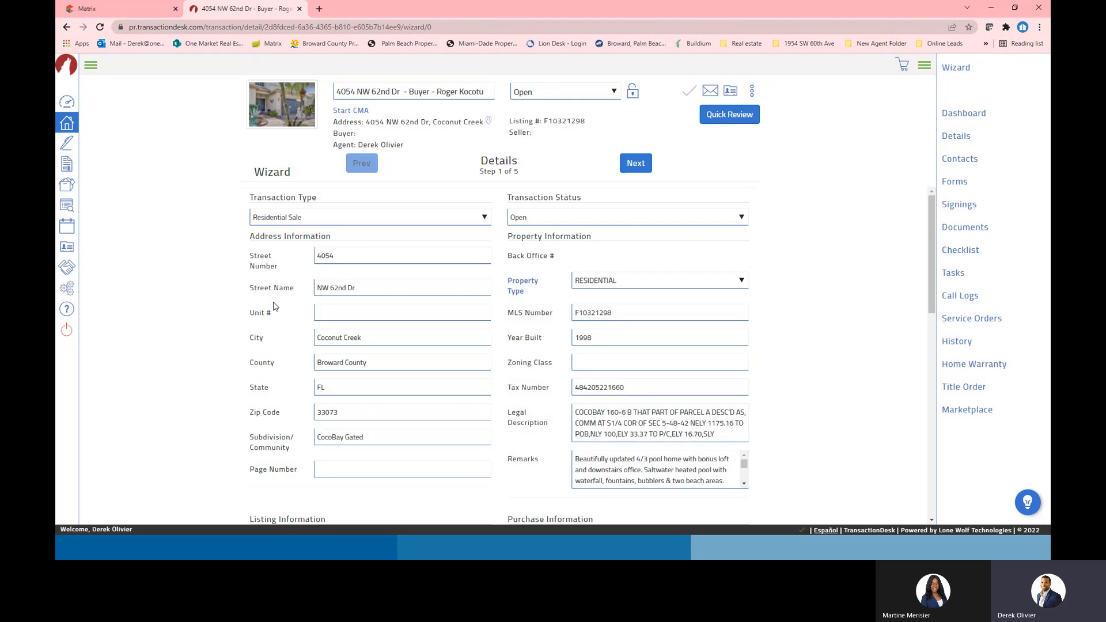
{"action": "scroll", "coordinate": [583, 391], "scroll_direction": "down", "scroll_amount": 5}
{"action": "scroll", "coordinate": [541, 440], "scroll_direction": "up", "scroll_amount": 5}
{"action": "left_click", "coordinate": [636, 163]}
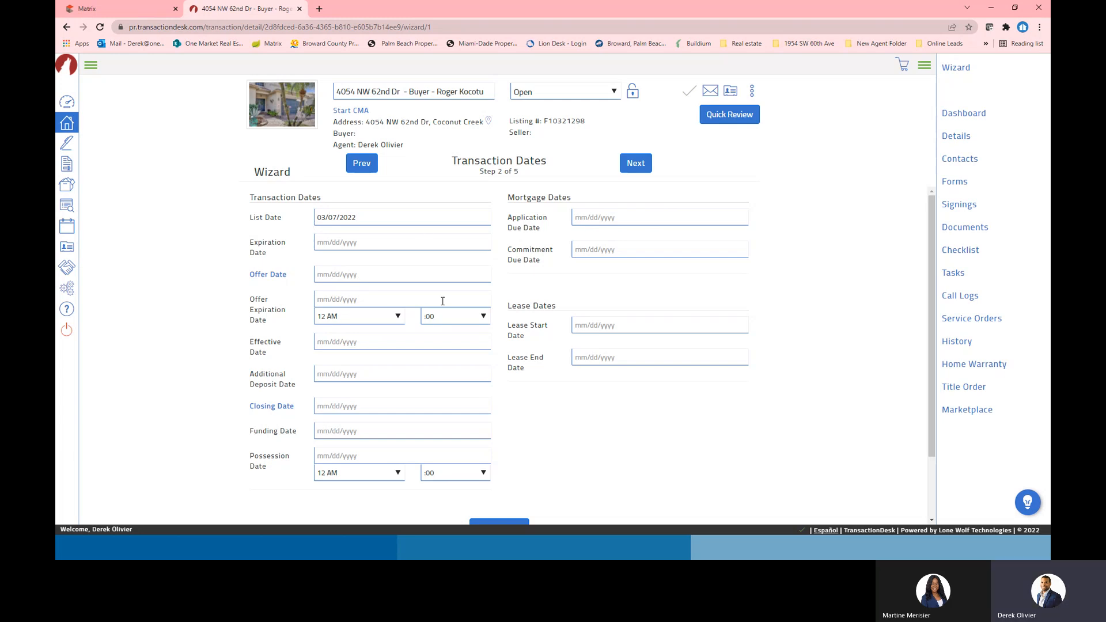
Set the Offer Date to 03/11/2022 and the Offer Expiration Date to 03/14/2022
{"action": "left_click", "coordinate": [396, 275]}
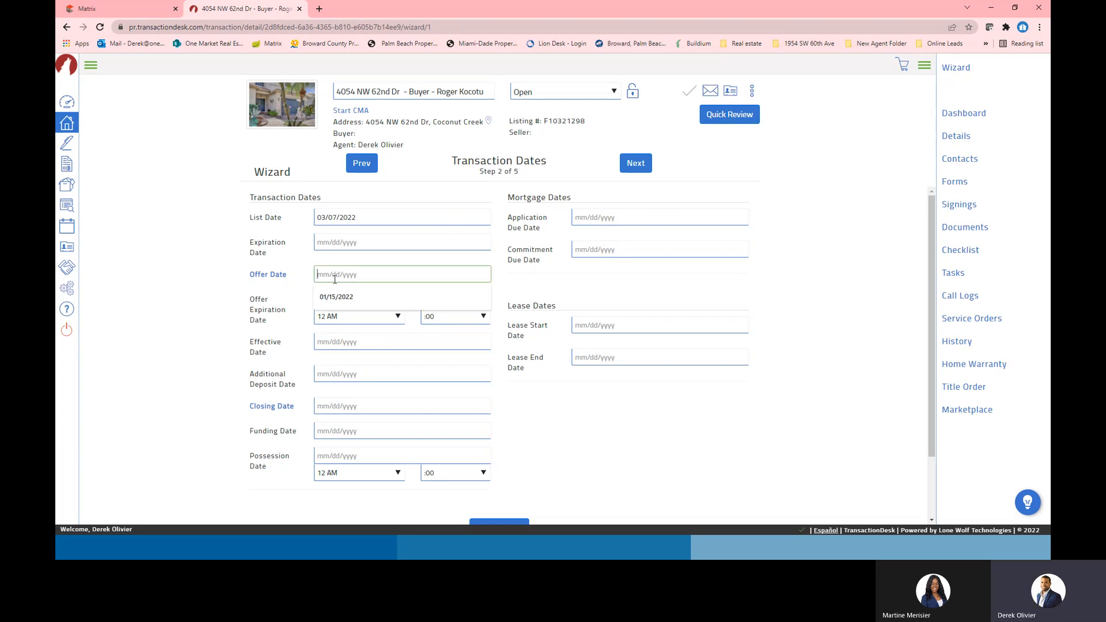
{"action": "left_click", "coordinate": [282, 282]}
{"action": "left_click", "coordinate": [347, 274]}
{"action": "left_click", "coordinate": [336, 298]}
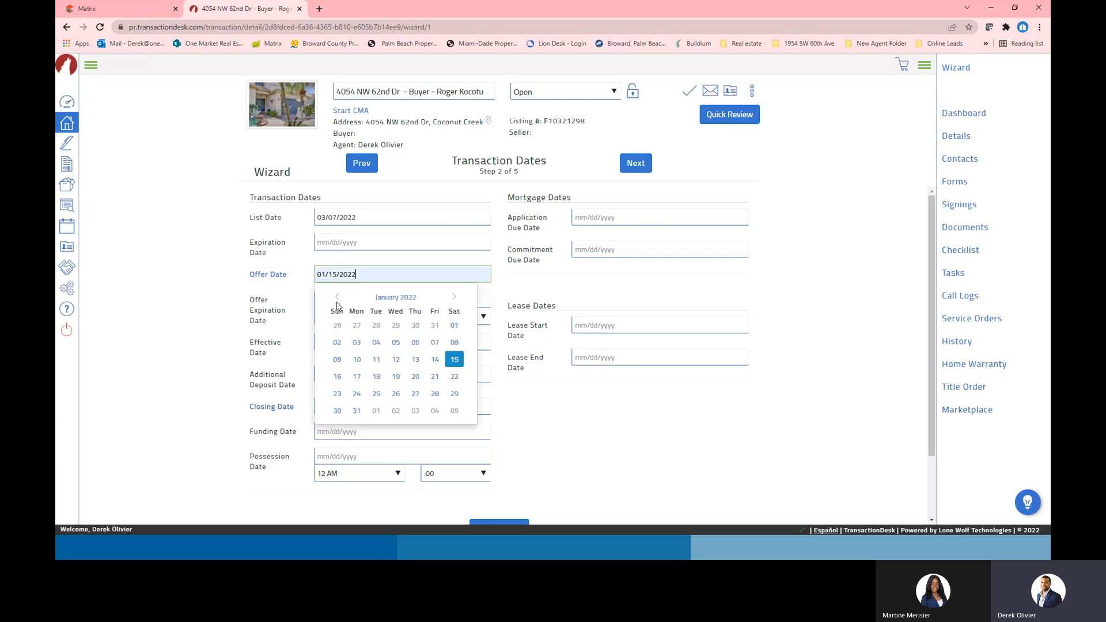
{"action": "left_click", "coordinate": [674, 434]}
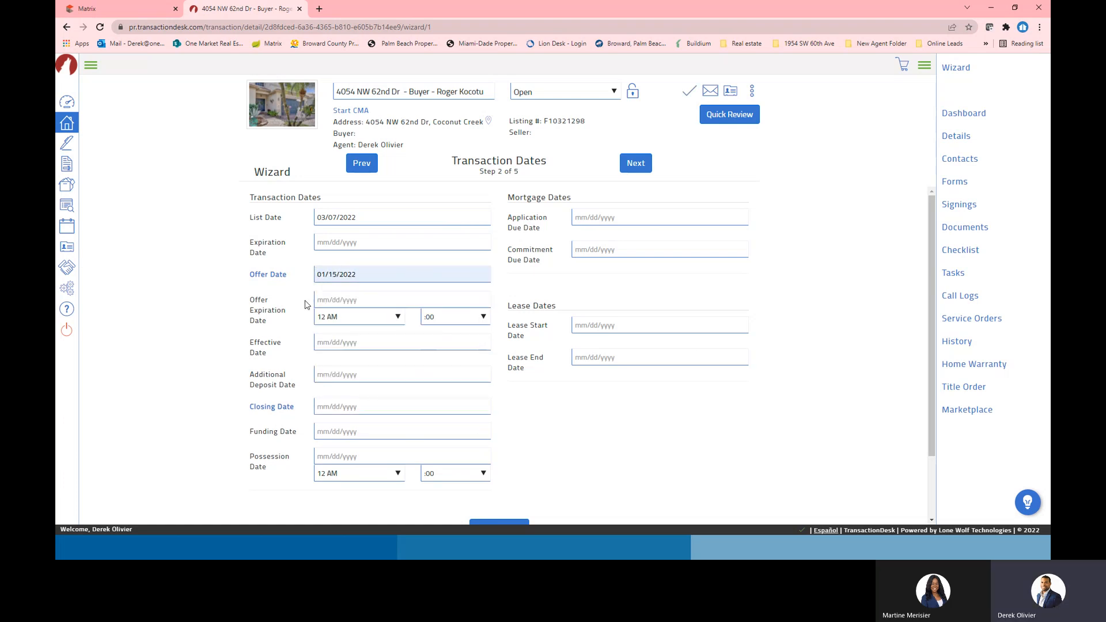
{"action": "left_click", "coordinate": [323, 299]}
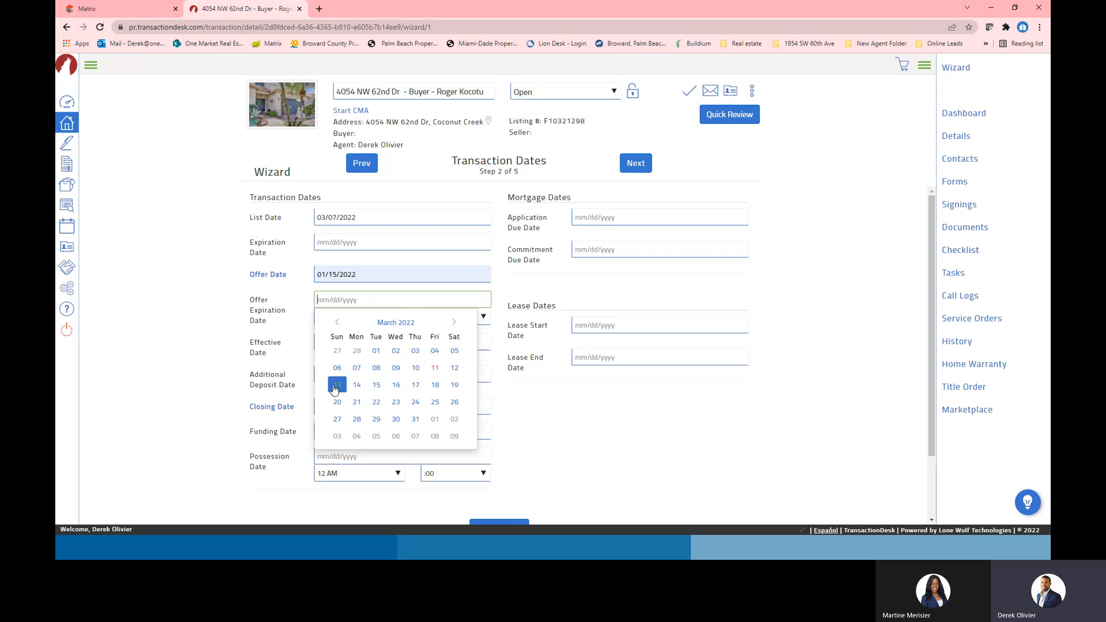
{"action": "left_click", "coordinate": [356, 384]}
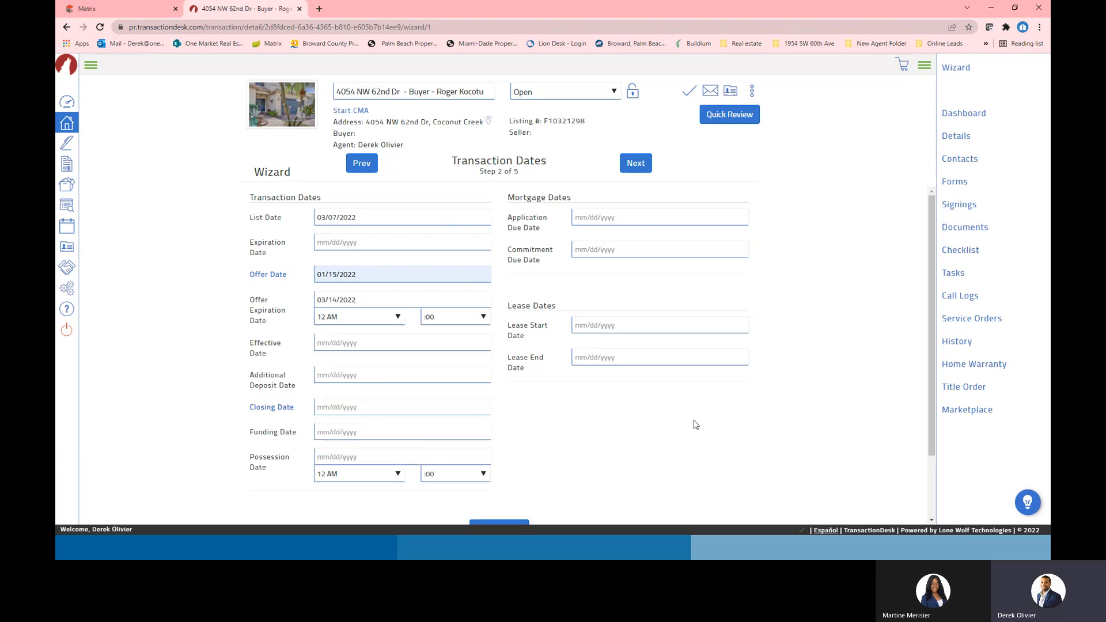
{"action": "left_click", "coordinate": [376, 276]}
{"action": "left_click", "coordinate": [455, 297]}
{"action": "left_click", "coordinate": [455, 297]}
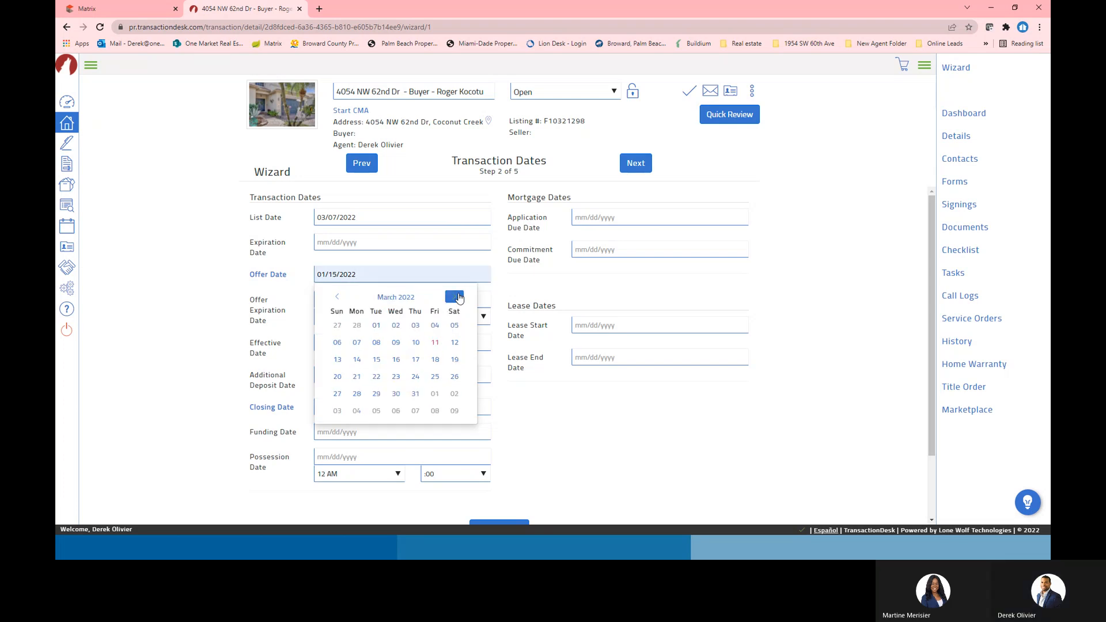
{"action": "left_click", "coordinate": [435, 342]}
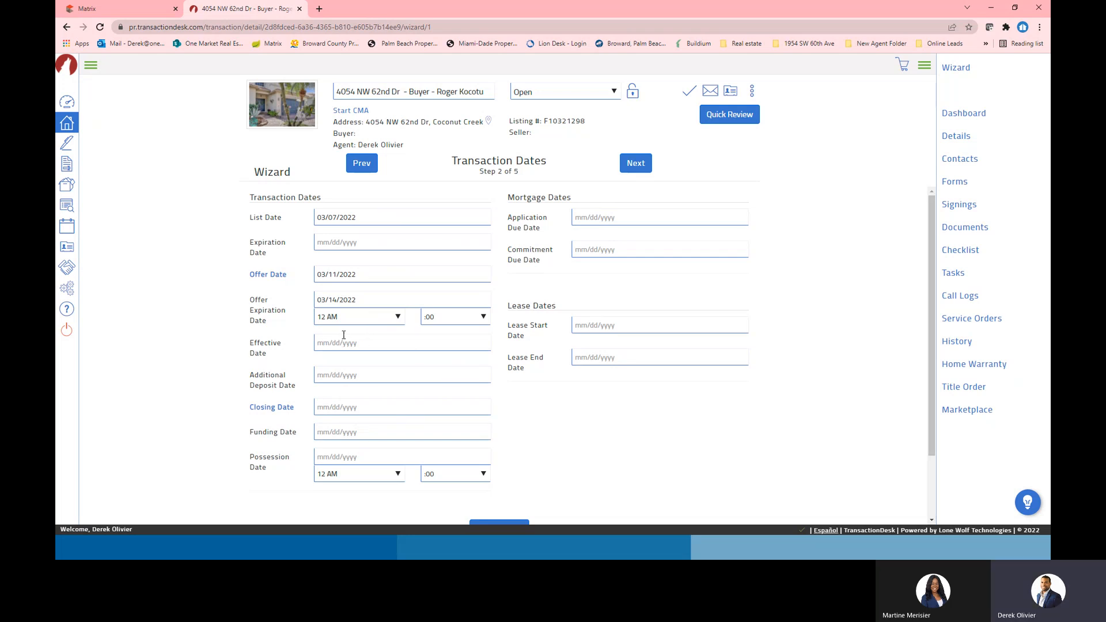
Set the Closing Date to 04/28/2022 and continue to the Contacts step
{"action": "left_click", "coordinate": [333, 408]}
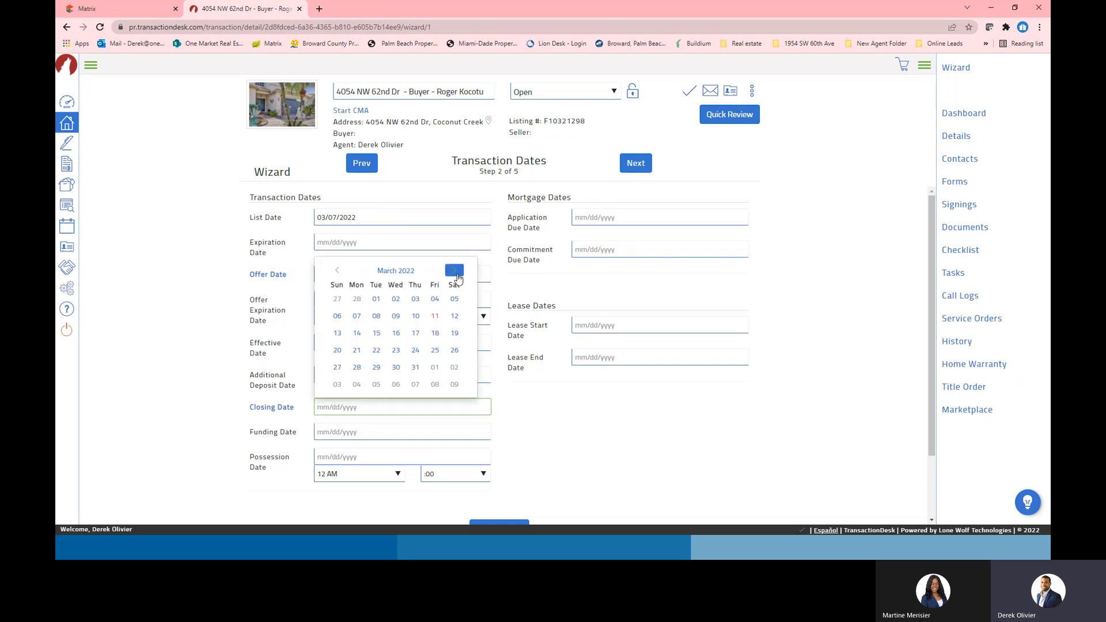
{"action": "left_click", "coordinate": [454, 270]}
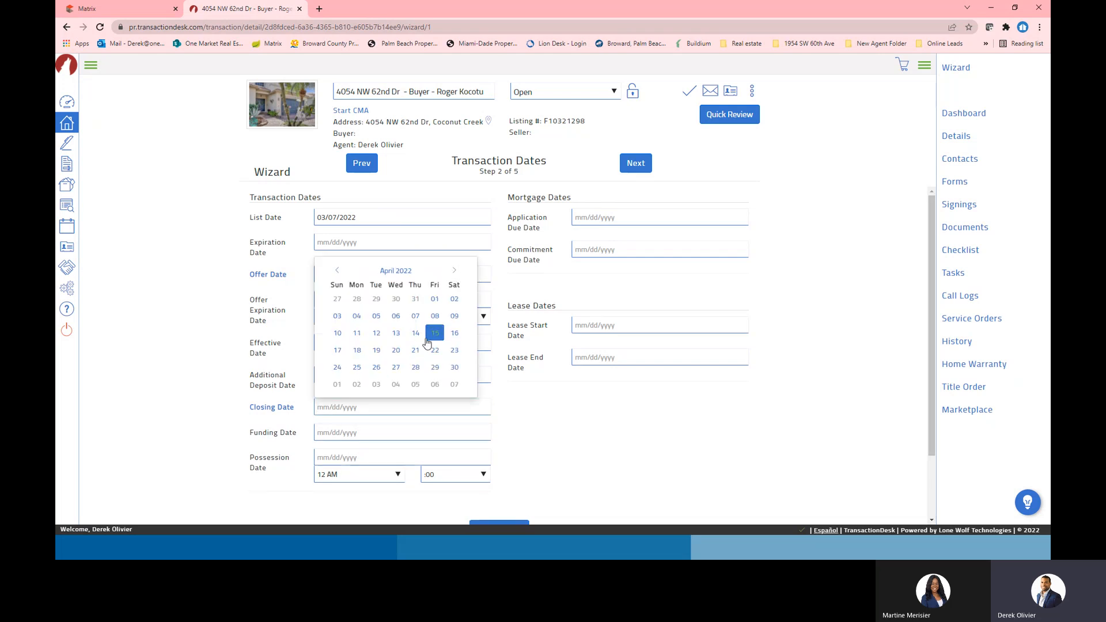
{"action": "left_click", "coordinate": [415, 367]}
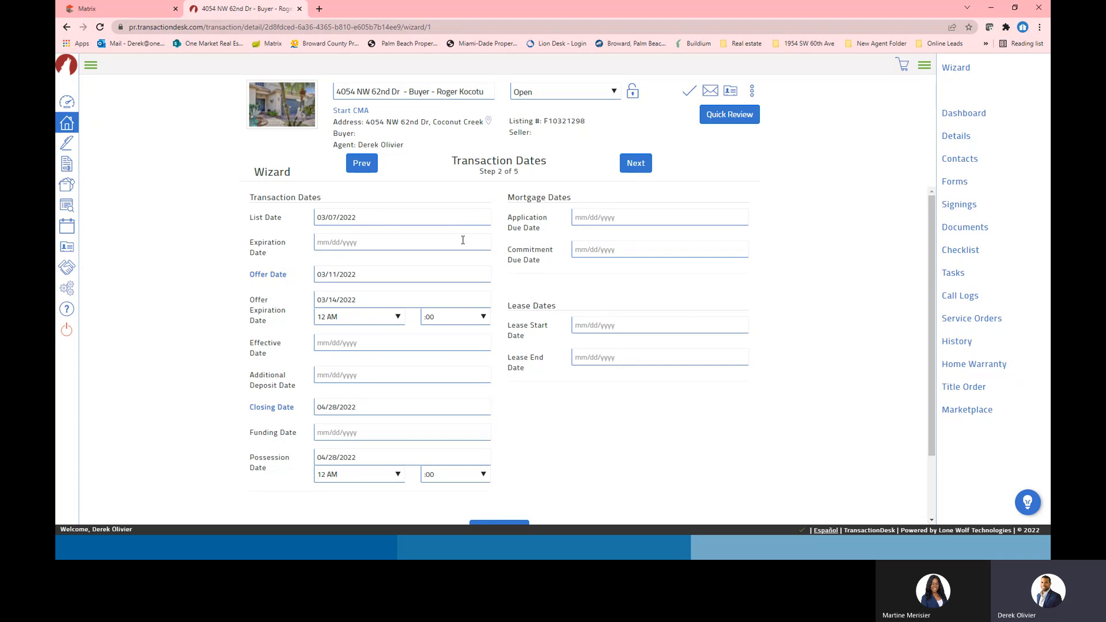
{"action": "left_click", "coordinate": [633, 173]}
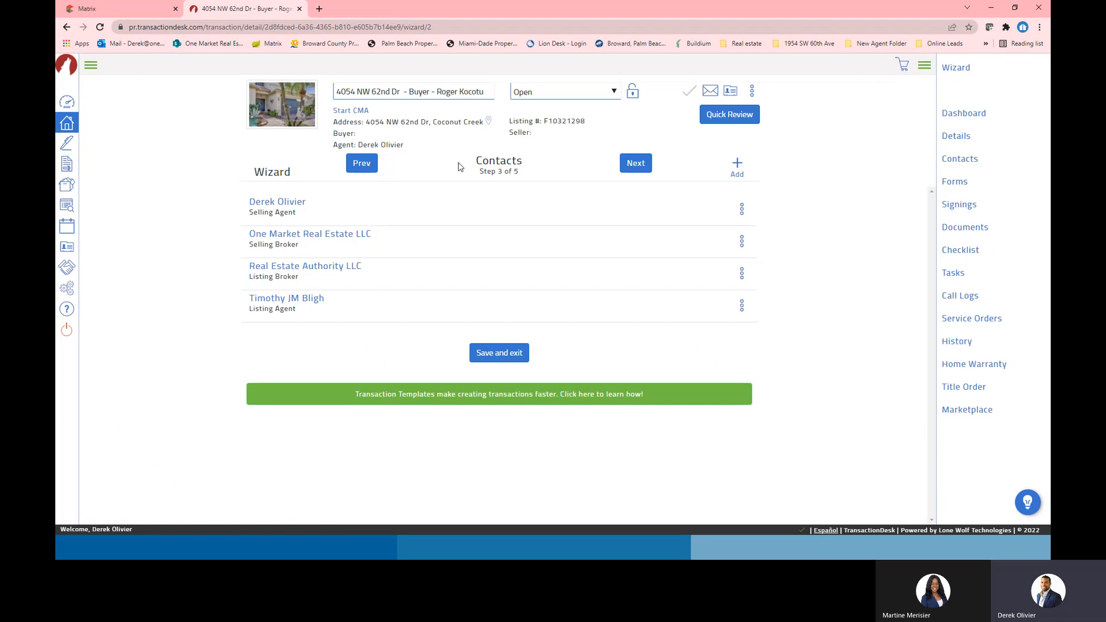
Open the existing-contacts list on the Contacts step and close it without adding anyone
{"action": "left_click_drag", "start_coordinate": [477, 161], "coordinate": [529, 178]}
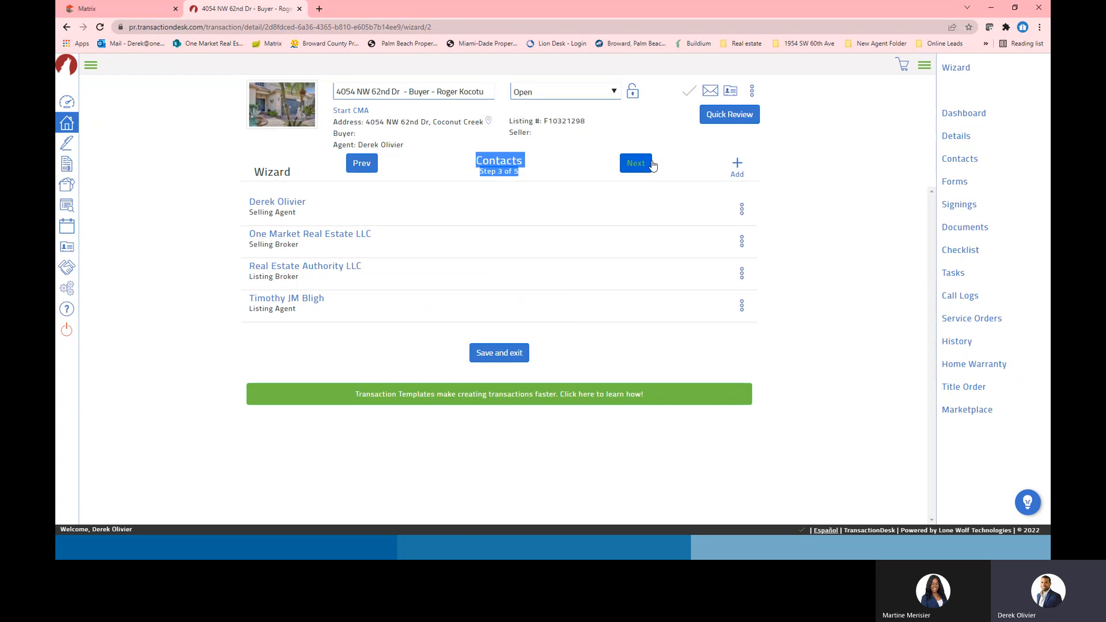
{"action": "left_click", "coordinate": [737, 166]}
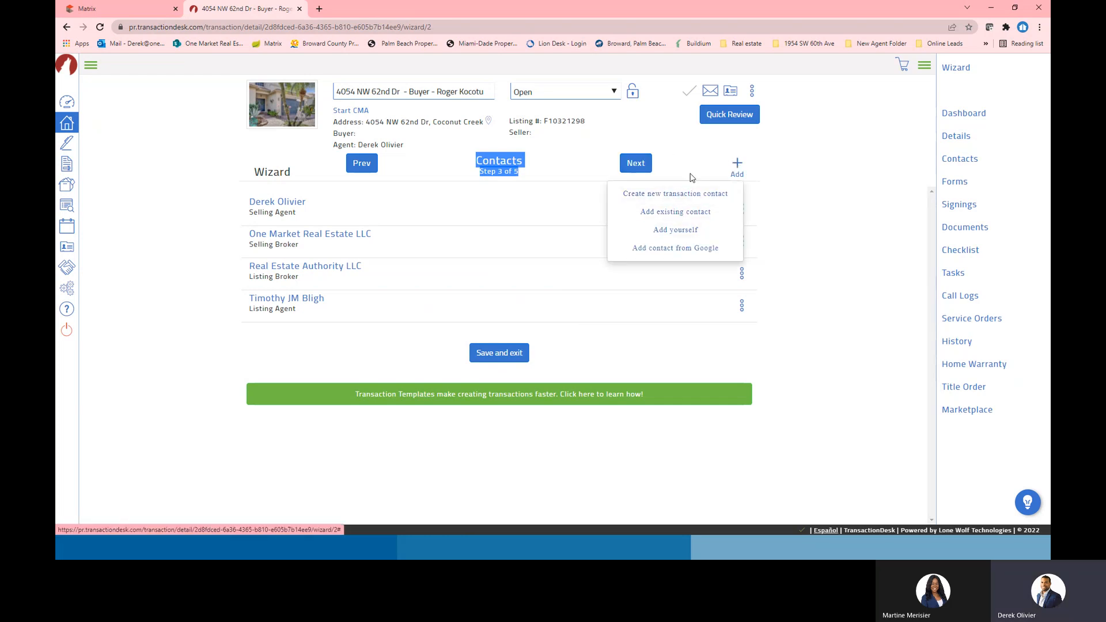
{"action": "left_click", "coordinate": [676, 214]}
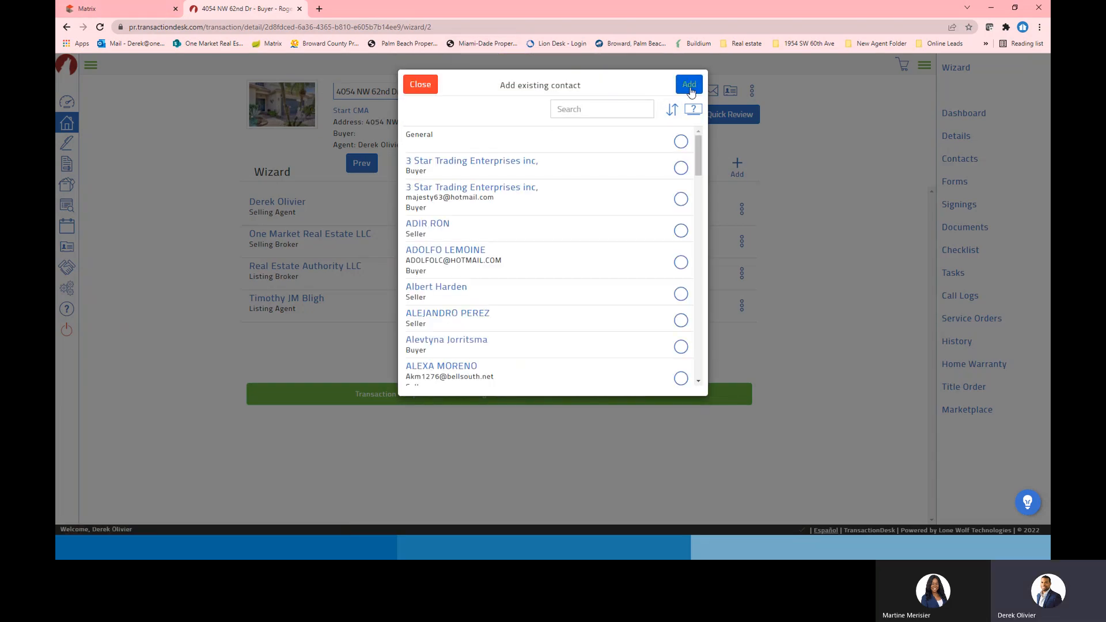
{"action": "left_click", "coordinate": [420, 84]}
{"action": "left_click", "coordinate": [109, 8]}
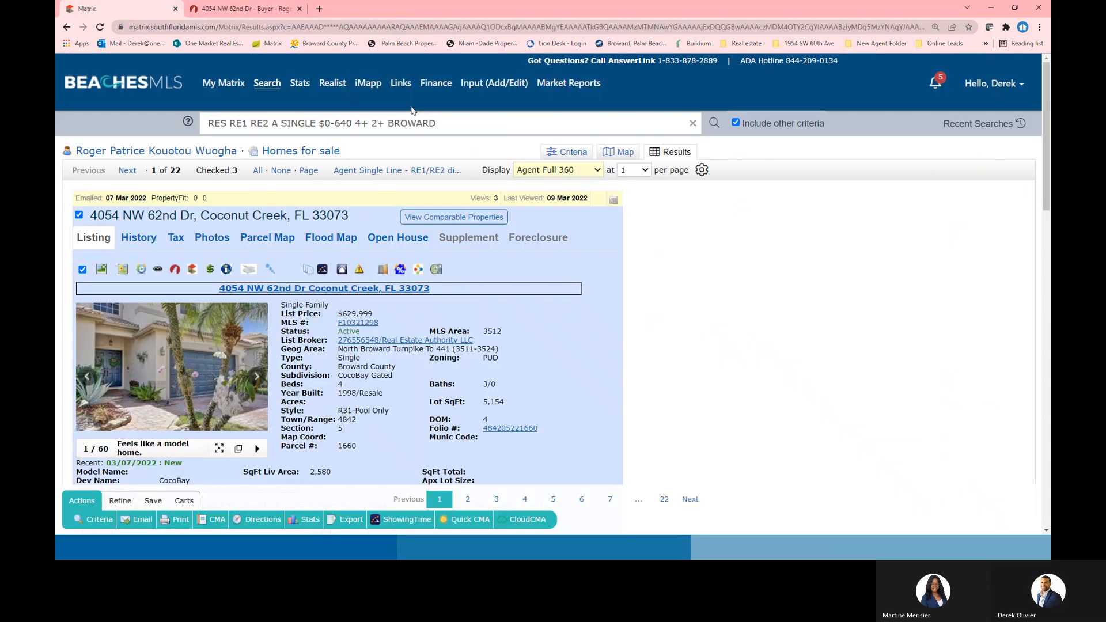
{"action": "right_click", "coordinate": [520, 433]}
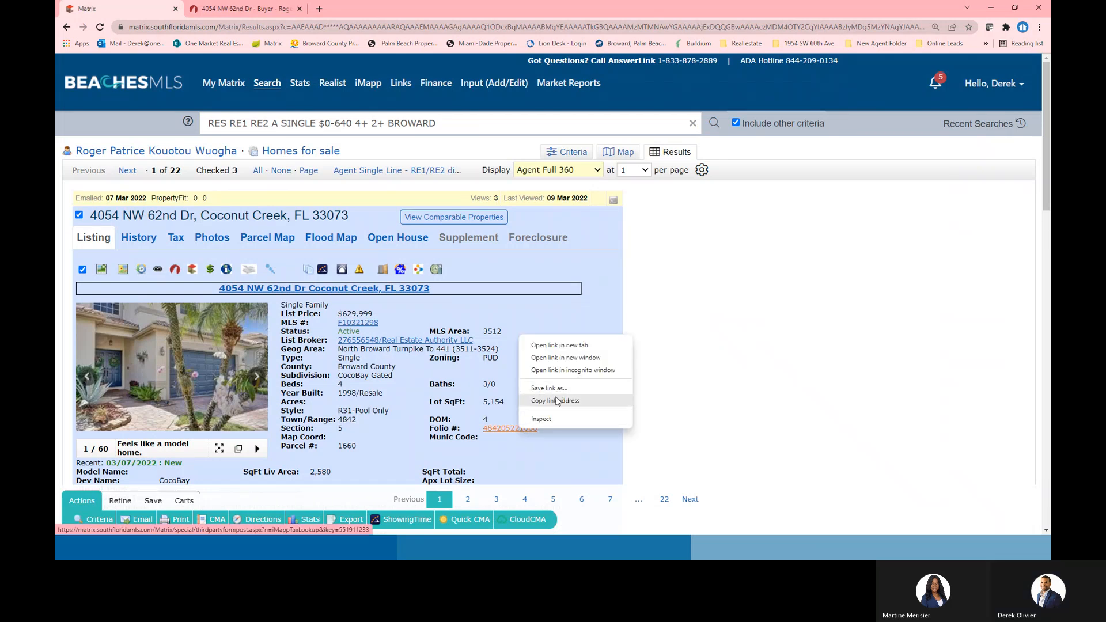
{"action": "left_click", "coordinate": [566, 358]}
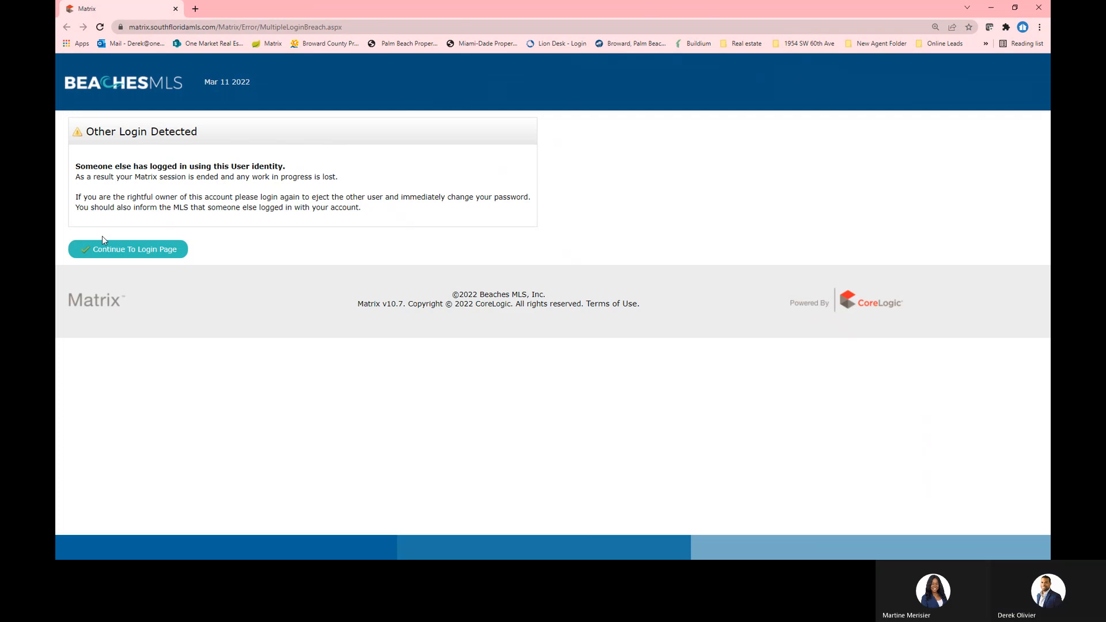
{"action": "left_click", "coordinate": [175, 9]}
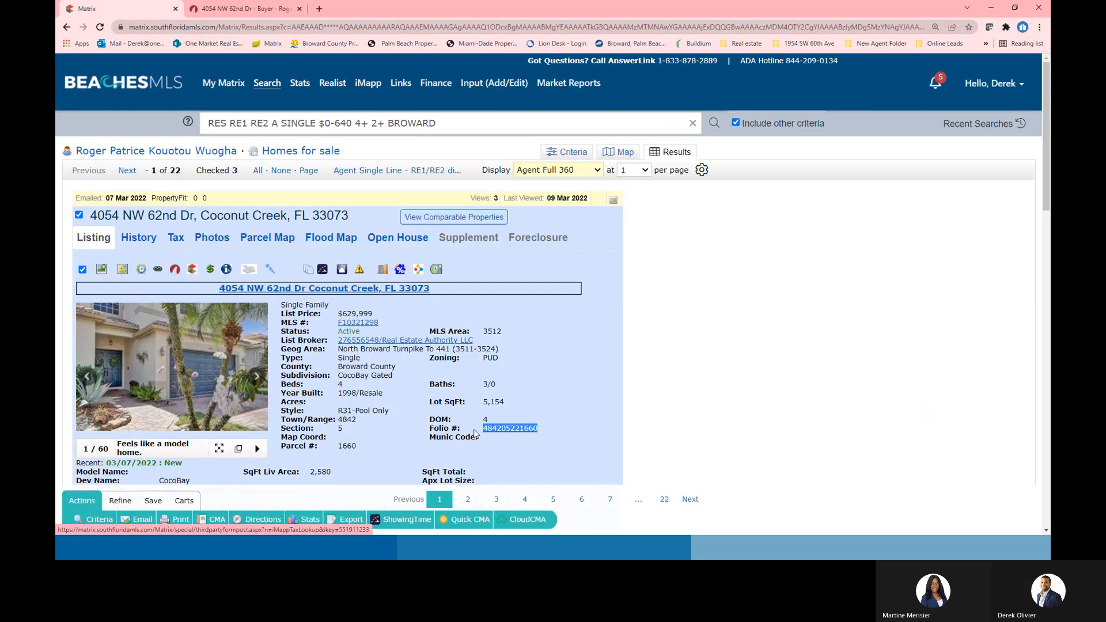
{"action": "right_click", "coordinate": [495, 428]}
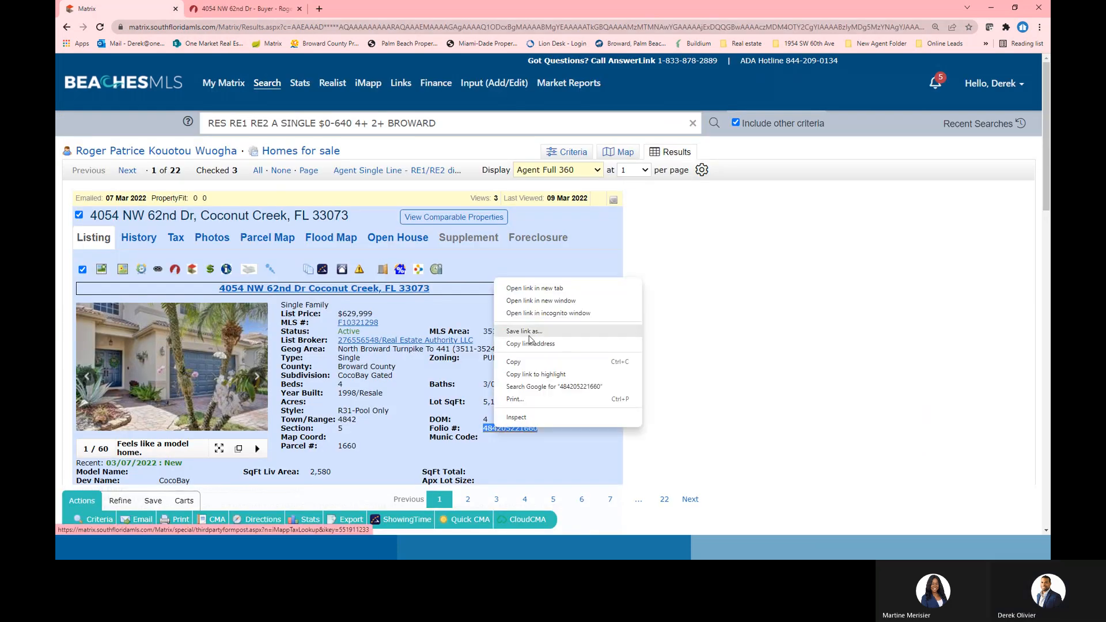
{"action": "left_click", "coordinate": [515, 363]}
{"action": "left_click", "coordinate": [320, 10]}
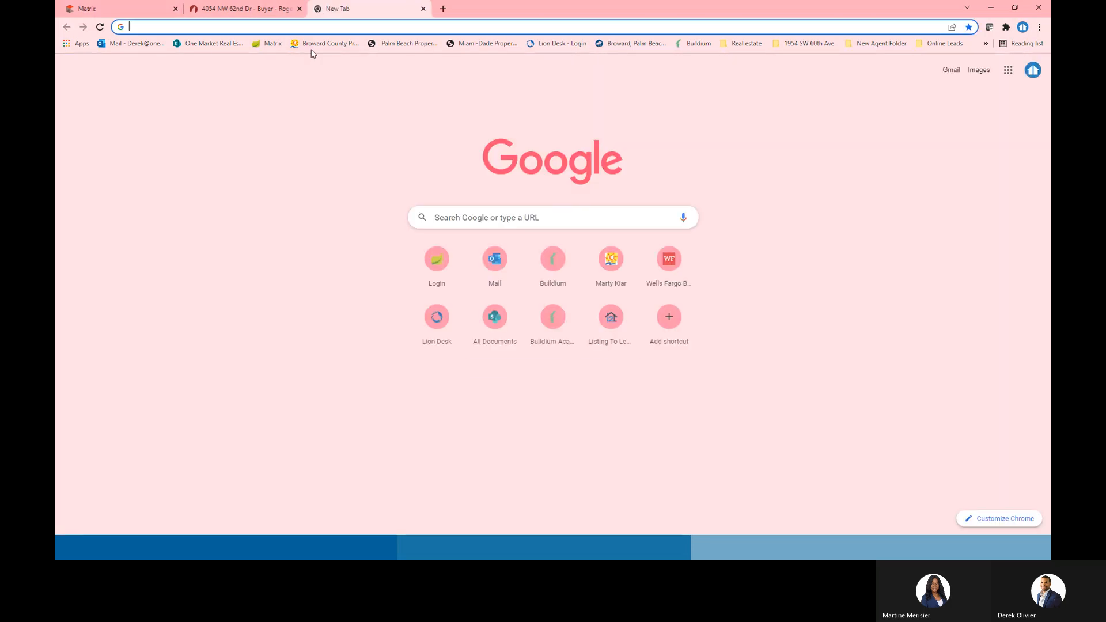
{"action": "left_click", "coordinate": [329, 43]}
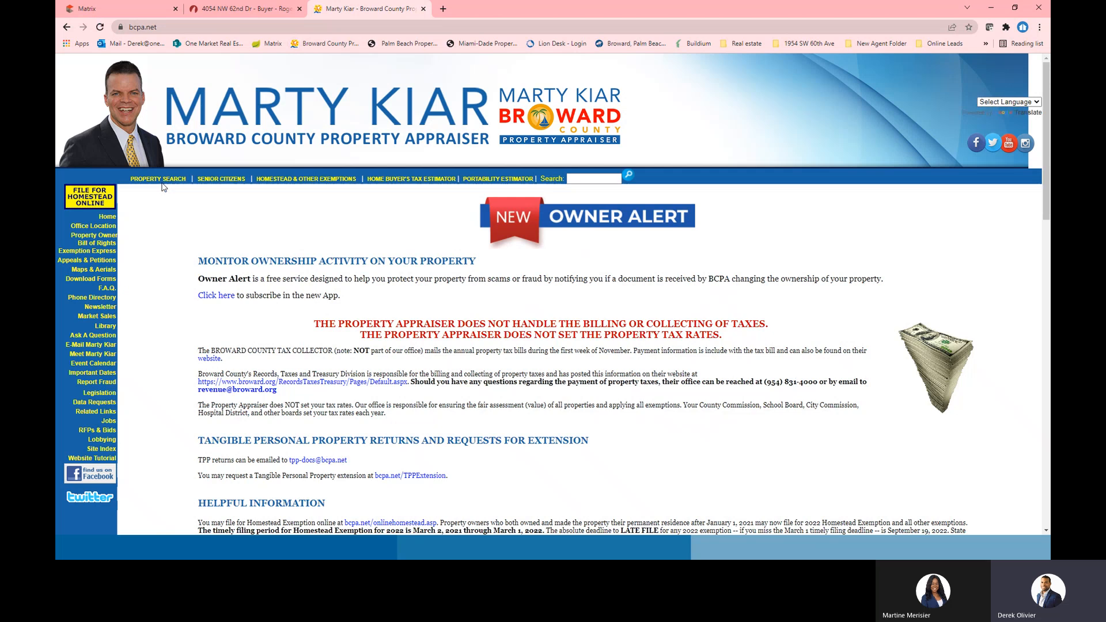
{"action": "left_click", "coordinate": [159, 179]}
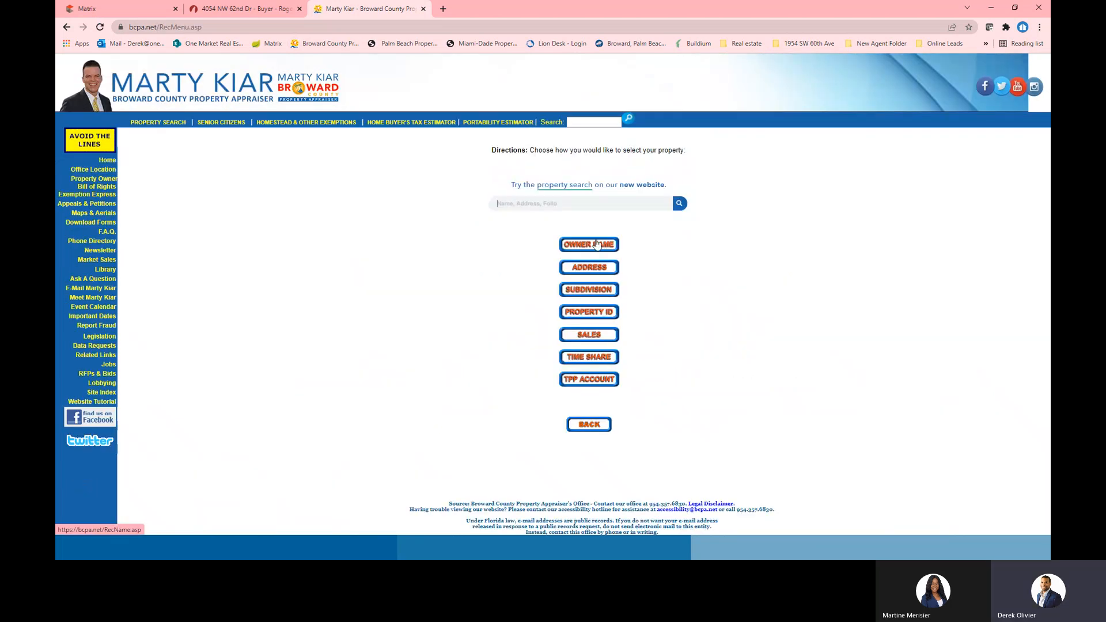
{"action": "left_click", "coordinate": [597, 245]}
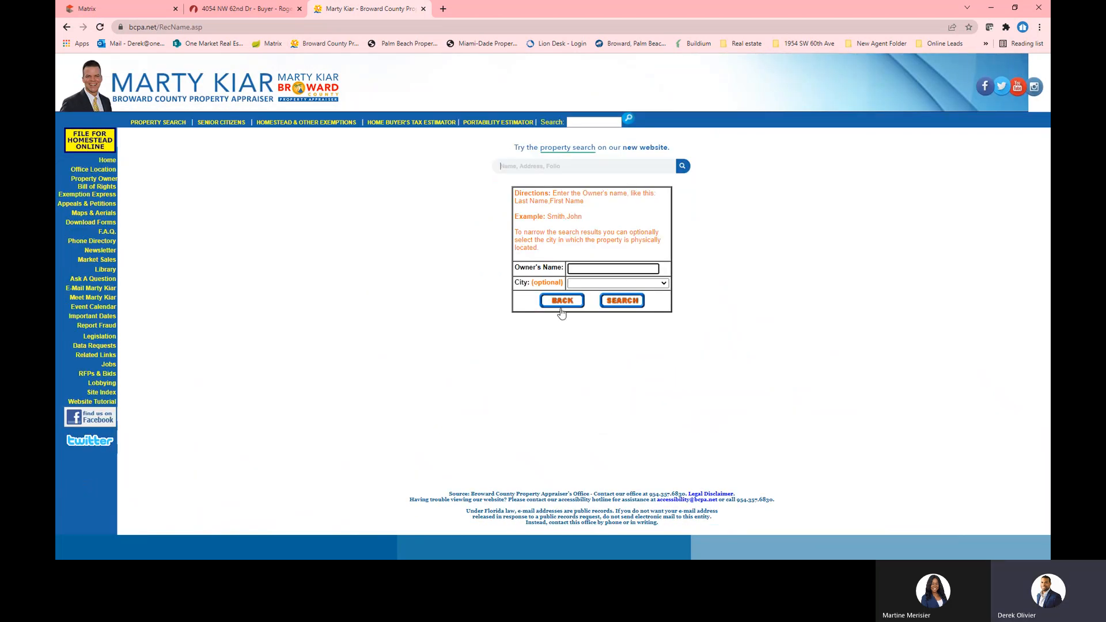
{"action": "left_click", "coordinate": [562, 301]}
{"action": "left_click", "coordinate": [588, 313]}
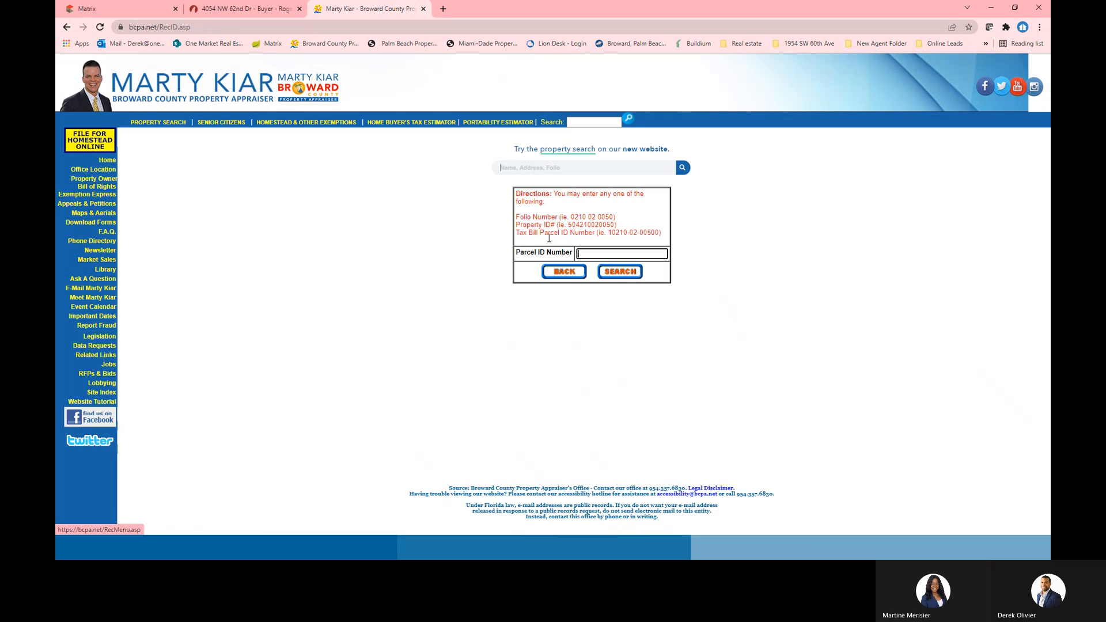
{"action": "key", "text": "ctrl+v"}
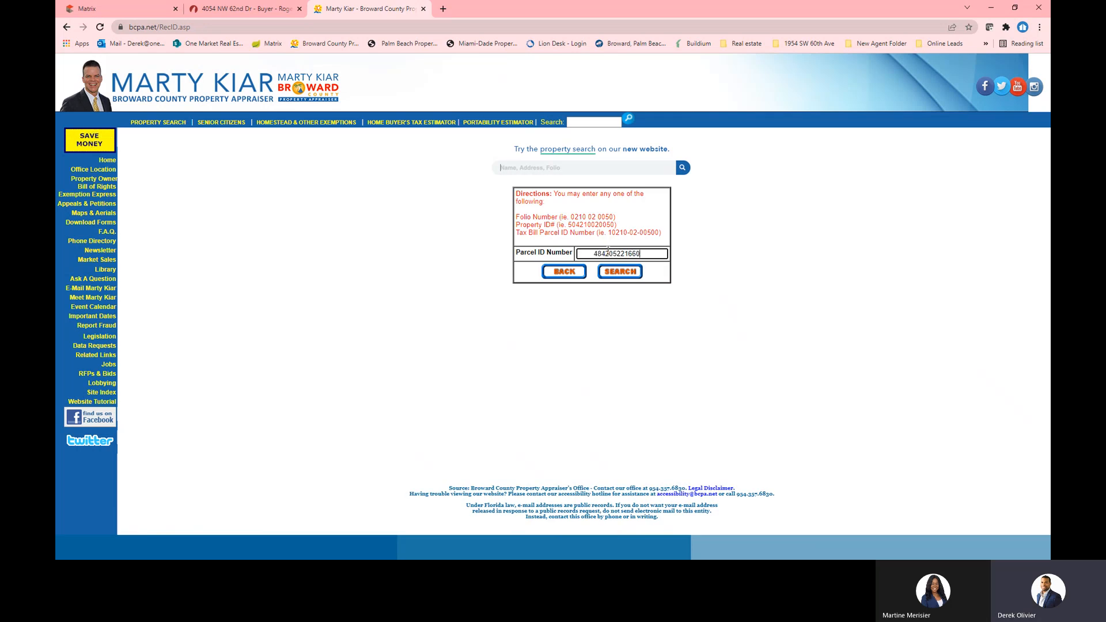
{"action": "left_click", "coordinate": [592, 253]}
{"action": "key", "text": "BackSpace"}
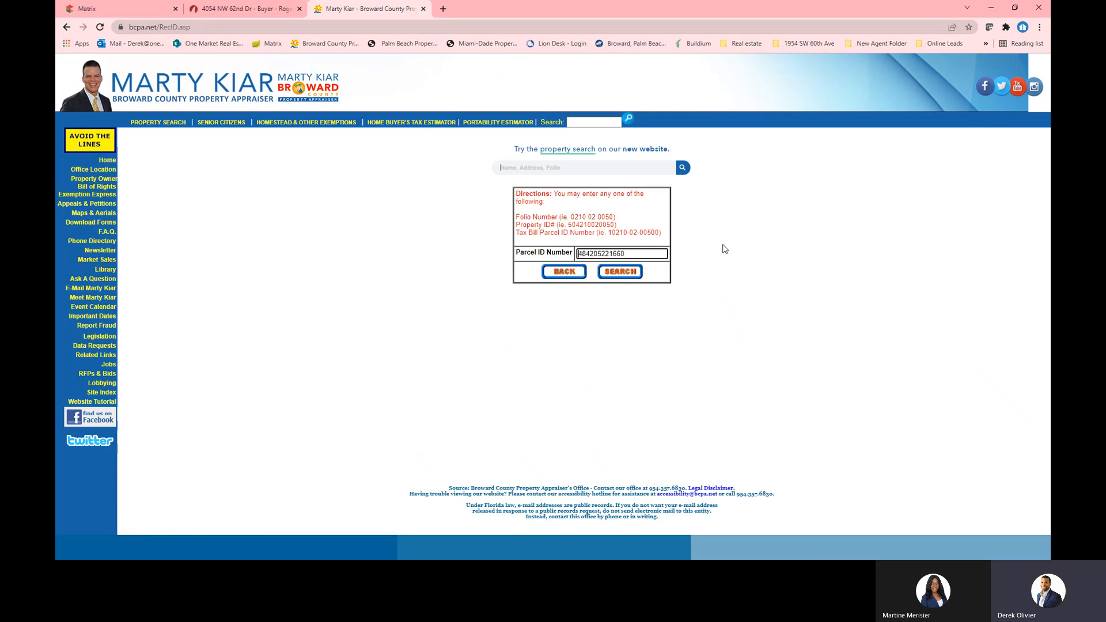
{"action": "left_click", "coordinate": [620, 272]}
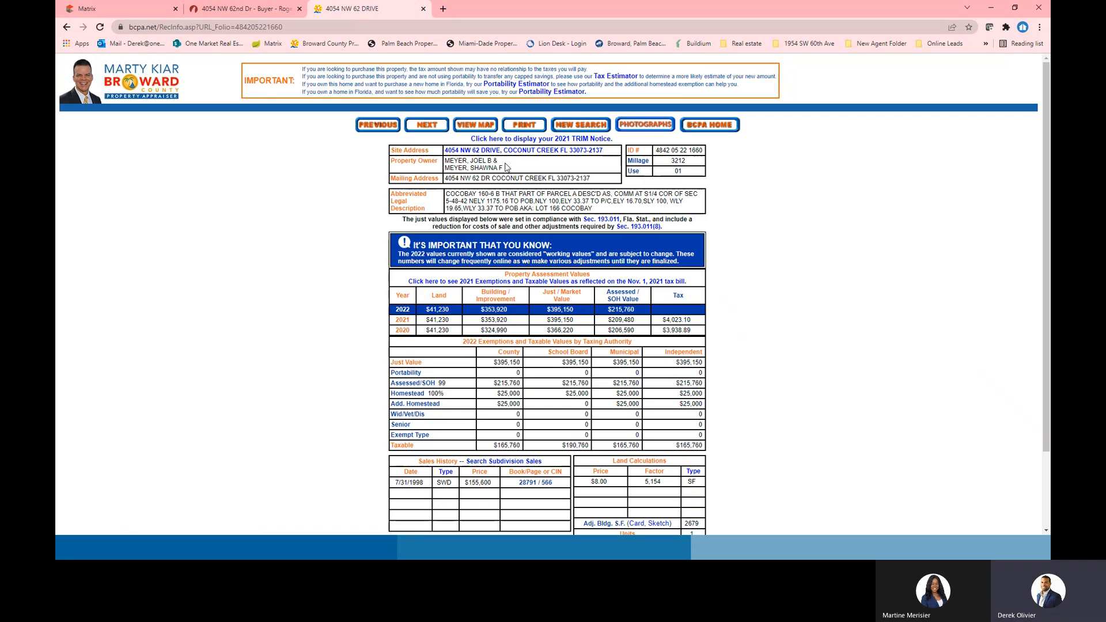
{"action": "left_click_drag", "start_coordinate": [507, 167], "coordinate": [445, 163]}
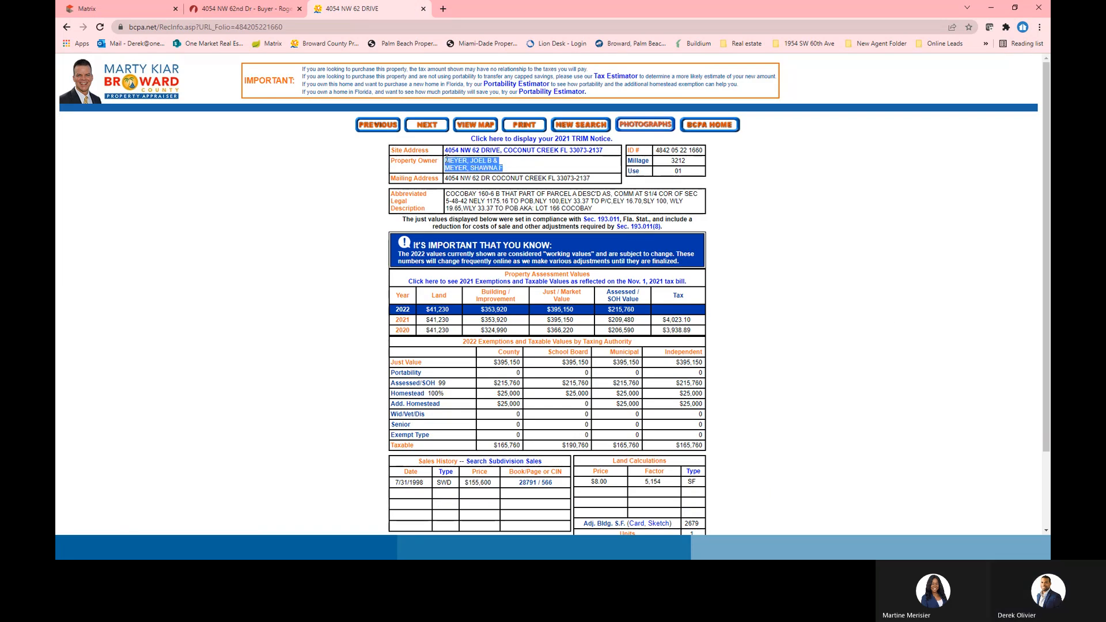
{"action": "right_click", "coordinate": [472, 164]}
{"action": "left_click", "coordinate": [487, 172]}
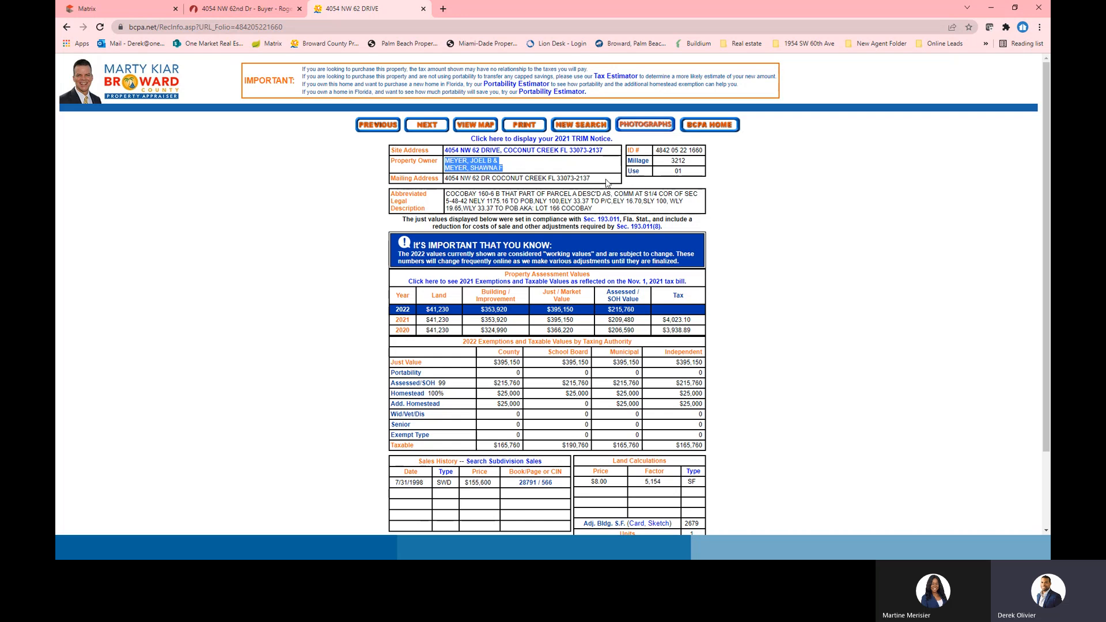
{"action": "scroll", "coordinate": [607, 183], "scroll_direction": "down", "scroll_amount": 2}
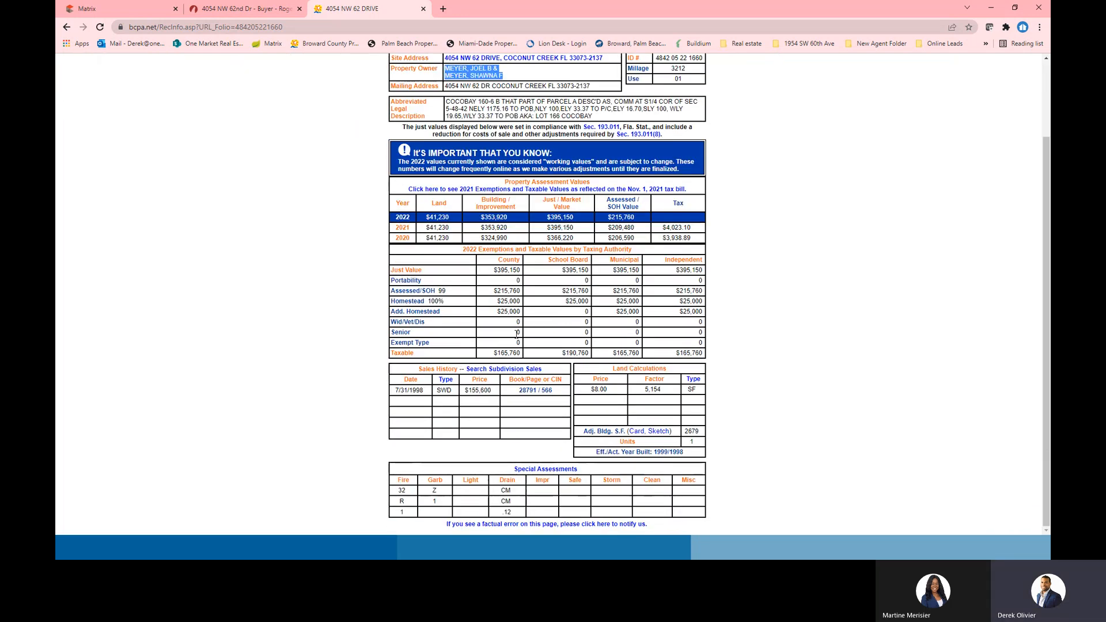
{"action": "scroll", "coordinate": [518, 340], "scroll_direction": "up", "scroll_amount": 2}
{"action": "scroll", "coordinate": [536, 378], "scroll_direction": "down", "scroll_amount": 1}
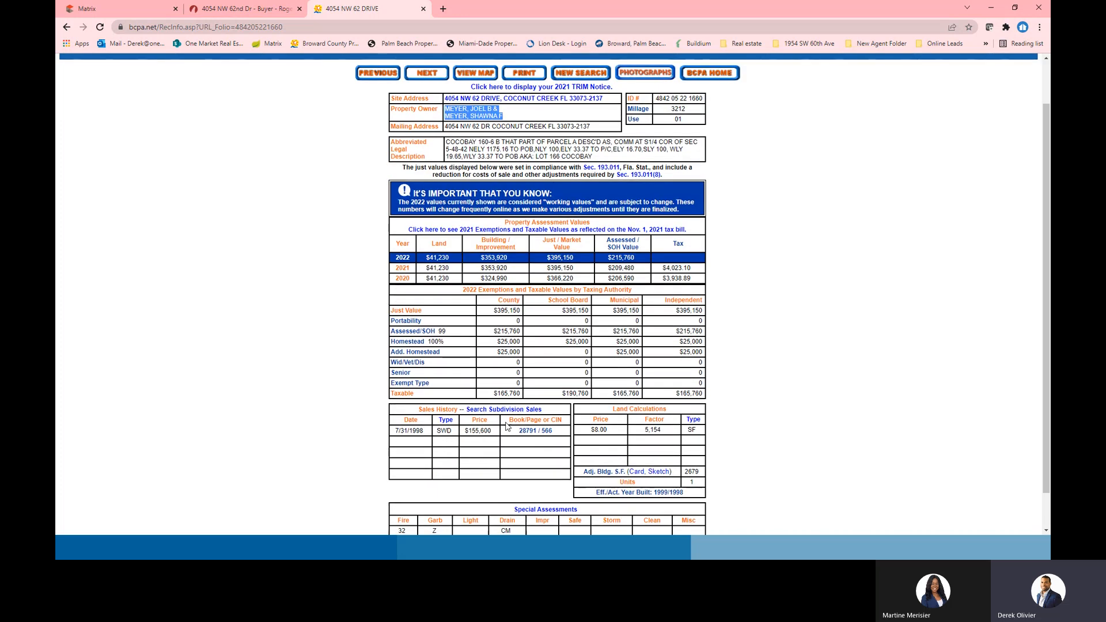
Open the 1998 deed at Book/Page 28791 / 566 and copy its grantee names
{"action": "left_click", "coordinate": [542, 432]}
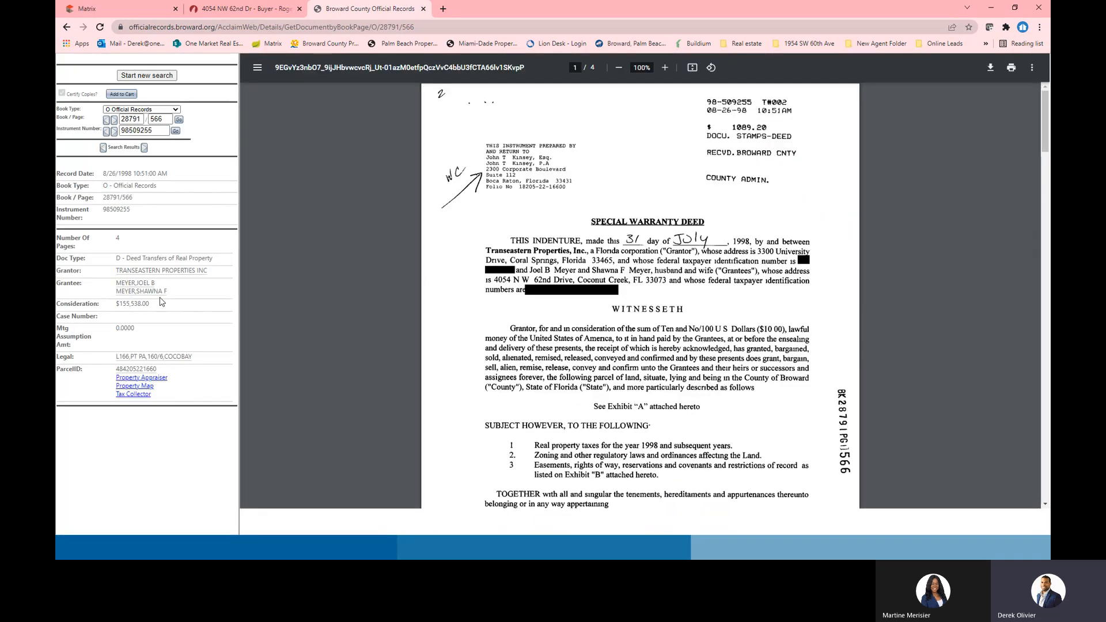
{"action": "left_click_drag", "start_coordinate": [165, 291], "coordinate": [116, 286]}
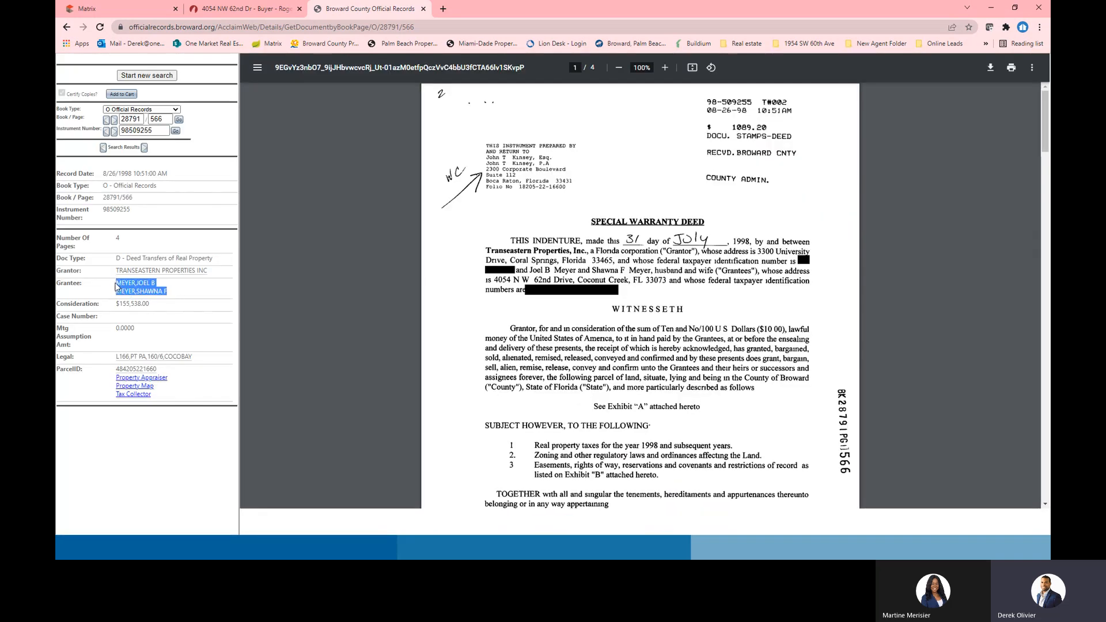
{"action": "right_click", "coordinate": [135, 285]}
{"action": "left_click", "coordinate": [167, 292]}
Back in the transaction, open a blank Create Transaction Contact form, abandoning the existing-contact option
{"action": "left_click", "coordinate": [239, 8]}
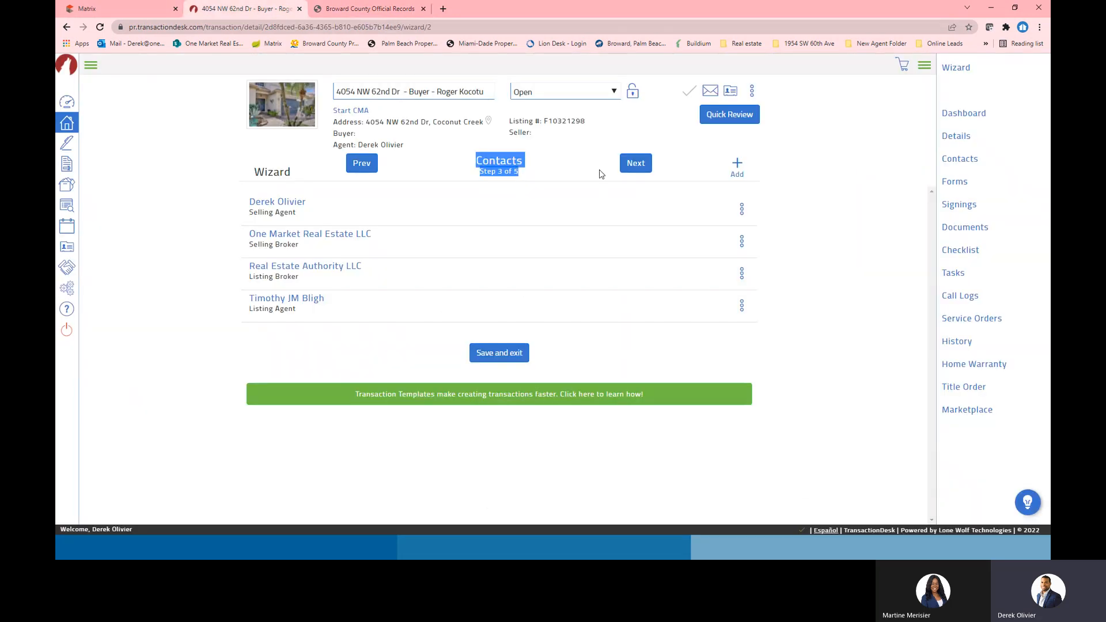
{"action": "left_click", "coordinate": [737, 166]}
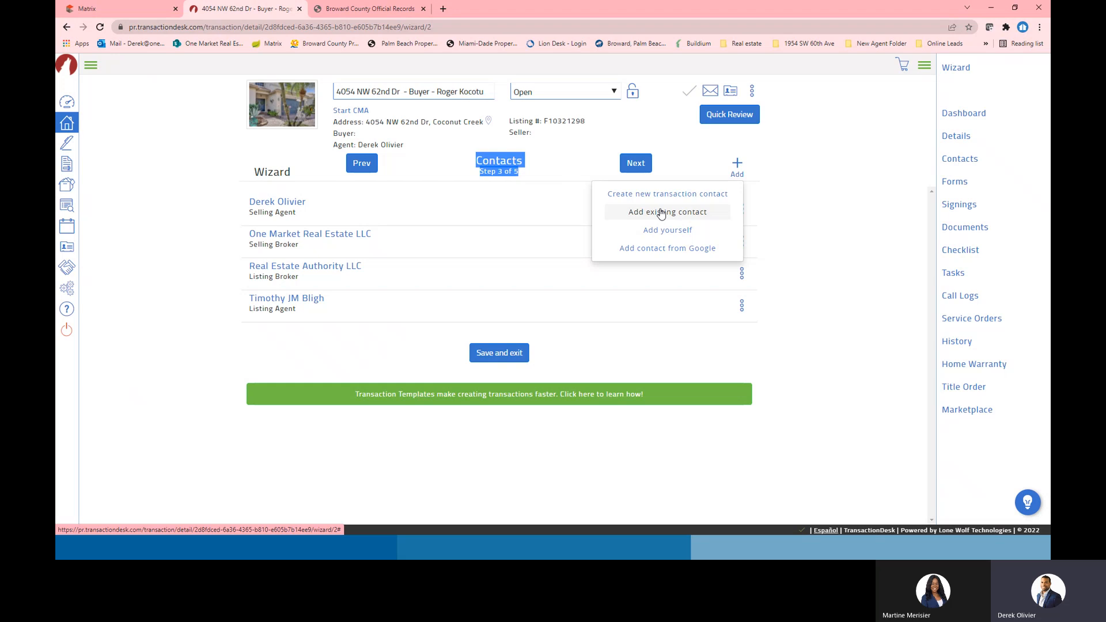
{"action": "left_click", "coordinate": [661, 213]}
{"action": "left_click", "coordinate": [427, 89]}
{"action": "left_click", "coordinate": [735, 165]}
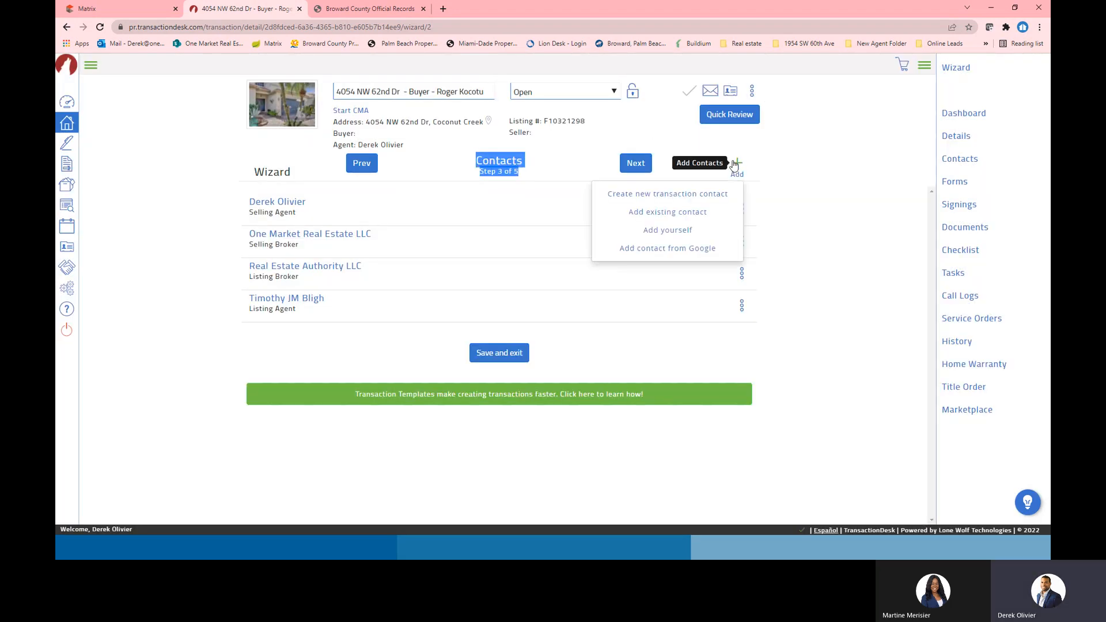
{"action": "left_click", "coordinate": [674, 197]}
{"action": "left_click", "coordinate": [420, 84]}
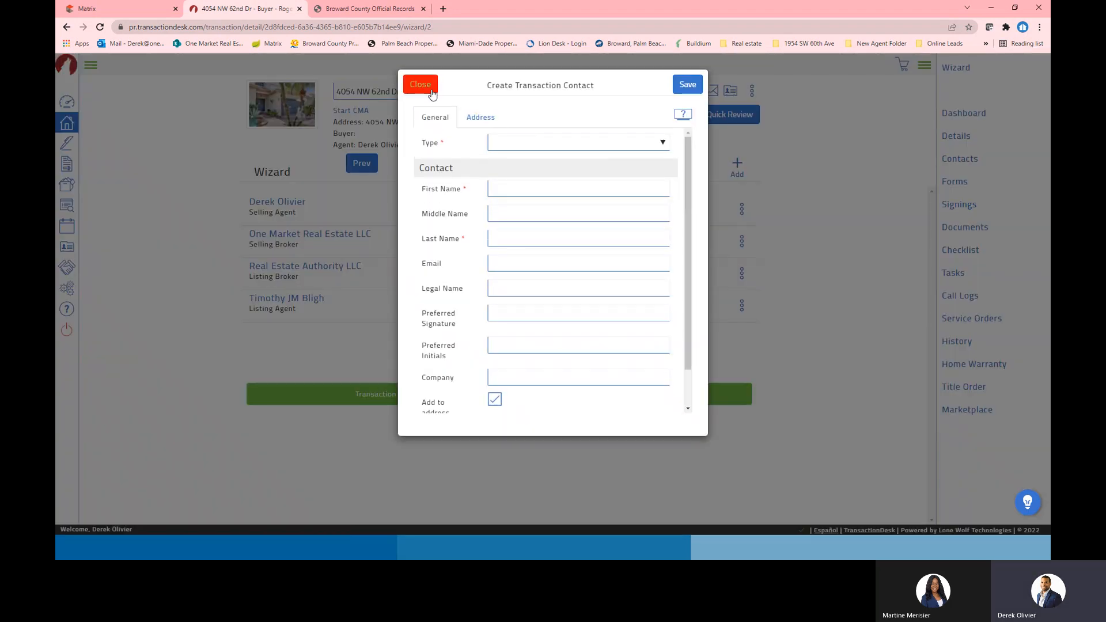
{"action": "left_click", "coordinate": [738, 167]}
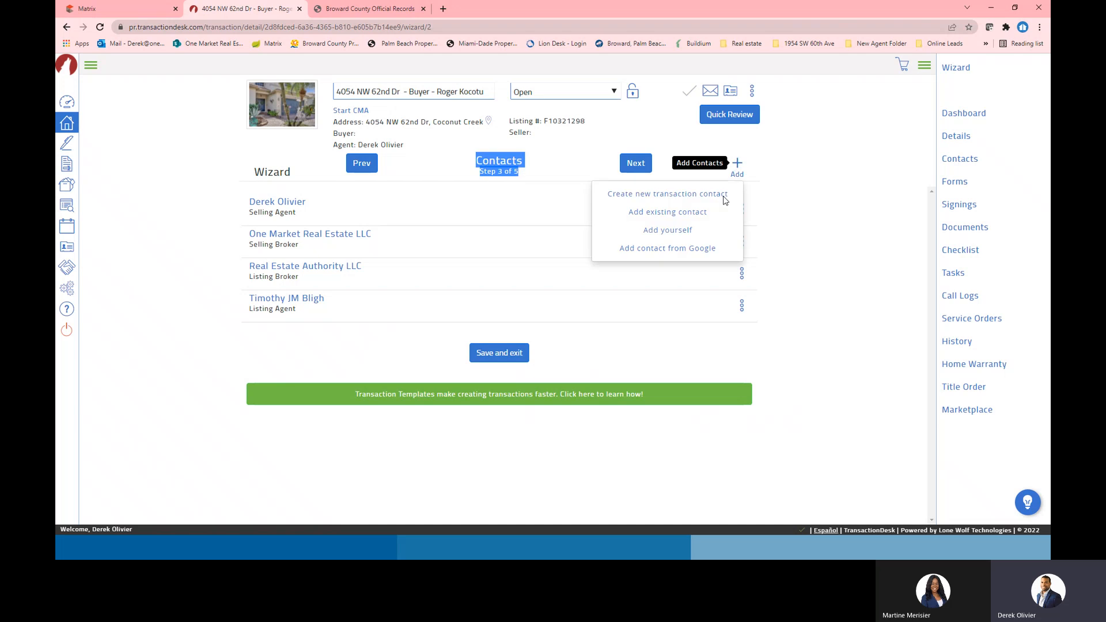
{"action": "left_click", "coordinate": [659, 198]}
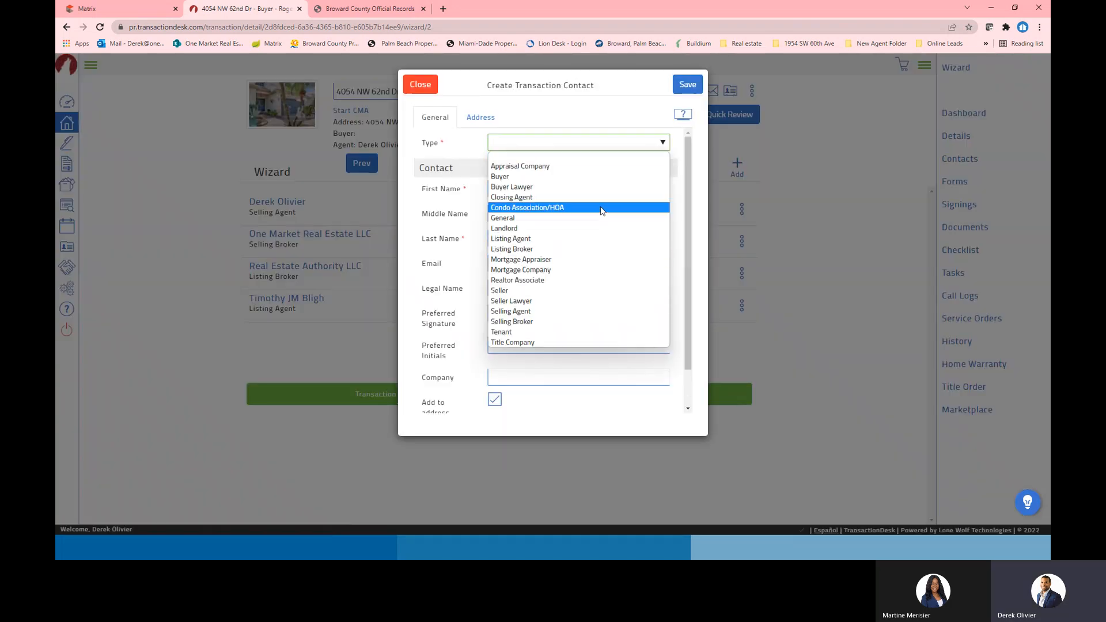
Make the contact a Seller and split the pasted owner names into First, Middle and Last Name
{"action": "left_click", "coordinate": [581, 290]}
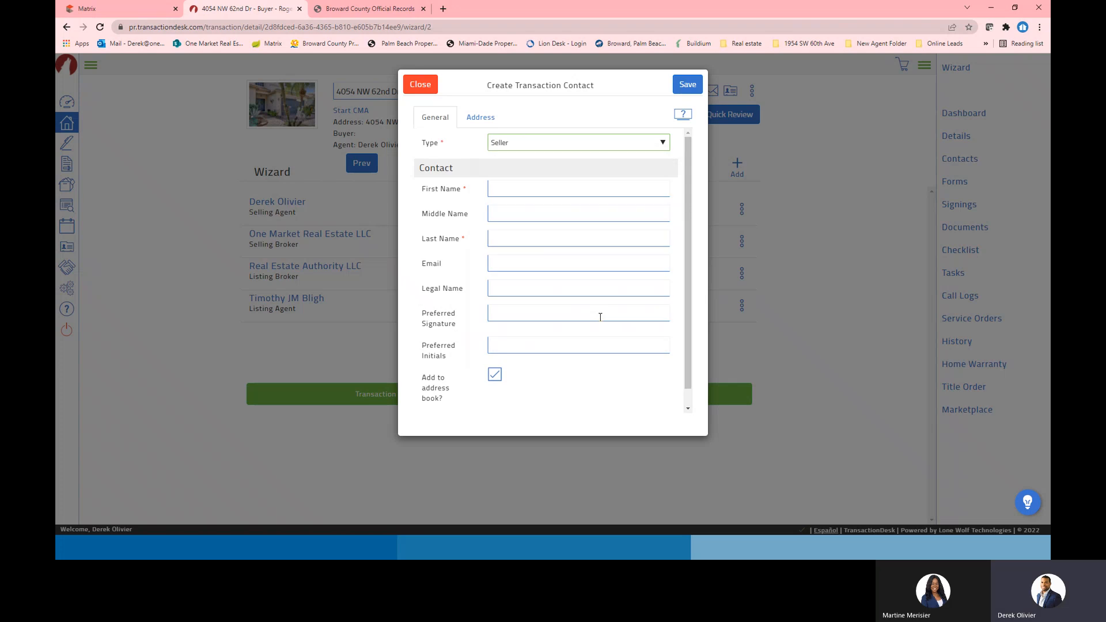
{"action": "left_click", "coordinate": [510, 186]}
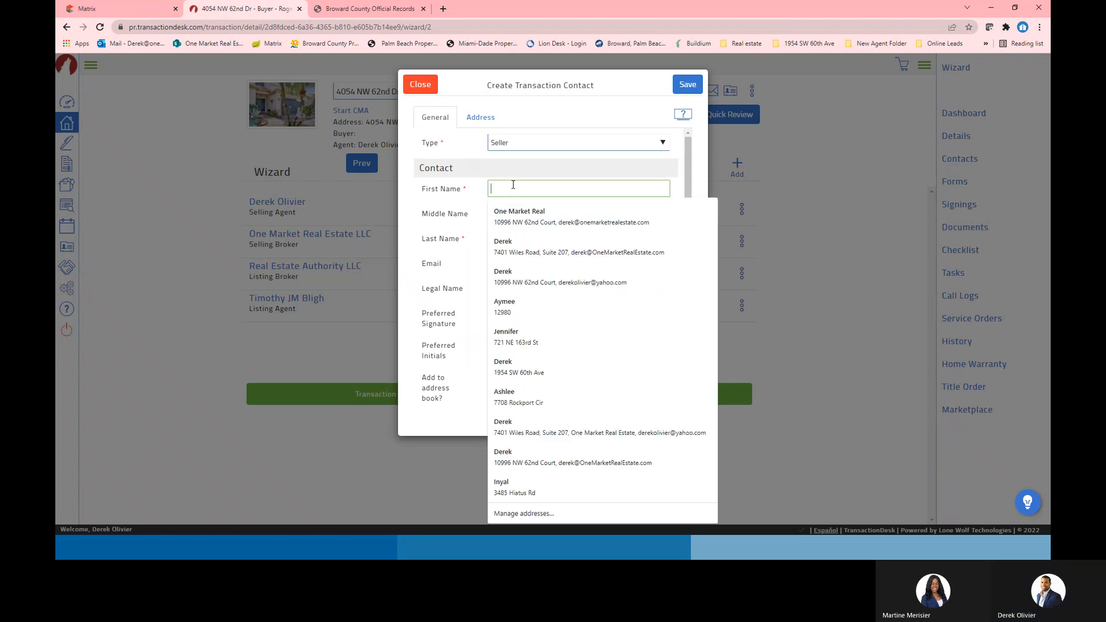
{"action": "key", "text": "ctrl+v"}
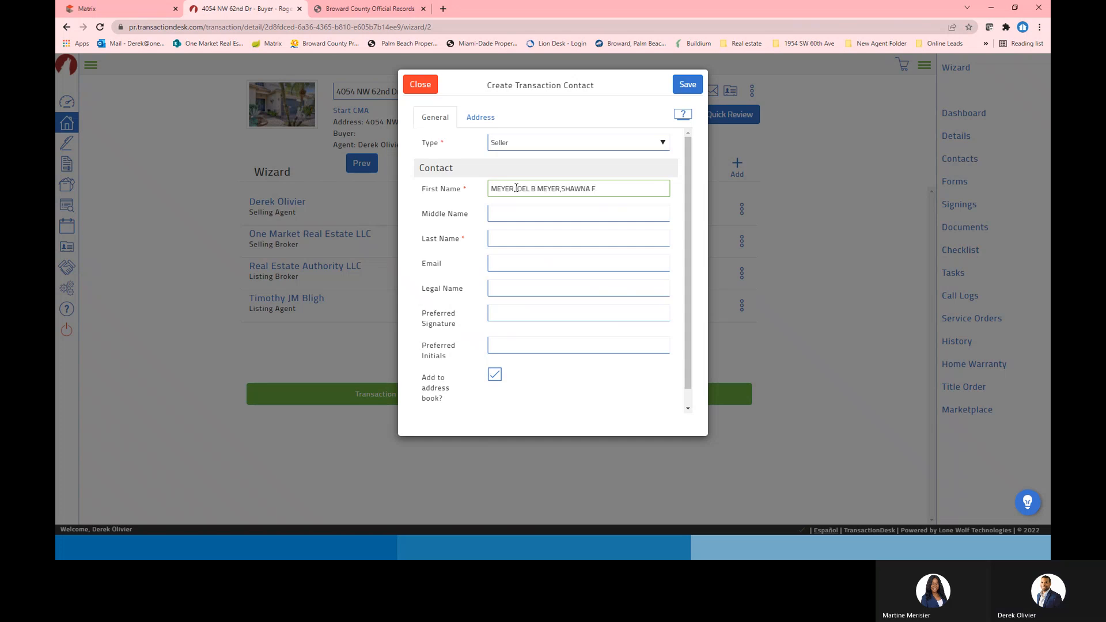
{"action": "left_click_drag", "start_coordinate": [513, 188], "coordinate": [478, 190]}
{"action": "key", "text": "BackSpace"}
{"action": "left_click", "coordinate": [505, 238]}
{"action": "key", "text": "ctrl+v"}
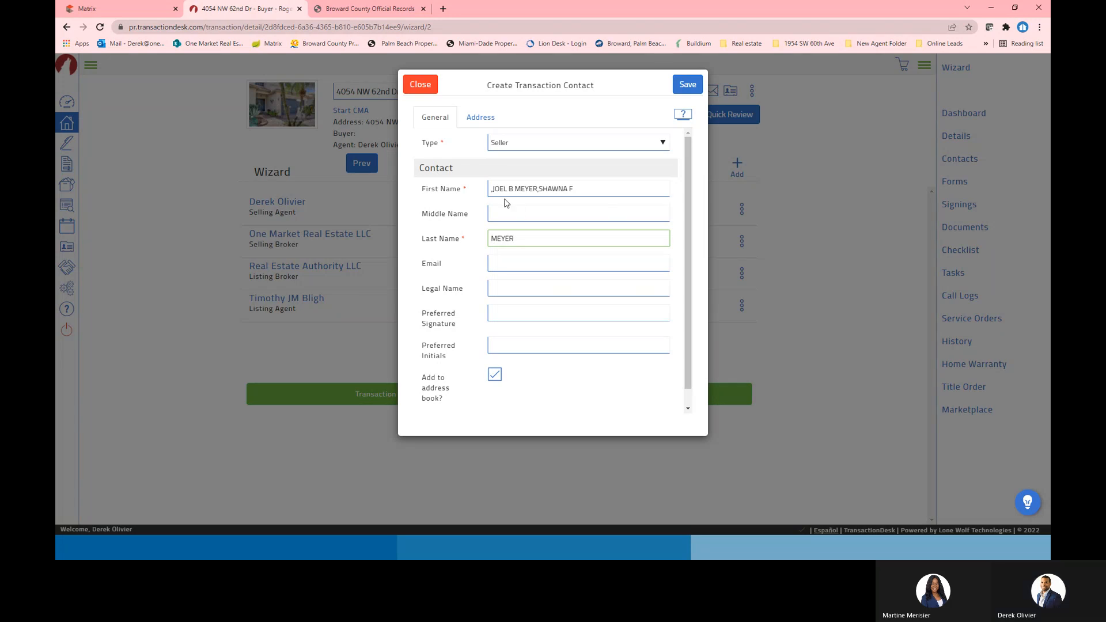
{"action": "left_click_drag", "start_coordinate": [508, 187], "coordinate": [603, 186]}
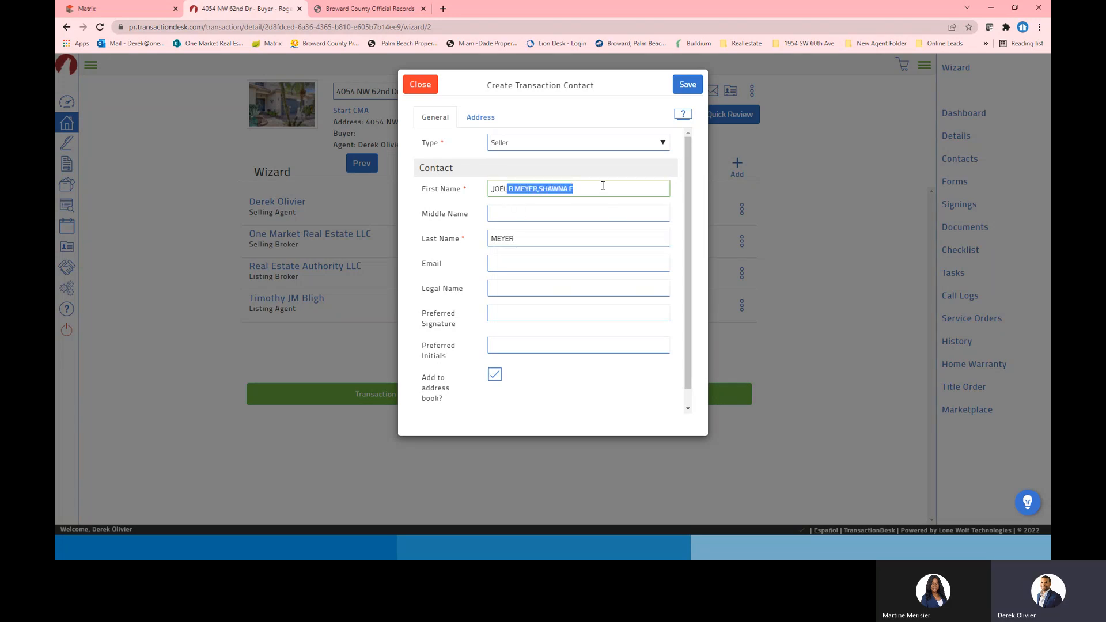
{"action": "key", "text": "BackSpace"}
{"action": "left_click", "coordinate": [537, 215]}
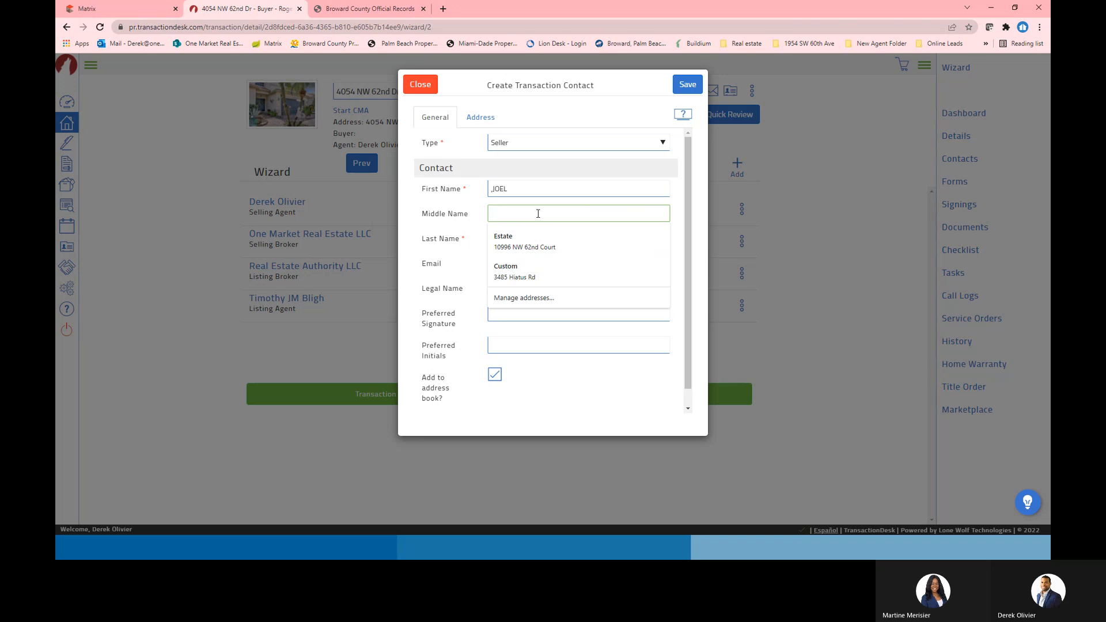
{"action": "key", "text": "ctrl+v"}
{"action": "left_click_drag", "start_coordinate": [499, 214], "coordinate": [592, 209]}
{"action": "key", "text": "BackSpace"}
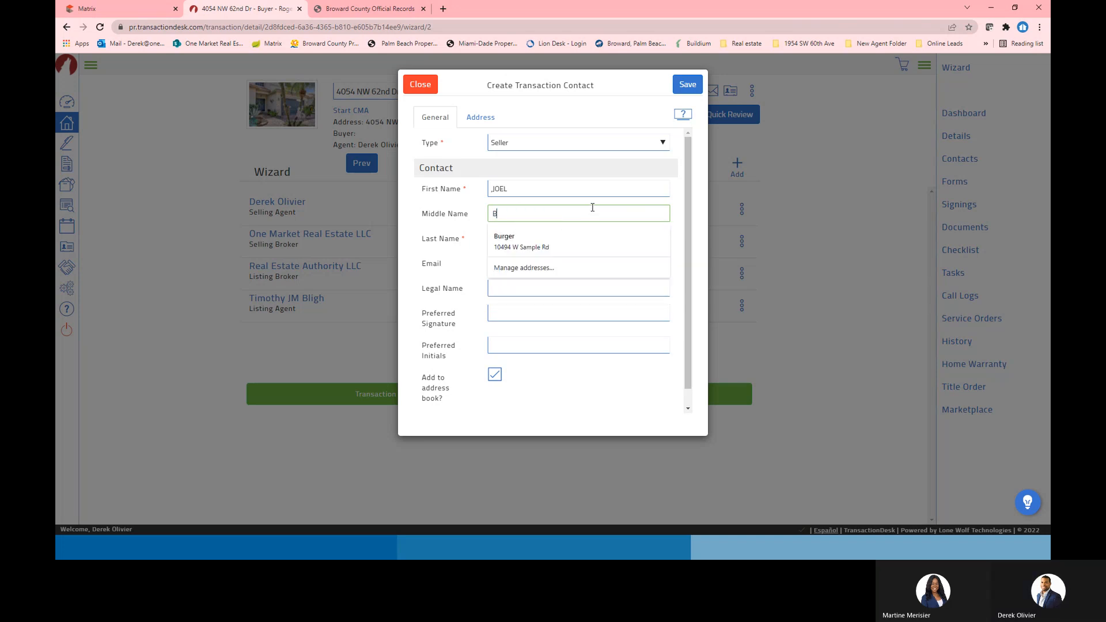
Uncheck Add to address book? and save the first seller contact
{"action": "left_click", "coordinate": [586, 344]}
{"action": "left_click", "coordinate": [590, 285]}
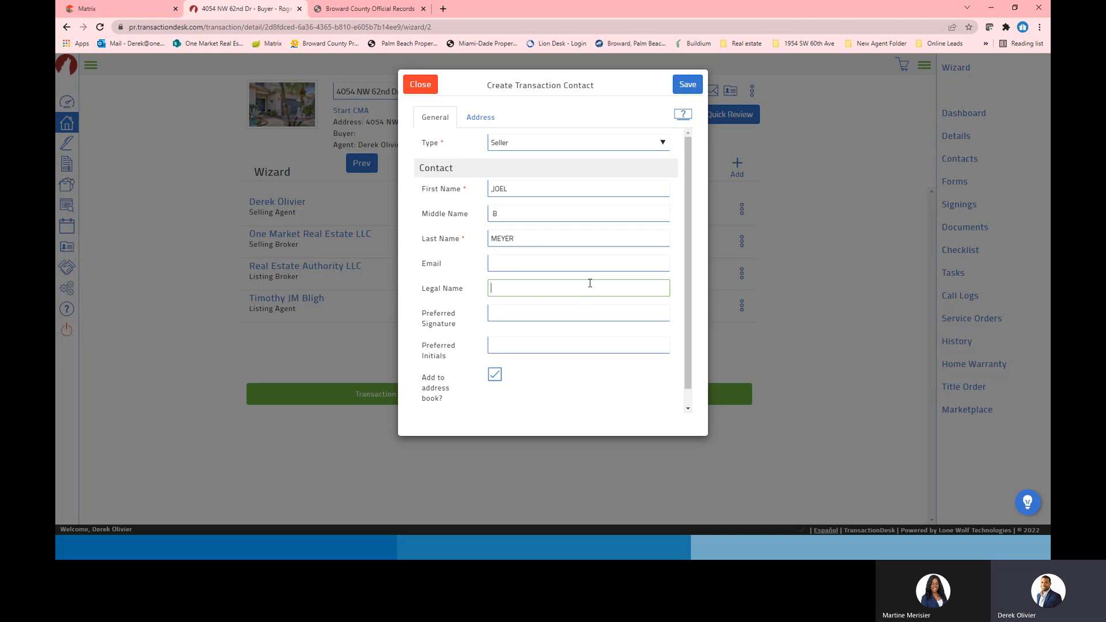
{"action": "left_click", "coordinate": [494, 376]}
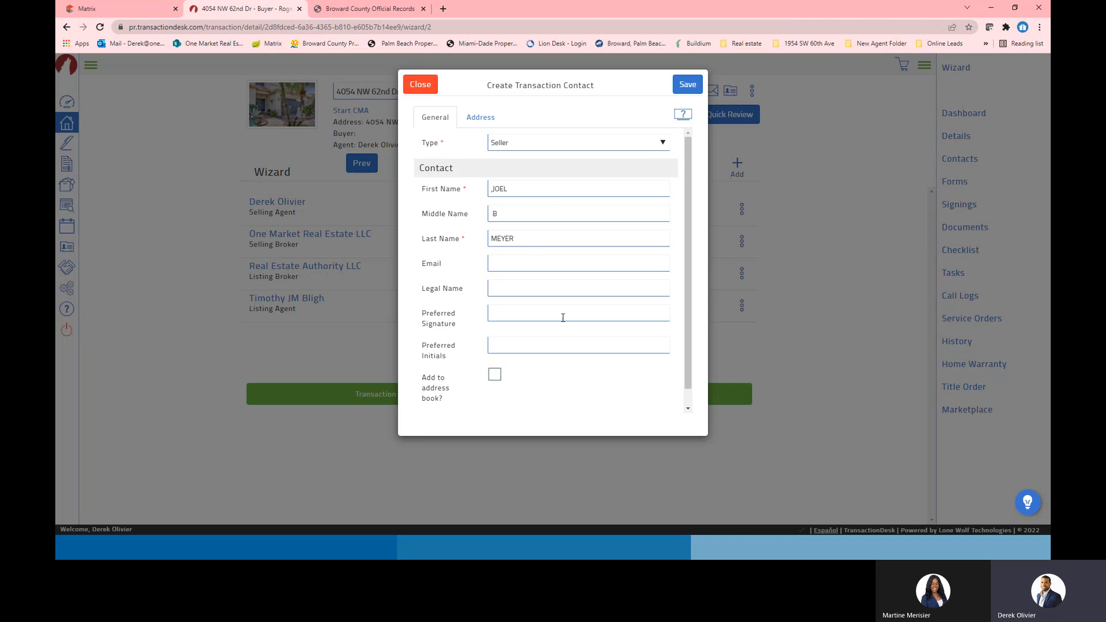
{"action": "left_click", "coordinate": [495, 192]}
{"action": "left_click", "coordinate": [601, 375]}
{"action": "left_click", "coordinate": [692, 86]}
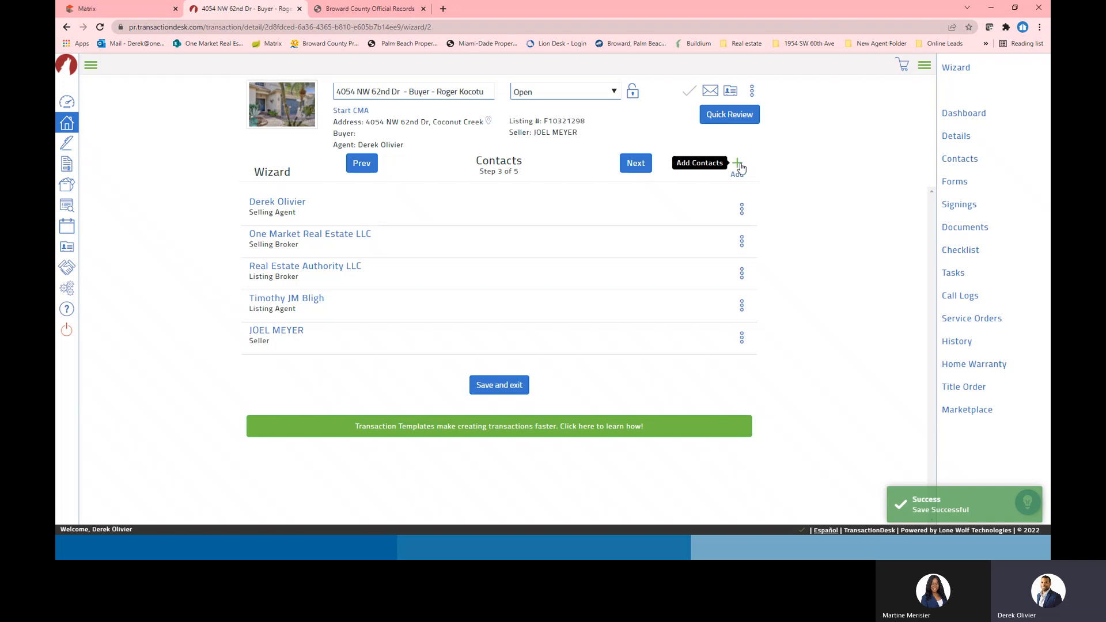
{"action": "left_click", "coordinate": [738, 164]}
{"action": "left_click", "coordinate": [689, 191]}
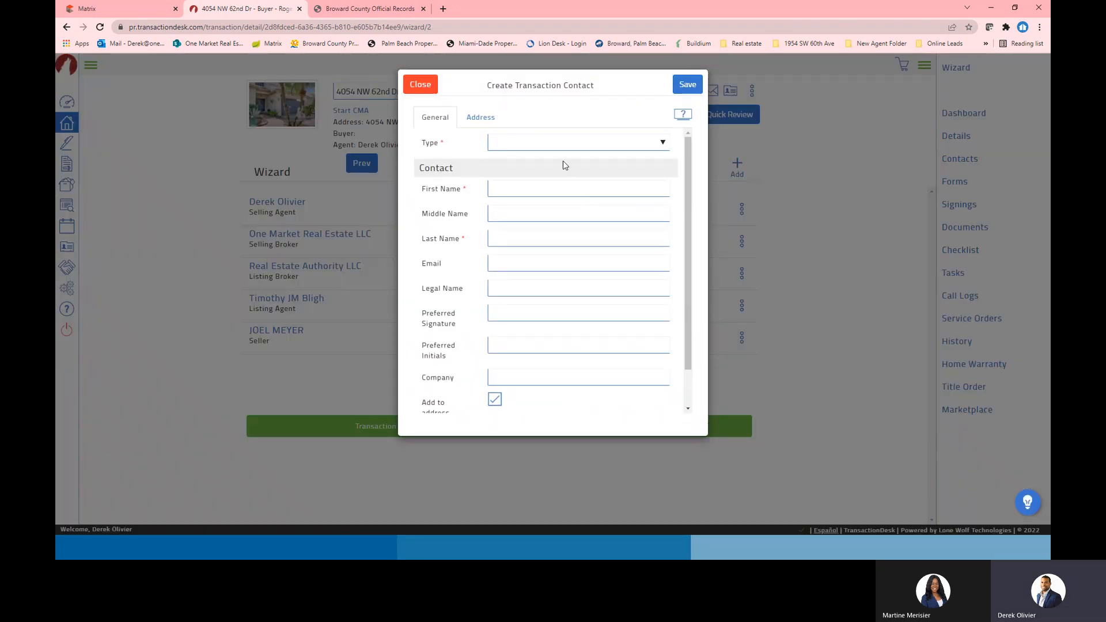
Set the new contact's type to Seller, paste the name, and move the surname into Last Name
{"action": "left_click", "coordinate": [584, 146]}
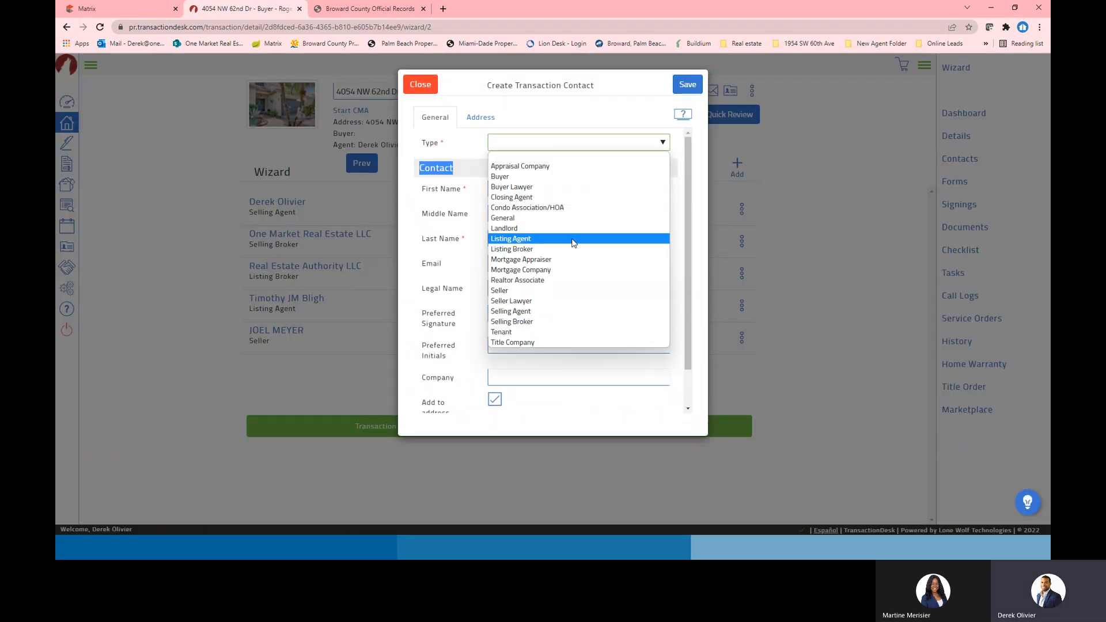
{"action": "left_click", "coordinate": [574, 290]}
{"action": "left_click", "coordinate": [519, 192]}
{"action": "key", "text": "ctrl+v"}
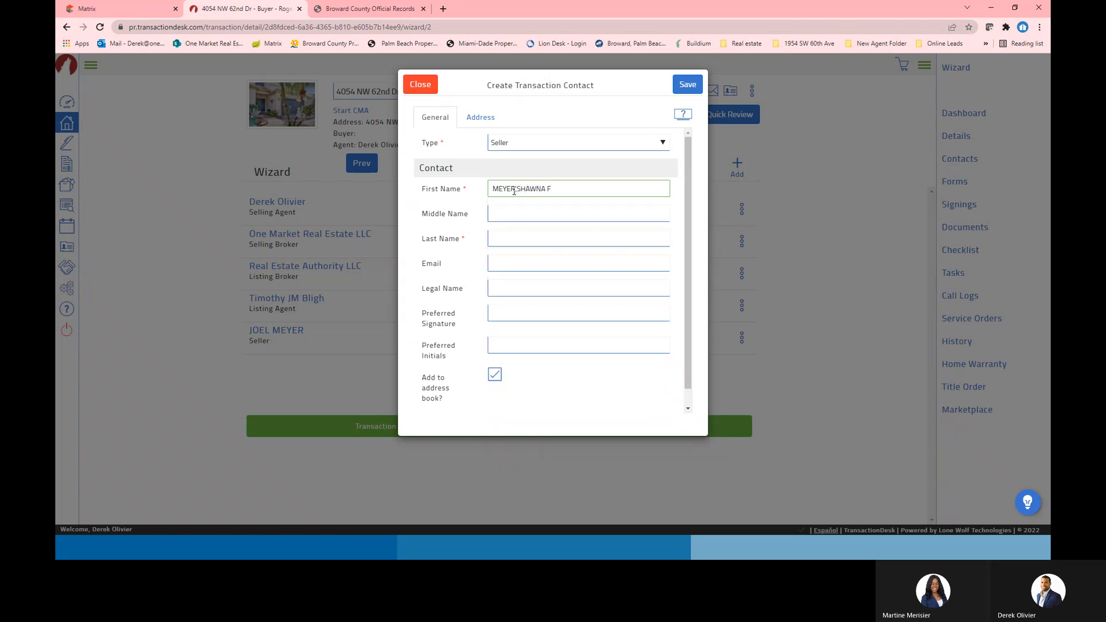
{"action": "left_click_drag", "start_coordinate": [514, 190], "coordinate": [489, 191]}
{"action": "key", "text": "ctrl+x"}
{"action": "left_click", "coordinate": [500, 238]}
{"action": "key", "text": "ctrl+v"}
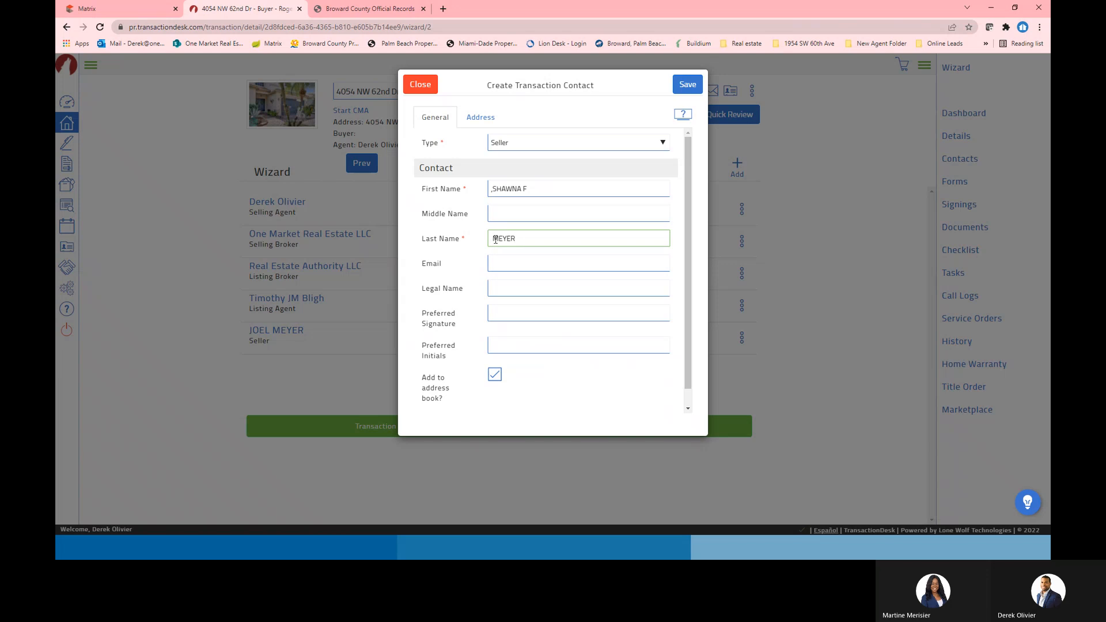
Clean up First Name, move the middle initial into Middle Name, skip the address book, and save
{"action": "left_click", "coordinate": [492, 188]}
{"action": "key", "text": "Delete"}
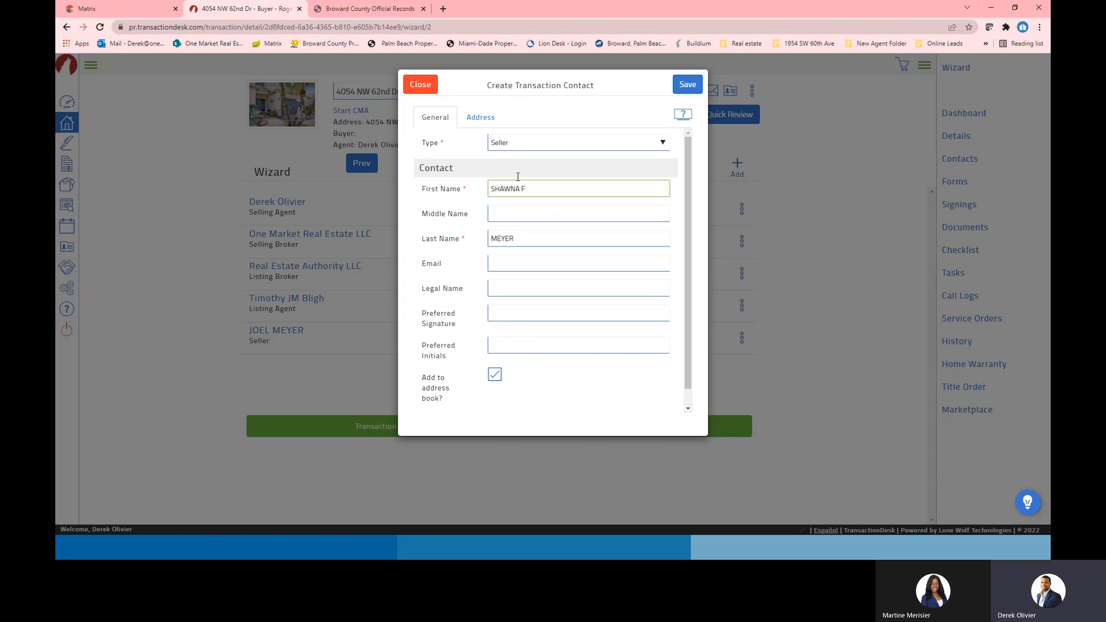
{"action": "double_click", "coordinate": [525, 189]}
{"action": "key", "text": "ctrl+x"}
{"action": "left_click", "coordinate": [508, 212]}
{"action": "key", "text": "ctrl+v"}
{"action": "left_click", "coordinate": [530, 192]}
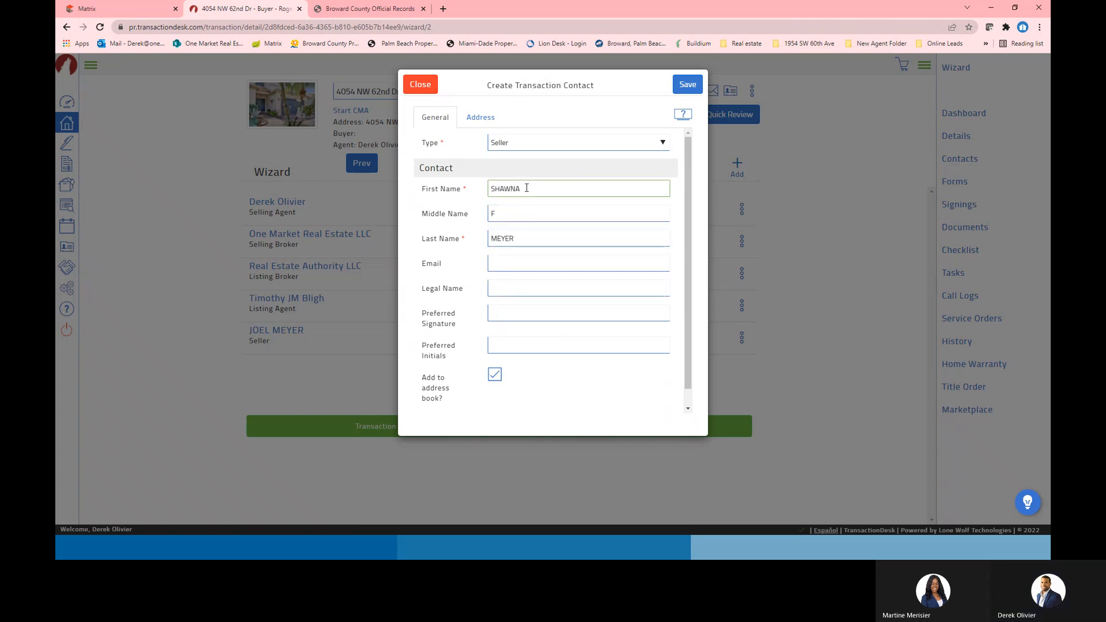
{"action": "left_click", "coordinate": [494, 375]}
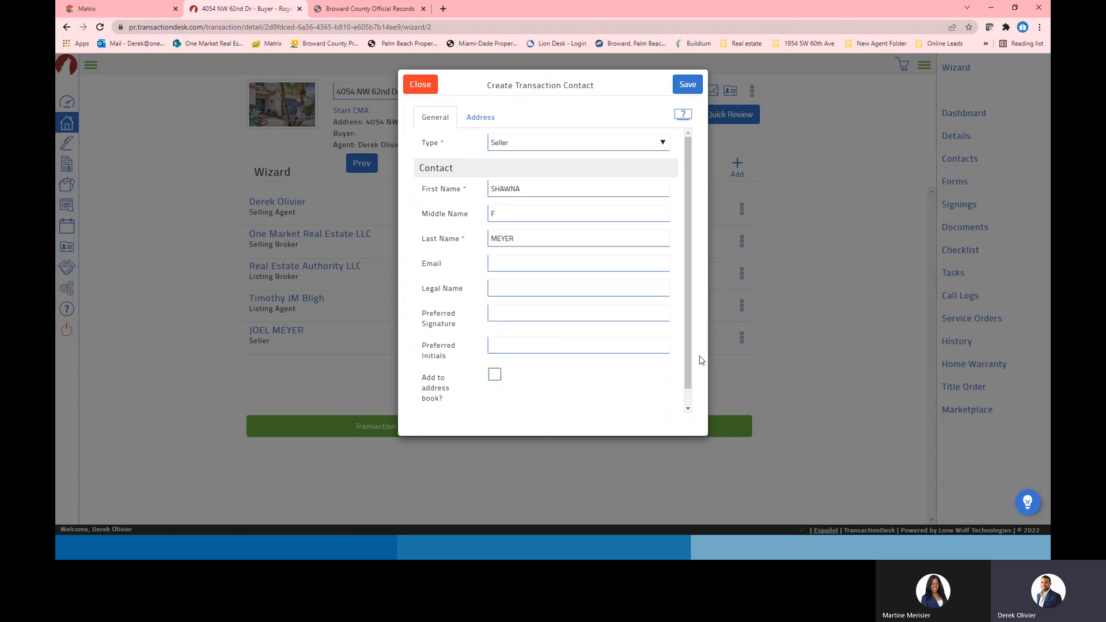
{"action": "left_click", "coordinate": [691, 85]}
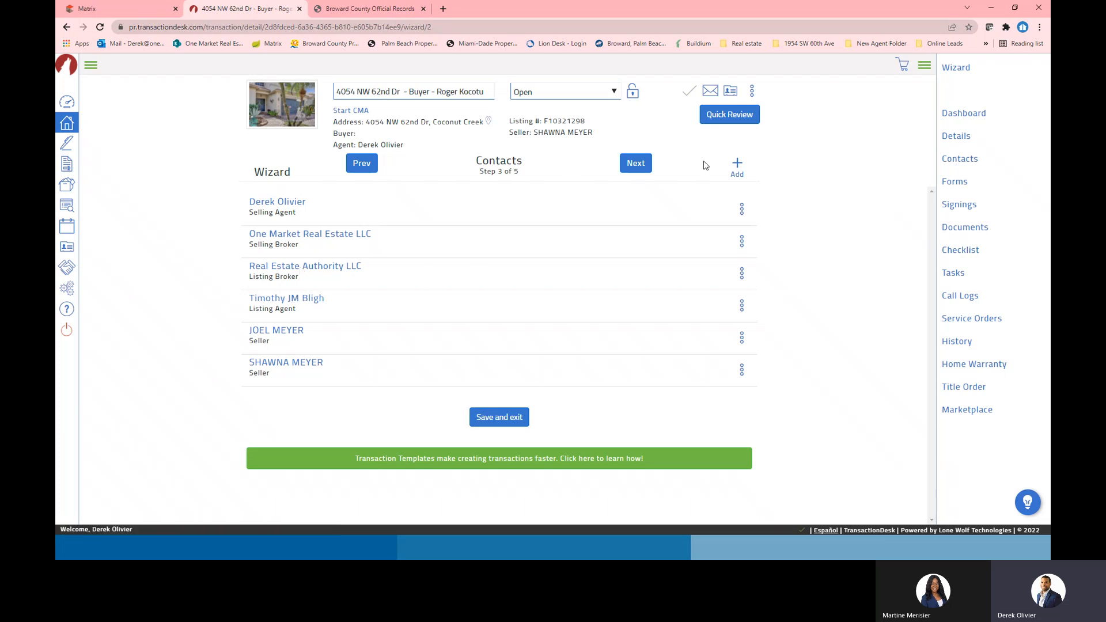
Create a new transaction contact with its type set to Buyer
{"action": "left_click", "coordinate": [737, 166]}
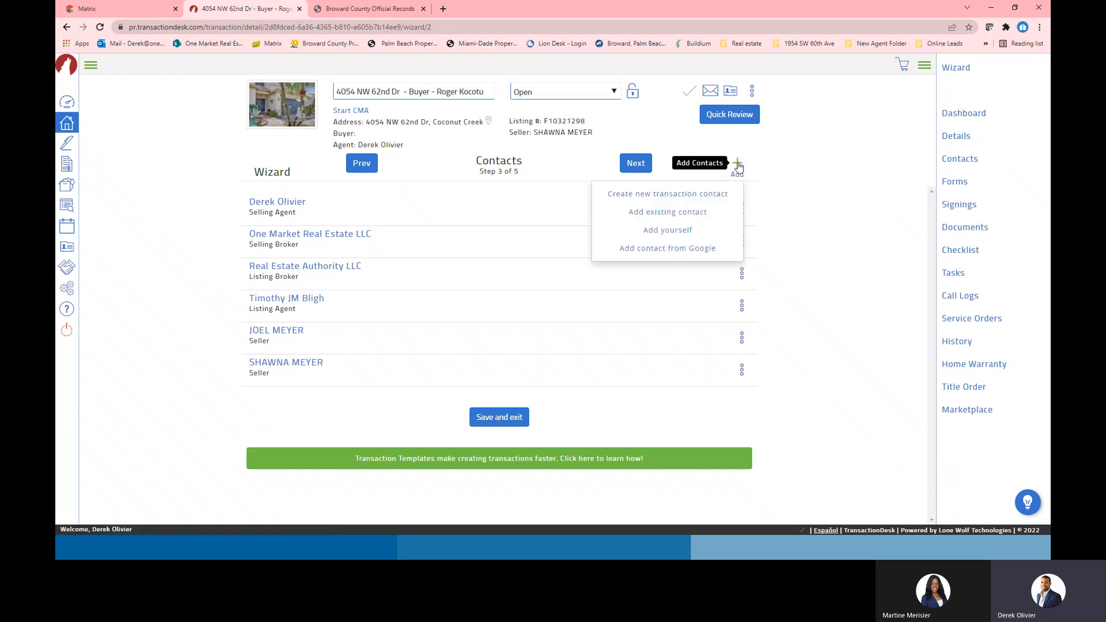
{"action": "left_click", "coordinate": [668, 196]}
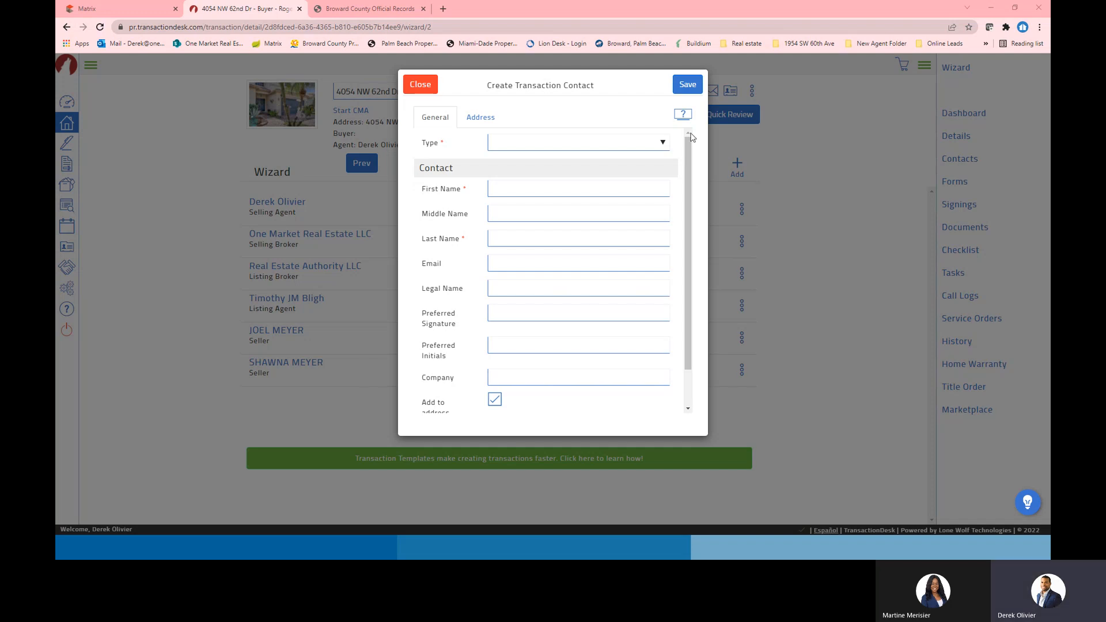
{"action": "left_click", "coordinate": [637, 143]}
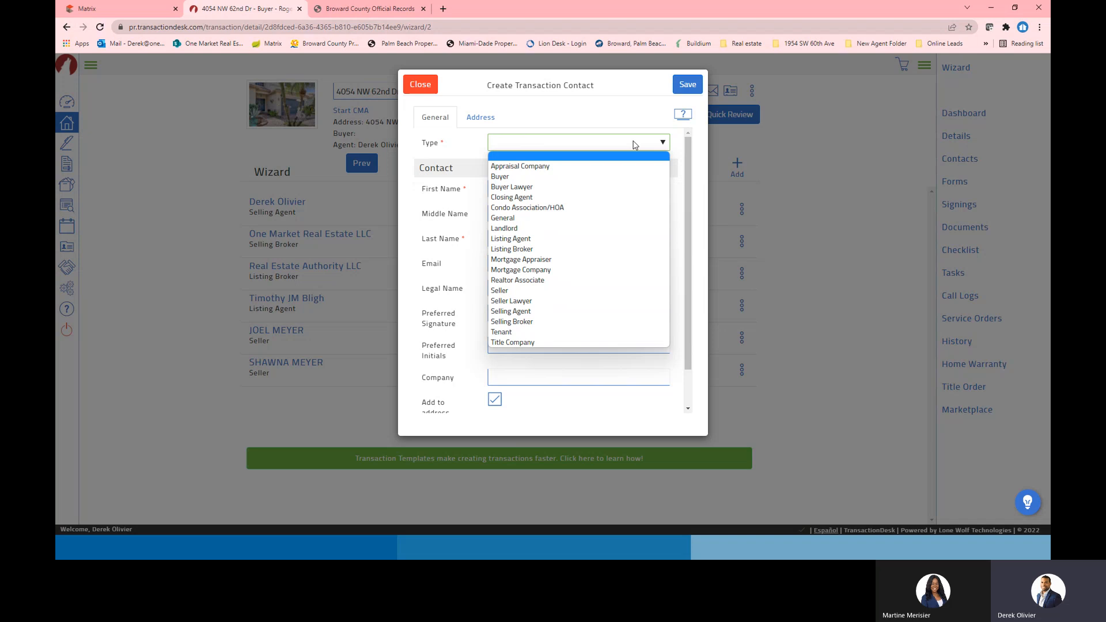
{"action": "left_click", "coordinate": [576, 180]}
Enter the buyer's first and last names, retyping the first name in capitals
{"action": "left_click", "coordinate": [494, 189]}
{"action": "type", "text": "John"}
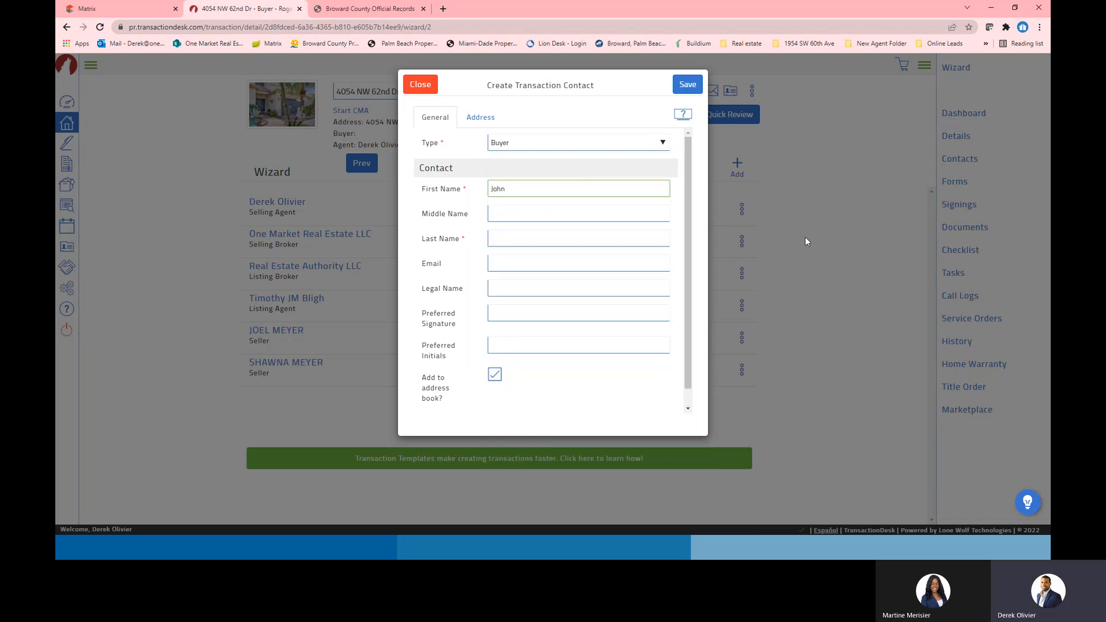
{"action": "left_click", "coordinate": [537, 238]}
{"action": "type", "text": "Smith"}
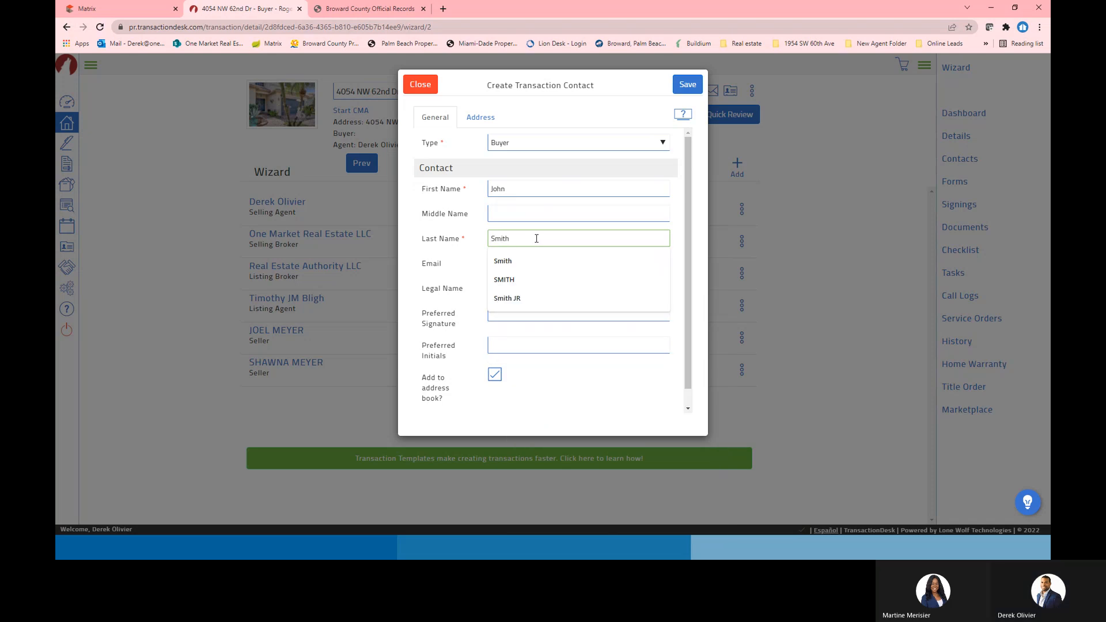
{"action": "left_click", "coordinate": [522, 190]}
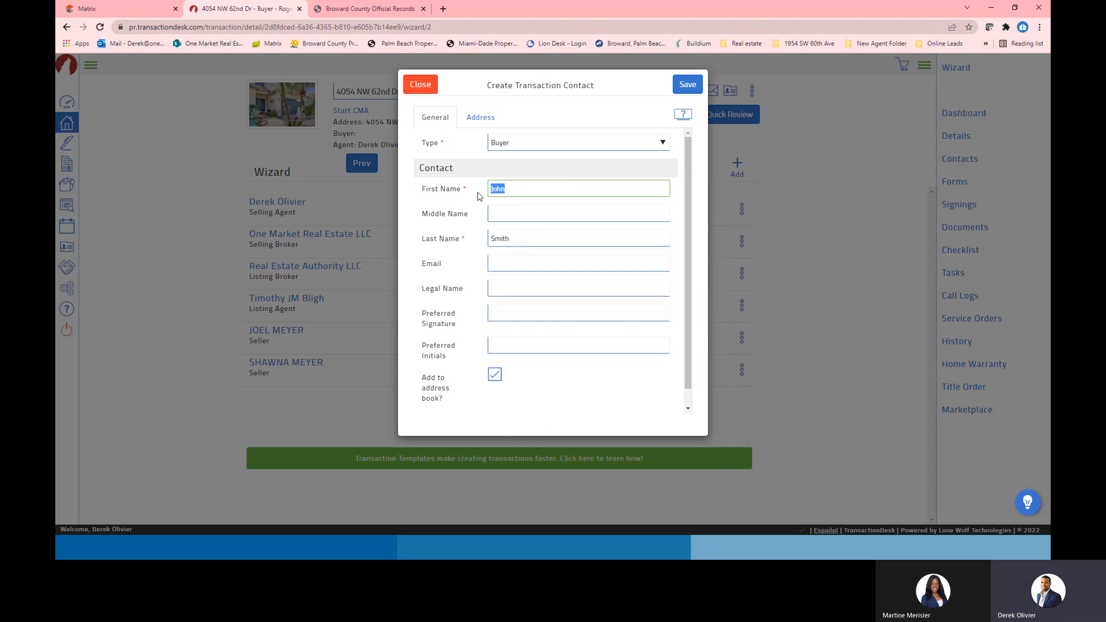
{"action": "key", "text": "BackSpace"}
{"action": "type", "text": "JOHN"}
{"action": "key", "text": "Tab"}
{"action": "key", "text": "Tab"}
Retype the buyer's last name in capitals, fill the email from autofill, and delete the wrong middle name 'Estate'
{"action": "type", "text": "SMITH"}
{"action": "left_click", "coordinate": [447, 268]}
{"action": "left_click", "coordinate": [533, 265]}
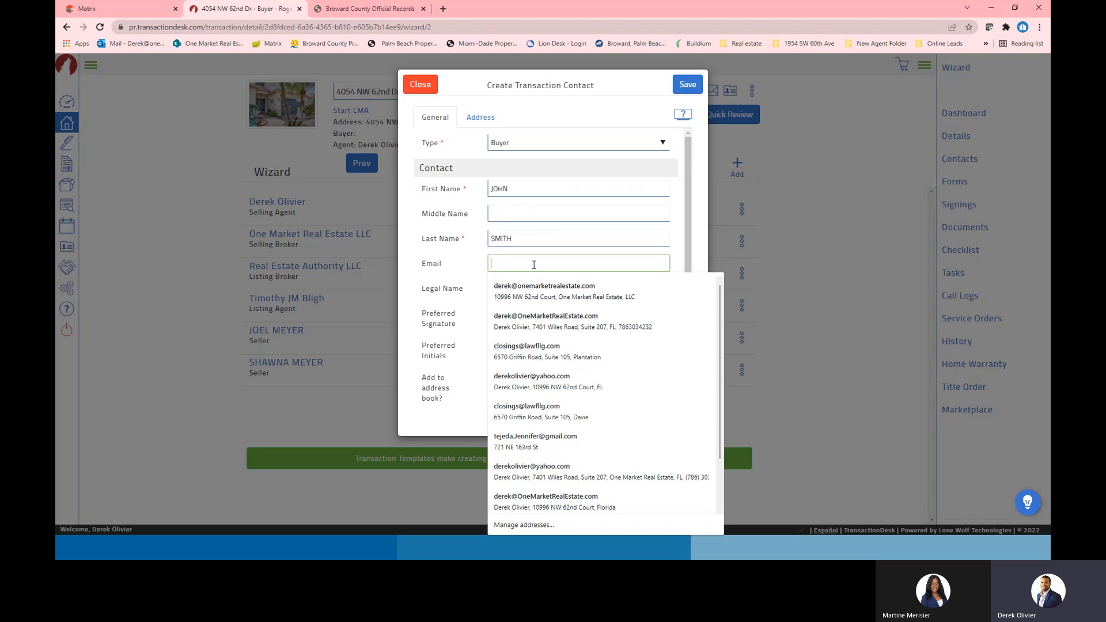
{"action": "left_click", "coordinate": [542, 288]}
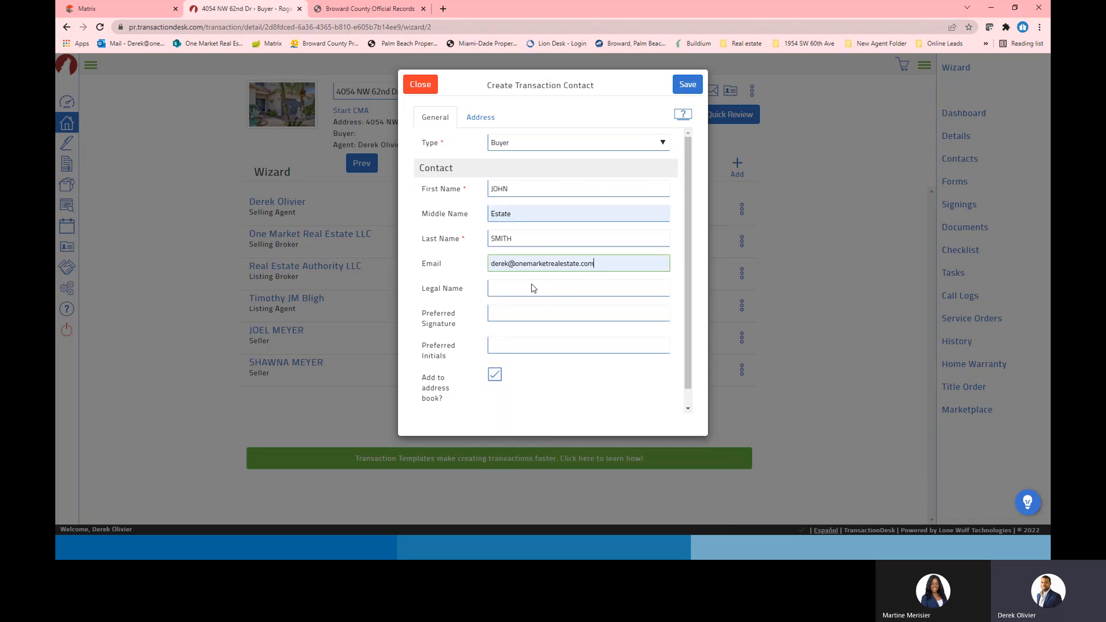
{"action": "left_click", "coordinate": [522, 217]}
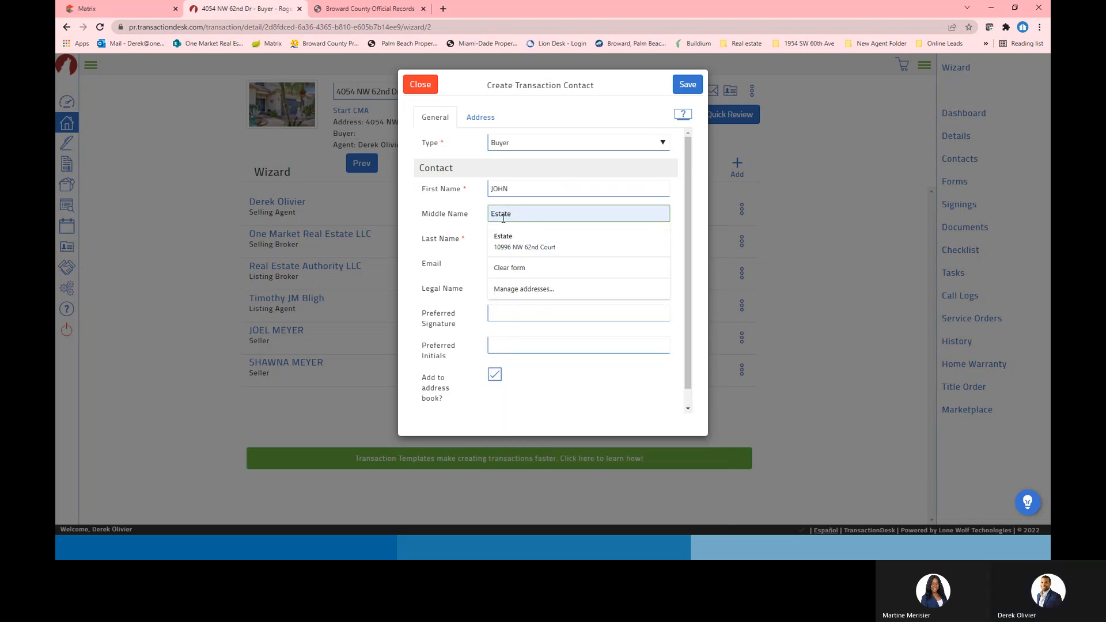
{"action": "left_click_drag", "start_coordinate": [504, 215], "coordinate": [518, 214]}
{"action": "double_click", "coordinate": [519, 214]}
{"action": "key", "text": "BackSpace"}
Uncheck Add to address book?, tidy the email entry, and save the Buyer contact
{"action": "left_click", "coordinate": [568, 241]}
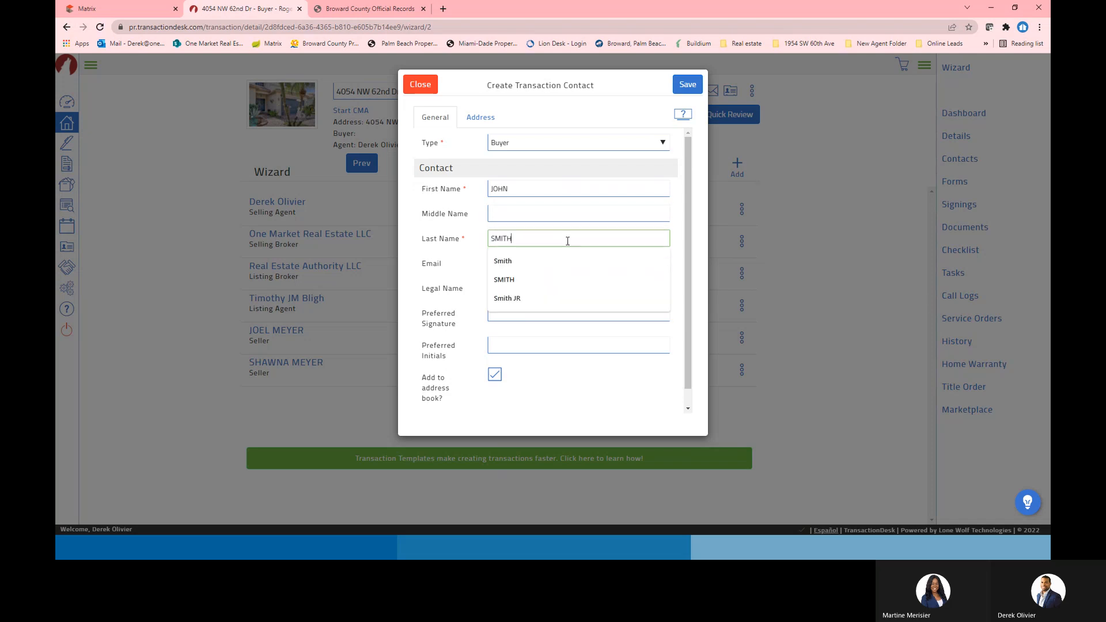
{"action": "left_click", "coordinate": [433, 265]}
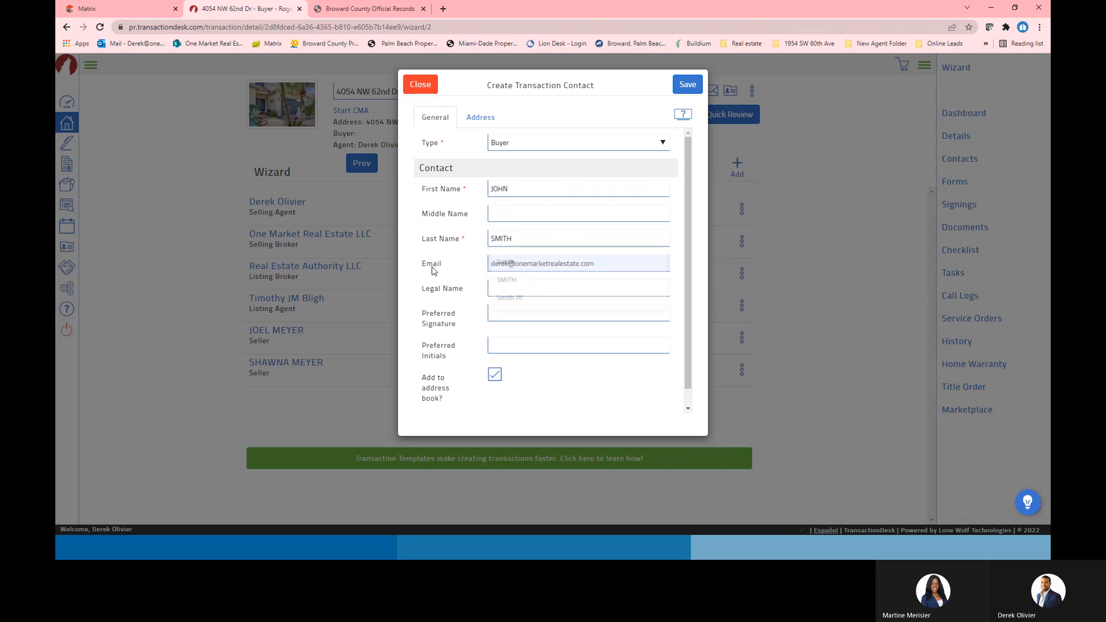
{"action": "left_click", "coordinate": [497, 375]}
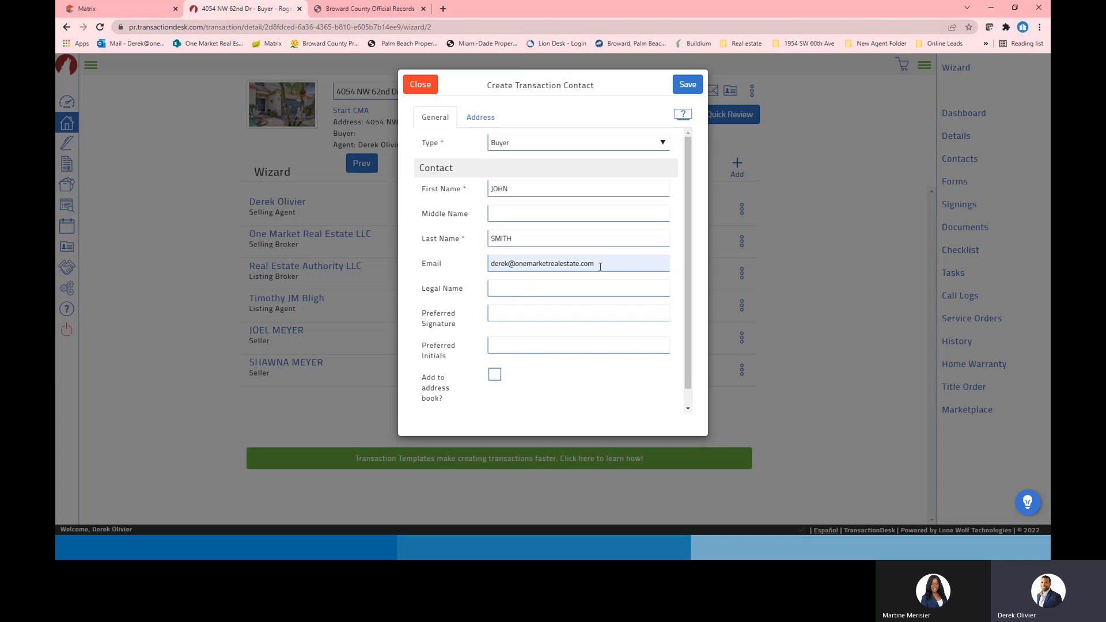
{"action": "left_click", "coordinate": [621, 262]}
{"action": "key", "text": "BackSpace"}
{"action": "type", "text": "M"}
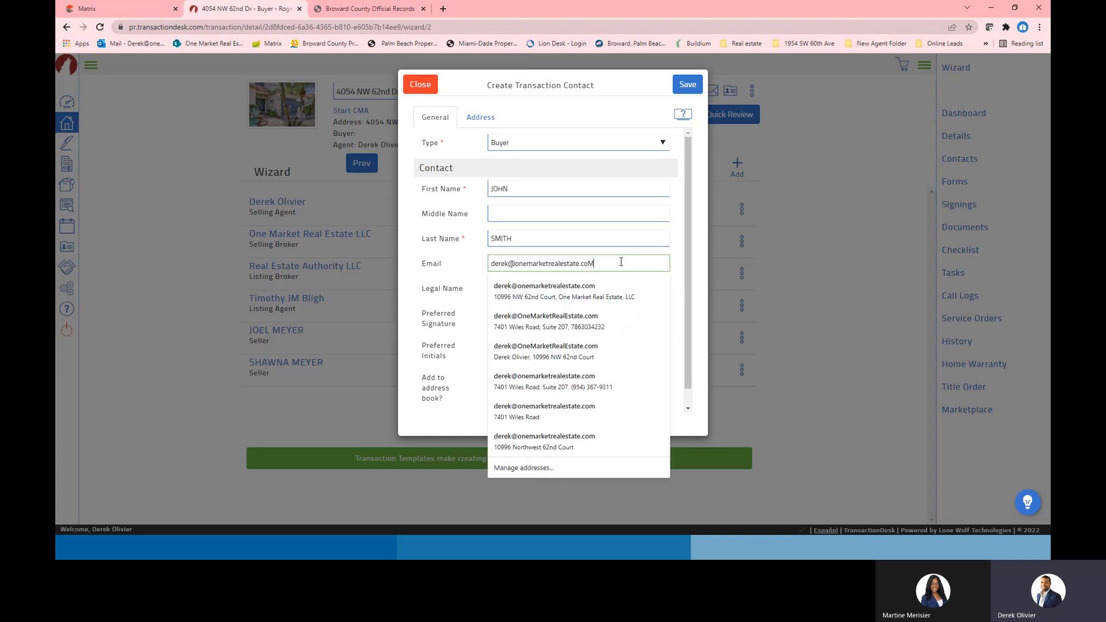
{"action": "left_click", "coordinate": [450, 277]}
{"action": "left_click", "coordinate": [613, 262]}
{"action": "left_click", "coordinate": [455, 273]}
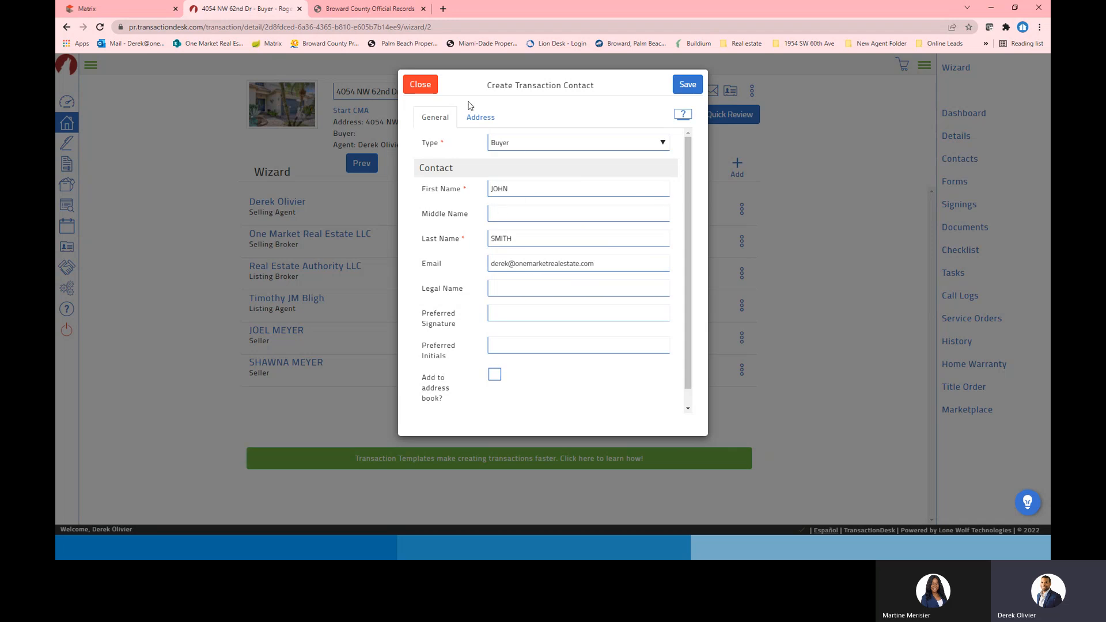
{"action": "left_click", "coordinate": [686, 86]}
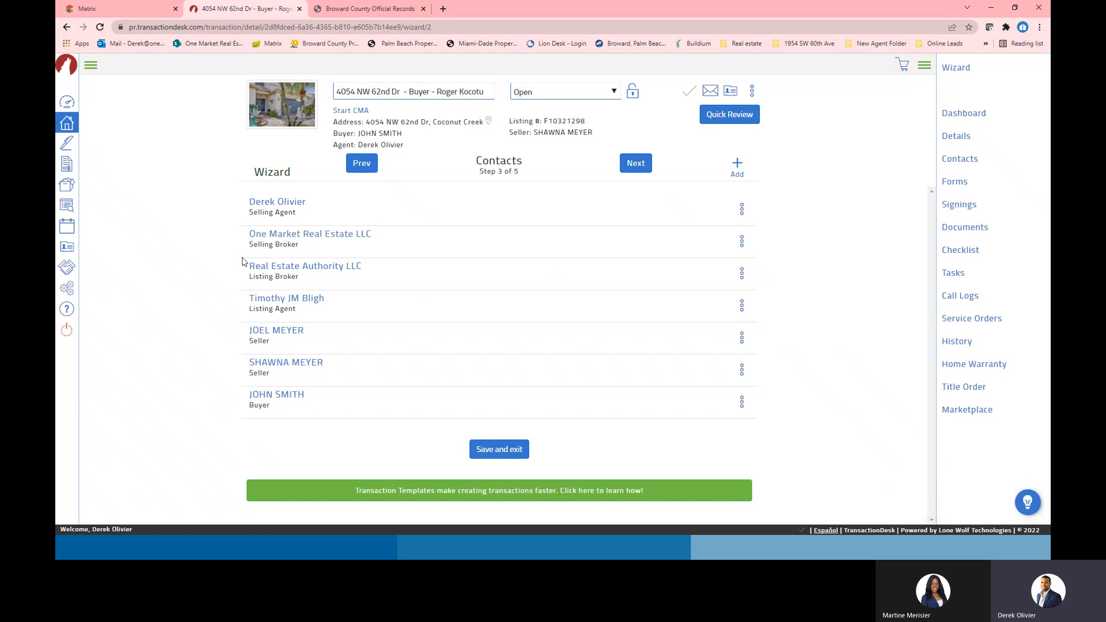
Review the saved buyer contact's details and close them again
{"action": "left_click", "coordinate": [272, 398]}
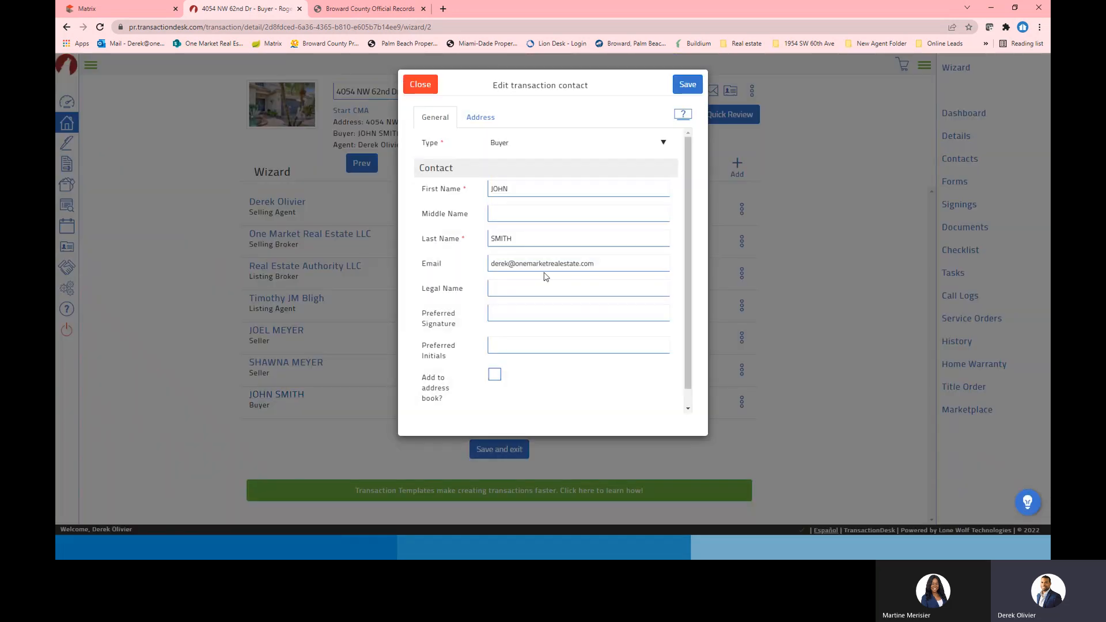
{"action": "left_click", "coordinate": [420, 85]}
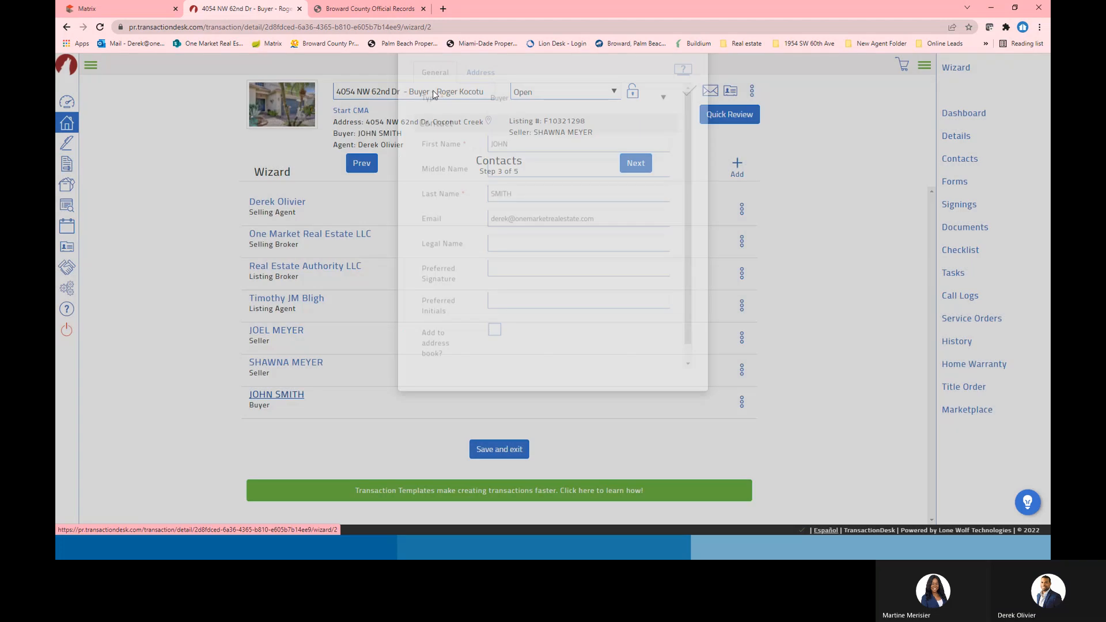
{"action": "left_click", "coordinate": [257, 397]}
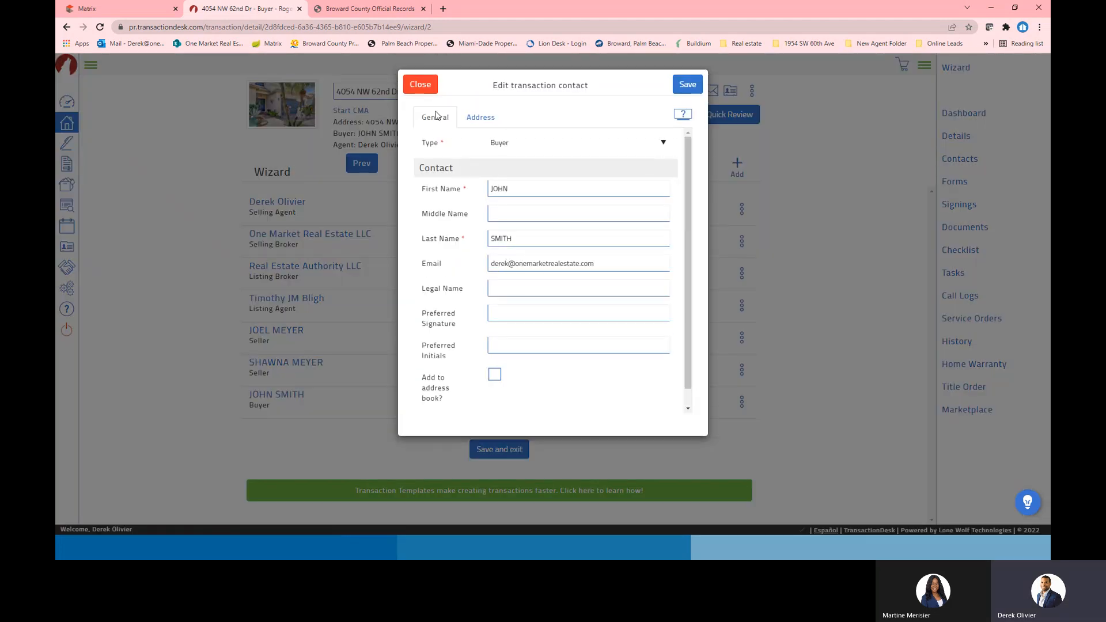
{"action": "left_click", "coordinate": [420, 85]}
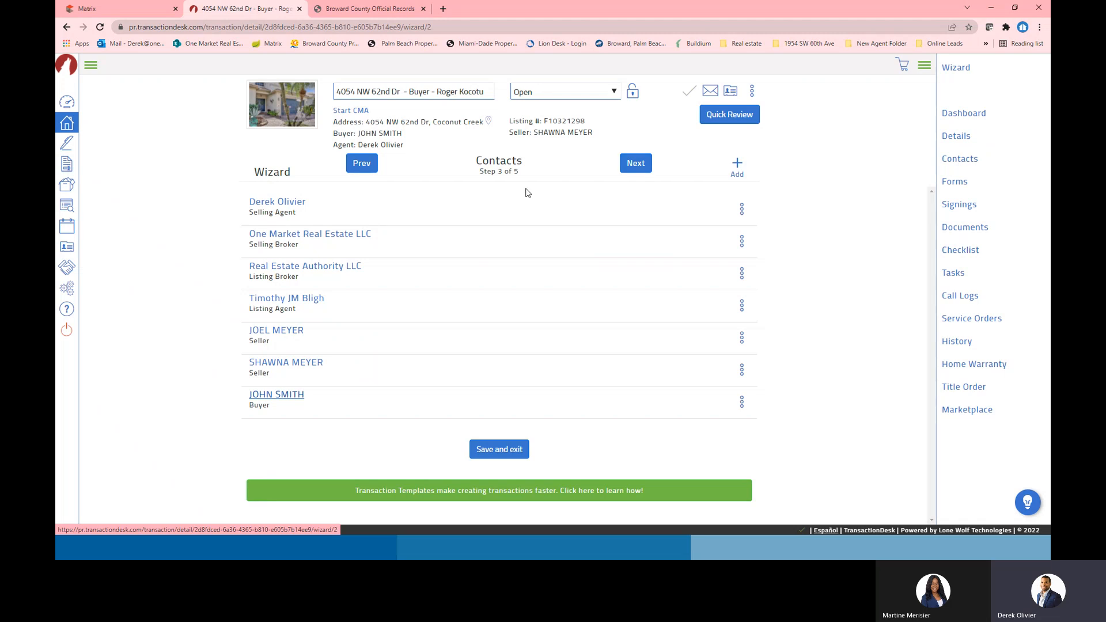
Advance the wizard to the Forms step, browse the listed forms, and return to PowerPoint
{"action": "left_click", "coordinate": [623, 166]}
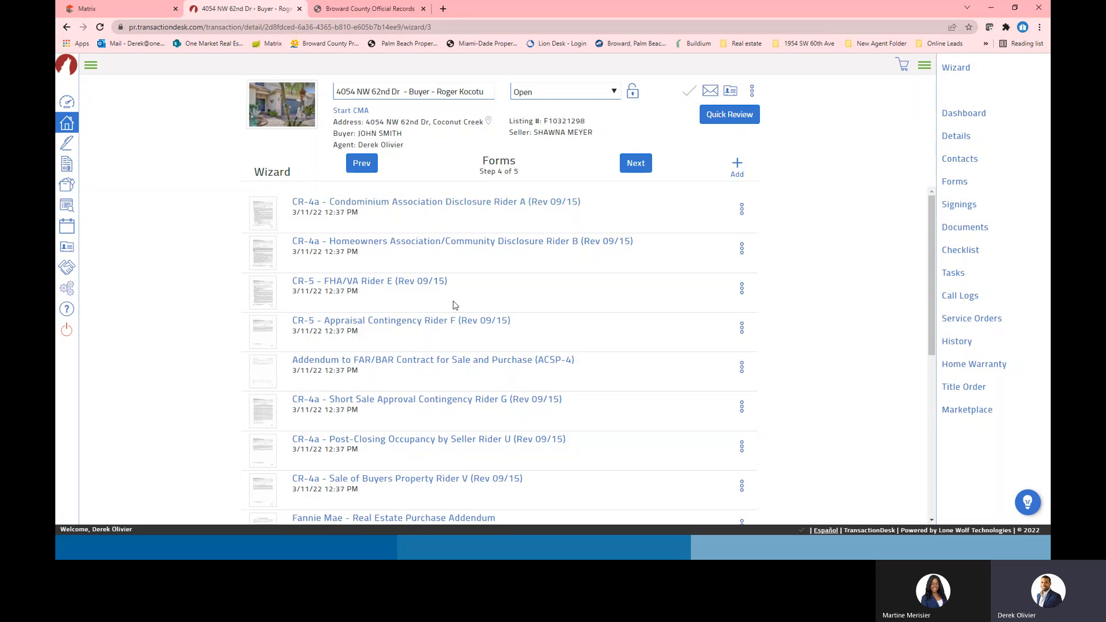
{"action": "scroll", "coordinate": [487, 374], "scroll_direction": "down", "scroll_amount": 6}
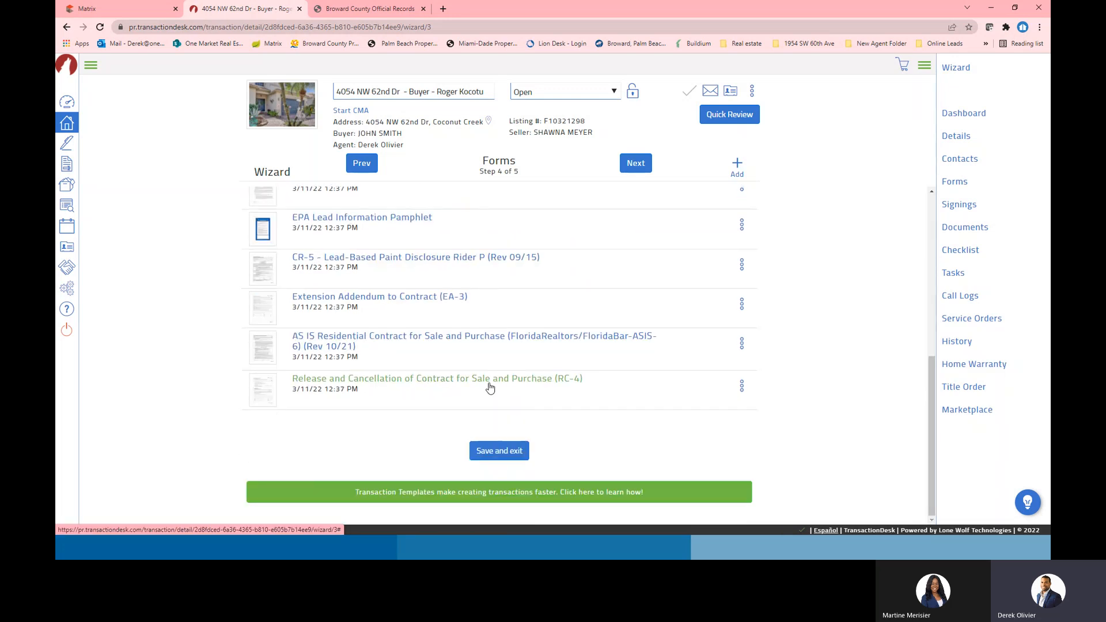
{"action": "scroll", "coordinate": [507, 369], "scroll_direction": "up", "scroll_amount": 6}
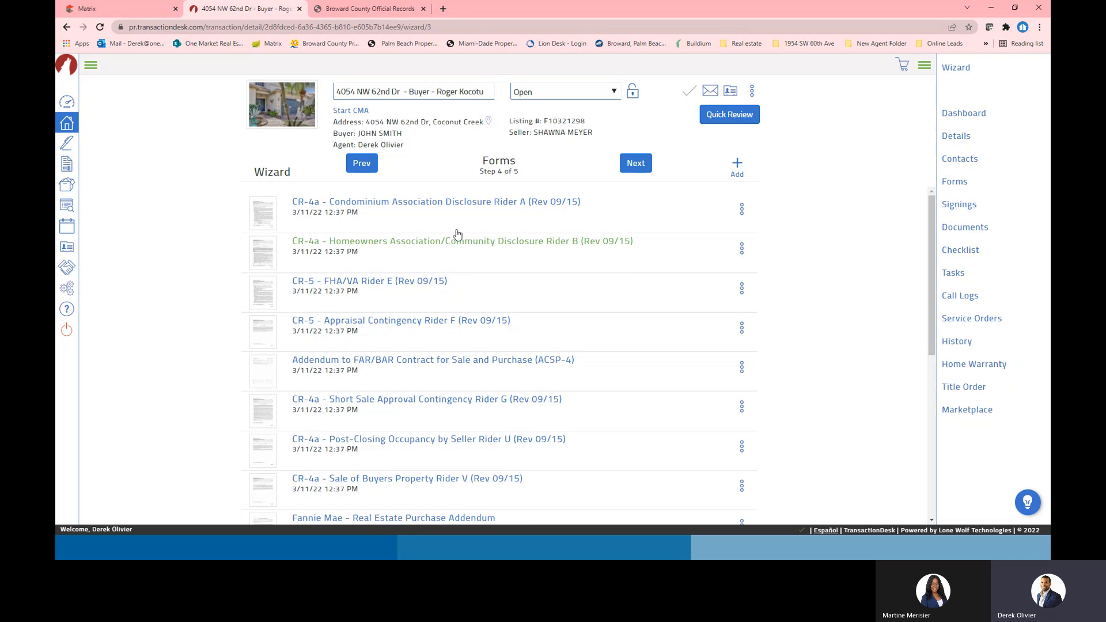
{"action": "key", "text": "alt+Tab"}
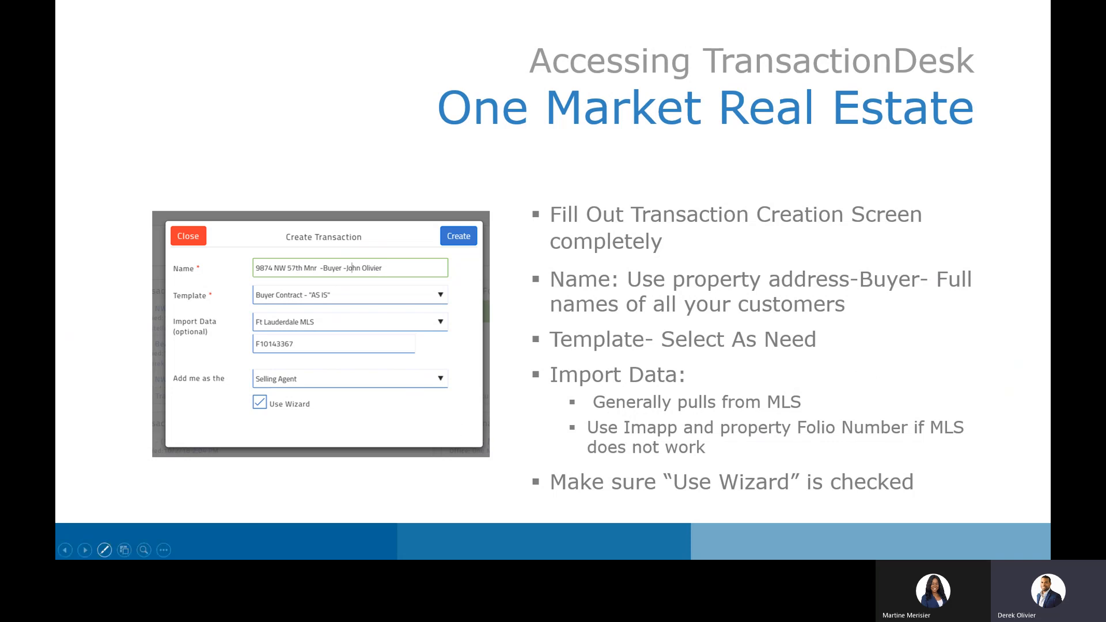
Go to the next slide on filling the Create Transaction screen as a Listing Agent
{"action": "left_click", "coordinate": [85, 549]}
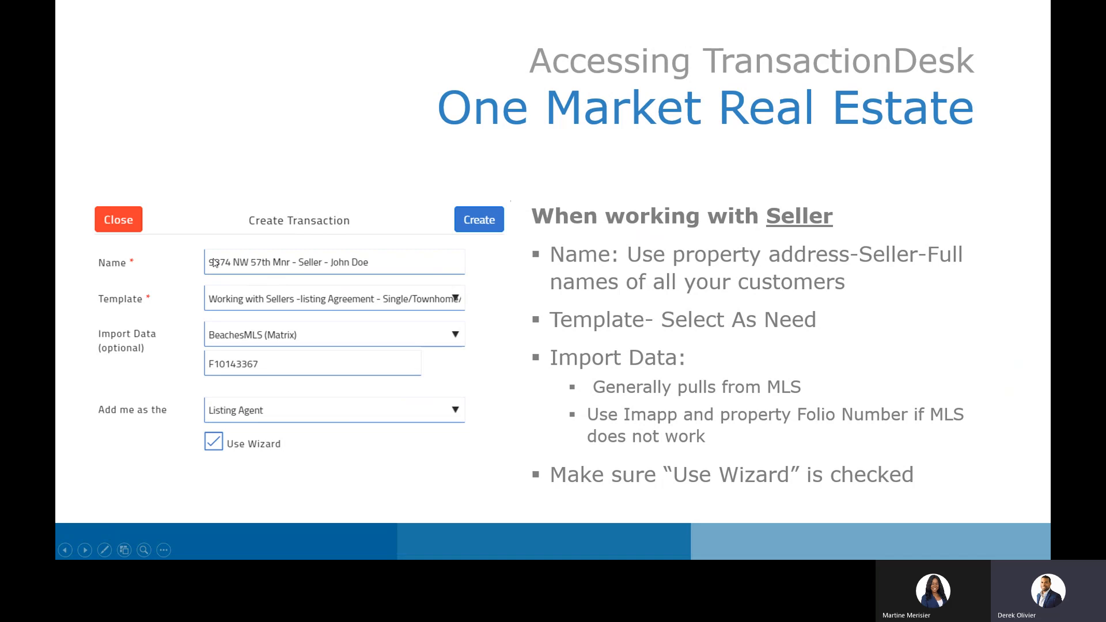
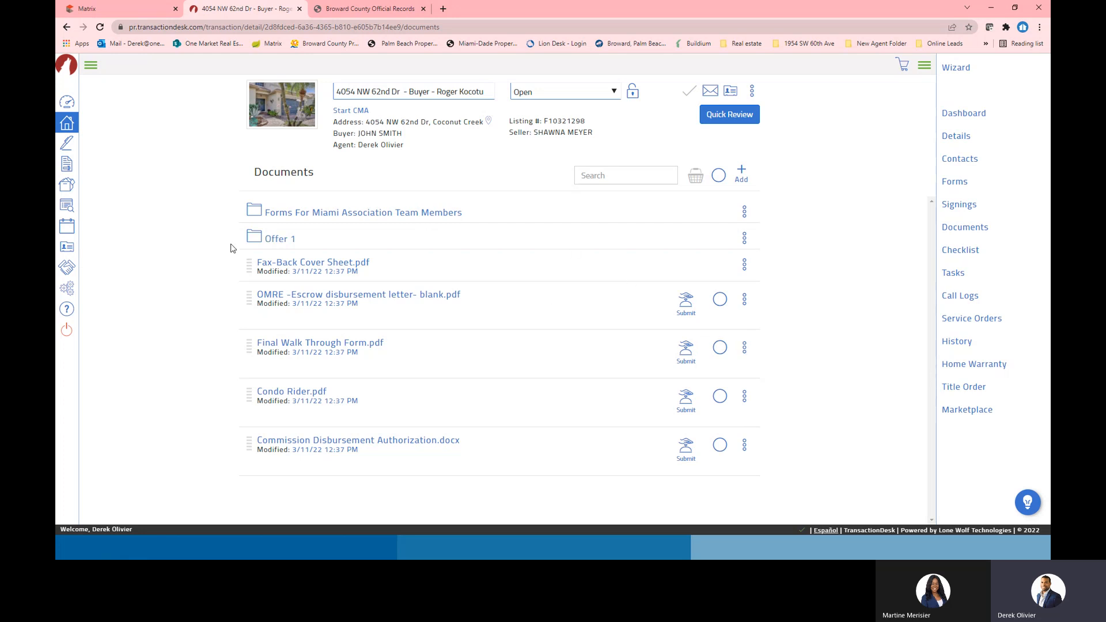
After checking Offer 1, create a Documents folder named 'Offer 2 -' plus the buyer's name, and open it
{"action": "left_click", "coordinate": [259, 239]}
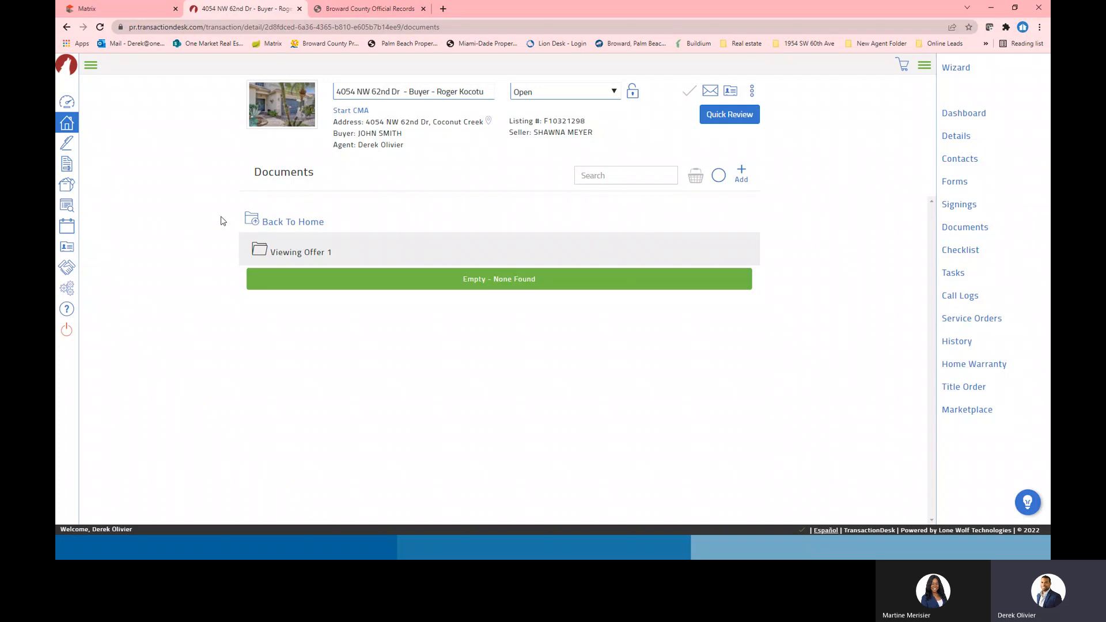
{"action": "left_click", "coordinate": [272, 226]}
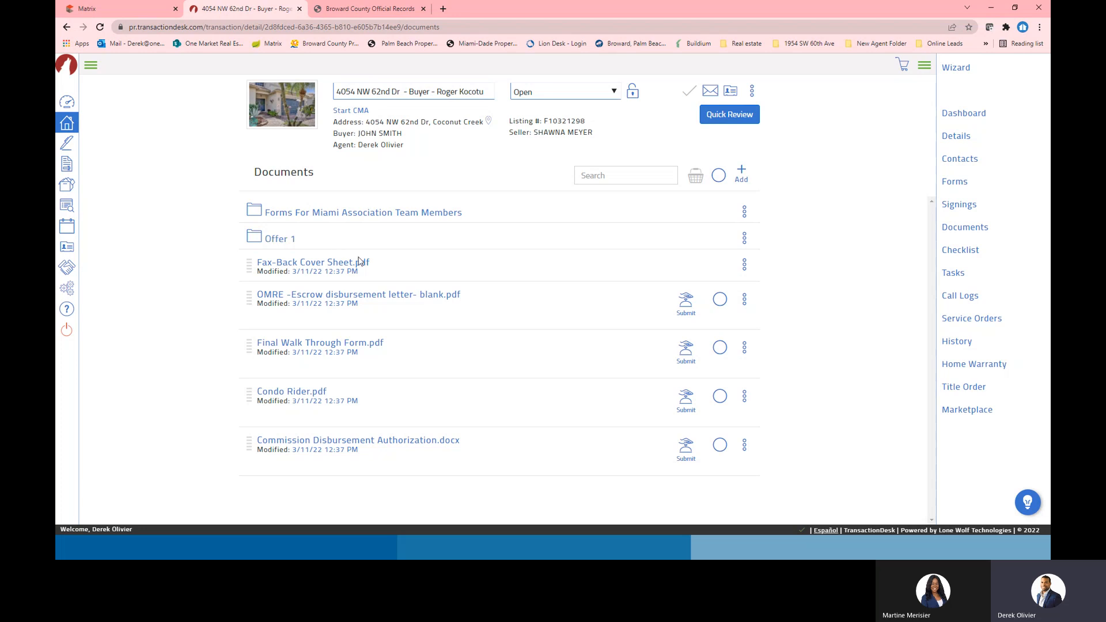
{"action": "left_click", "coordinate": [742, 174]}
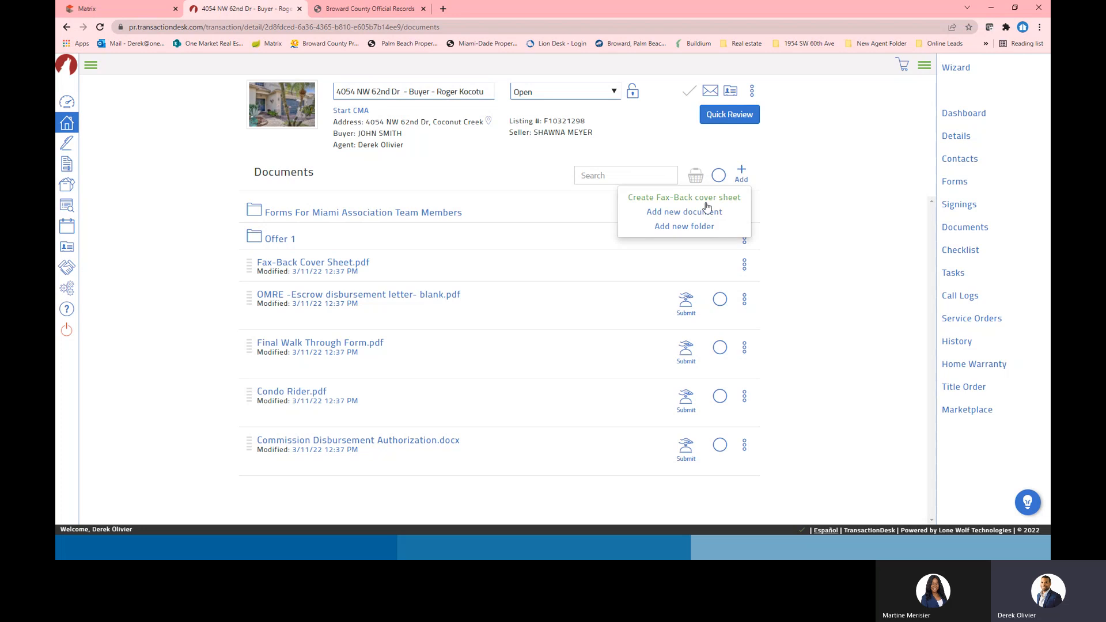
{"action": "left_click", "coordinate": [678, 229]}
{"action": "left_click", "coordinate": [539, 112]}
{"action": "type", "text": "Off"}
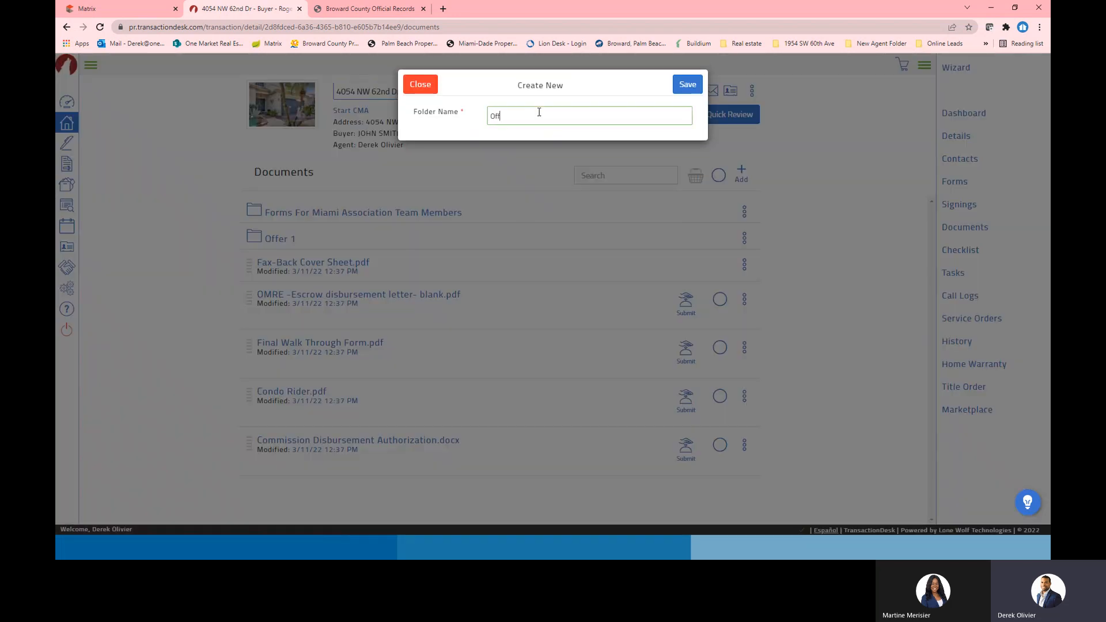
{"action": "type", "text": "er 2 - John Smit"}
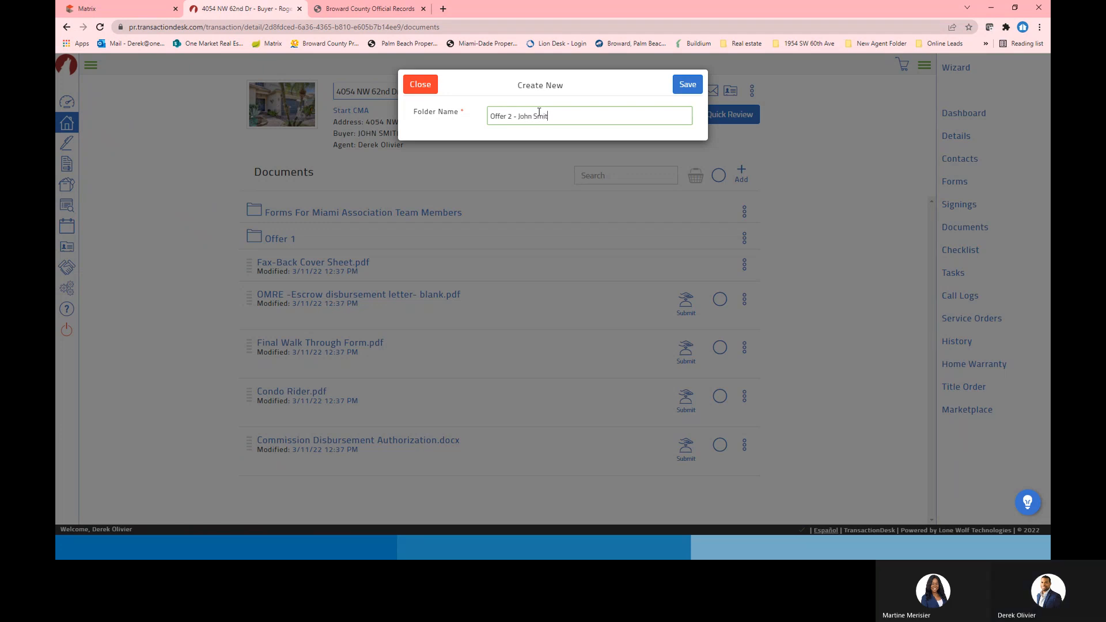
{"action": "type", "text": "h"}
{"action": "left_click", "coordinate": [686, 86]}
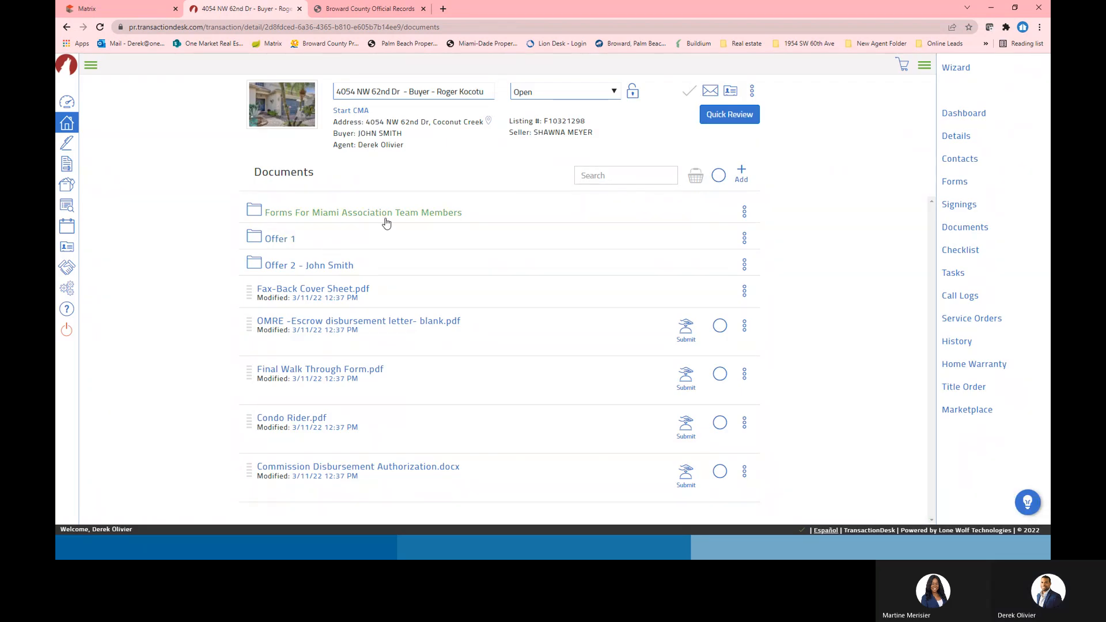
{"action": "left_click", "coordinate": [294, 266]}
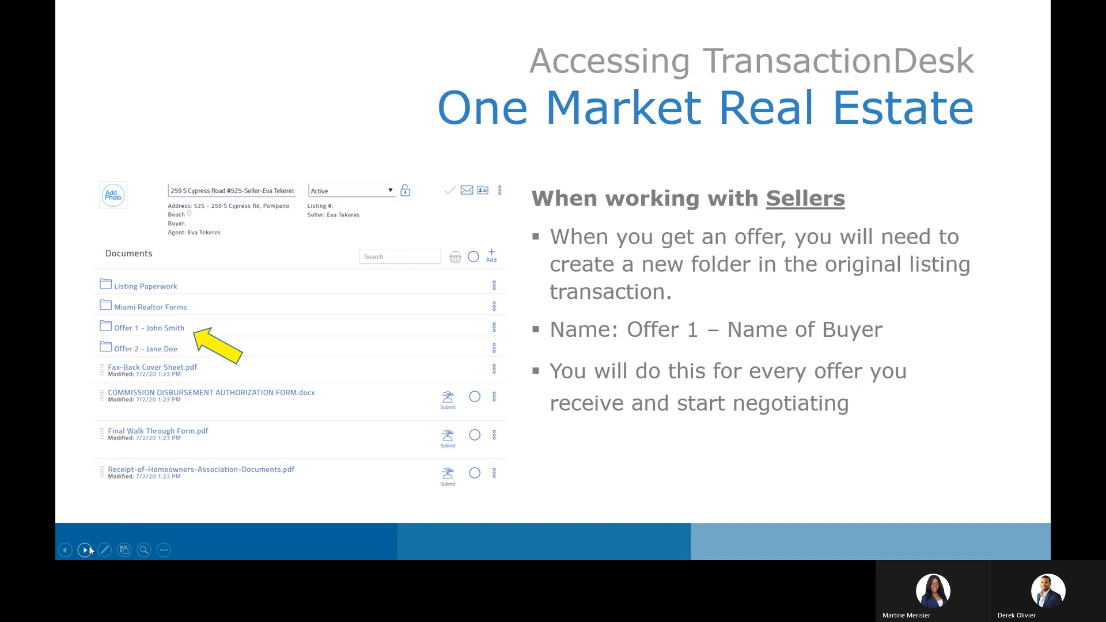
Advance to the slide on replacing buyers in contacts and bring the TransactionDesk window back over the slides
{"action": "left_click", "coordinate": [89, 548]}
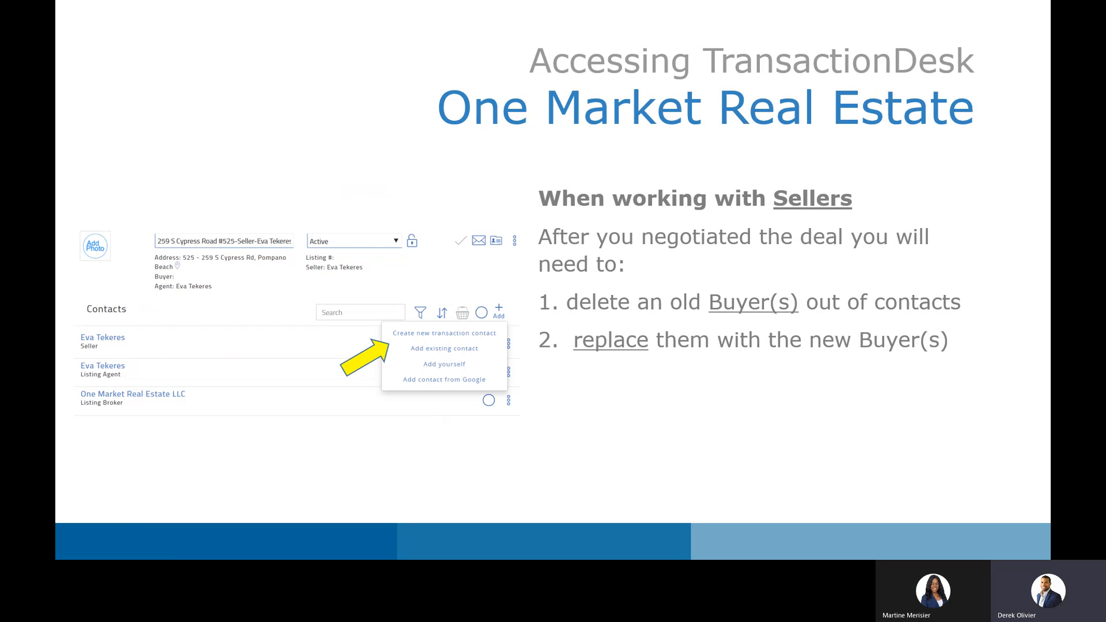
{"action": "left_click_drag", "start_coordinate": [1048, 369], "coordinate": [556, 3]}
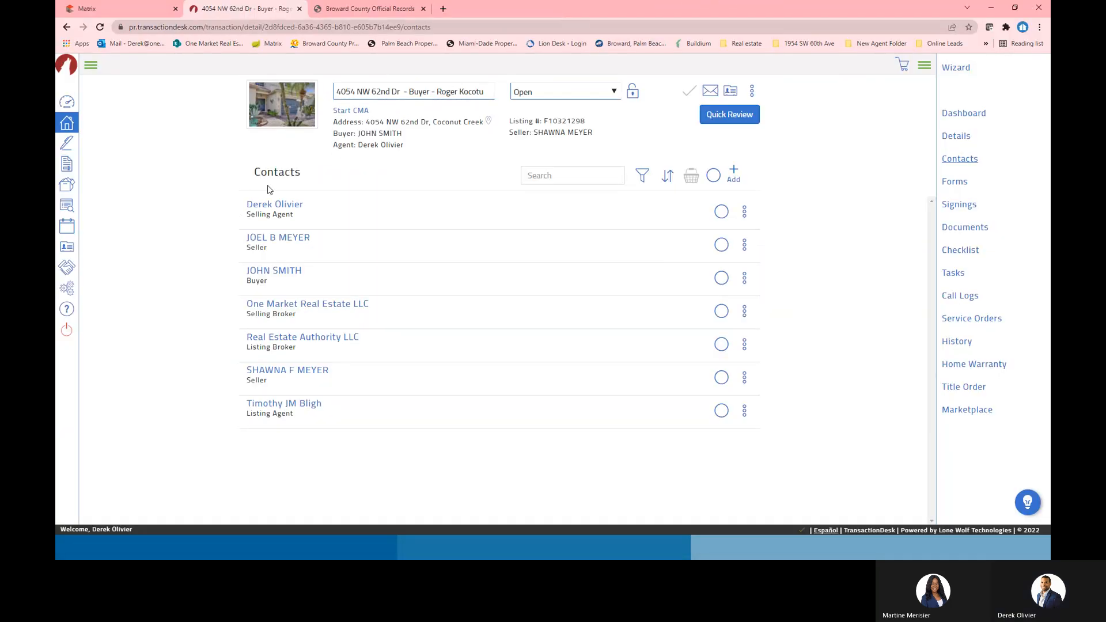
Review the transaction's contacts in the wizard, stepping back to dates and forward again, then go to Documents
{"action": "left_click", "coordinate": [957, 69]}
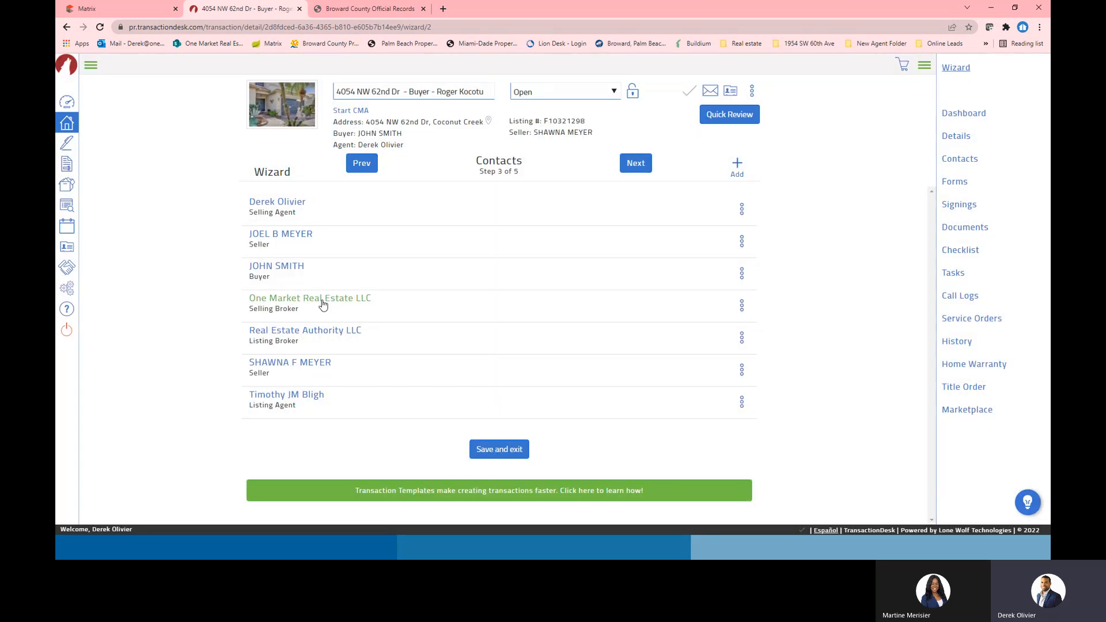
{"action": "left_click", "coordinate": [362, 165]}
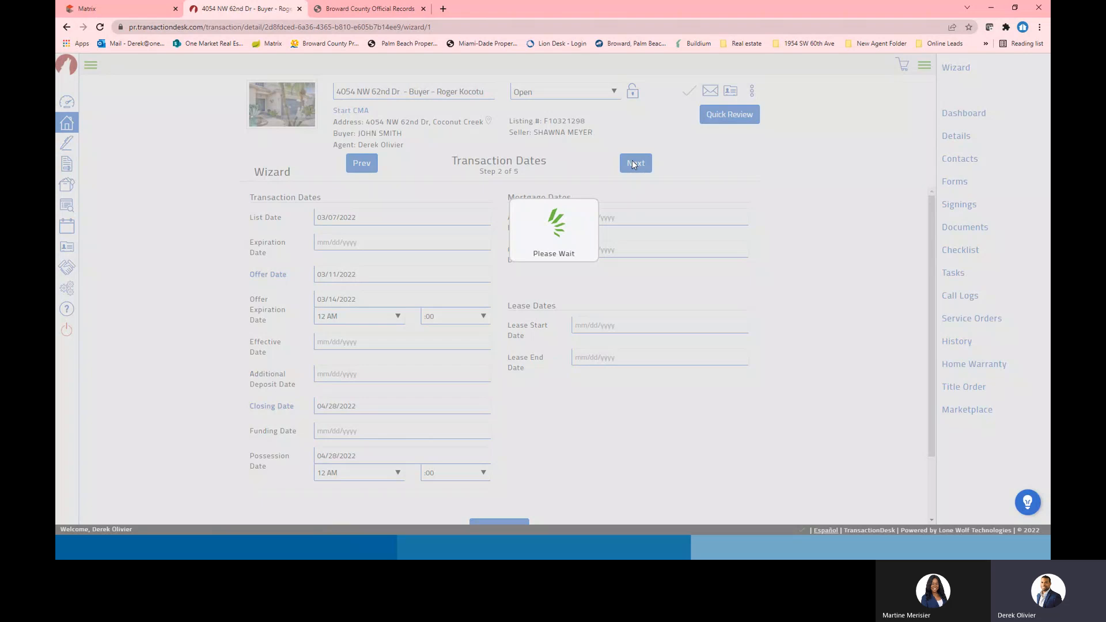
{"action": "left_click", "coordinate": [634, 163]}
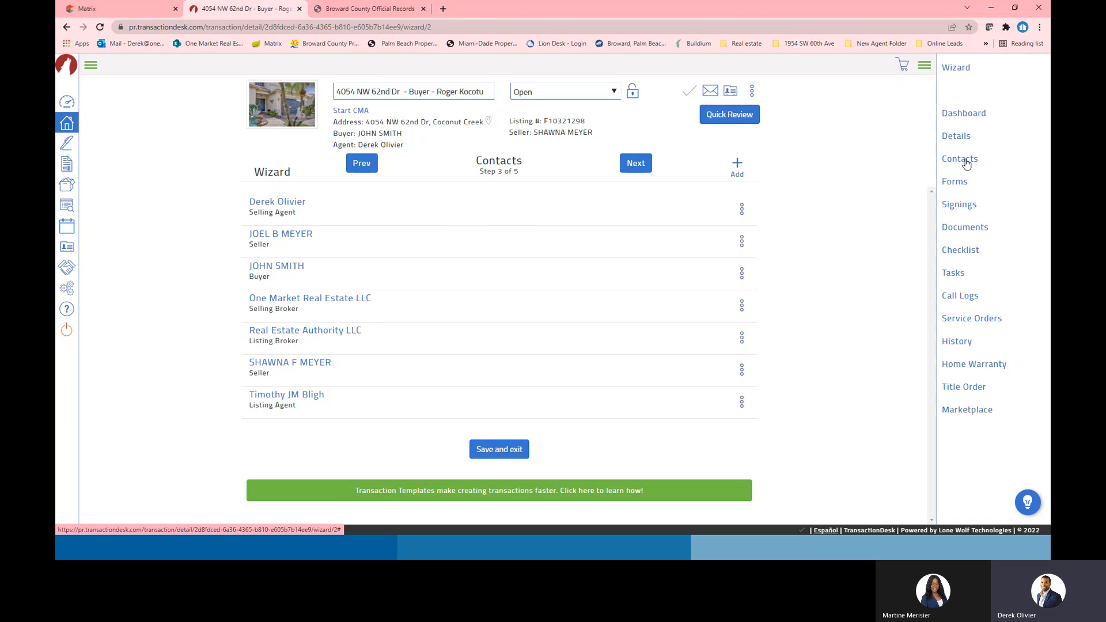
{"action": "left_click", "coordinate": [950, 228]}
Check the Offer 2 and empty Offer 1 folders, then step the wizard through dates to Contacts
{"action": "left_click", "coordinate": [344, 263]}
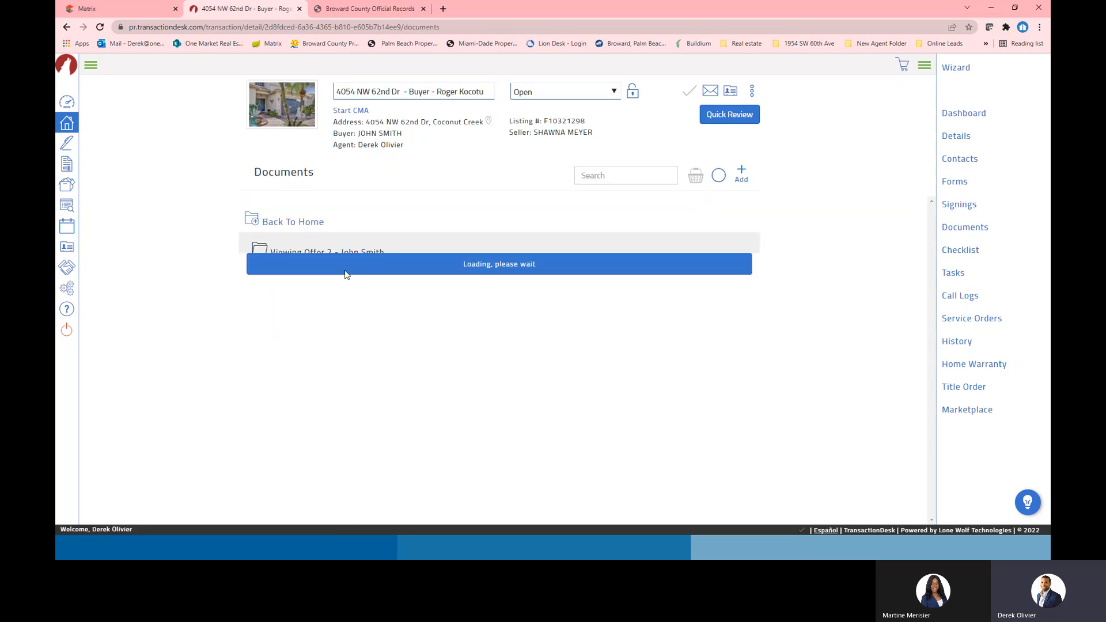
{"action": "left_click", "coordinate": [323, 221]}
{"action": "left_click", "coordinate": [299, 241]}
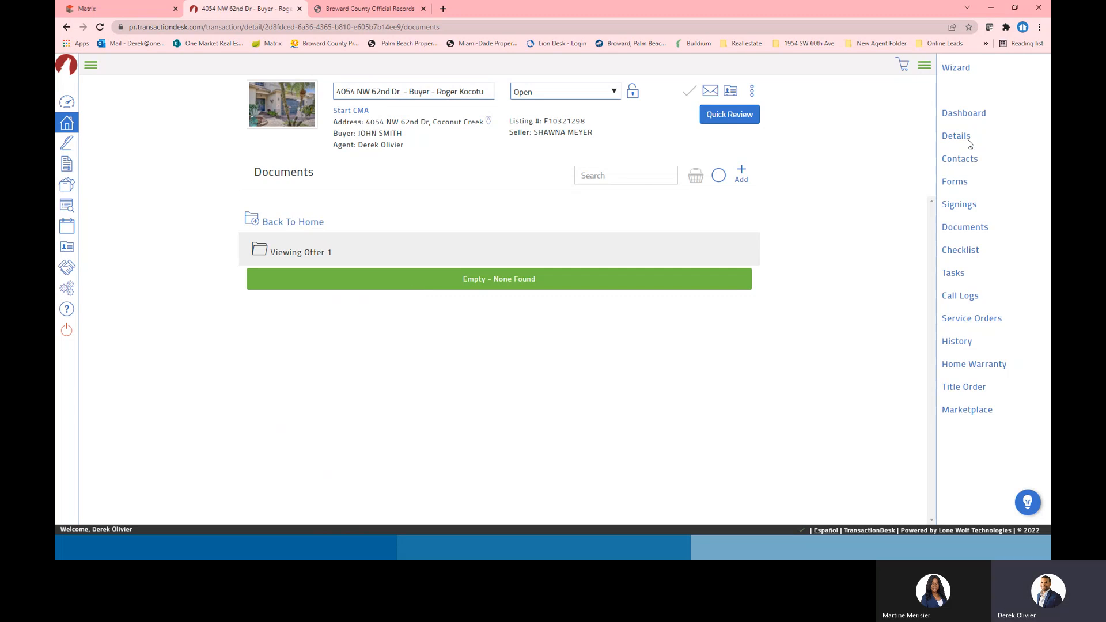
{"action": "left_click", "coordinate": [956, 67]}
{"action": "left_click", "coordinate": [639, 164]}
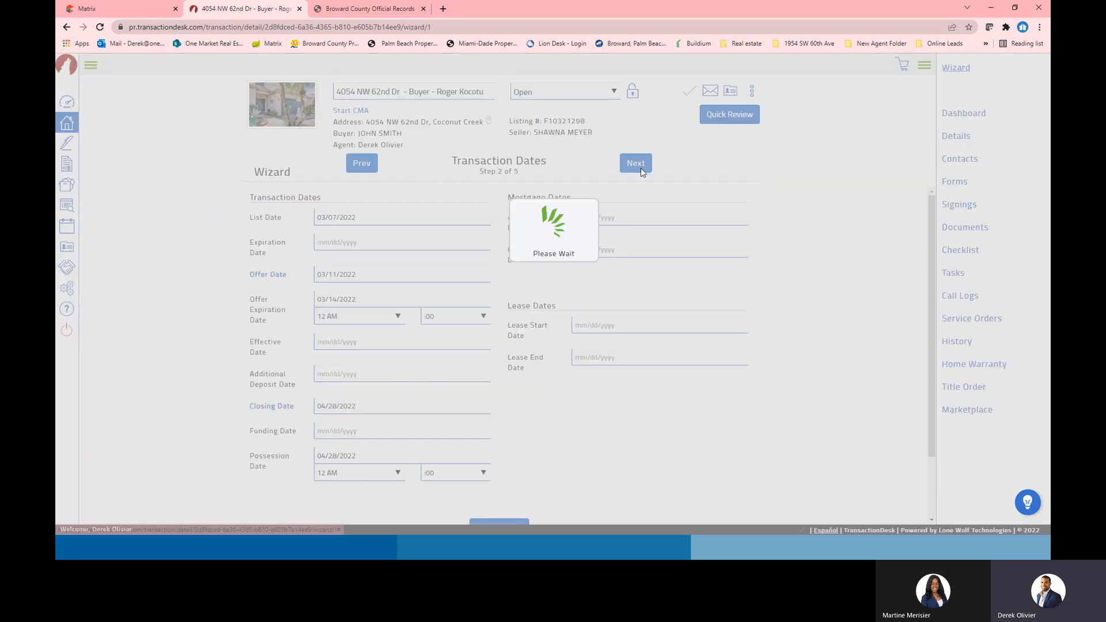
{"action": "left_click", "coordinate": [636, 163]}
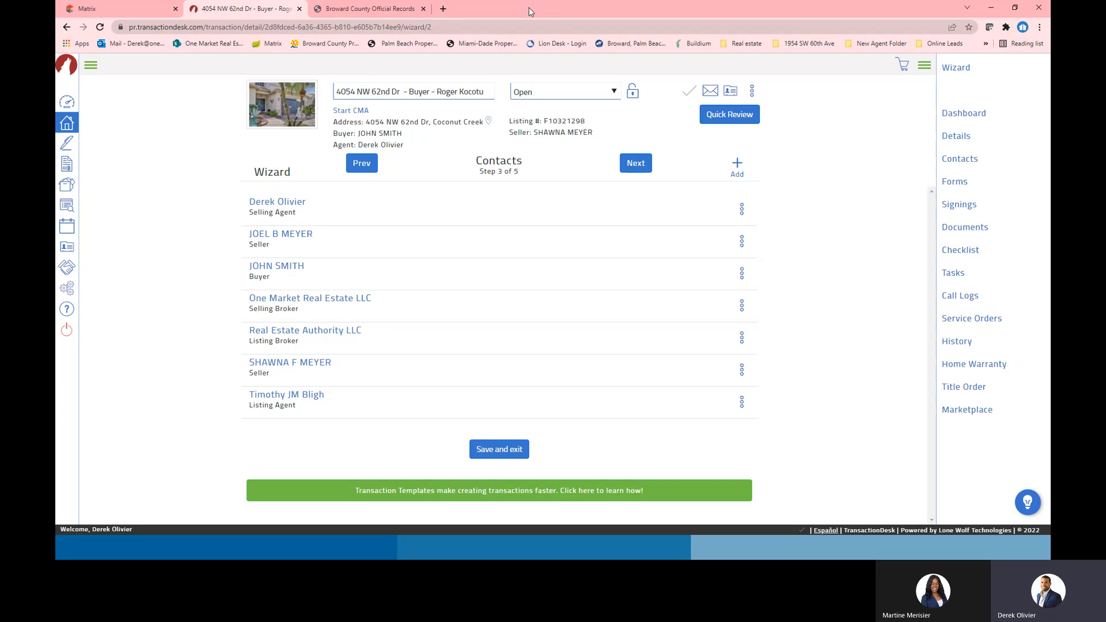
Move the browser aside and advance the slides to 'Using the Wizard' Step 3 – Contact Information
{"action": "left_click_drag", "start_coordinate": [531, 8], "coordinate": [1050, 35]}
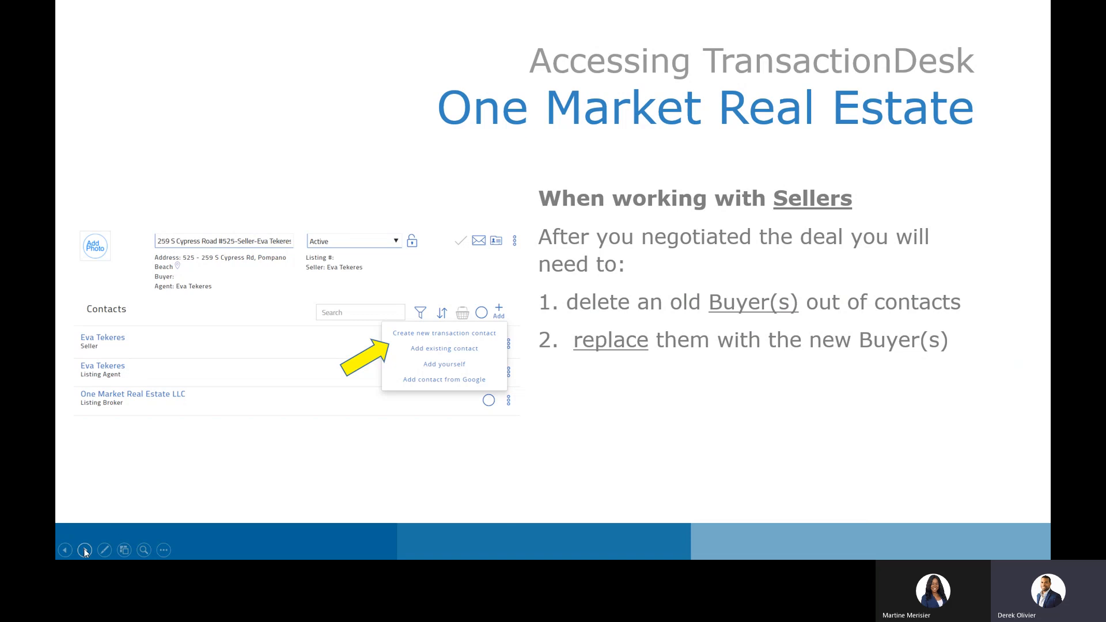
{"action": "left_click", "coordinate": [84, 551]}
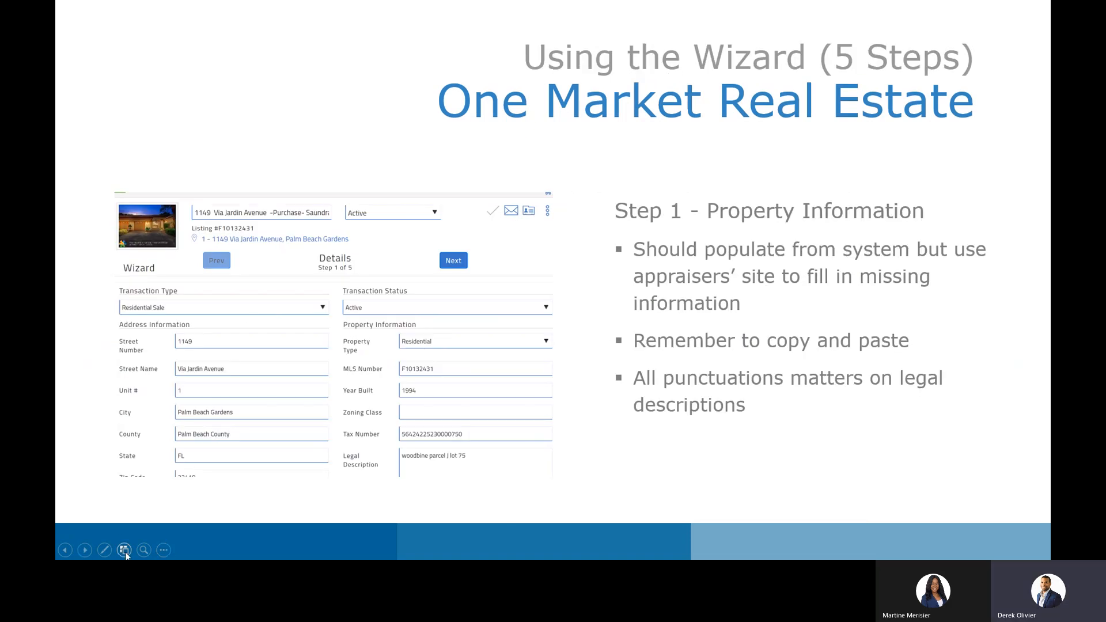
{"action": "left_click", "coordinate": [85, 551]}
{"action": "left_click", "coordinate": [86, 551]}
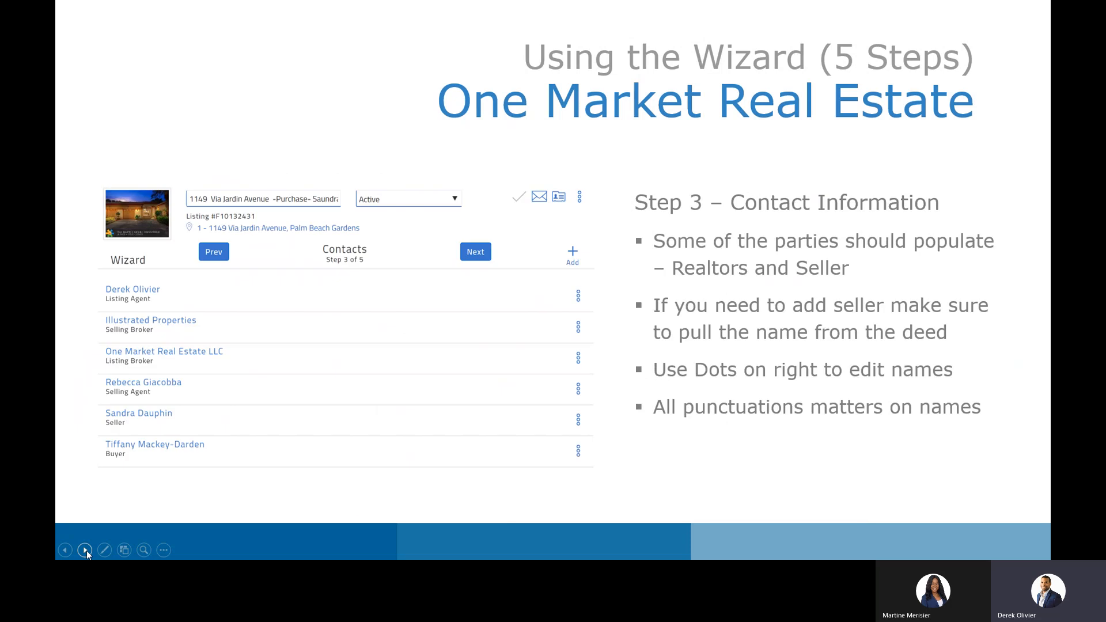
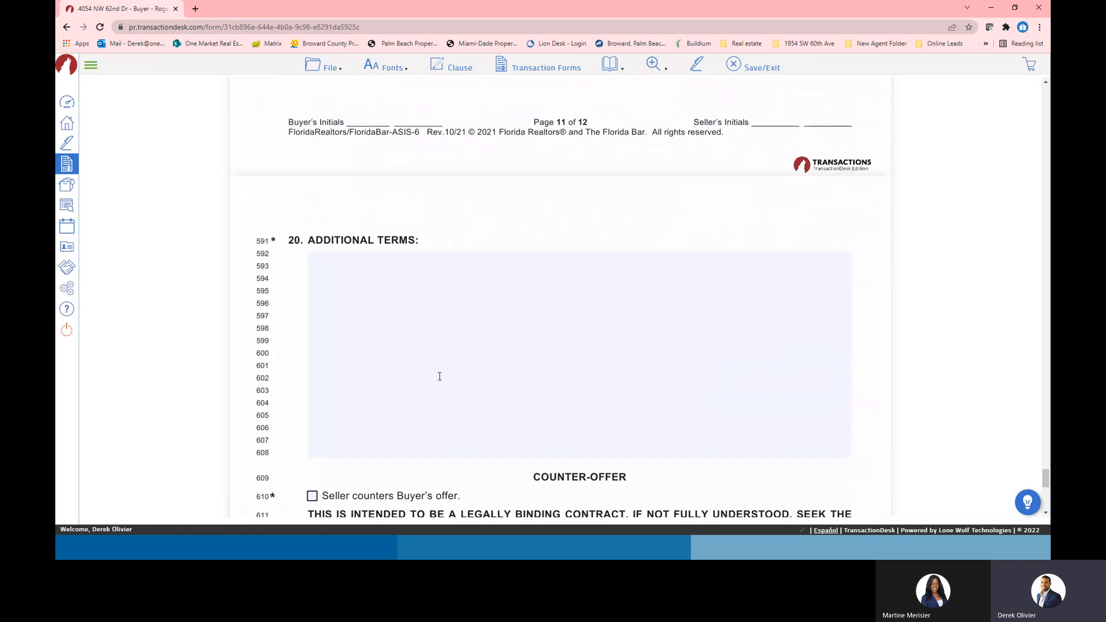
Scroll the contract to paragraph 20's empty Additional Terms box
{"action": "scroll", "coordinate": [596, 312], "scroll_direction": "up", "scroll_amount": 5}
{"action": "scroll", "coordinate": [591, 324], "scroll_direction": "down", "scroll_amount": 4}
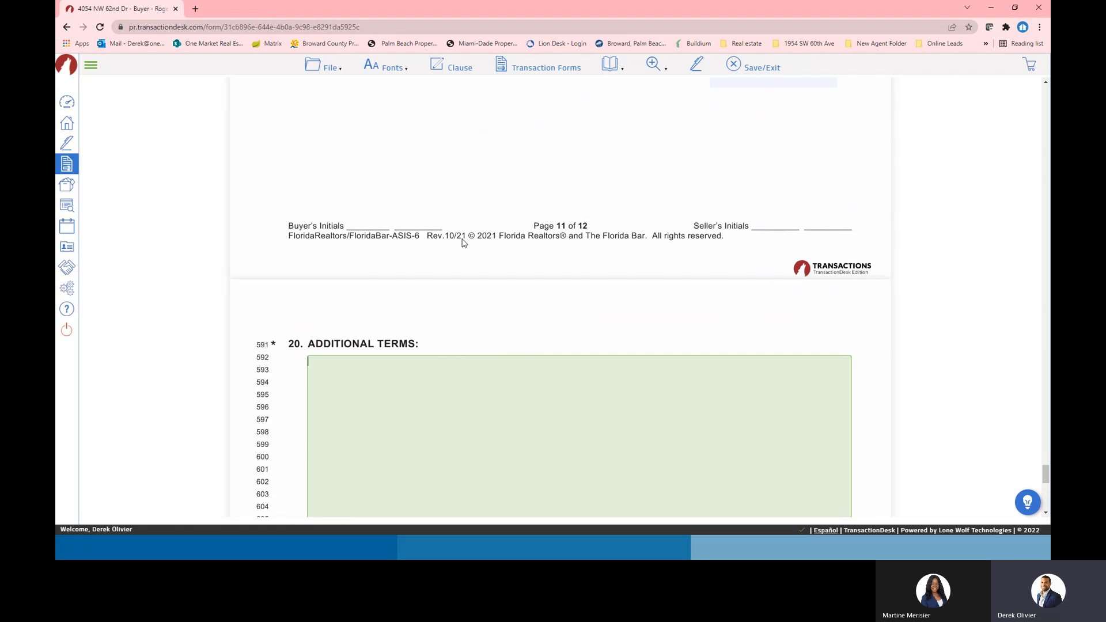
{"action": "scroll", "coordinate": [663, 366], "scroll_direction": "down", "scroll_amount": 2}
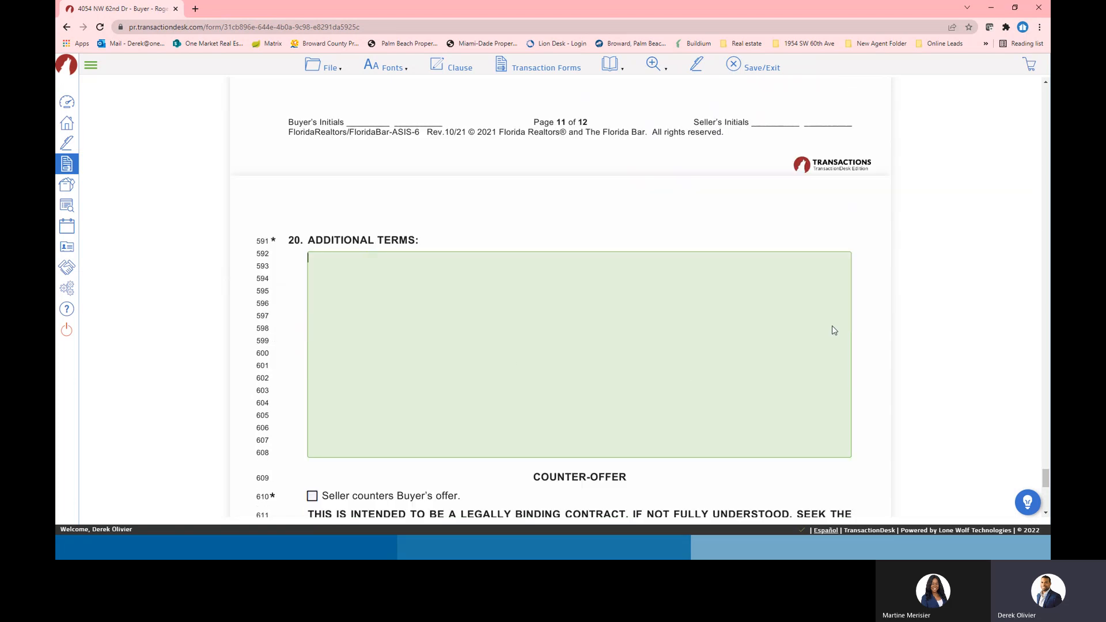
Insert the office clause 'Sellers' Responsibility to Cure of Permits and Liens' into Additional Terms
{"action": "left_click", "coordinate": [458, 68]}
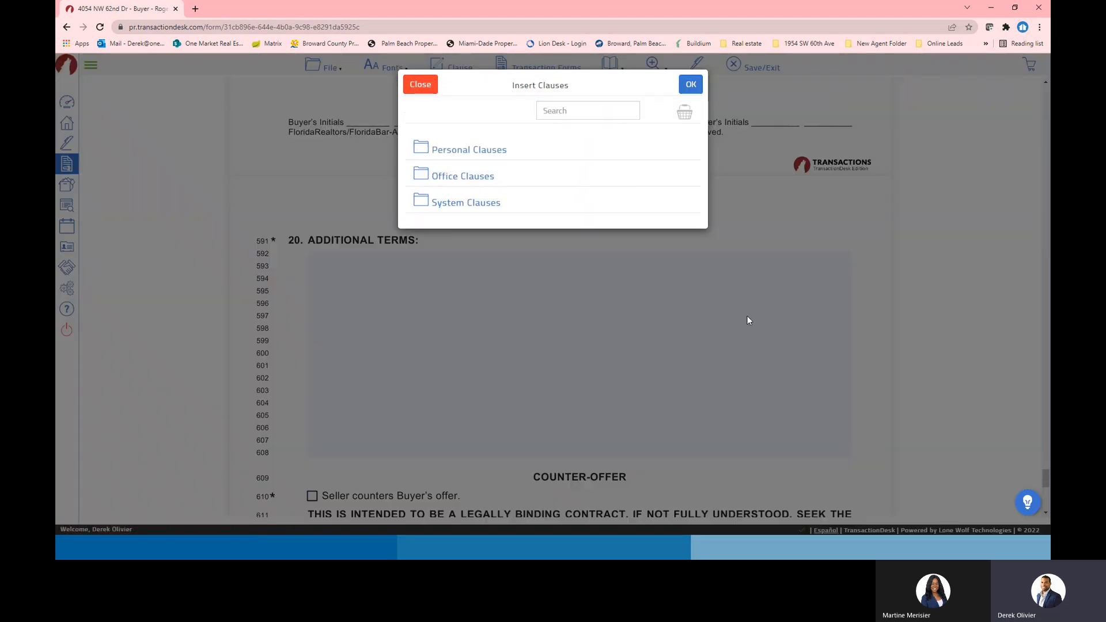
{"action": "left_click", "coordinate": [468, 176]}
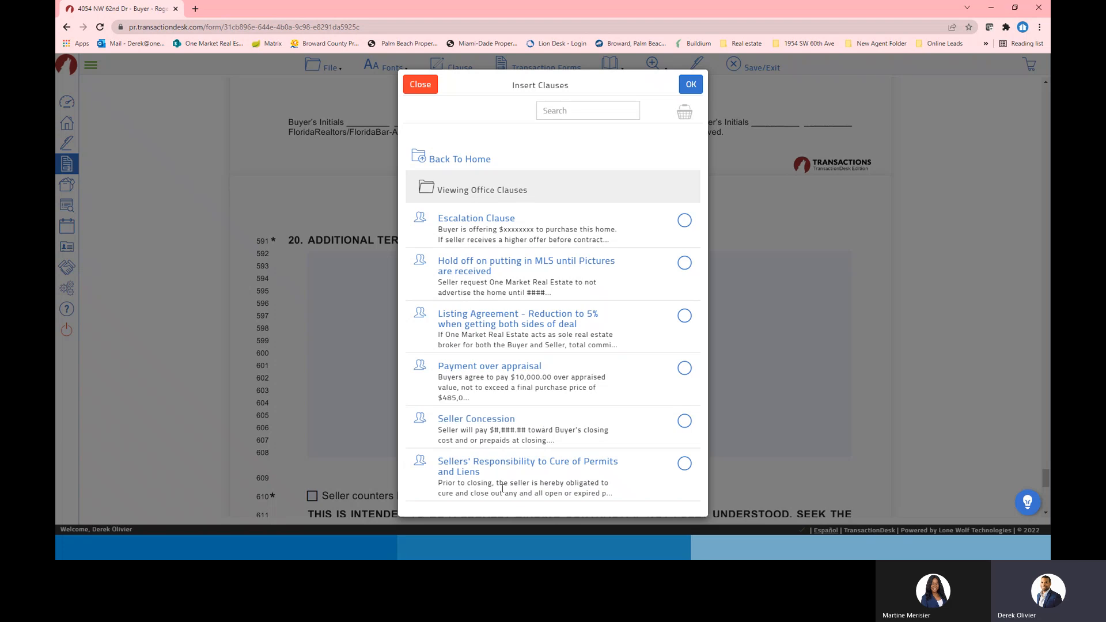
{"action": "left_click", "coordinate": [685, 465]}
{"action": "left_click", "coordinate": [691, 85]}
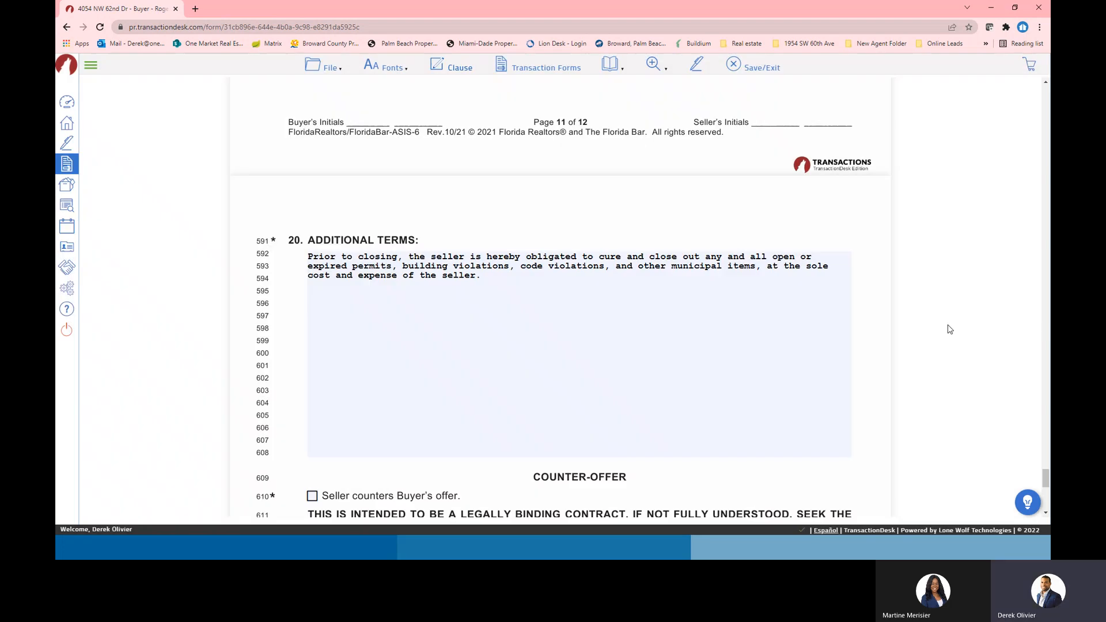
{"action": "left_click", "coordinate": [493, 276]}
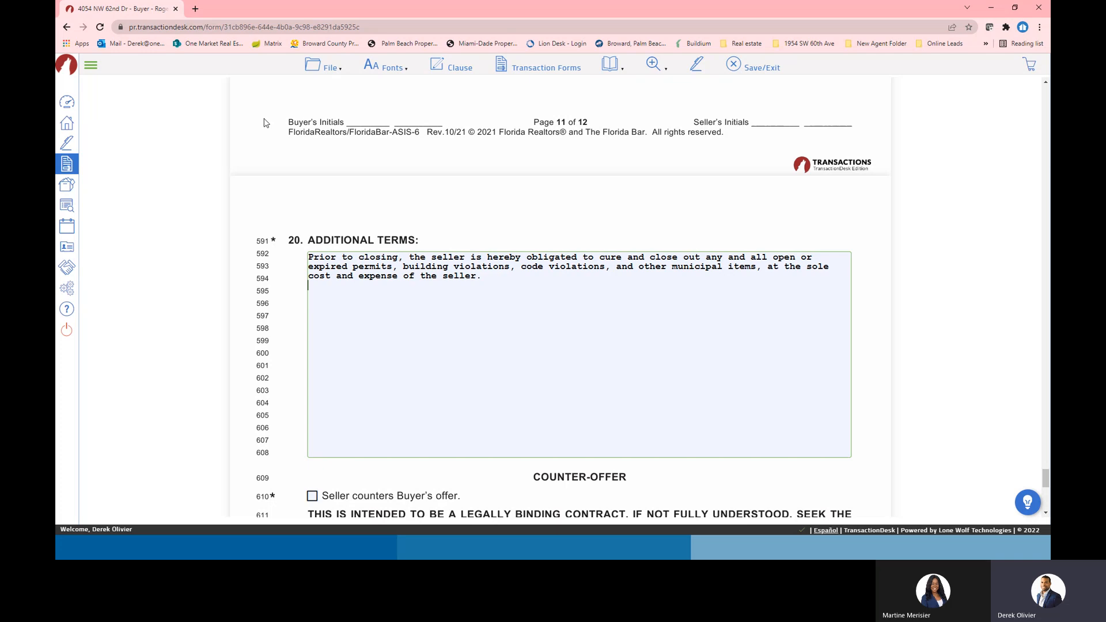
Insert the 'Payment over appraisal' office clause into Additional Terms
{"action": "left_click", "coordinate": [459, 68]}
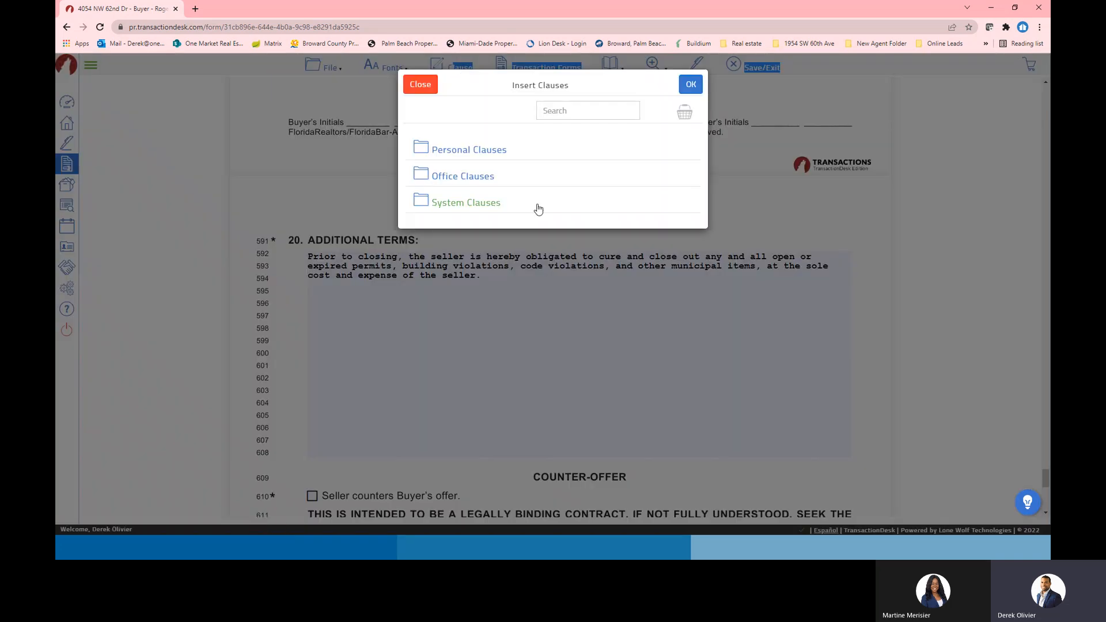
{"action": "left_click", "coordinate": [447, 176]}
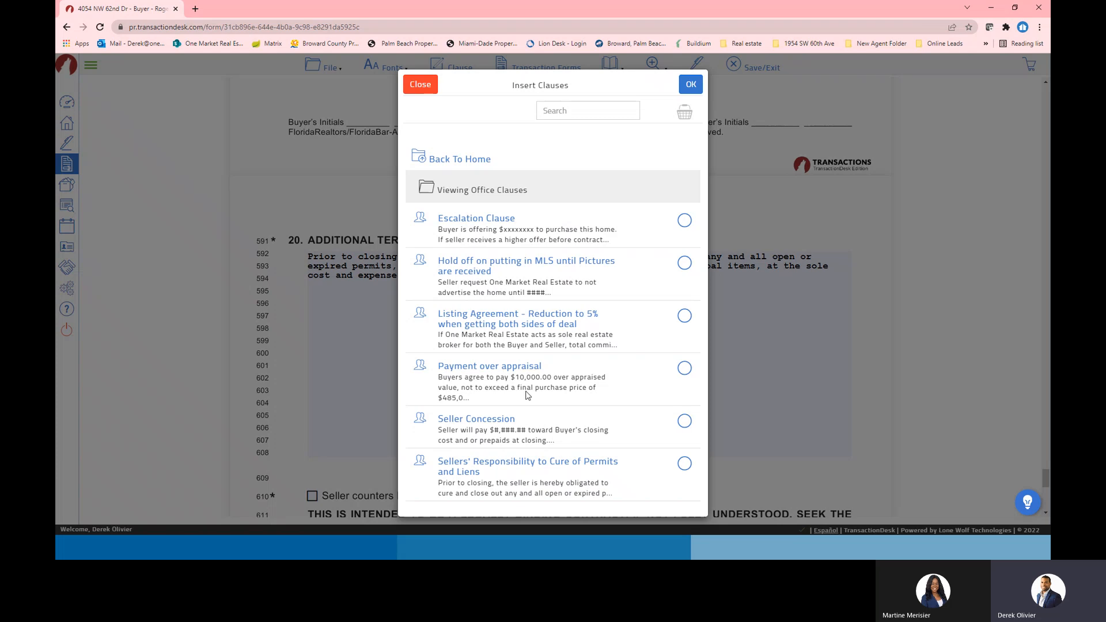
{"action": "left_click", "coordinate": [684, 368]}
{"action": "left_click", "coordinate": [691, 84]}
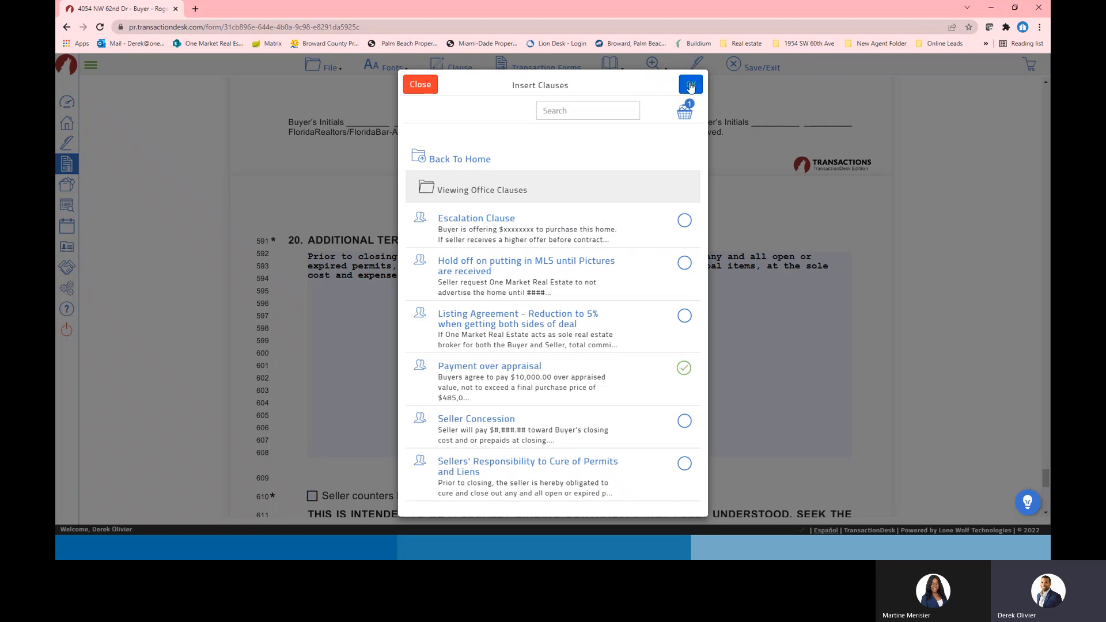
Separate the two clauses with a blank line and change $10,000.00 to $25,000.00
{"action": "left_click", "coordinate": [308, 284]}
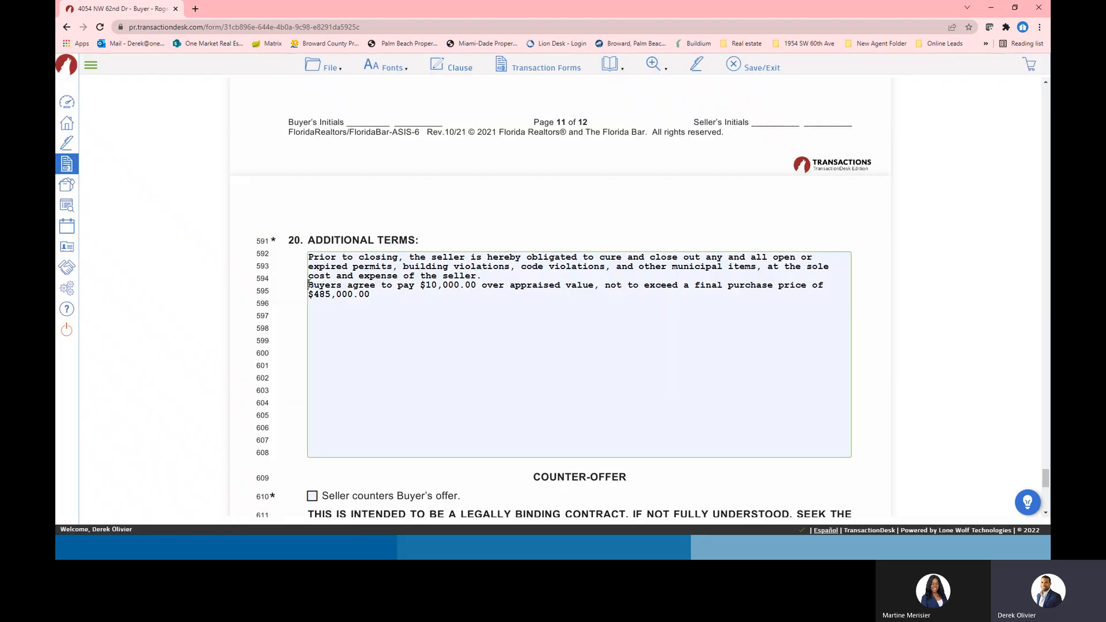
{"action": "key", "text": "Return"}
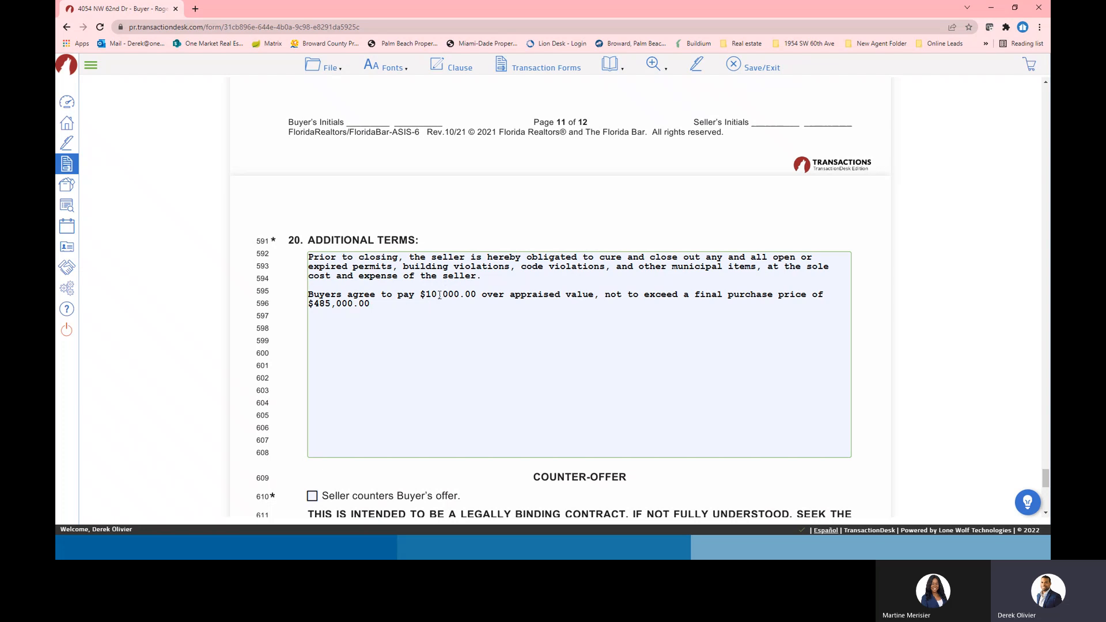
{"action": "key", "text": "BackSpace"}
{"action": "key", "text": "BackSpace"}
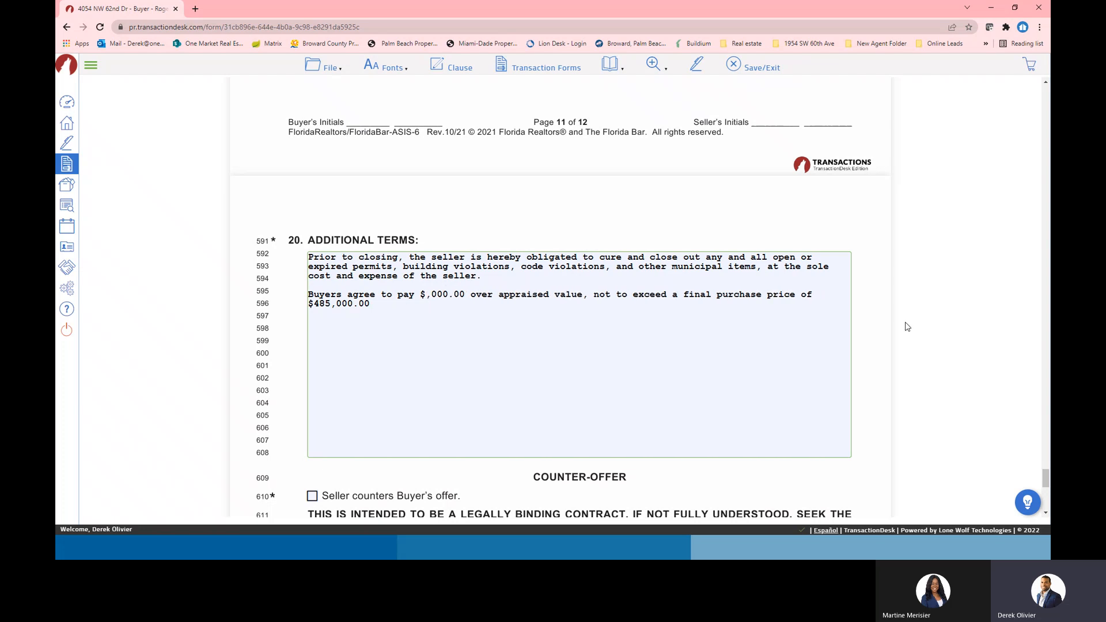
{"action": "type", "text": "25"}
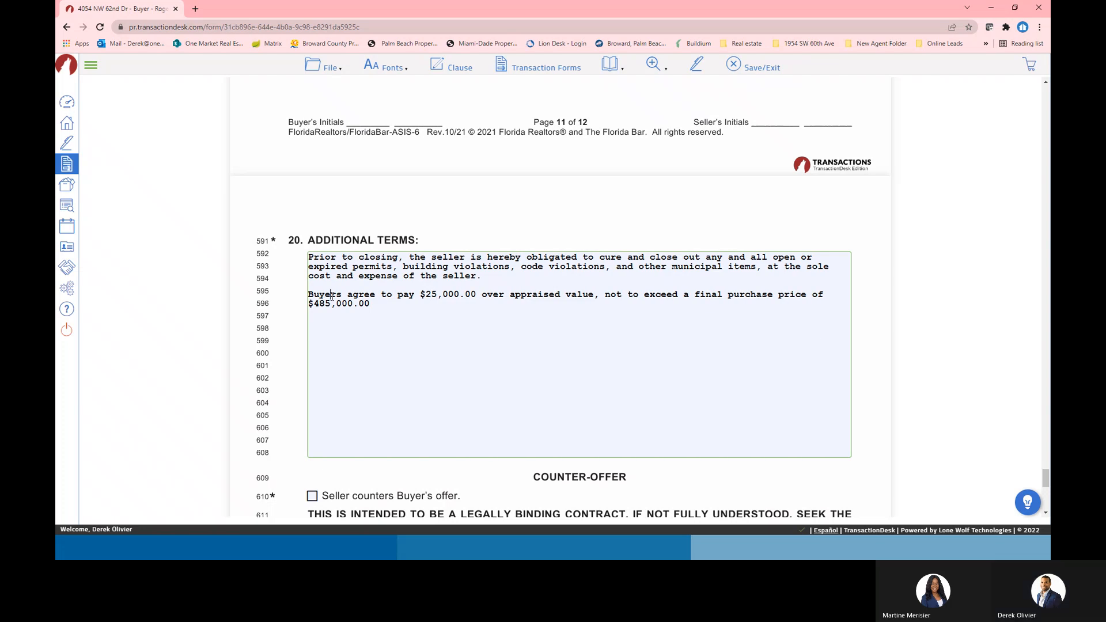
{"action": "left_click", "coordinate": [665, 353]}
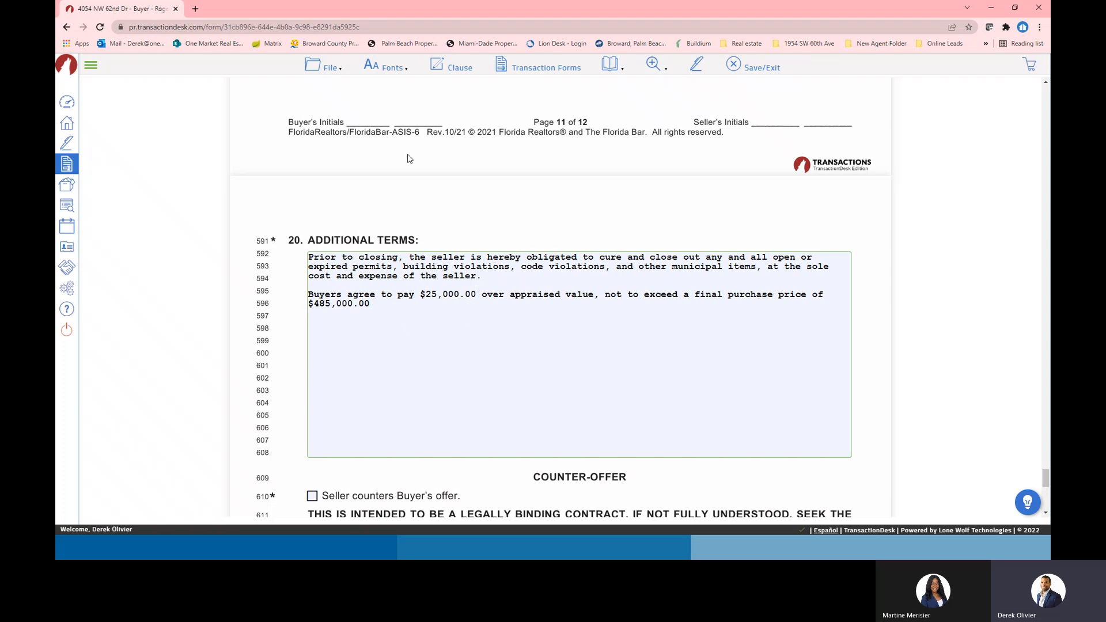
{"action": "left_click", "coordinate": [449, 65]}
{"action": "left_click", "coordinate": [478, 176]}
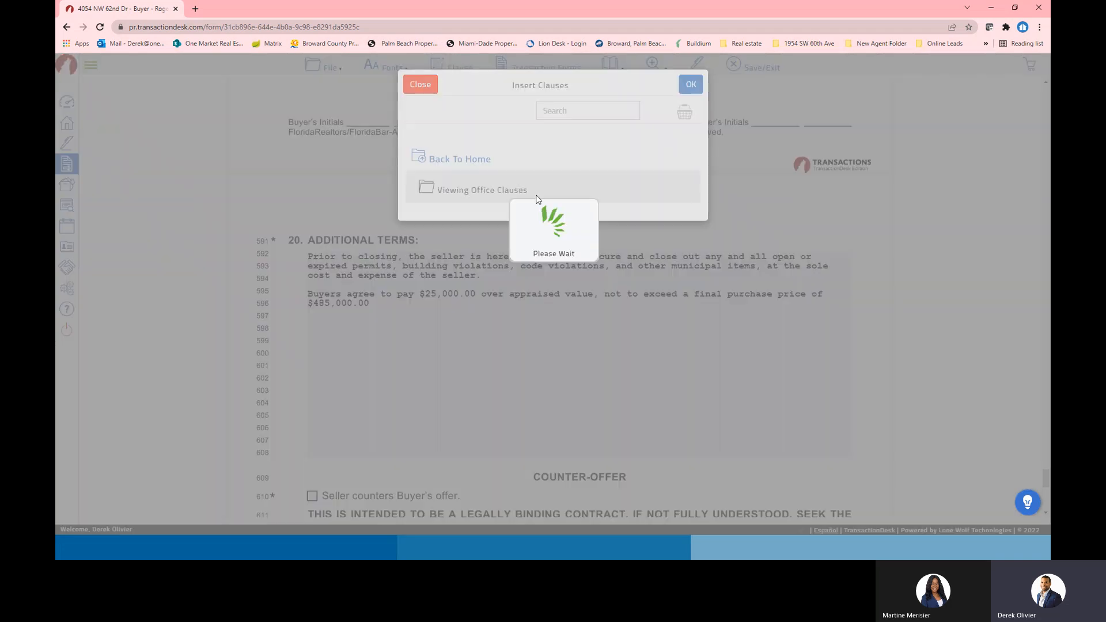
{"action": "left_click", "coordinate": [420, 84]}
{"action": "left_click", "coordinate": [454, 68]}
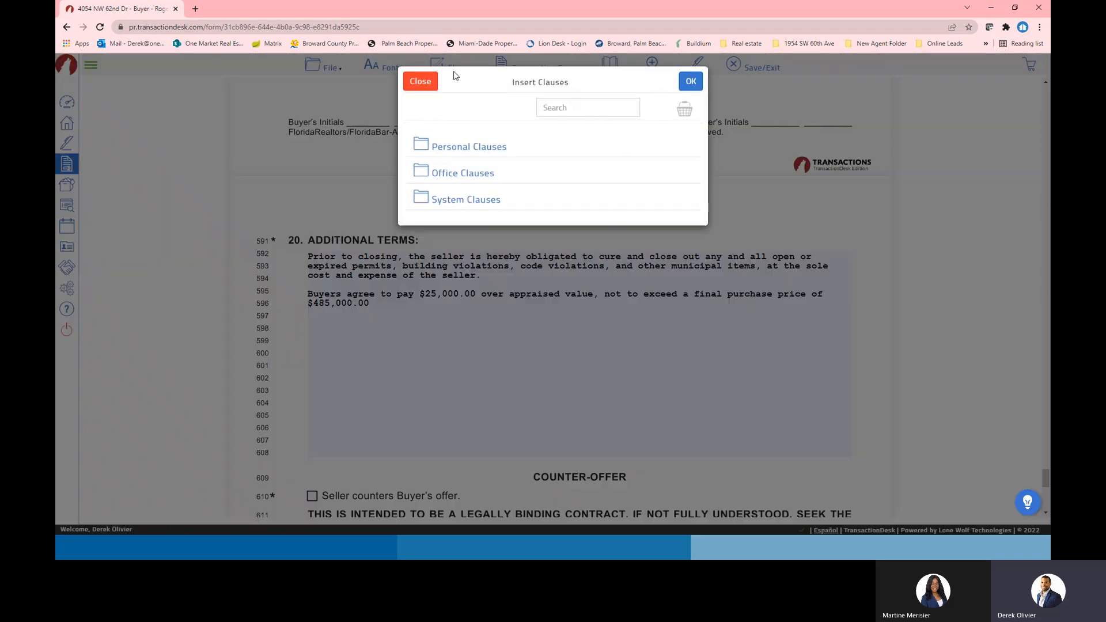
{"action": "left_click", "coordinate": [452, 154]}
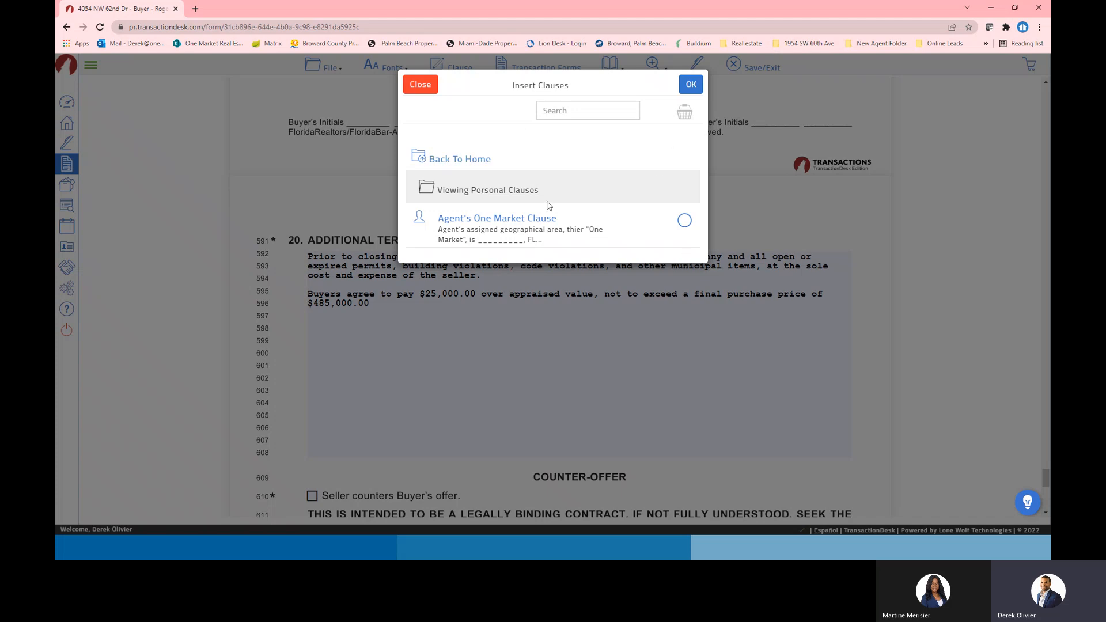
{"action": "left_click", "coordinate": [412, 85]}
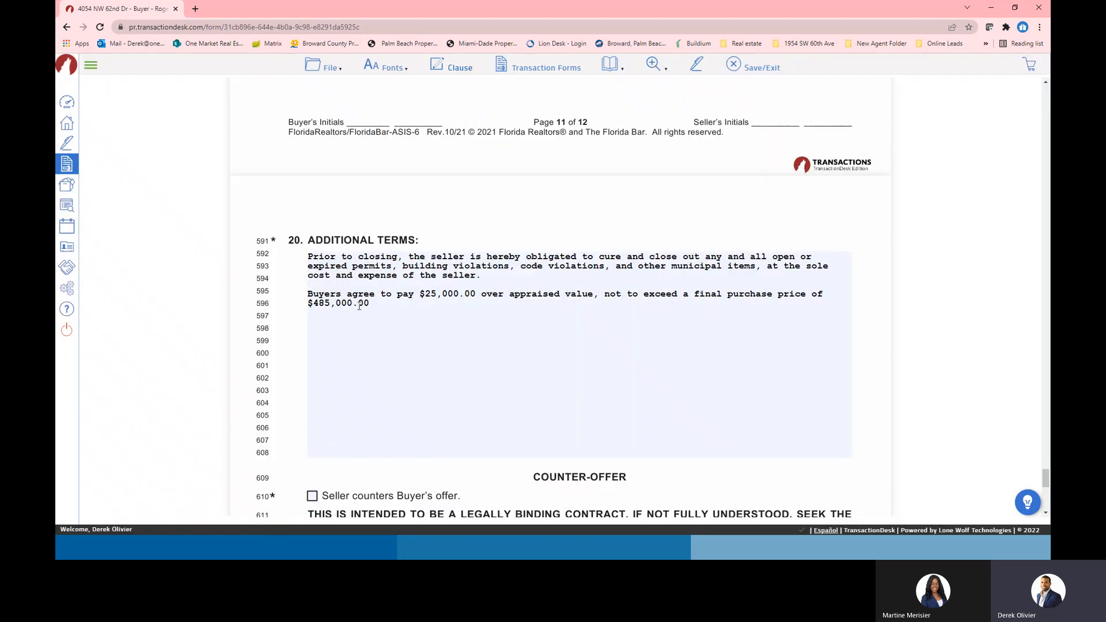
{"action": "left_click", "coordinate": [384, 310]}
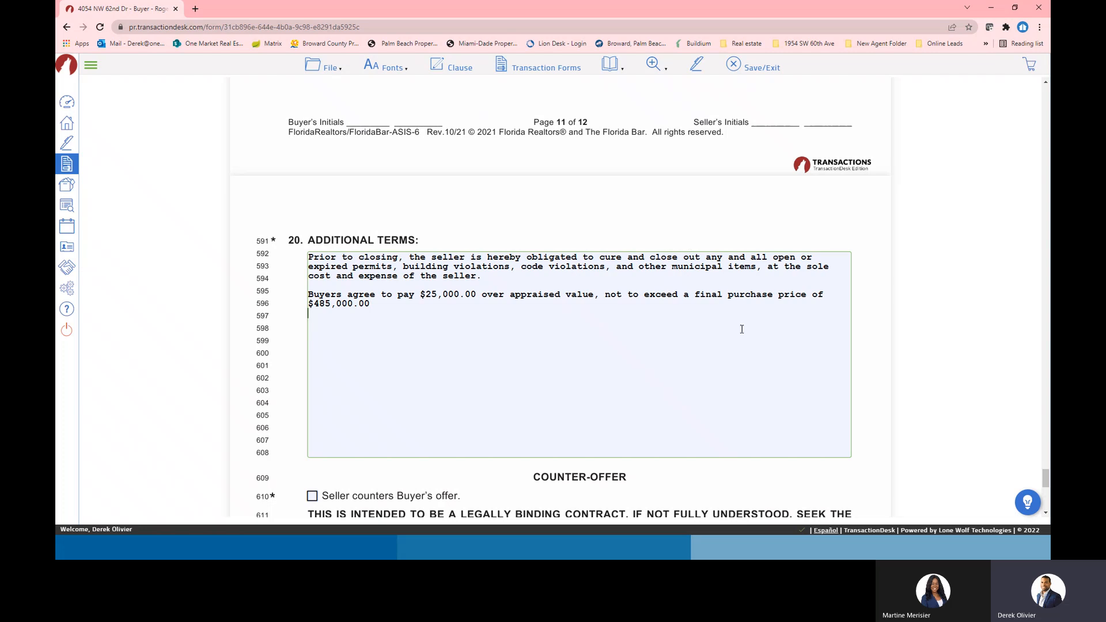
Look over the completed AS IS contract and send it to a new Authentisign envelope
{"action": "scroll", "coordinate": [709, 326], "scroll_direction": "up", "scroll_amount": 5}
{"action": "scroll", "coordinate": [732, 349], "scroll_direction": "down", "scroll_amount": 6}
{"action": "scroll", "coordinate": [652, 349], "scroll_direction": "up", "scroll_amount": 6}
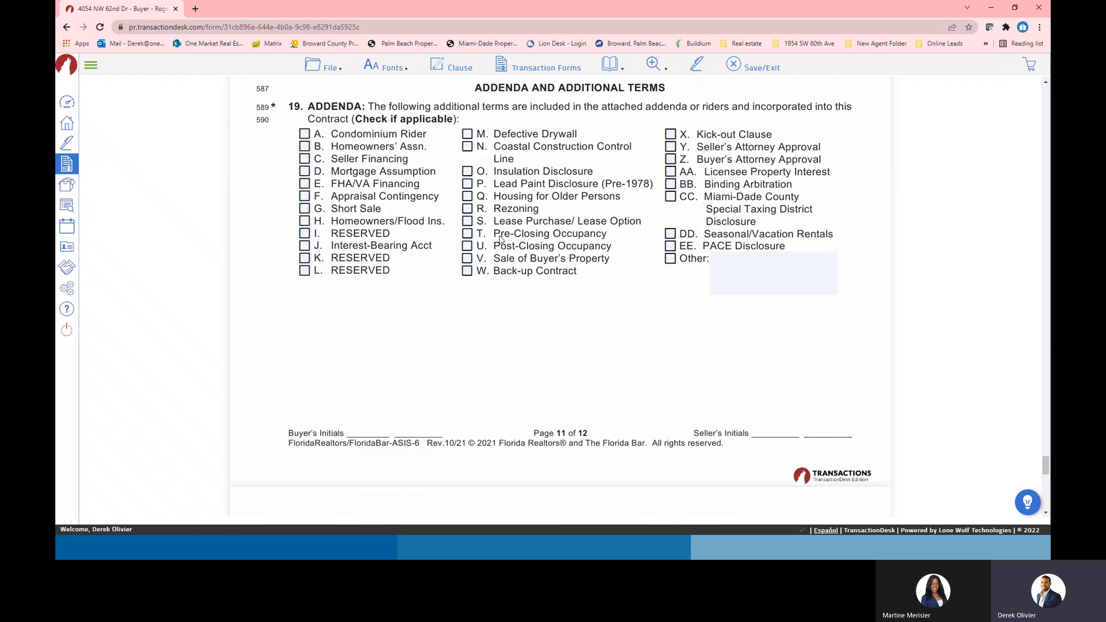
{"action": "scroll", "coordinate": [574, 340], "scroll_direction": "down", "scroll_amount": 1}
{"action": "scroll", "coordinate": [571, 343], "scroll_direction": "down", "scroll_amount": 6}
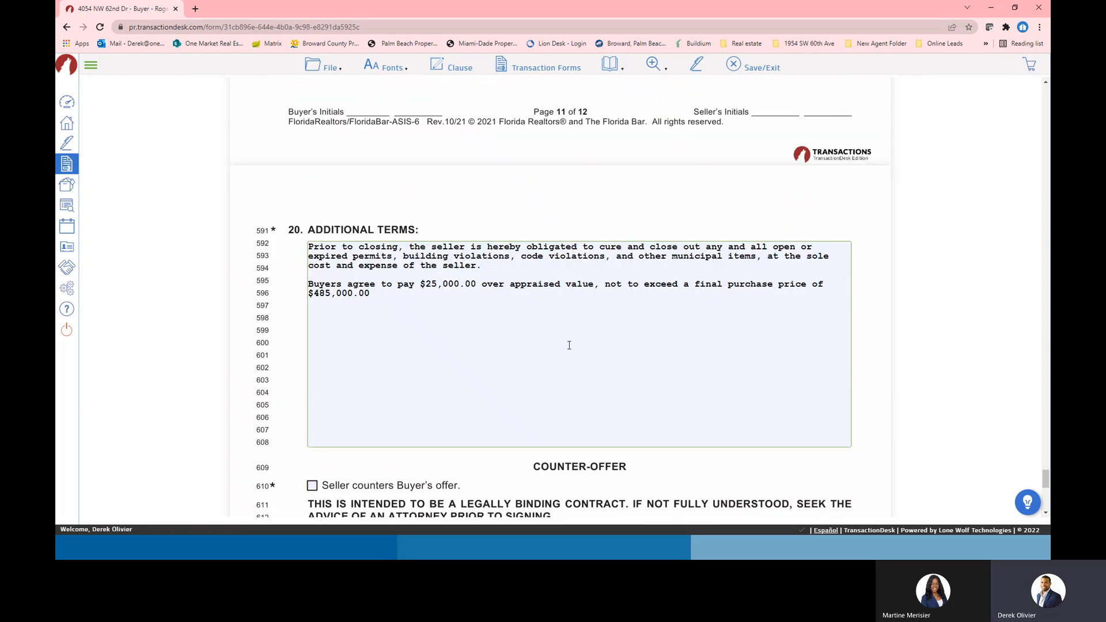
{"action": "scroll", "coordinate": [496, 296], "scroll_direction": "up", "scroll_amount": 5}
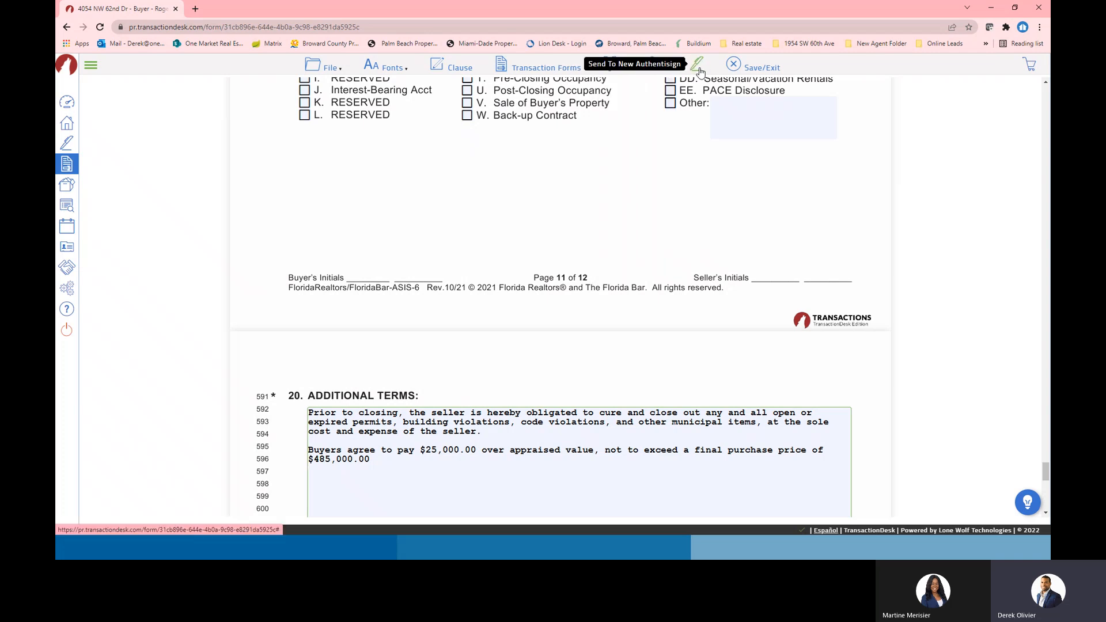
{"action": "scroll", "coordinate": [570, 280], "scroll_direction": "down", "scroll_amount": 8}
{"action": "scroll", "coordinate": [568, 287], "scroll_direction": "up", "scroll_amount": 10}
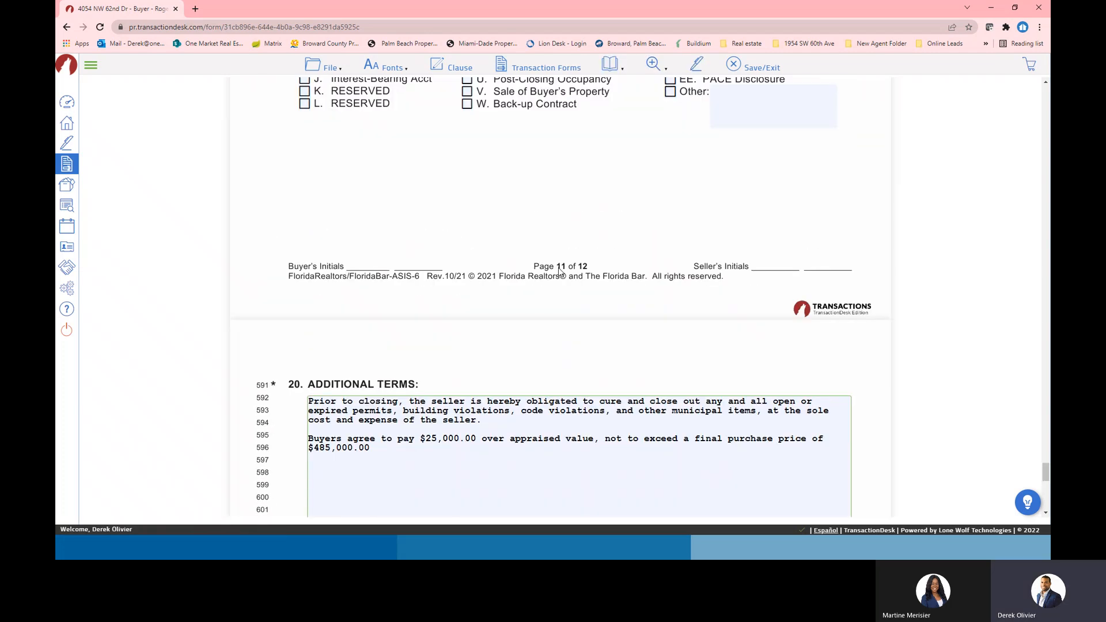
{"action": "scroll", "coordinate": [501, 382], "scroll_direction": "down", "scroll_amount": 8}
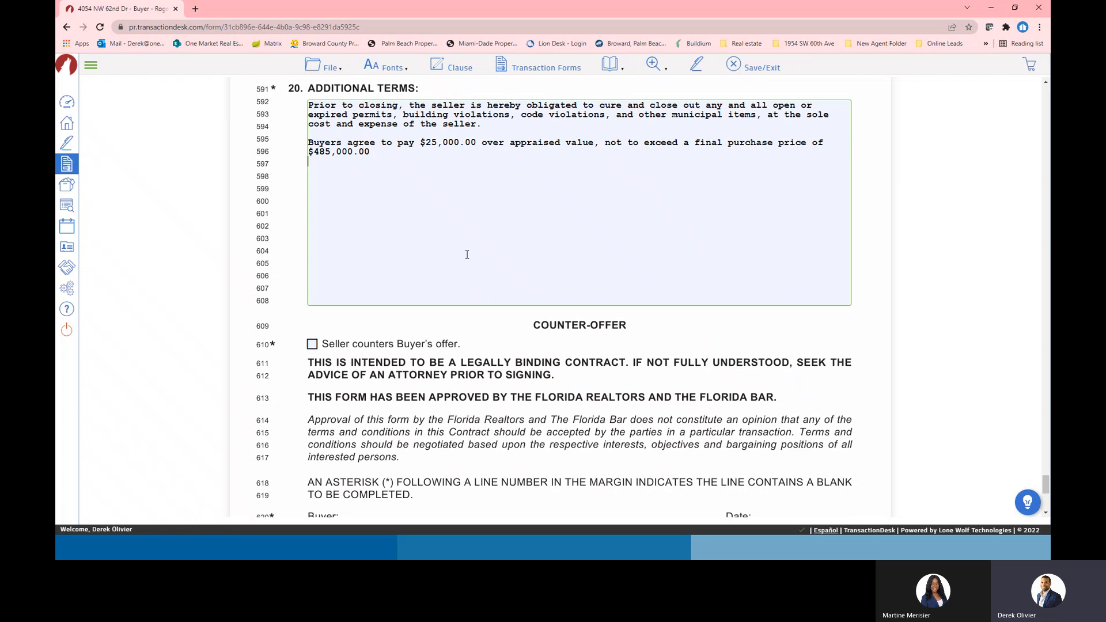
{"action": "scroll", "coordinate": [466, 254], "scroll_direction": "up", "scroll_amount": 7}
{"action": "left_click", "coordinate": [699, 68]}
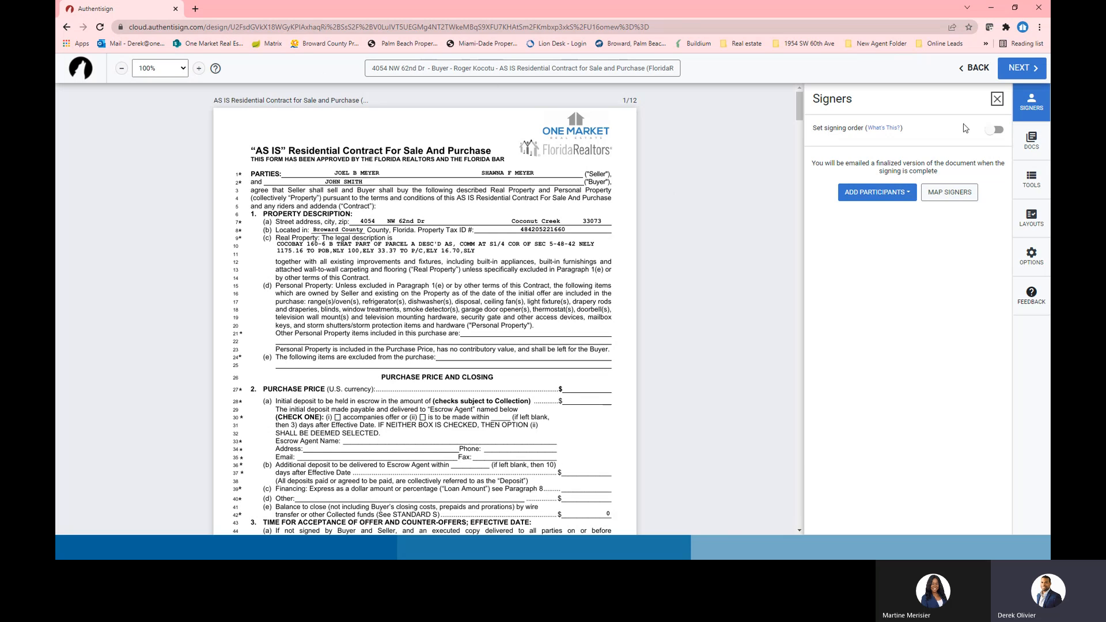
From the transaction's contacts, select only the buyer as remote signer, leaving both sellers unselected
{"action": "left_click", "coordinate": [1031, 103]}
{"action": "left_click", "coordinate": [1031, 103]}
{"action": "left_click", "coordinate": [892, 196]}
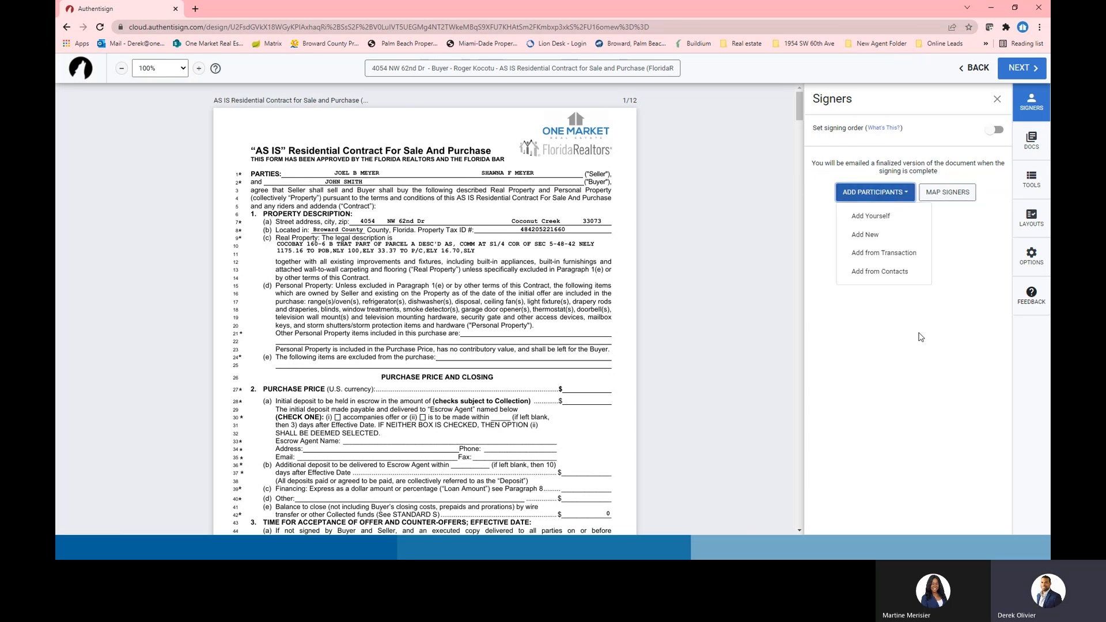
{"action": "left_click", "coordinate": [876, 254]}
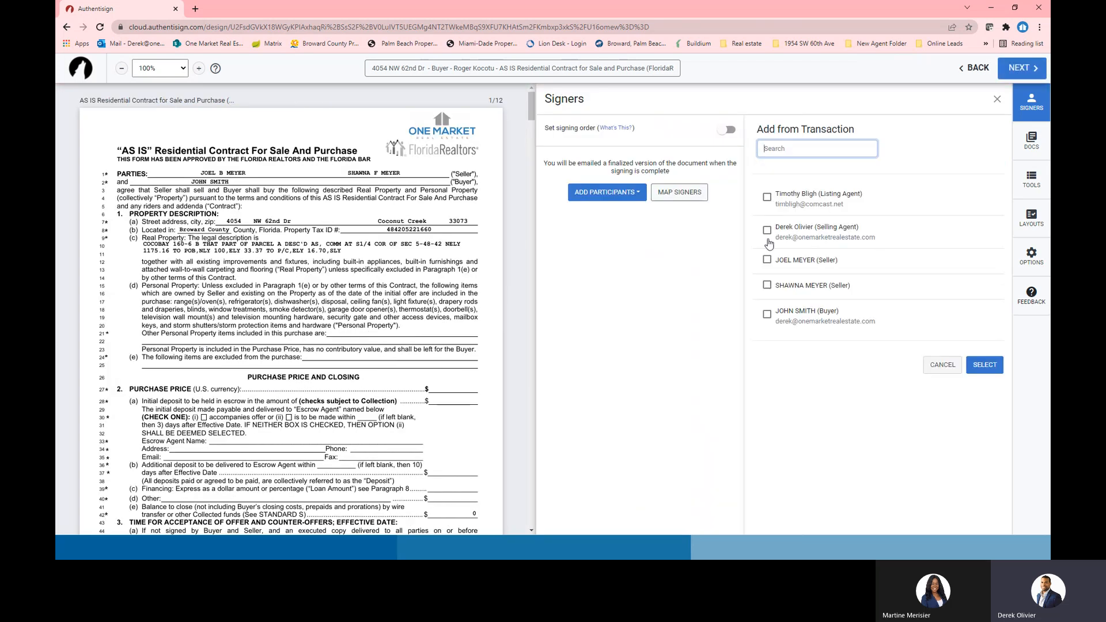
{"action": "left_click", "coordinate": [767, 315]}
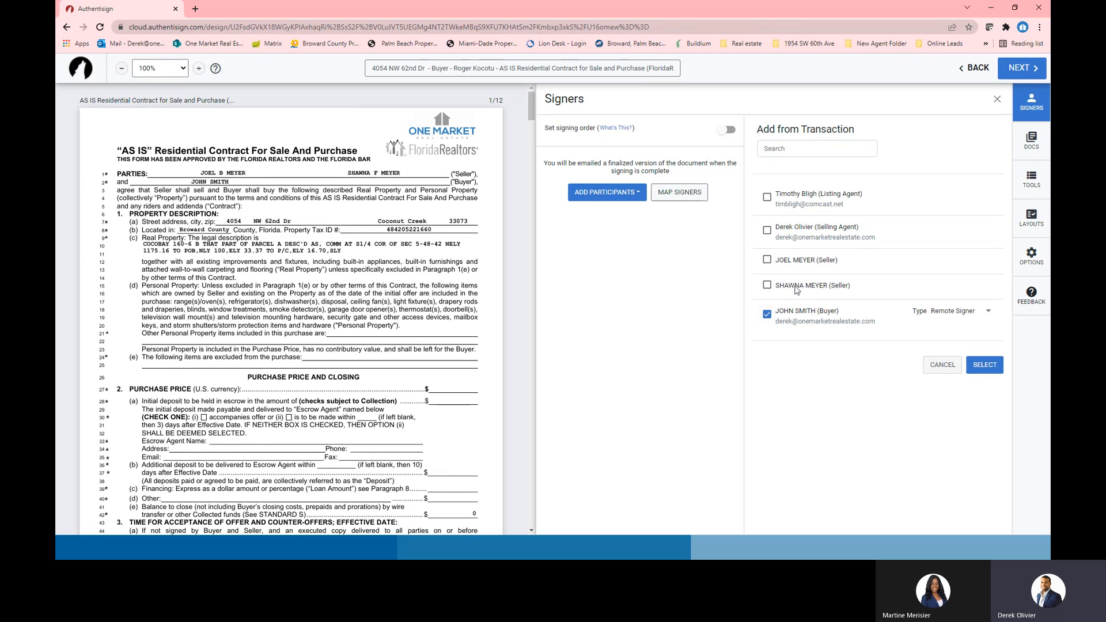
{"action": "left_click", "coordinate": [767, 259]}
{"action": "left_click", "coordinate": [767, 285]}
{"action": "left_click", "coordinate": [767, 260]}
{"action": "left_click", "coordinate": [767, 285]}
{"action": "left_click", "coordinate": [985, 364]}
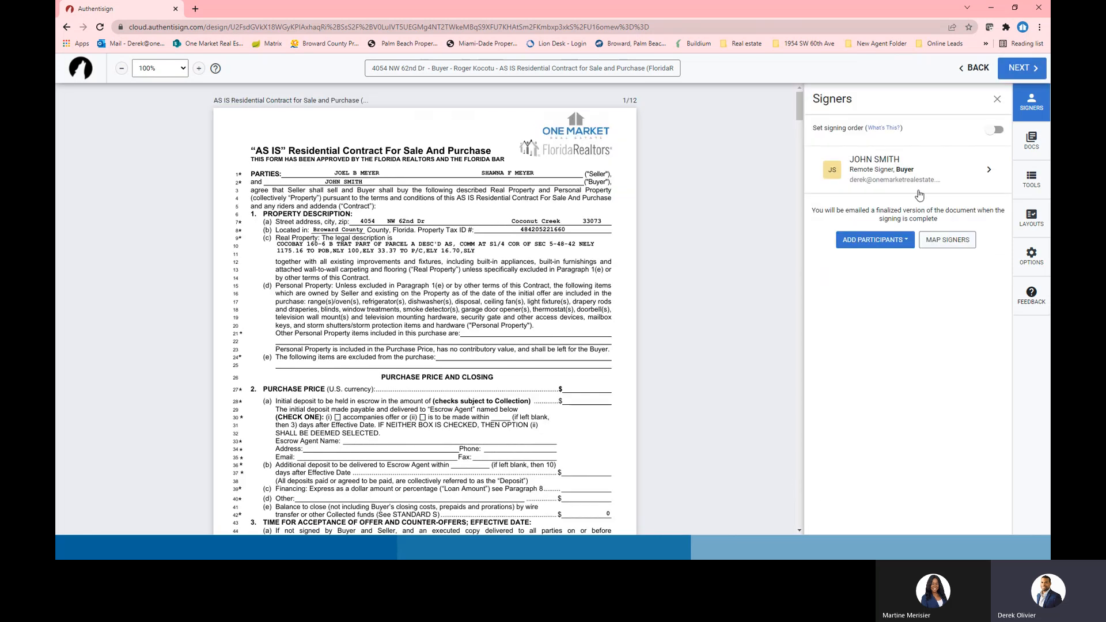
{"action": "left_click", "coordinate": [982, 173]}
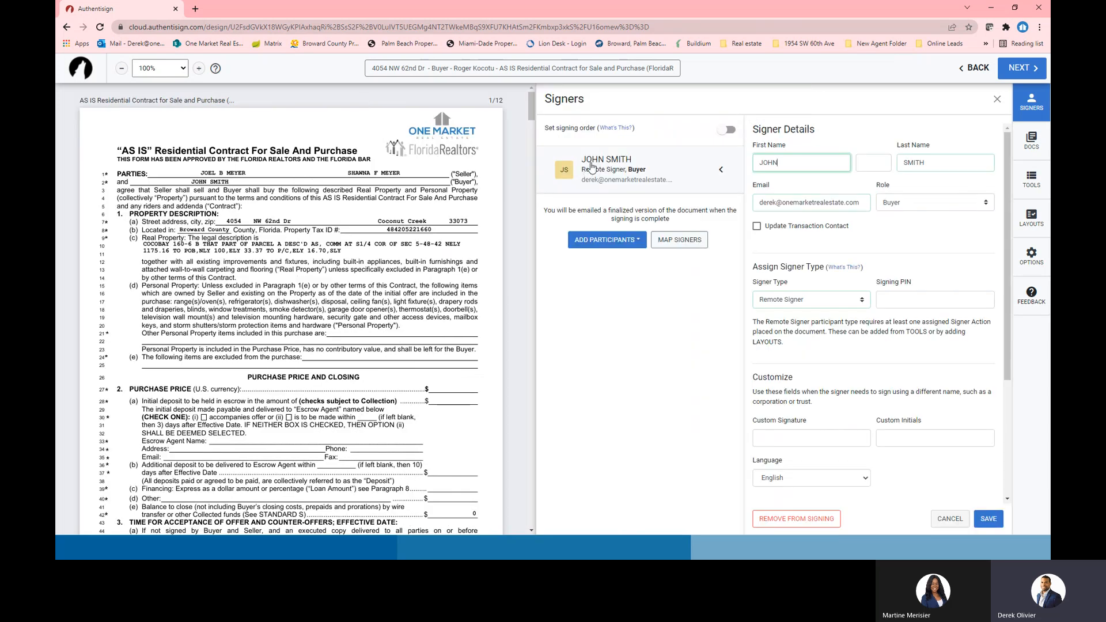
{"action": "left_click", "coordinate": [863, 304]}
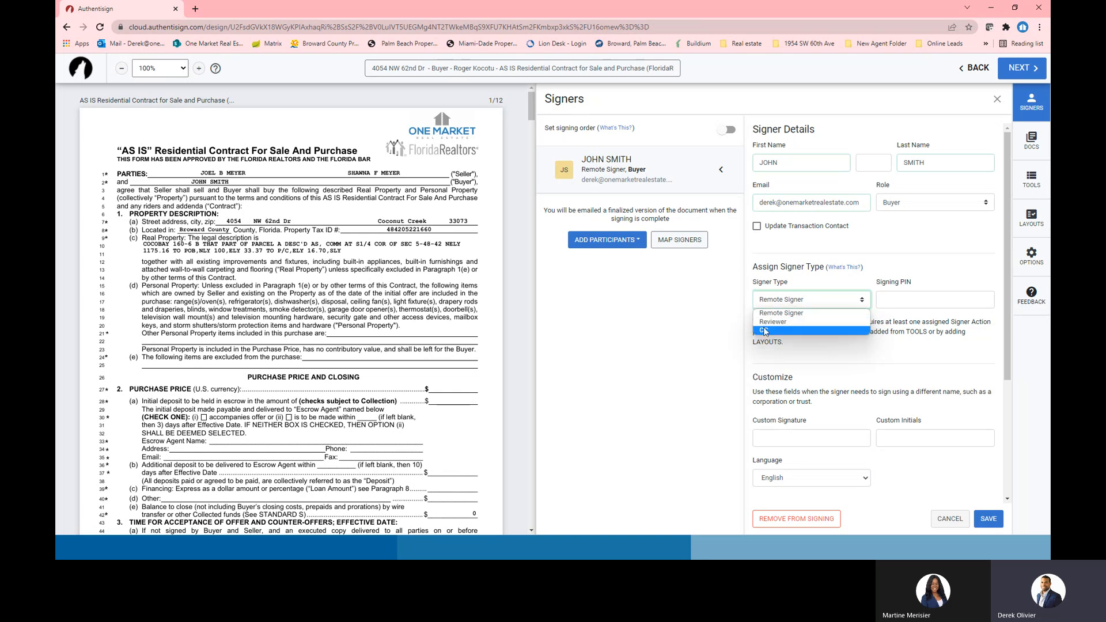
{"action": "left_click", "coordinate": [942, 255]}
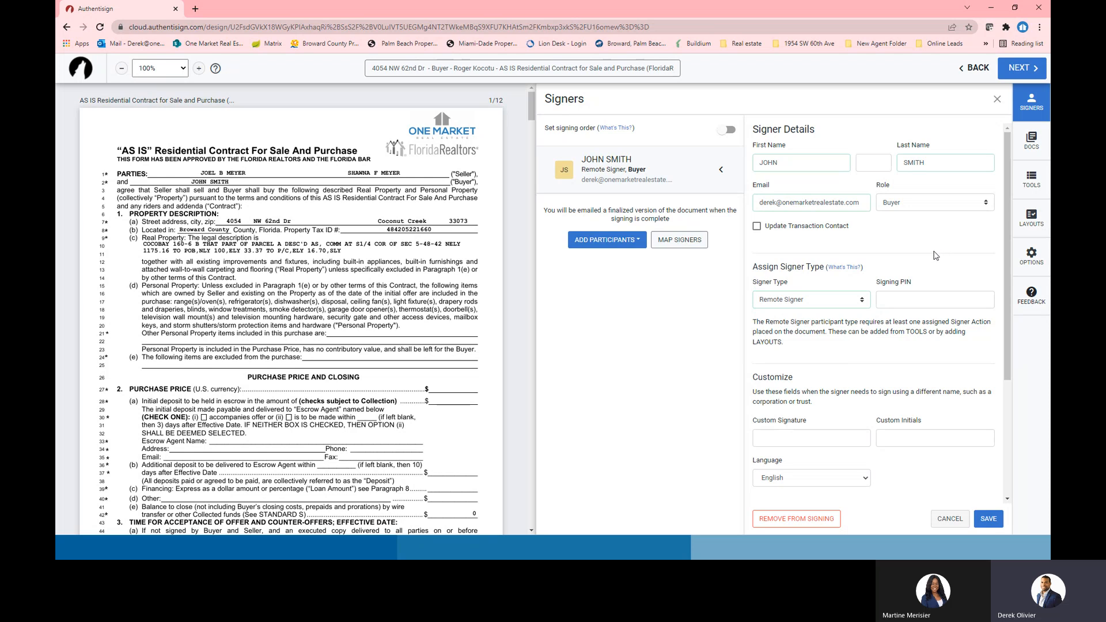
{"action": "left_click", "coordinate": [978, 525]}
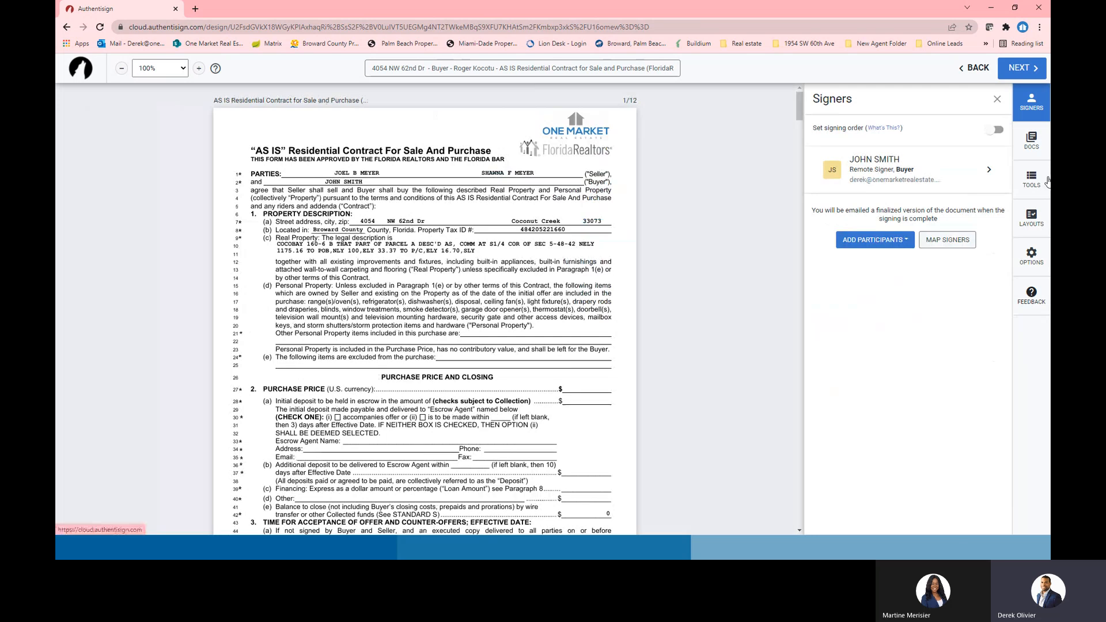
{"action": "scroll", "coordinate": [533, 273], "scroll_direction": "down", "scroll_amount": 3}
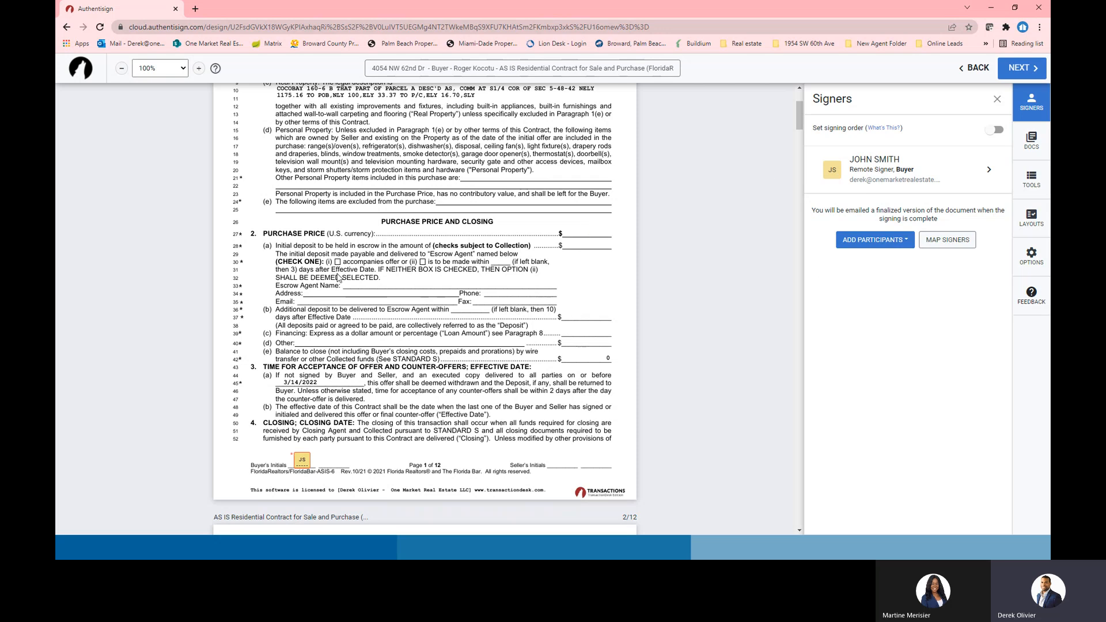
{"action": "scroll", "coordinate": [729, 133], "scroll_direction": "up", "scroll_amount": 3}
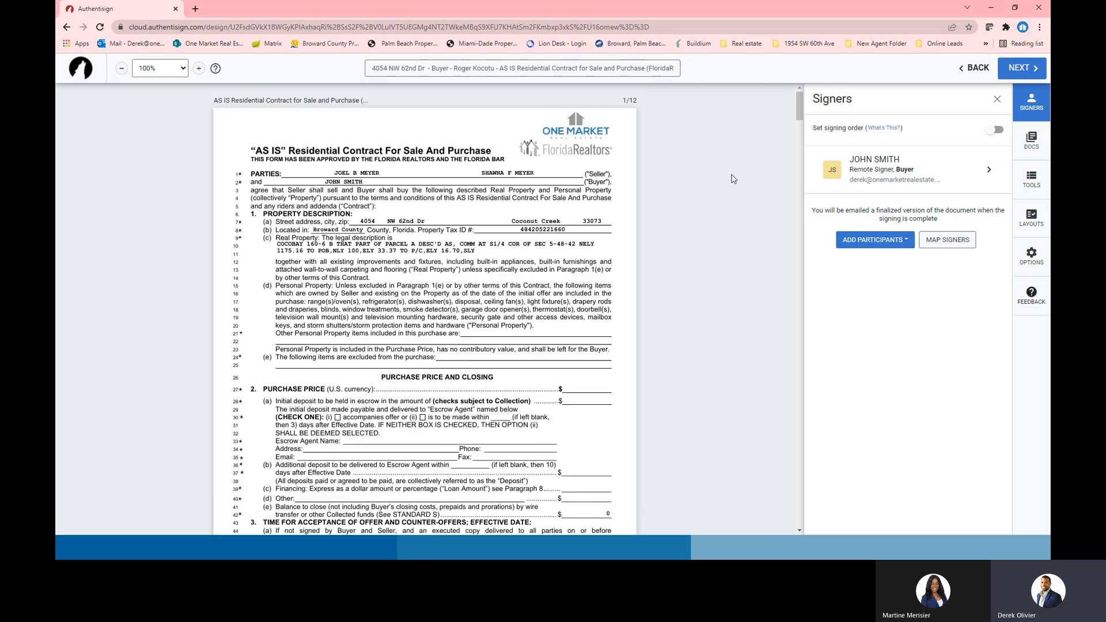
{"action": "scroll", "coordinate": [706, 299], "scroll_direction": "down", "scroll_amount": 4}
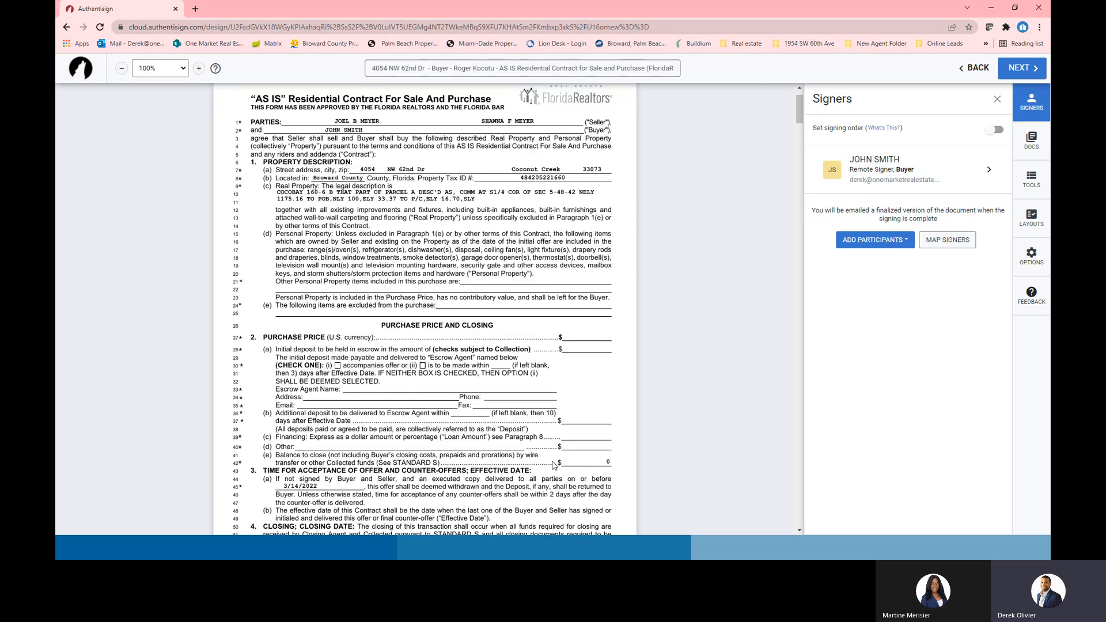
{"action": "left_click", "coordinate": [1035, 181]}
Add the CR-4a HOA disclosure rider and keep the AS IS contract first in the order
{"action": "left_click", "coordinate": [1035, 154]}
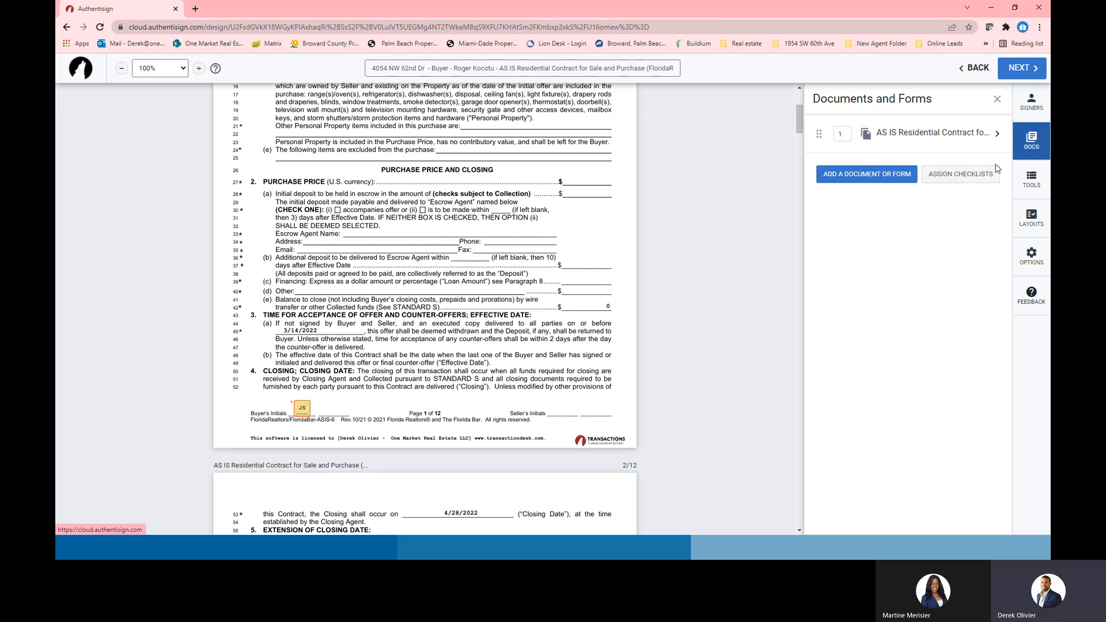
{"action": "left_click", "coordinate": [867, 174]}
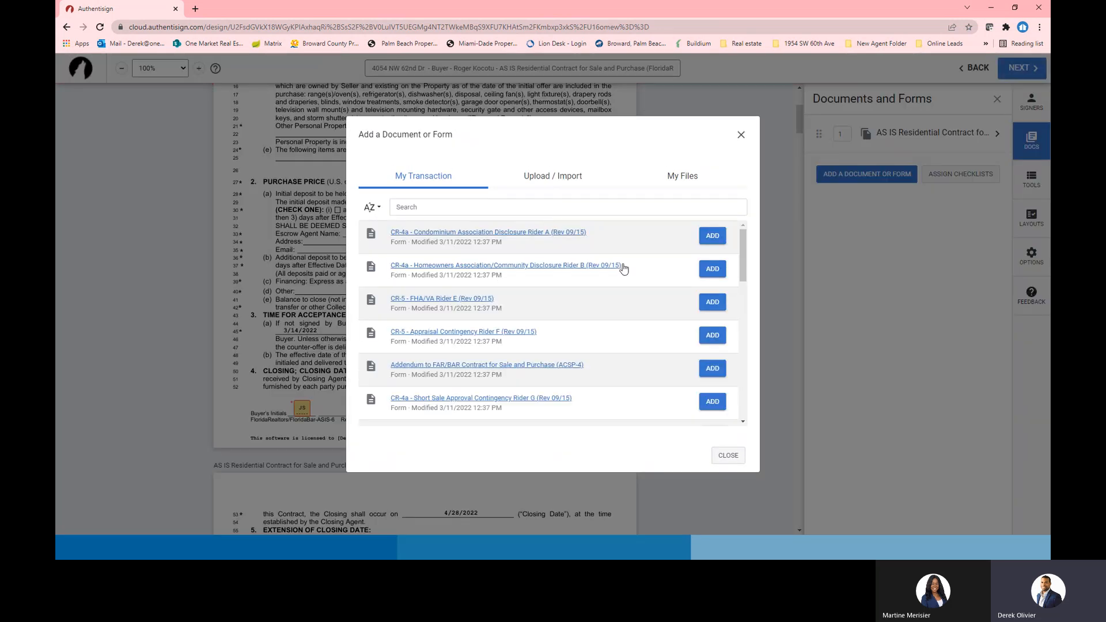
{"action": "left_click", "coordinate": [712, 270]}
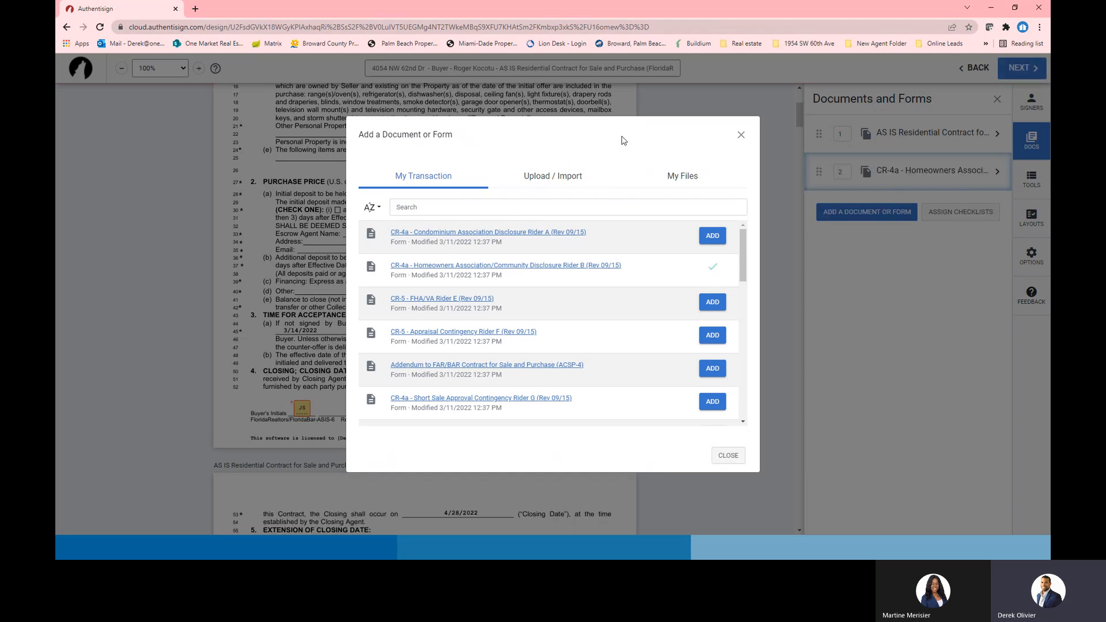
{"action": "left_click", "coordinate": [741, 135]}
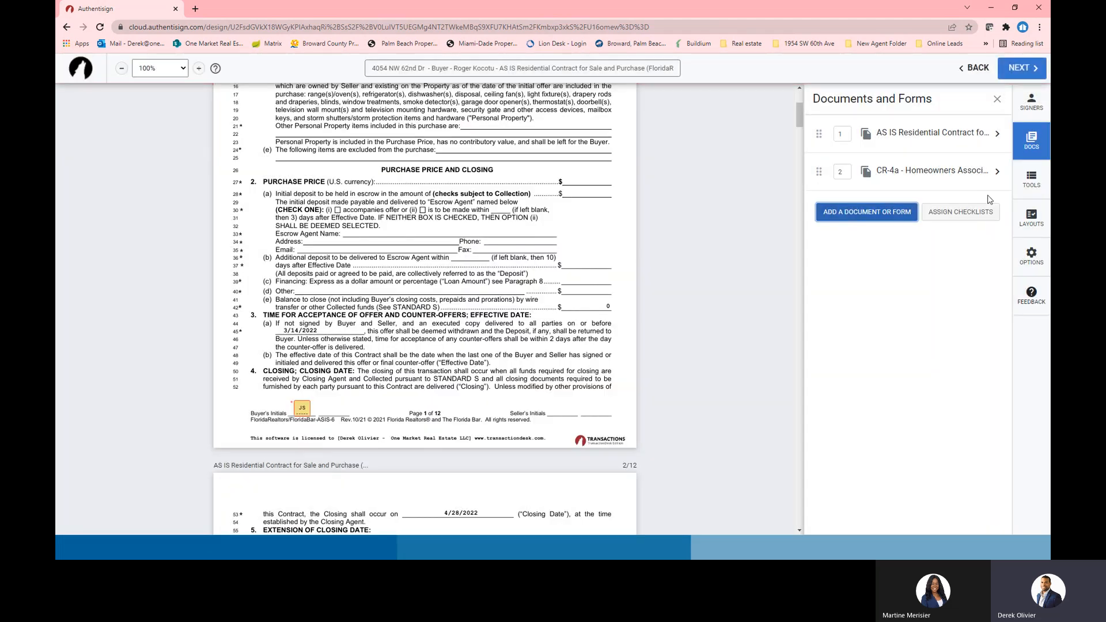
{"action": "scroll", "coordinate": [561, 396], "scroll_direction": "down", "scroll_amount": 20}
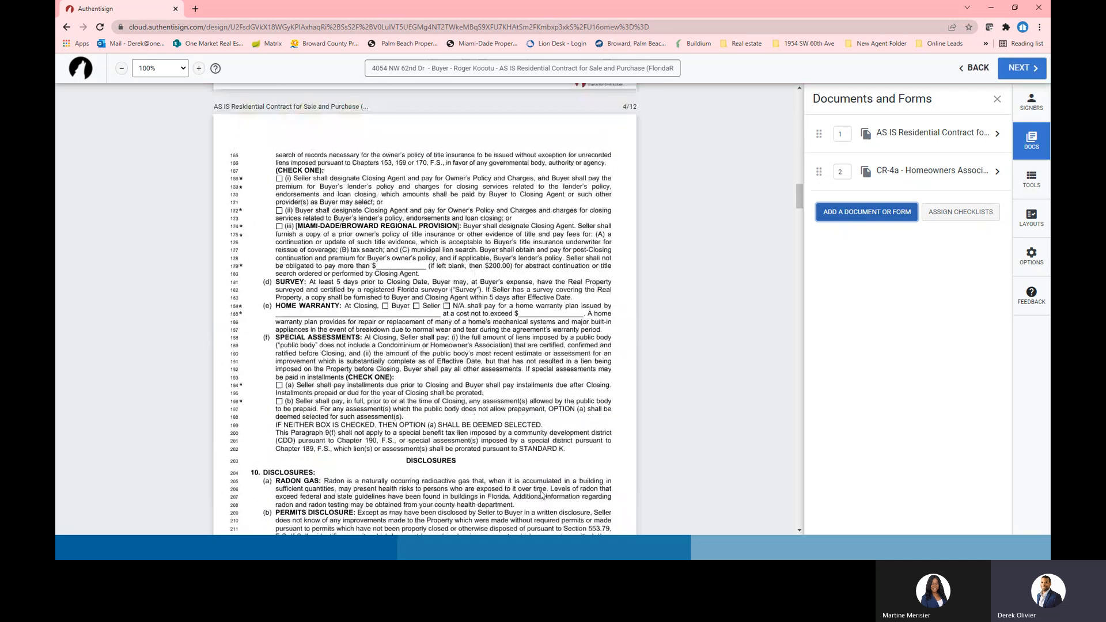
{"action": "left_click_drag", "start_coordinate": [799, 242], "coordinate": [799, 87]}
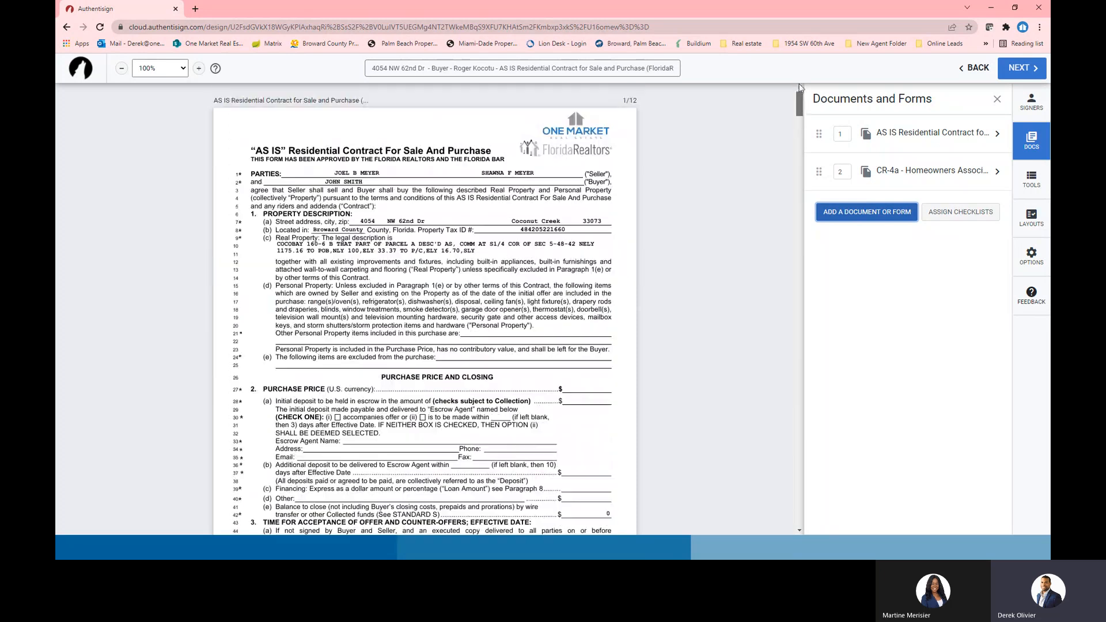
{"action": "left_click_drag", "start_coordinate": [818, 171], "coordinate": [819, 136]}
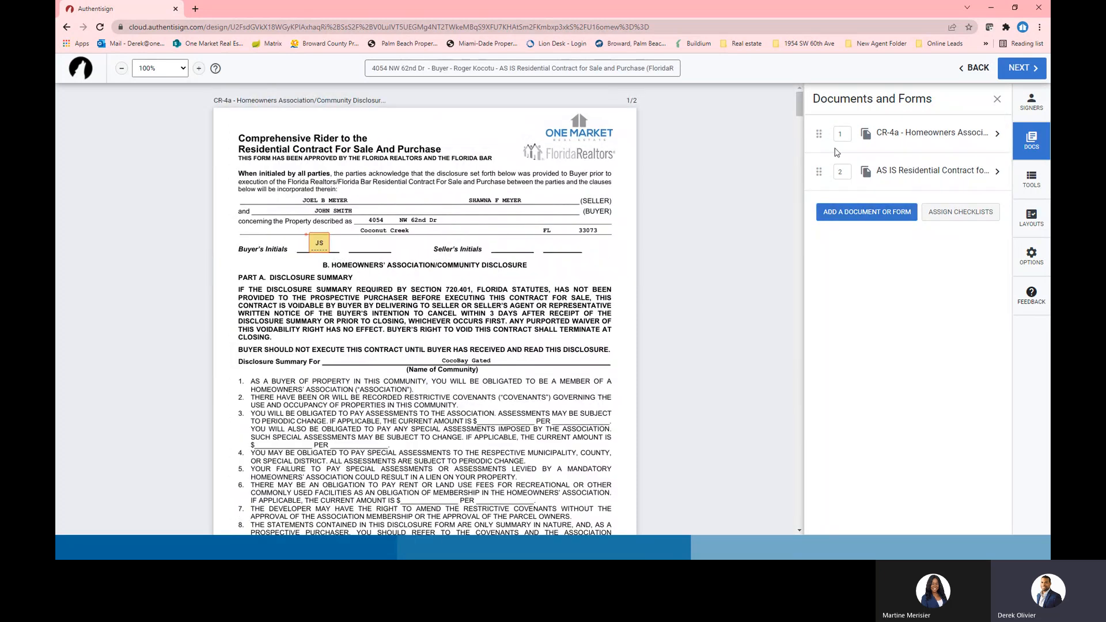
{"action": "left_click_drag", "start_coordinate": [819, 134], "coordinate": [818, 171]}
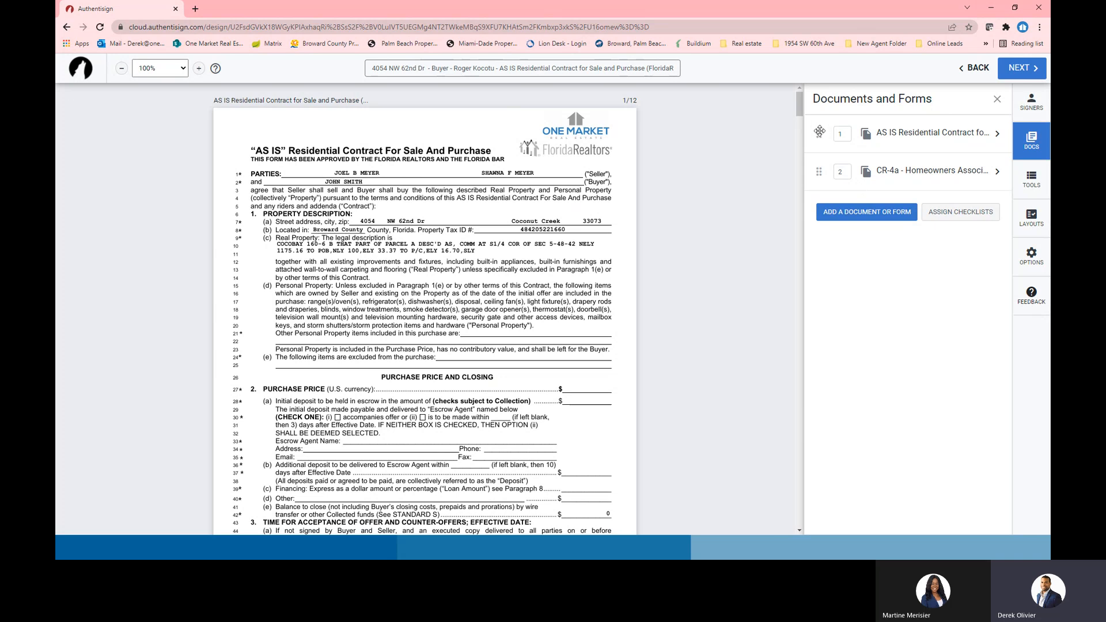
Start a computer file upload and browse a Desktop client folder's Offer 1 folder
{"action": "left_click", "coordinate": [870, 212]}
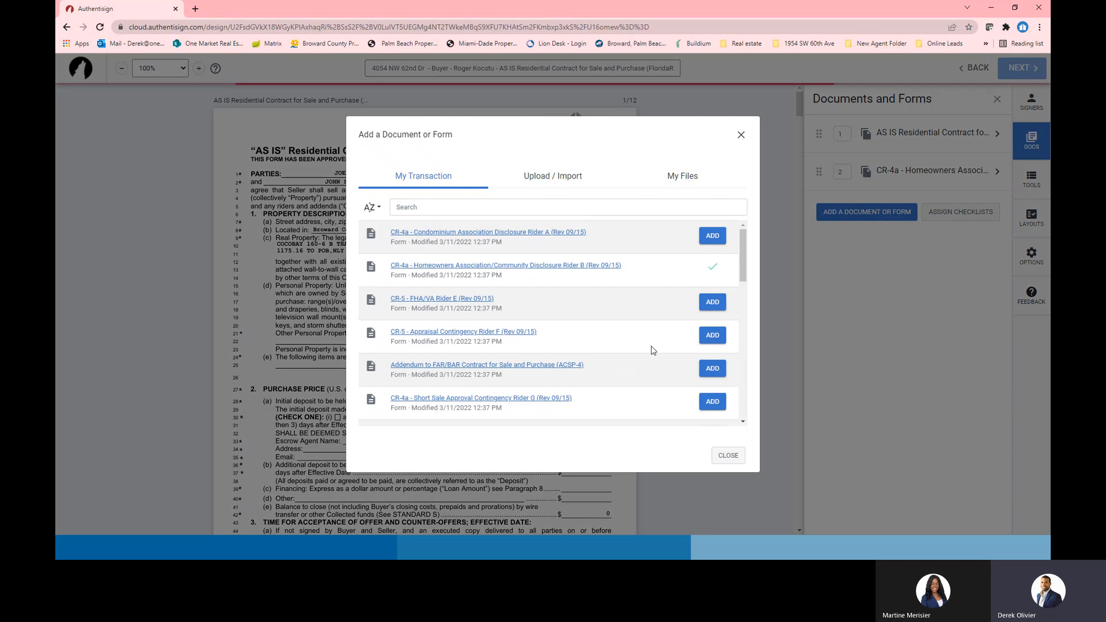
{"action": "left_click", "coordinate": [552, 176]}
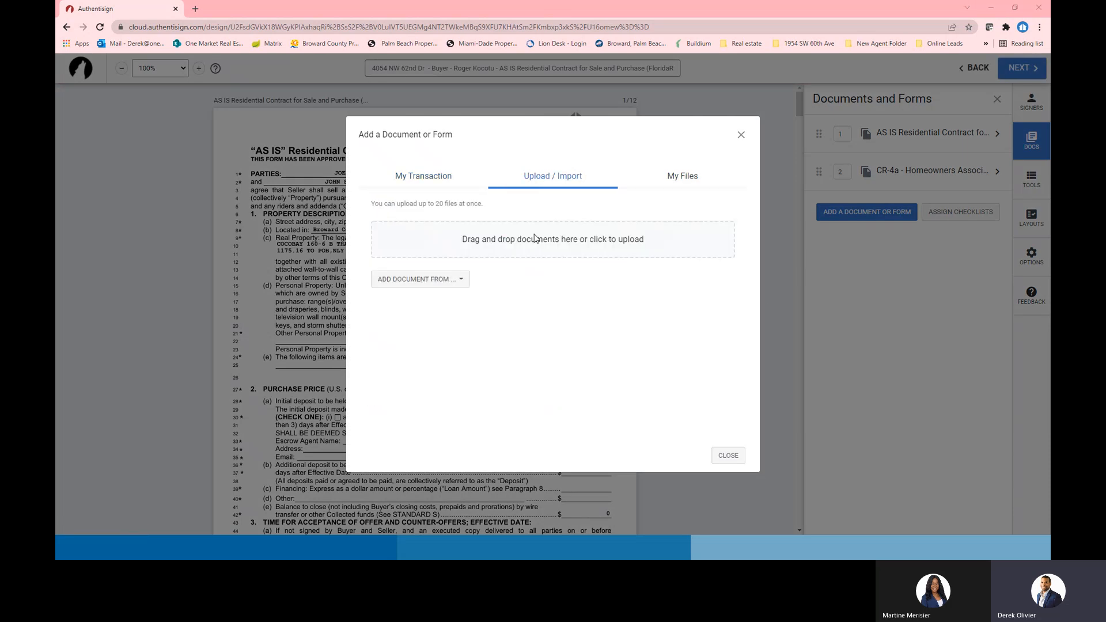
{"action": "left_click", "coordinate": [535, 238]}
{"action": "scroll", "coordinate": [131, 151], "scroll_direction": "up", "scroll_amount": 3}
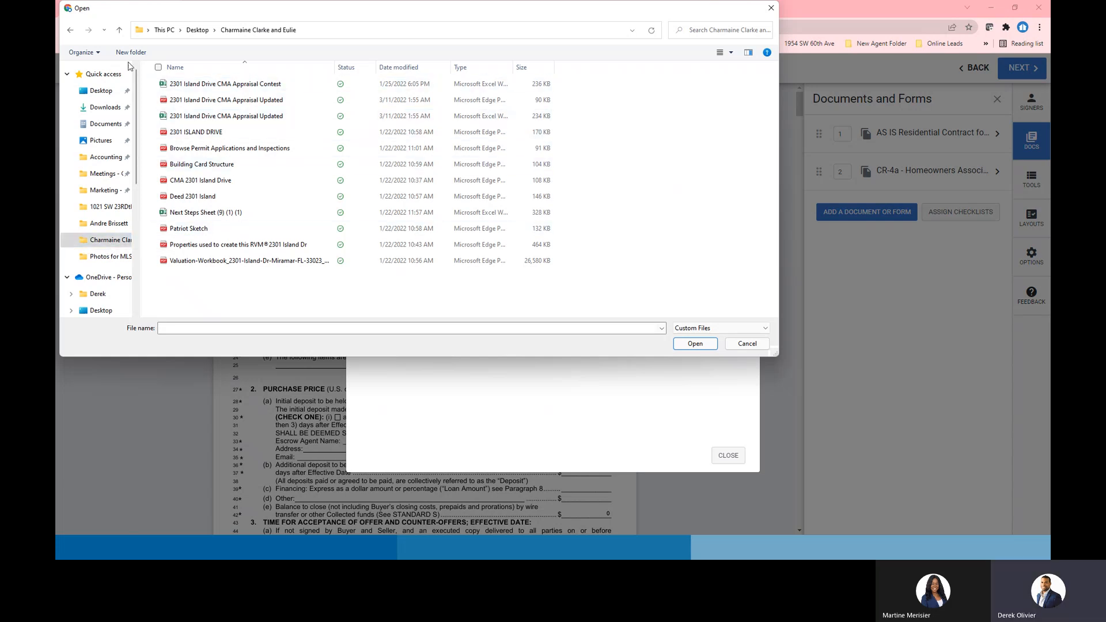
{"action": "left_click", "coordinate": [103, 91]}
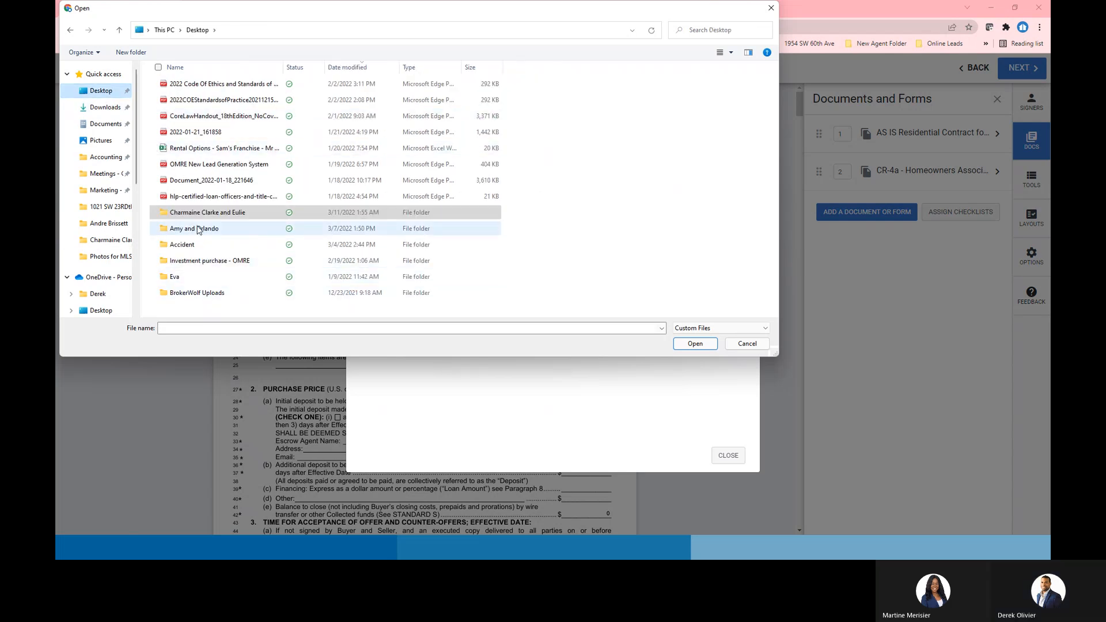
{"action": "double_click", "coordinate": [196, 228]}
{"action": "double_click", "coordinate": [184, 84]}
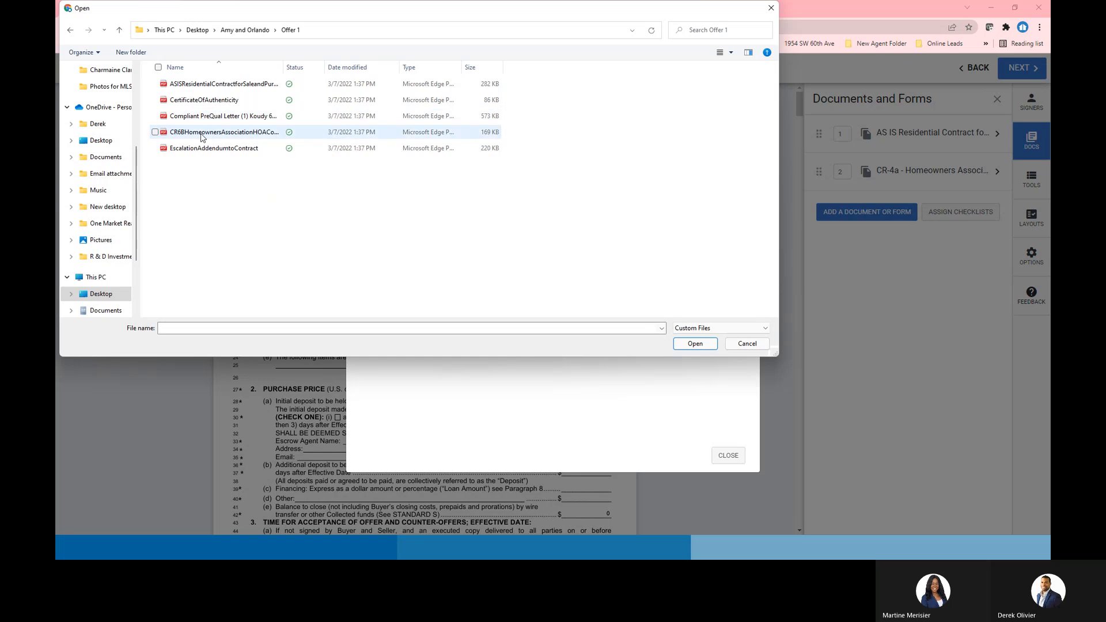
{"action": "left_click", "coordinate": [120, 30]}
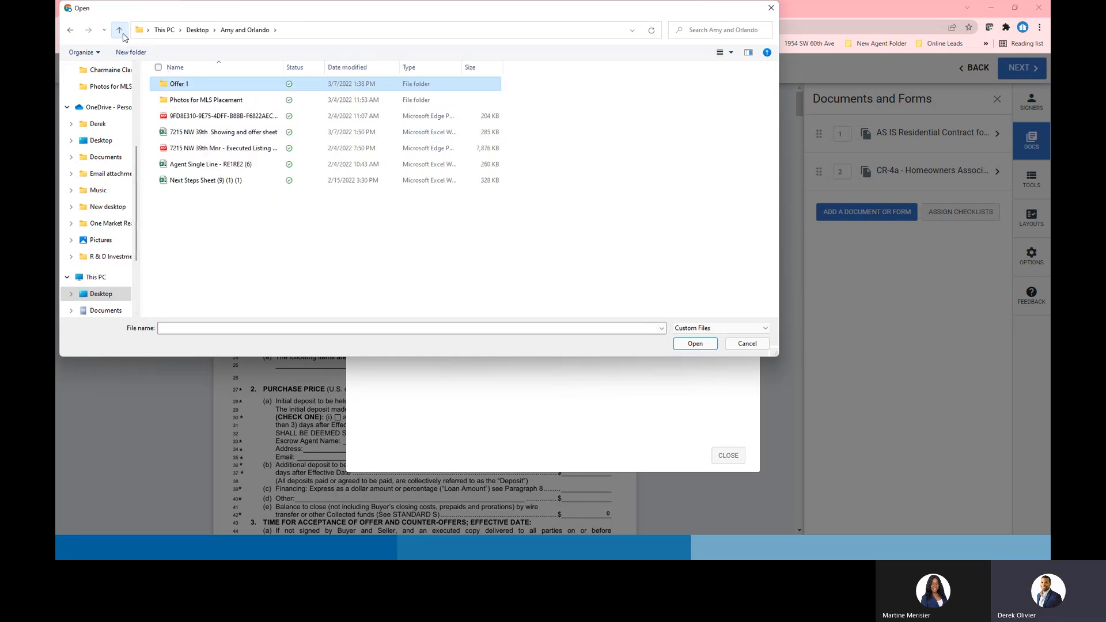
{"action": "left_click", "coordinate": [121, 31]}
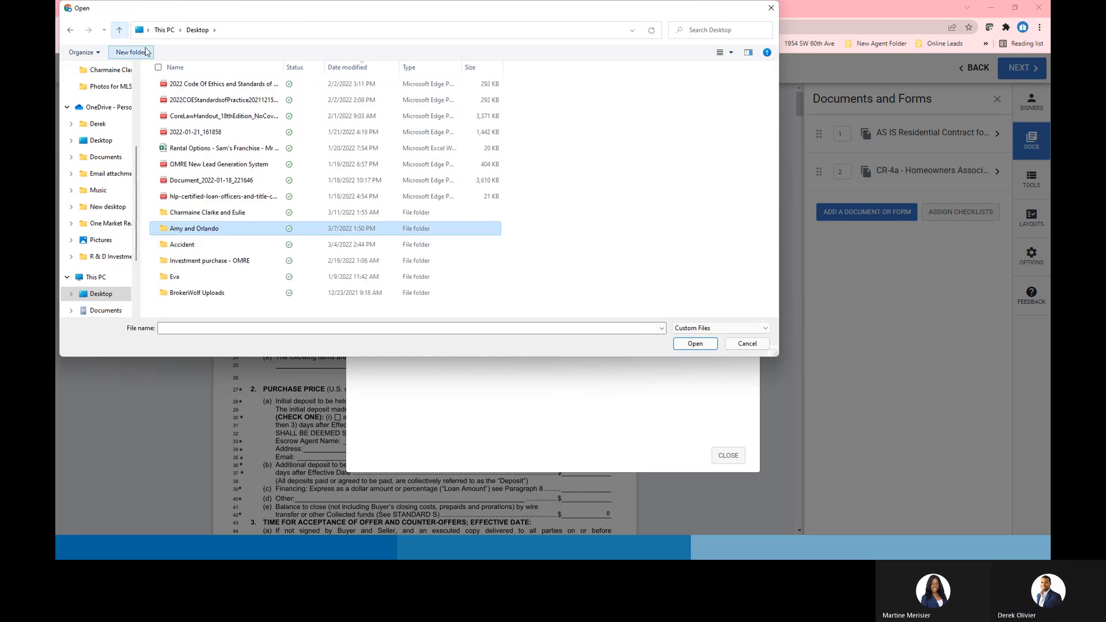
{"action": "double_click", "coordinate": [216, 213]}
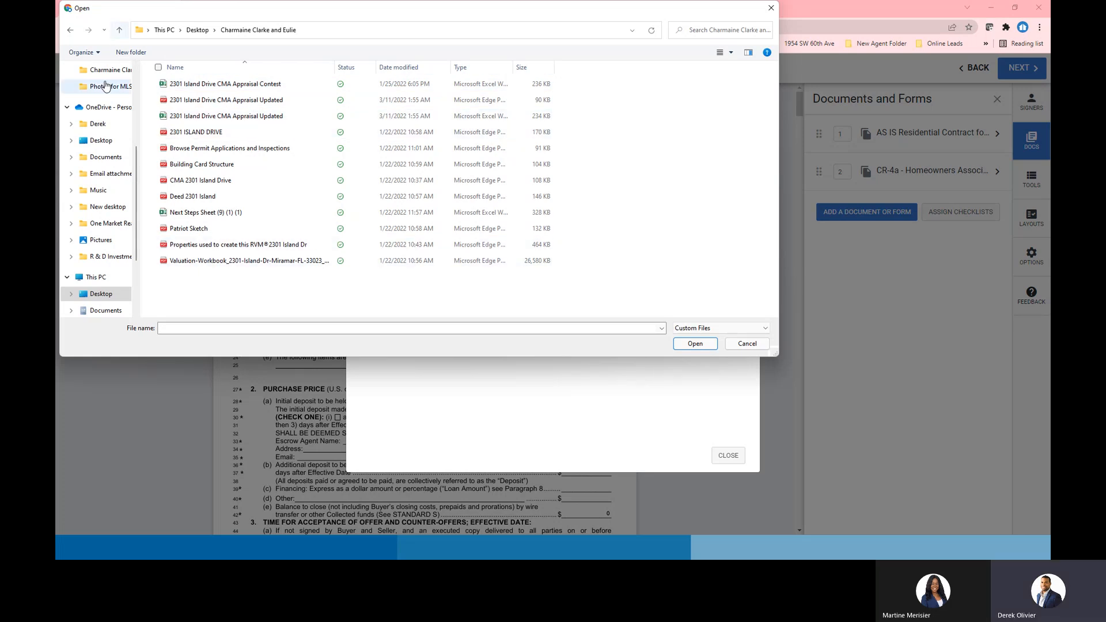
{"action": "scroll", "coordinate": [122, 211], "scroll_direction": "up", "scroll_amount": 2}
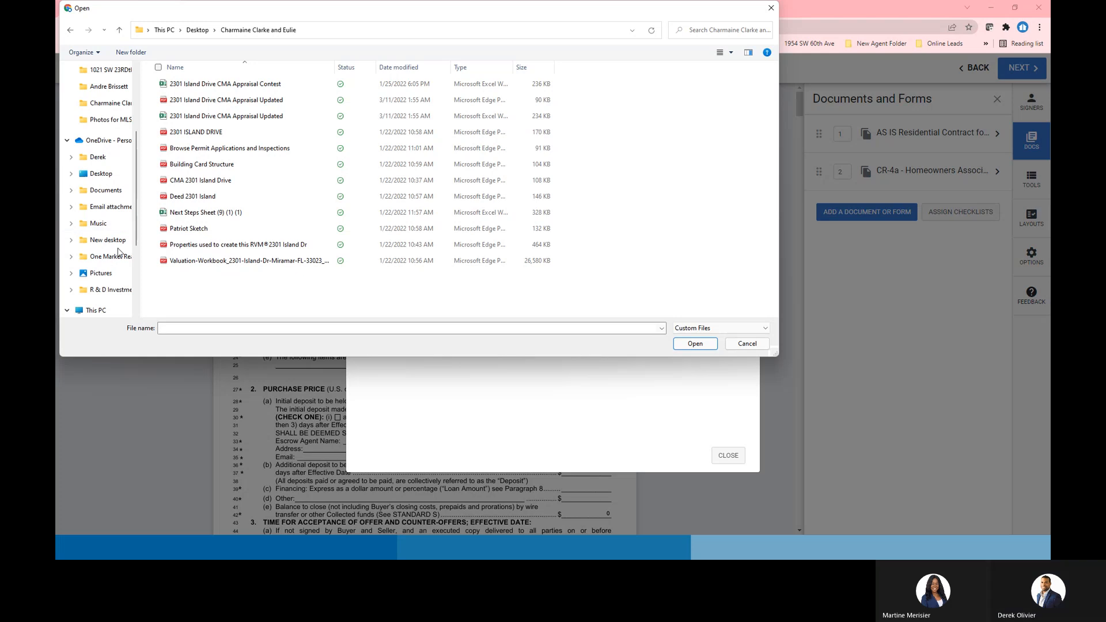
{"action": "left_click", "coordinate": [109, 241]}
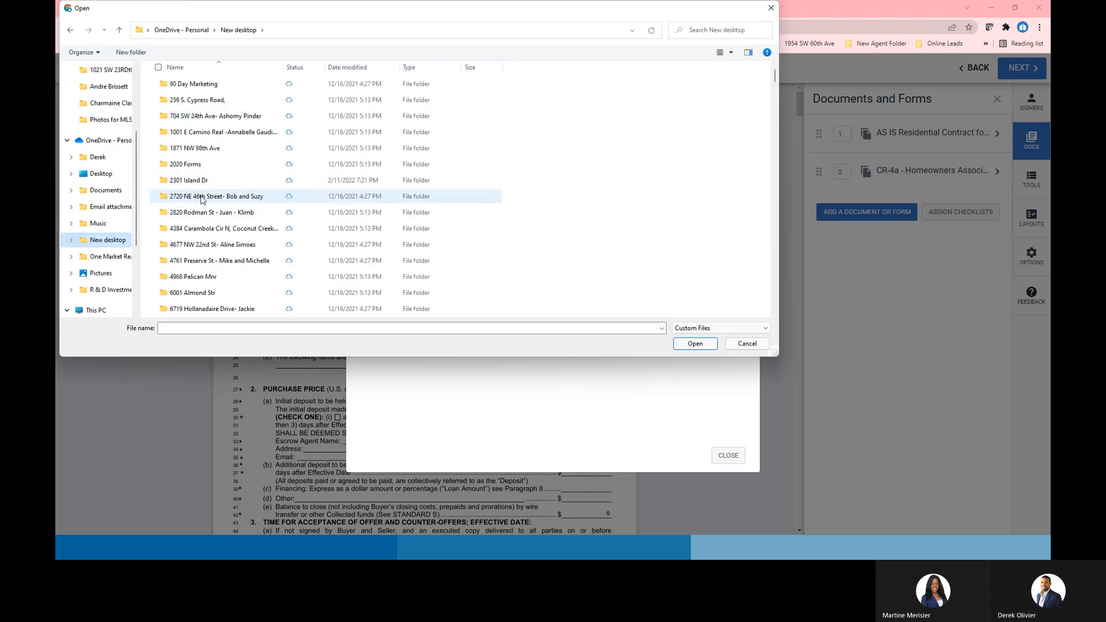
{"action": "double_click", "coordinate": [213, 198]}
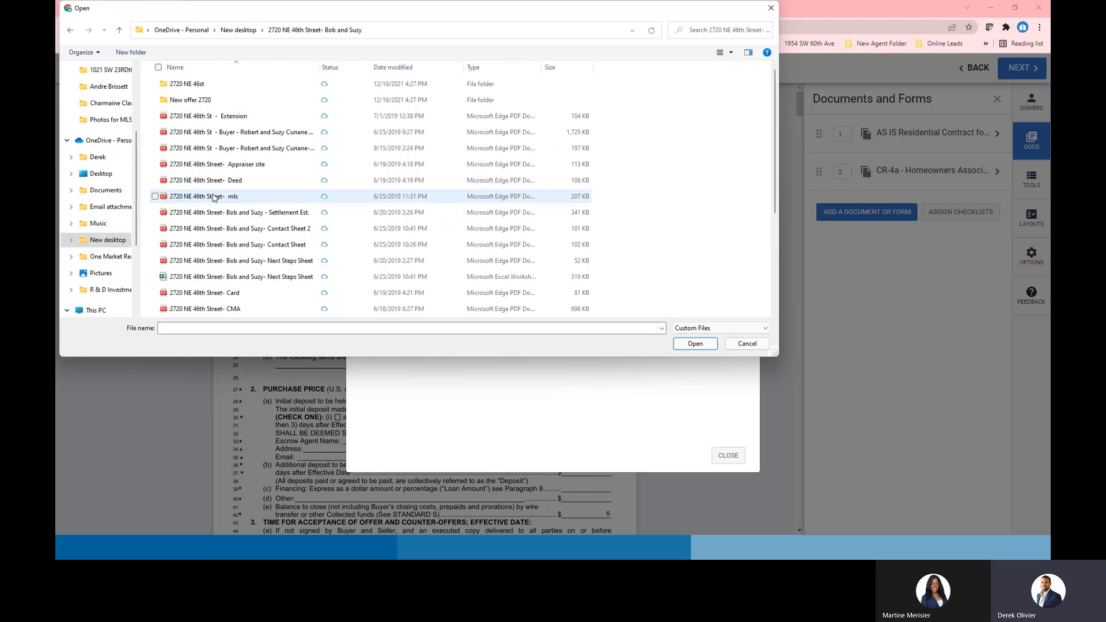
{"action": "double_click", "coordinate": [201, 100]}
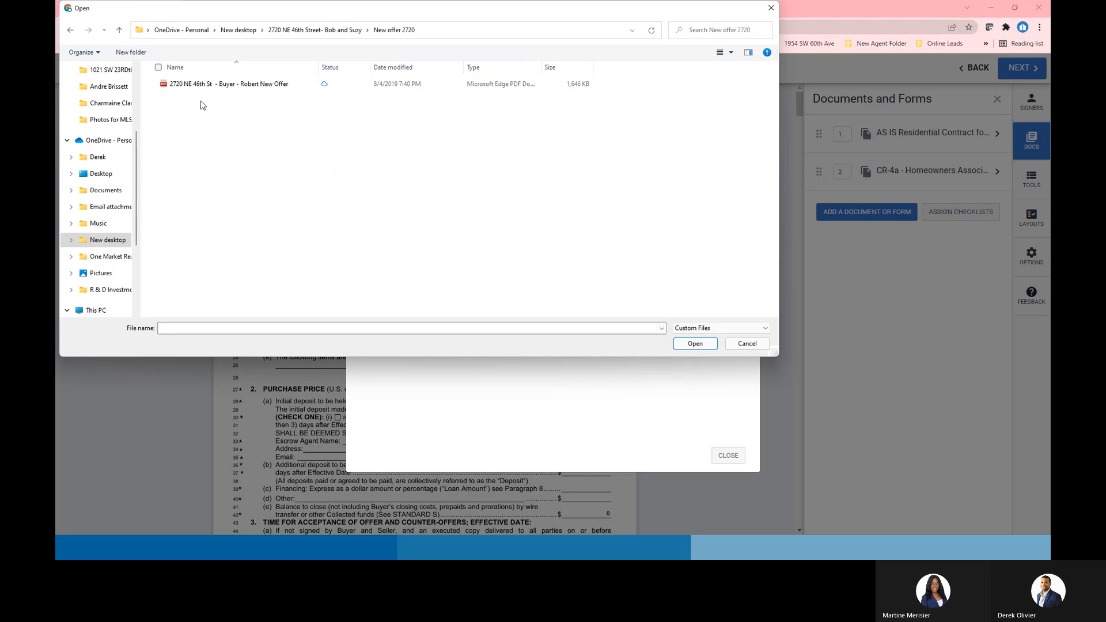
{"action": "left_click", "coordinate": [120, 30]}
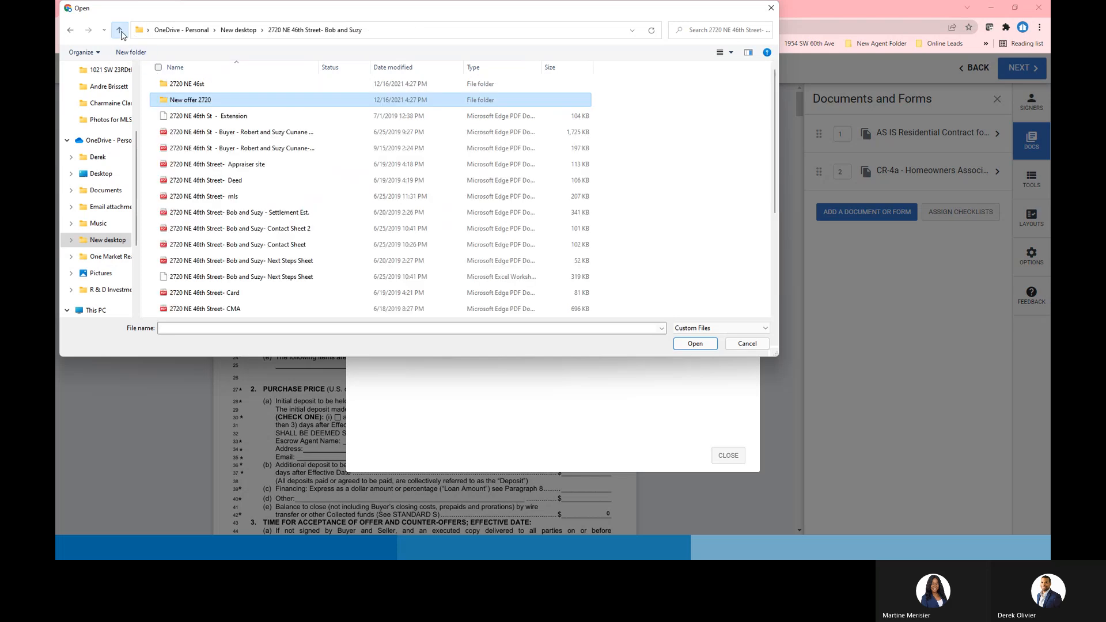
{"action": "scroll", "coordinate": [220, 262], "scroll_direction": "down", "scroll_amount": 3}
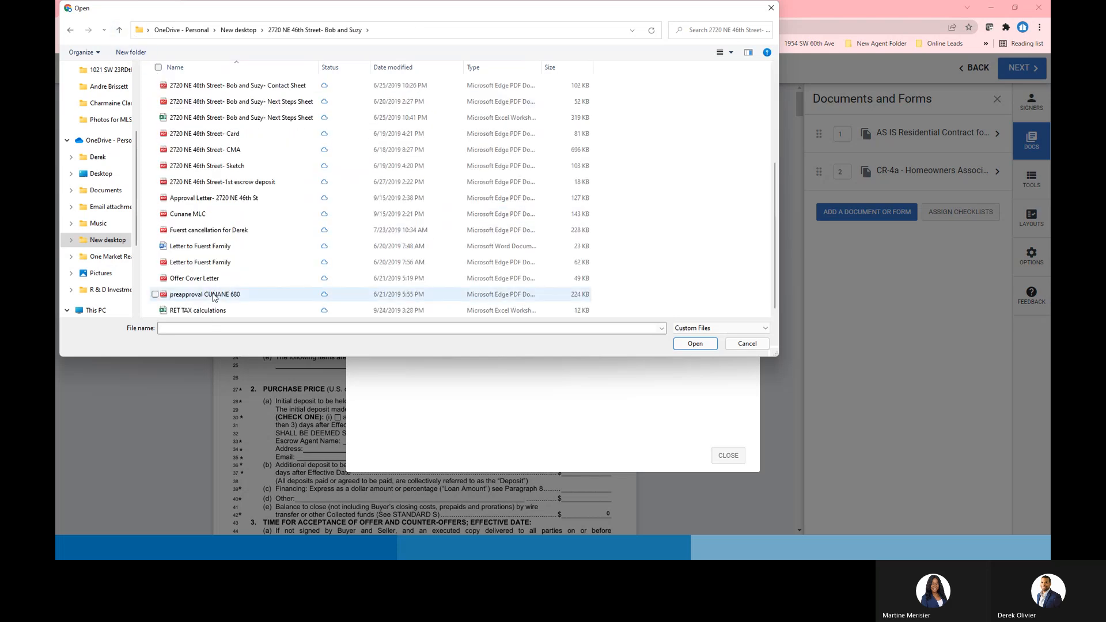
Upload the buyer's preapproval letter and move it to the top of the document list
{"action": "left_click", "coordinate": [218, 231]}
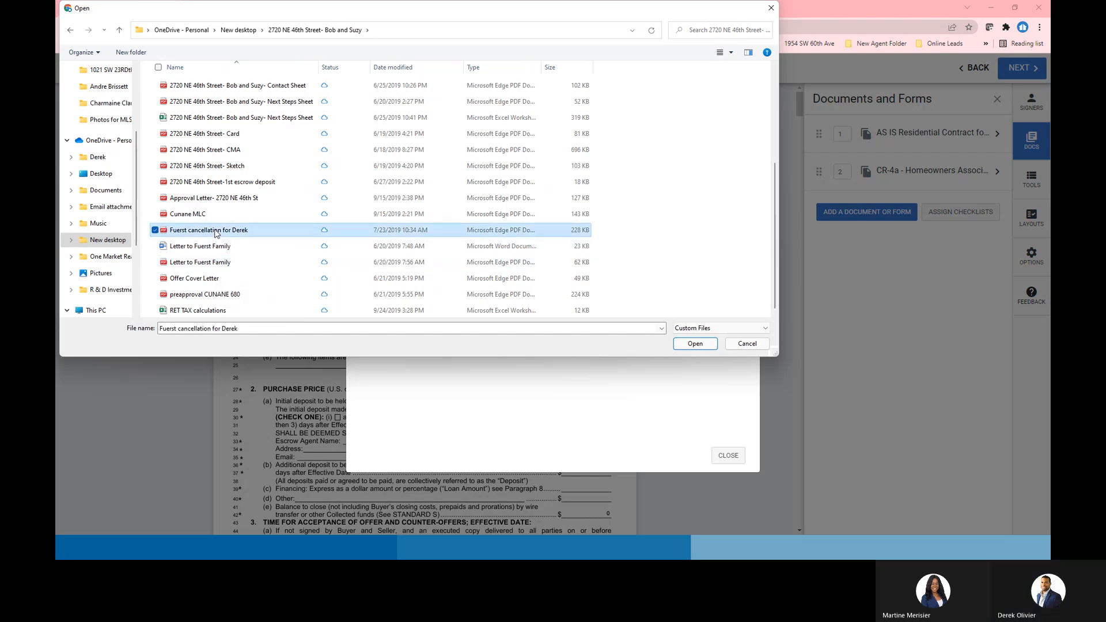
{"action": "left_click", "coordinate": [212, 295]}
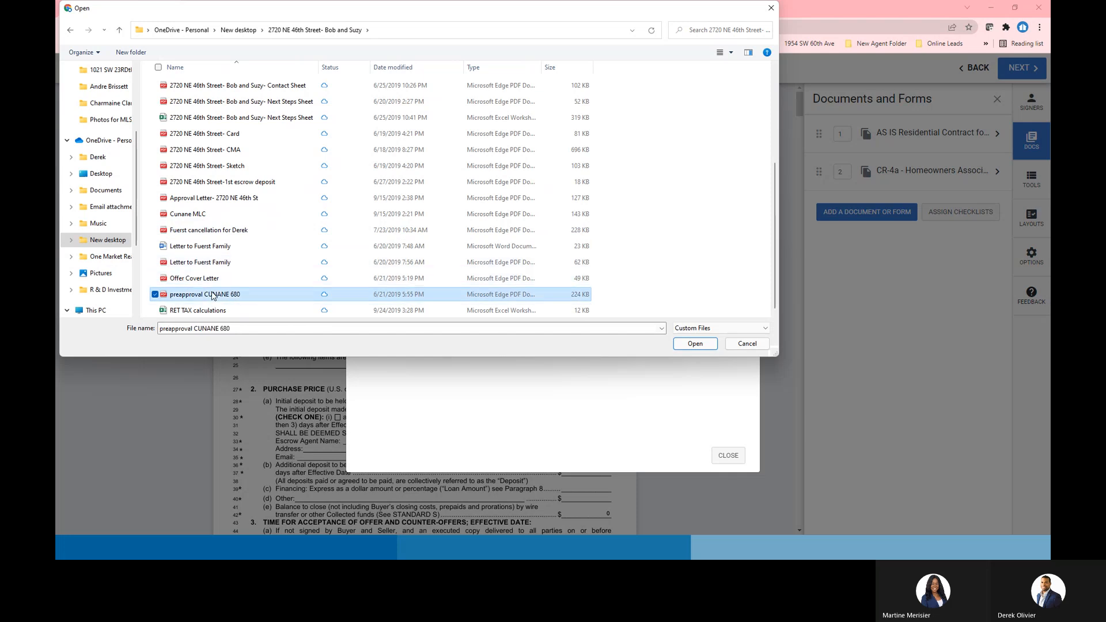
{"action": "double_click", "coordinate": [212, 295]}
{"action": "left_click_drag", "start_coordinate": [827, 208], "coordinate": [820, 134]}
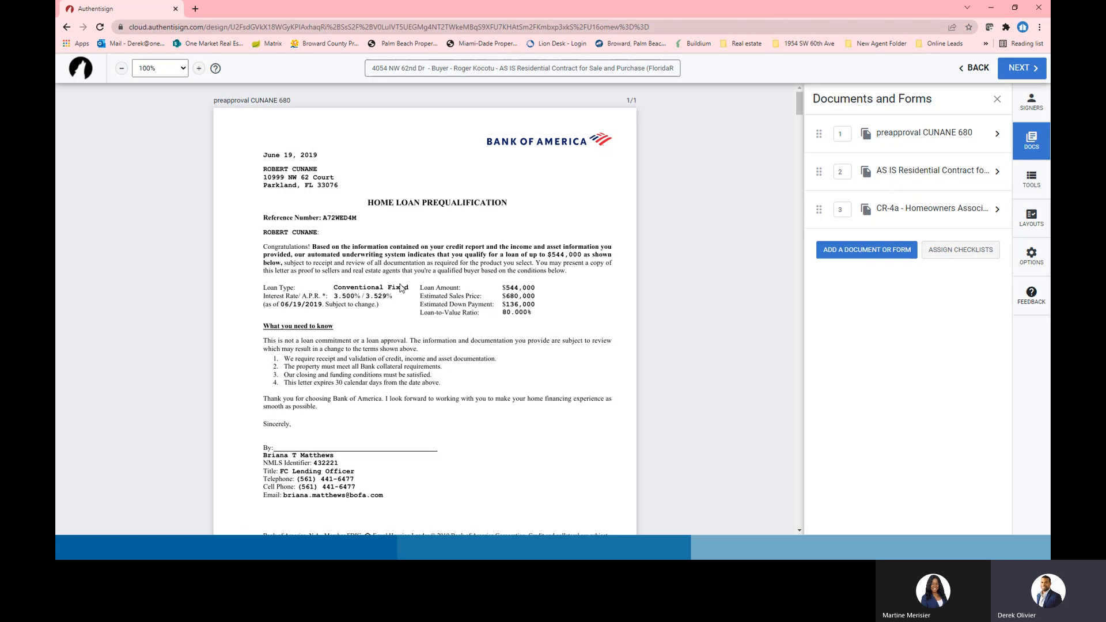
{"action": "left_click", "coordinate": [850, 252]}
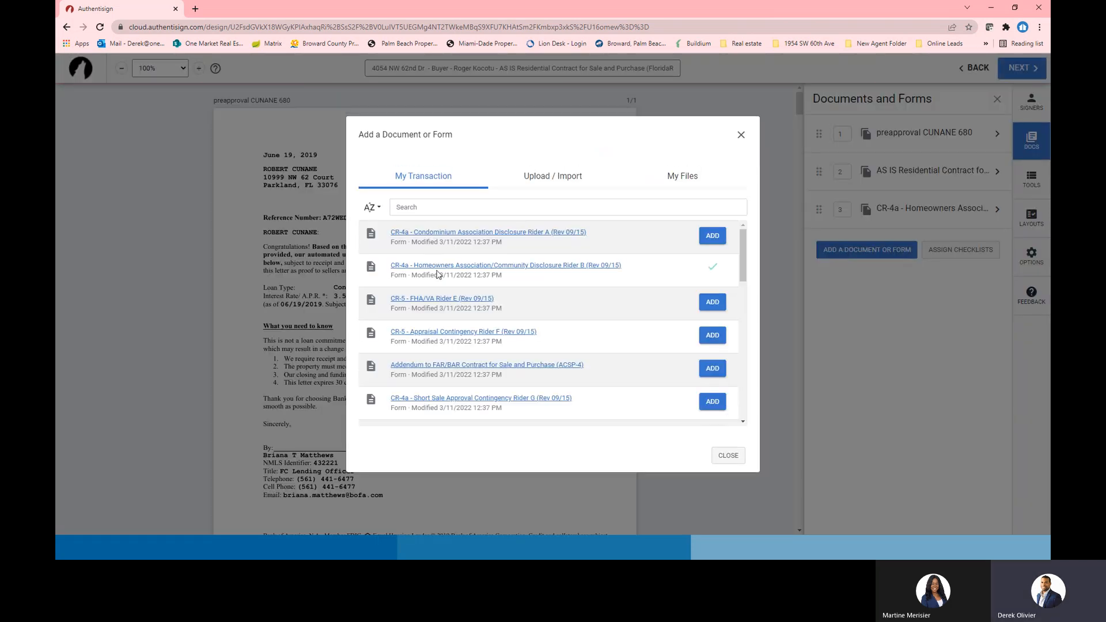
{"action": "left_click", "coordinate": [544, 185]}
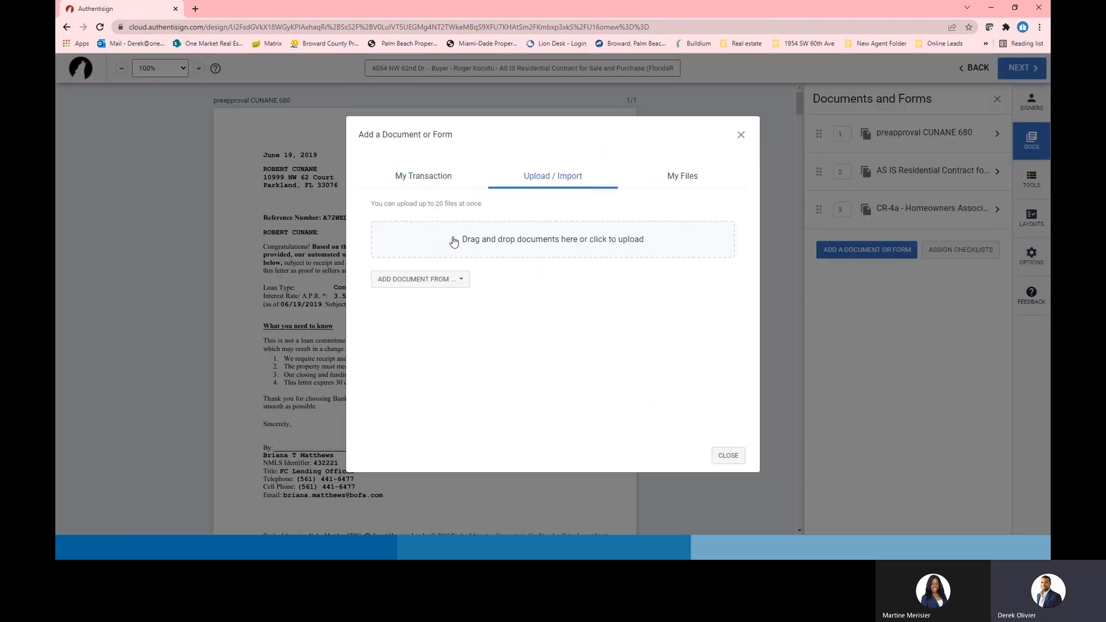
{"action": "left_click", "coordinate": [453, 240]}
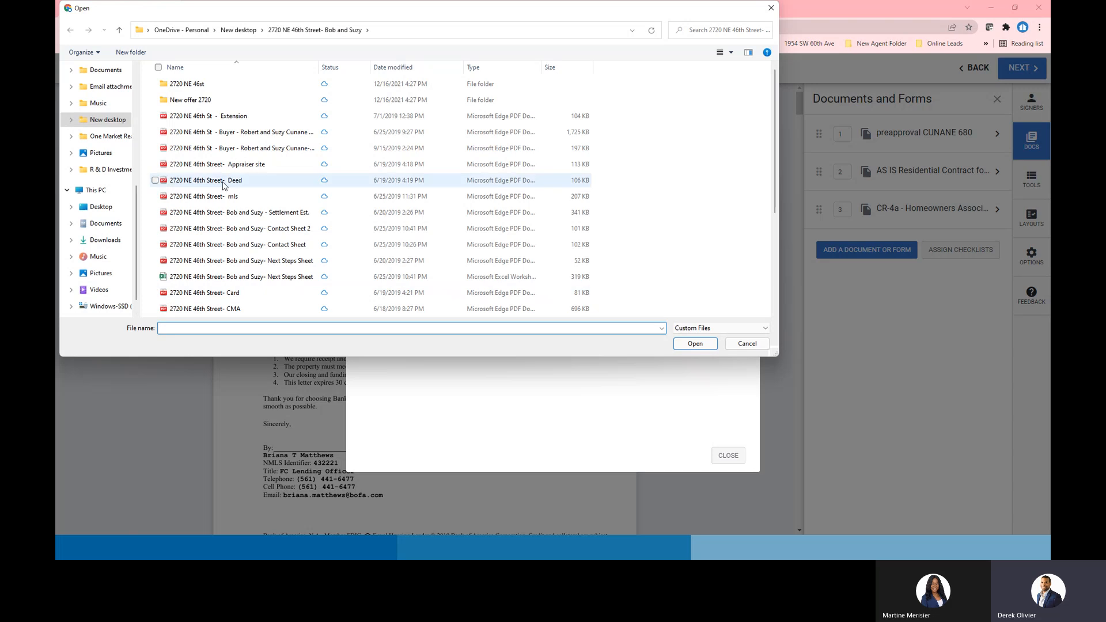
{"action": "scroll", "coordinate": [230, 288], "scroll_direction": "down", "scroll_amount": 3}
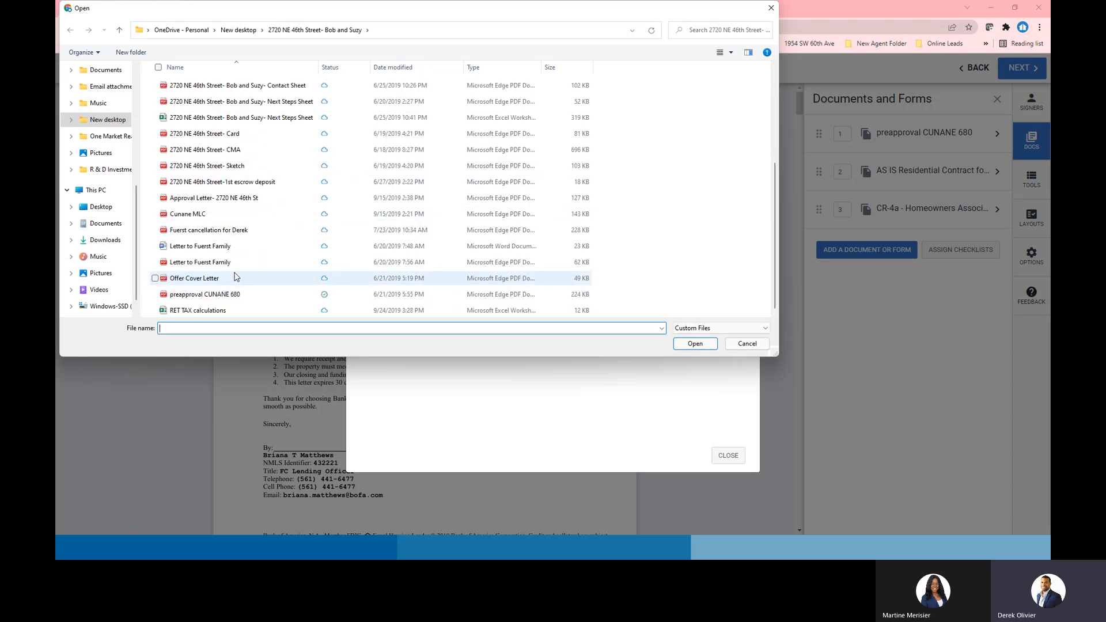
{"action": "double_click", "coordinate": [223, 263]}
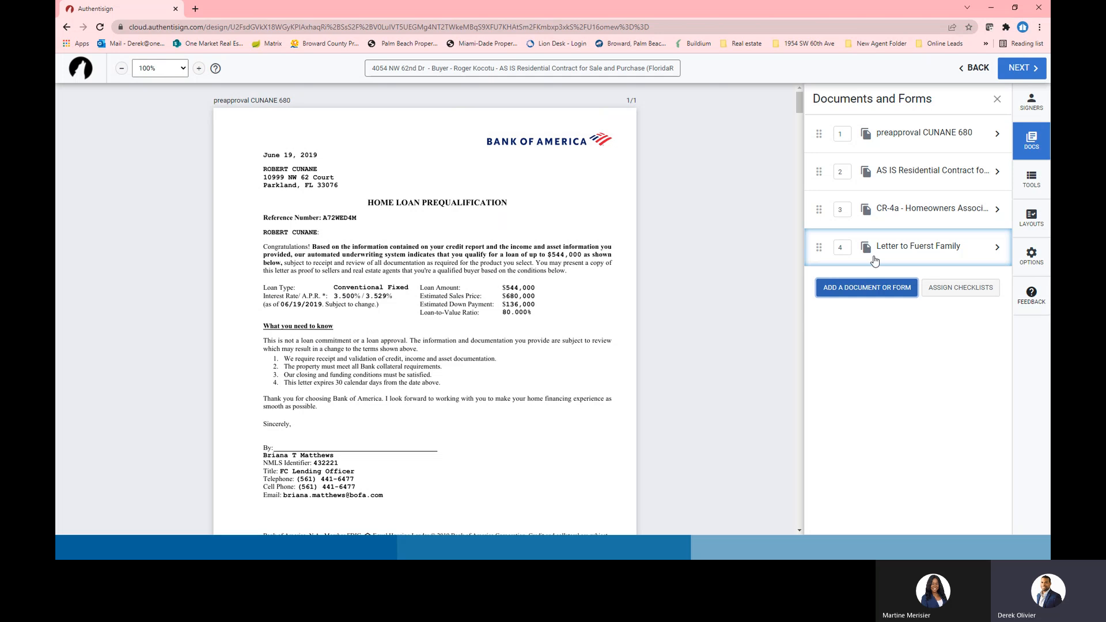
{"action": "left_click_drag", "start_coordinate": [819, 248], "coordinate": [797, 202]}
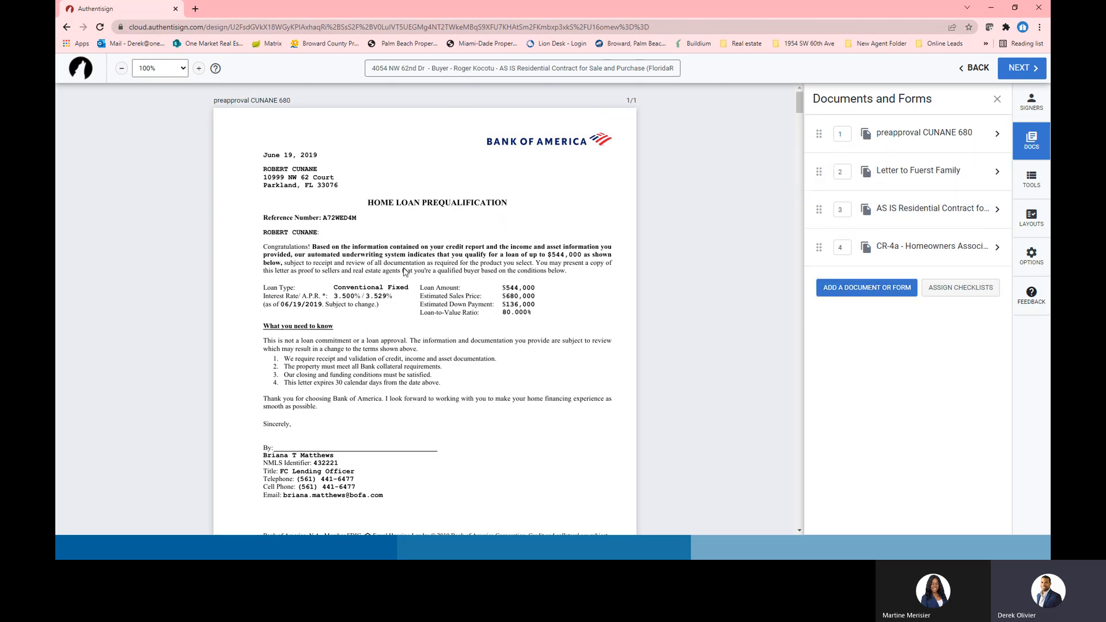
{"action": "scroll", "coordinate": [449, 288], "scroll_direction": "down", "scroll_amount": 5}
{"action": "left_click_drag", "start_coordinate": [818, 171], "coordinate": [819, 135]}
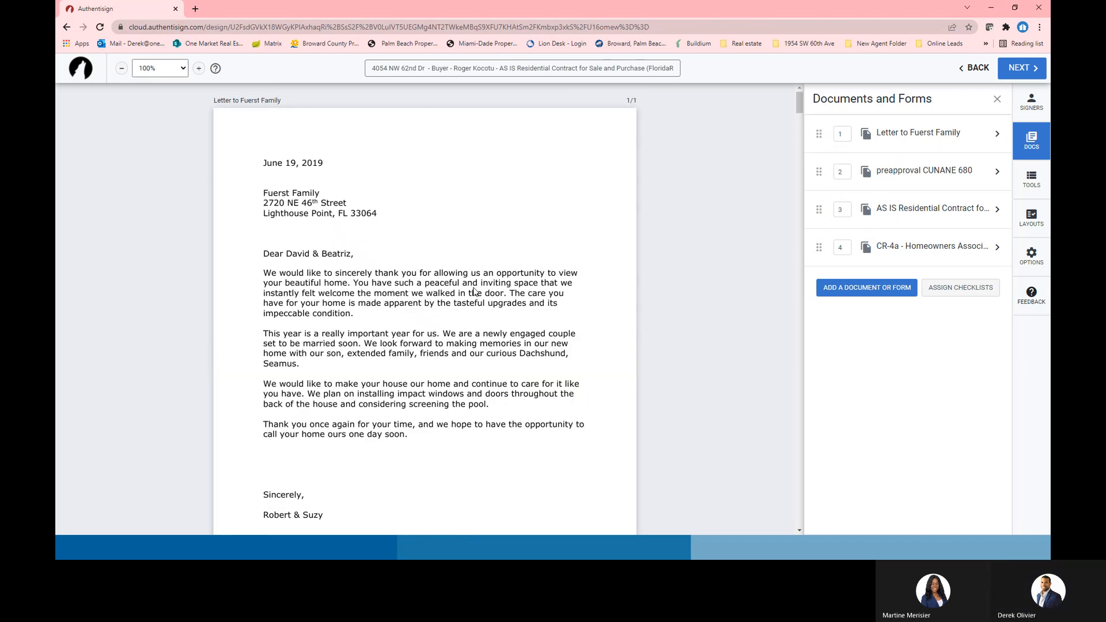
{"action": "scroll", "coordinate": [437, 317], "scroll_direction": "down", "scroll_amount": 8}
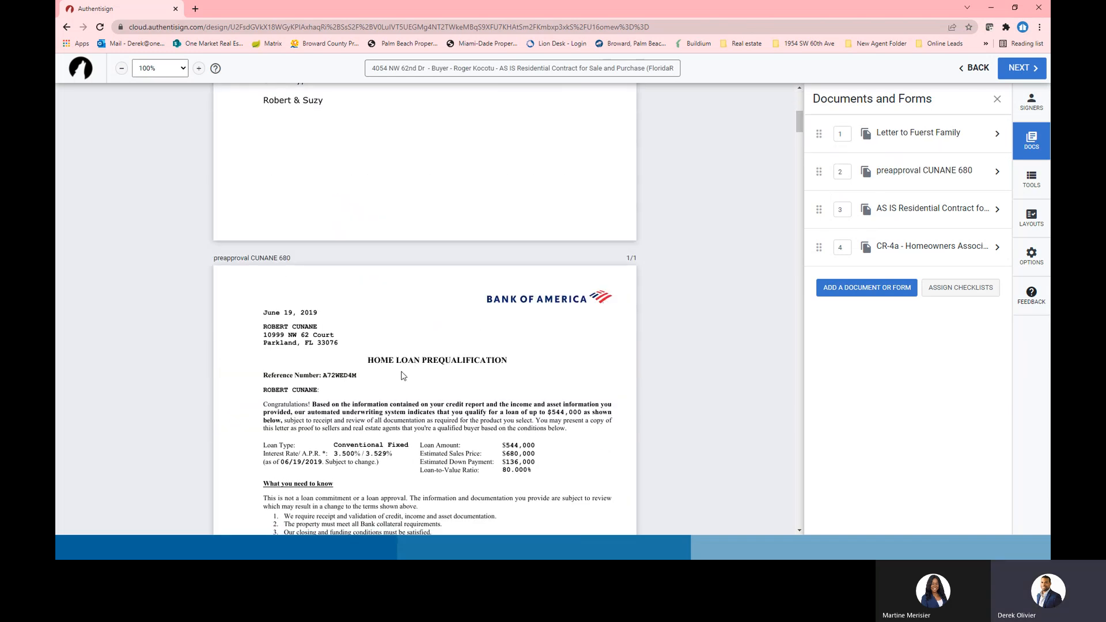
{"action": "scroll", "coordinate": [407, 375], "scroll_direction": "down", "scroll_amount": 10}
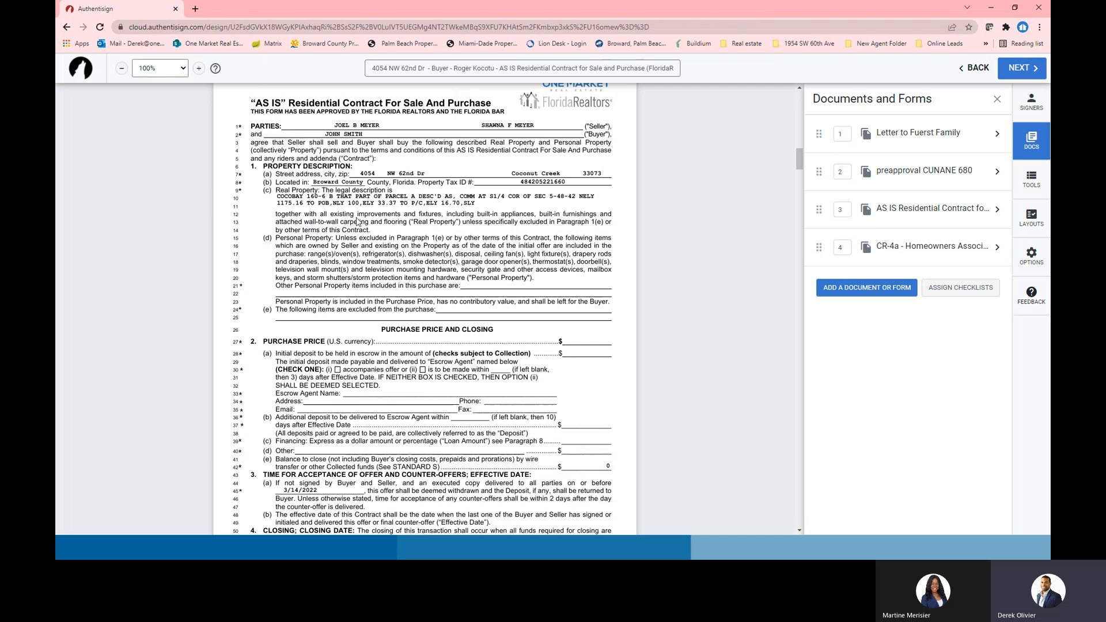
{"action": "scroll", "coordinate": [508, 323], "scroll_direction": "down", "scroll_amount": 15}
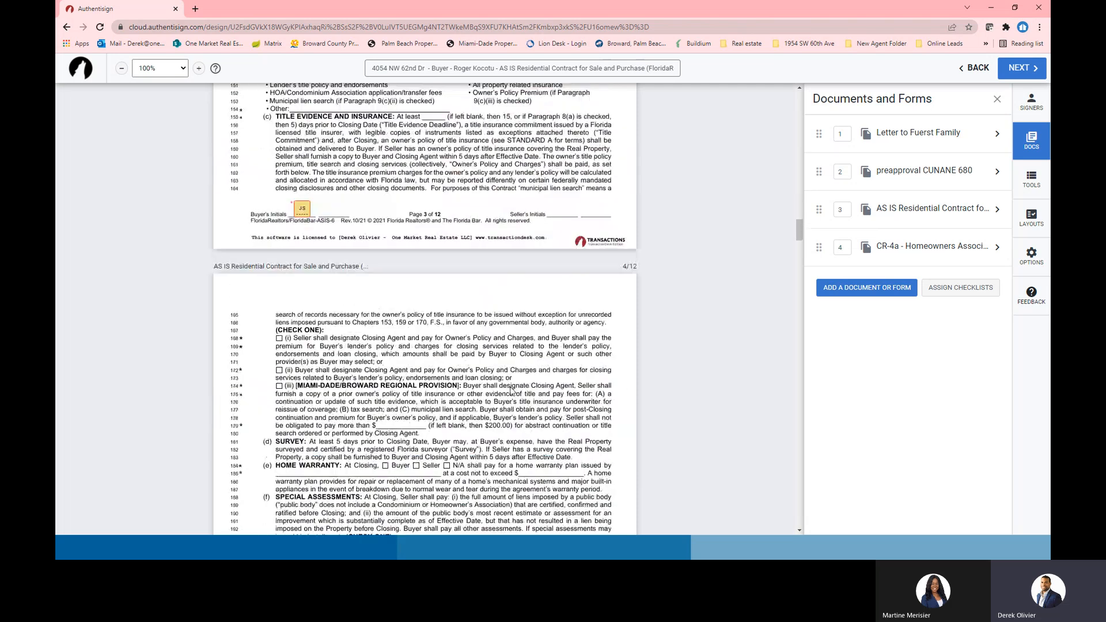
{"action": "scroll", "coordinate": [512, 386], "scroll_direction": "down", "scroll_amount": 10}
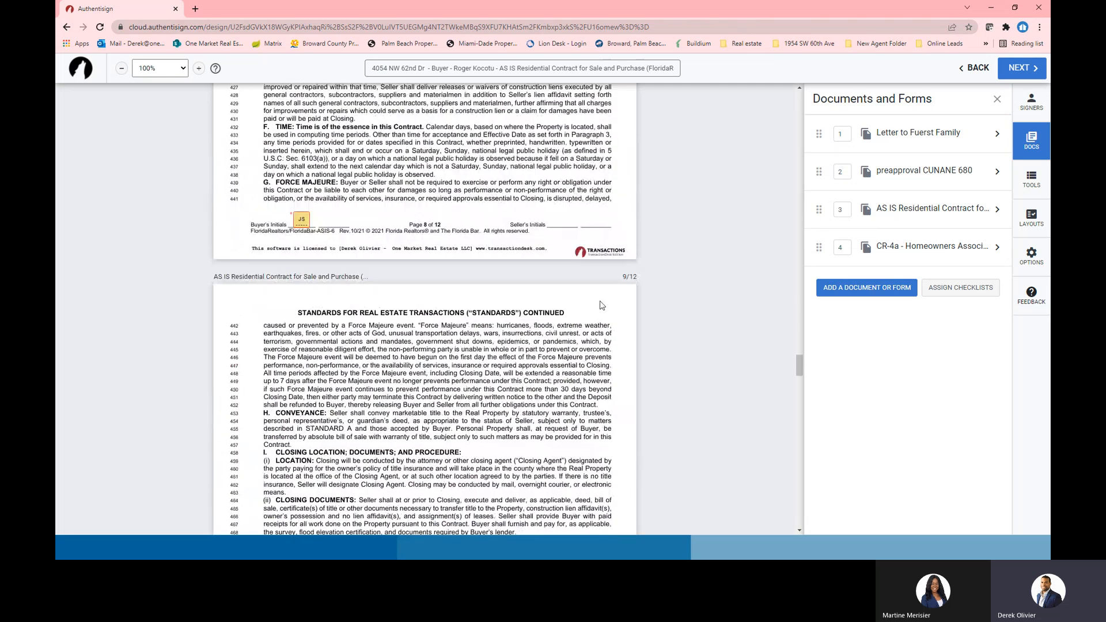
{"action": "scroll", "coordinate": [637, 295], "scroll_direction": "up", "scroll_amount": 20}
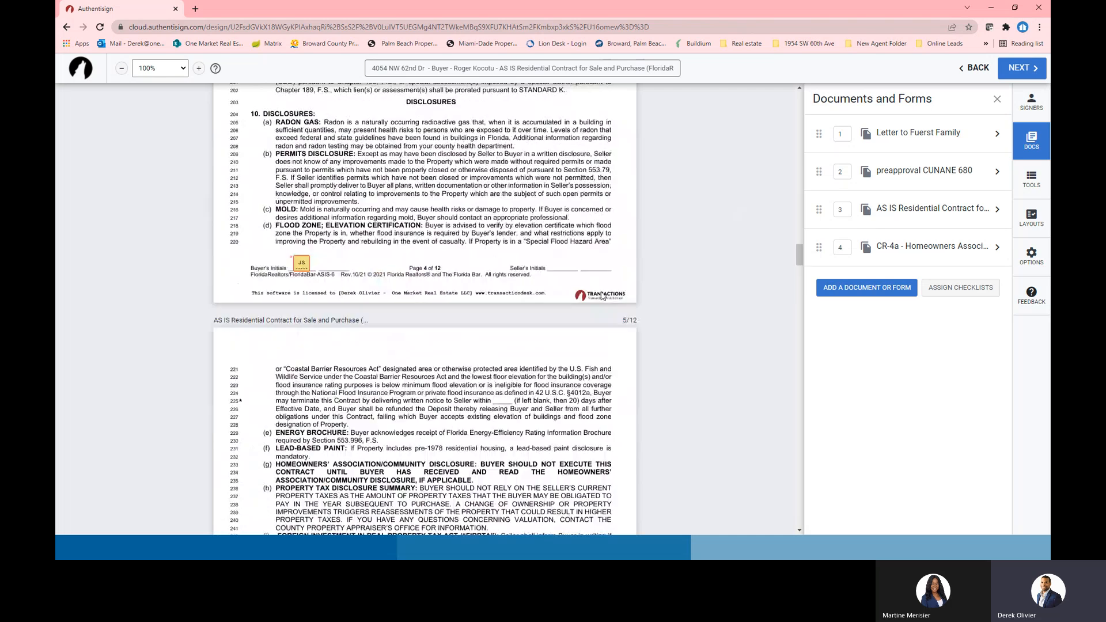
{"action": "scroll", "coordinate": [587, 287], "scroll_direction": "up", "scroll_amount": 10}
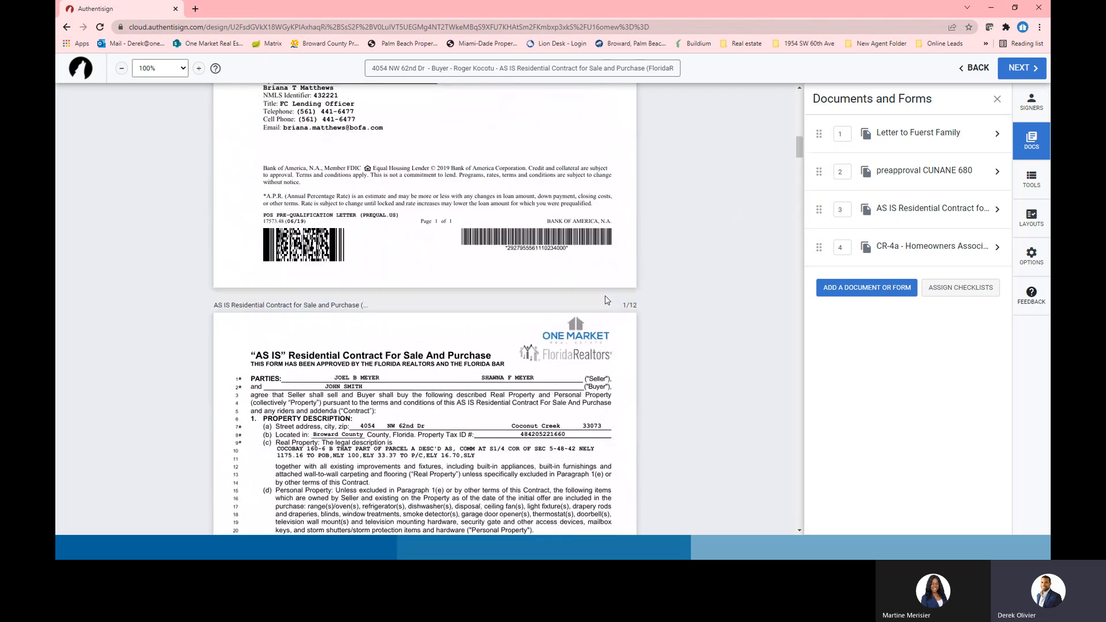
{"action": "scroll", "coordinate": [371, 343], "scroll_direction": "down", "scroll_amount": 3}
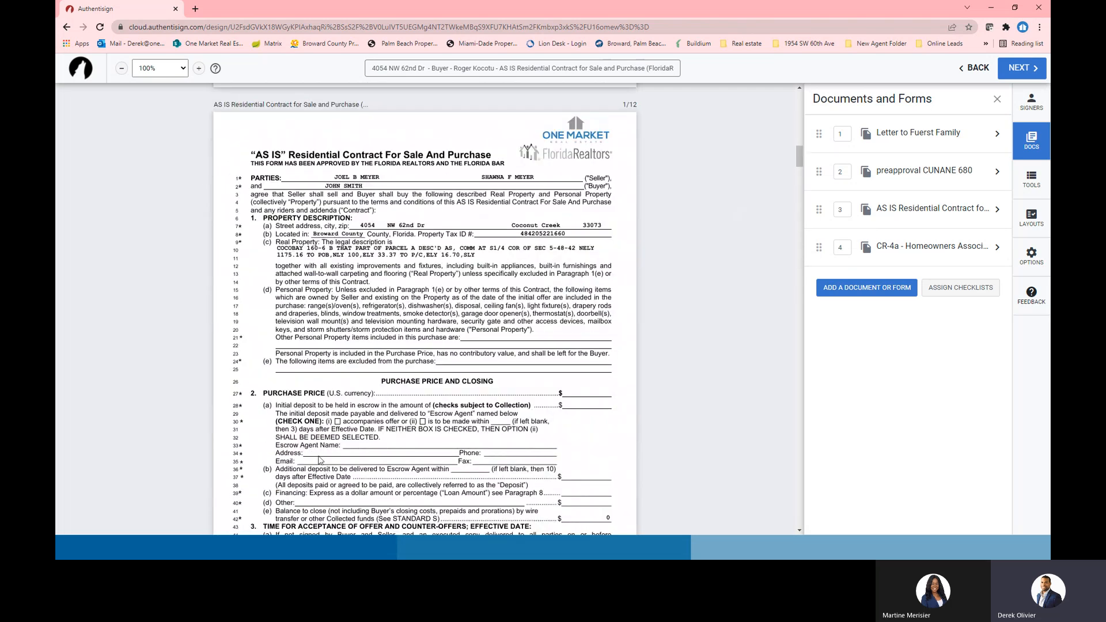
{"action": "scroll", "coordinate": [320, 461], "scroll_direction": "down", "scroll_amount": 5}
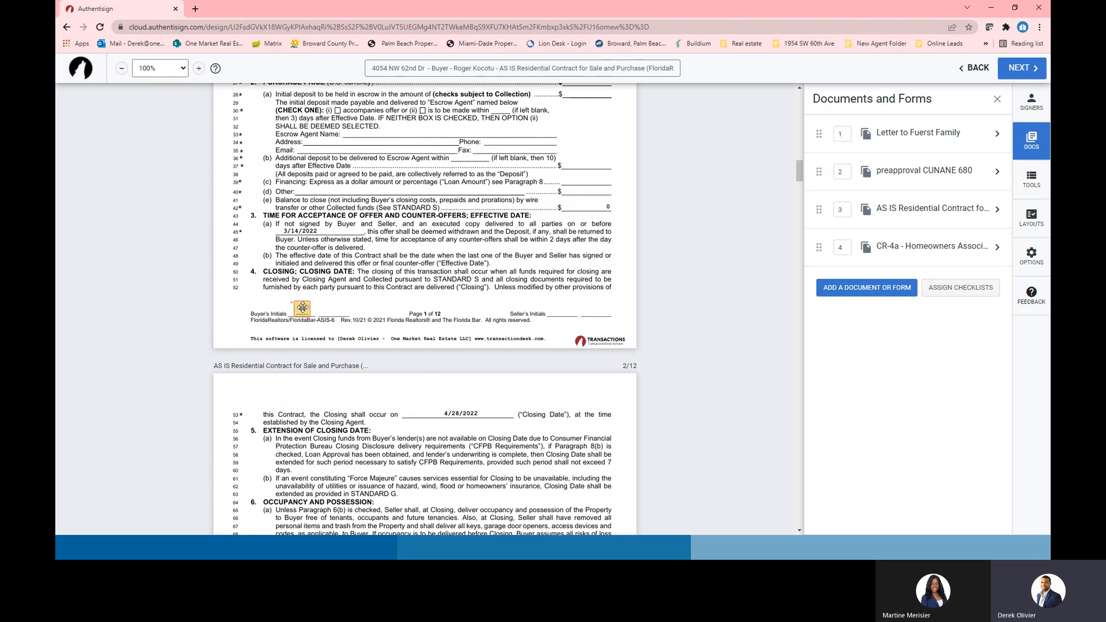
{"action": "scroll", "coordinate": [311, 415], "scroll_direction": "down", "scroll_amount": 2}
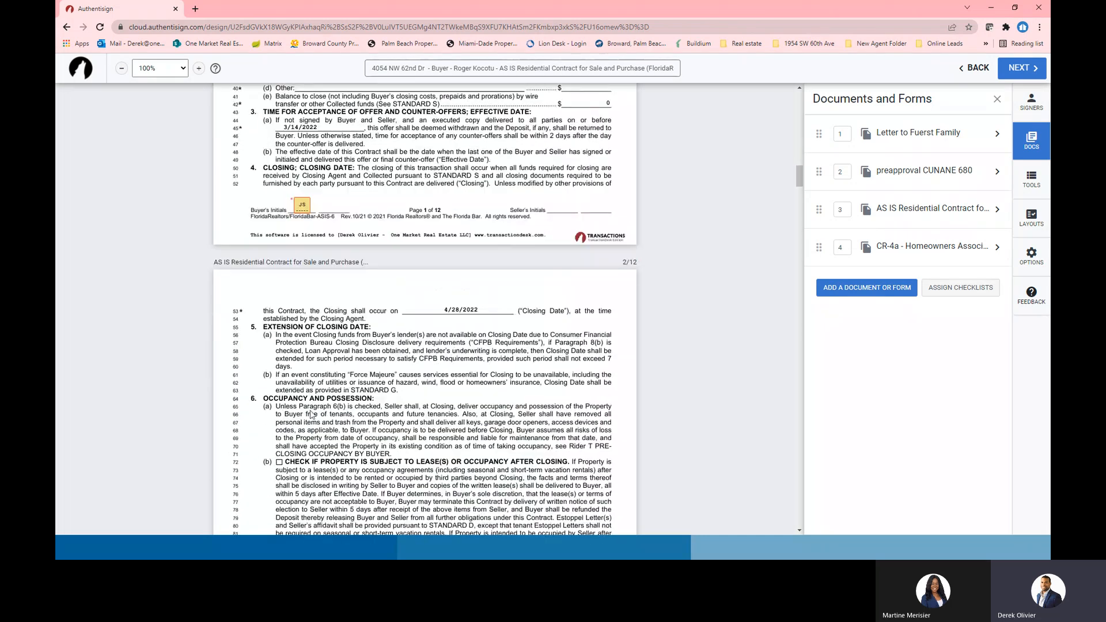
{"action": "scroll", "coordinate": [311, 247], "scroll_direction": "down", "scroll_amount": 6}
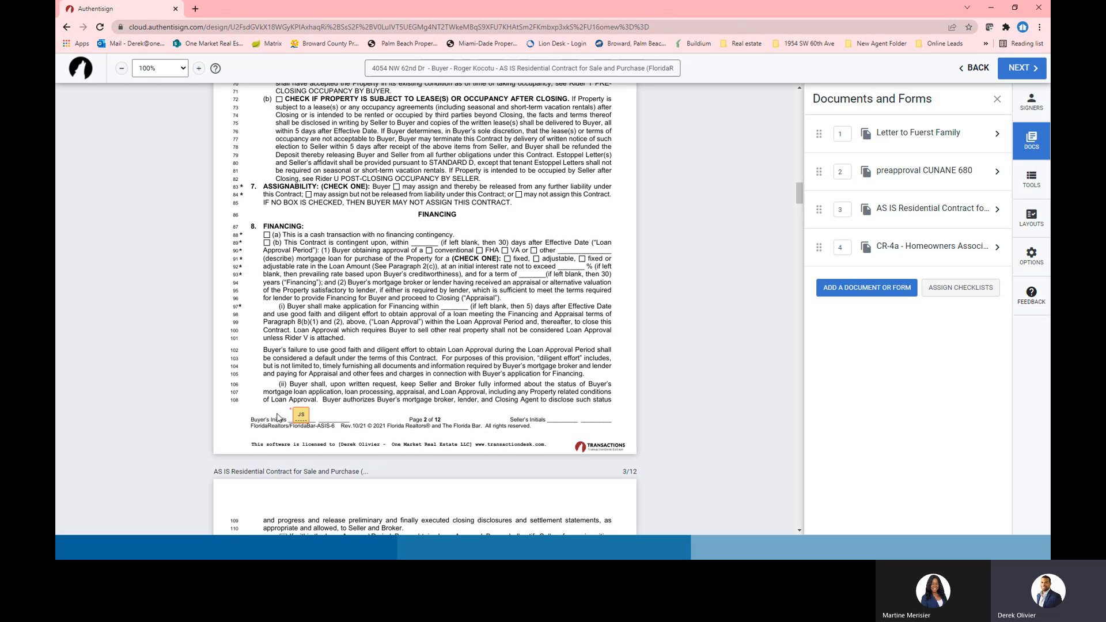
Check the buyer's signer card, close the side panel, and scroll to page 10
{"action": "left_click", "coordinate": [1031, 102]}
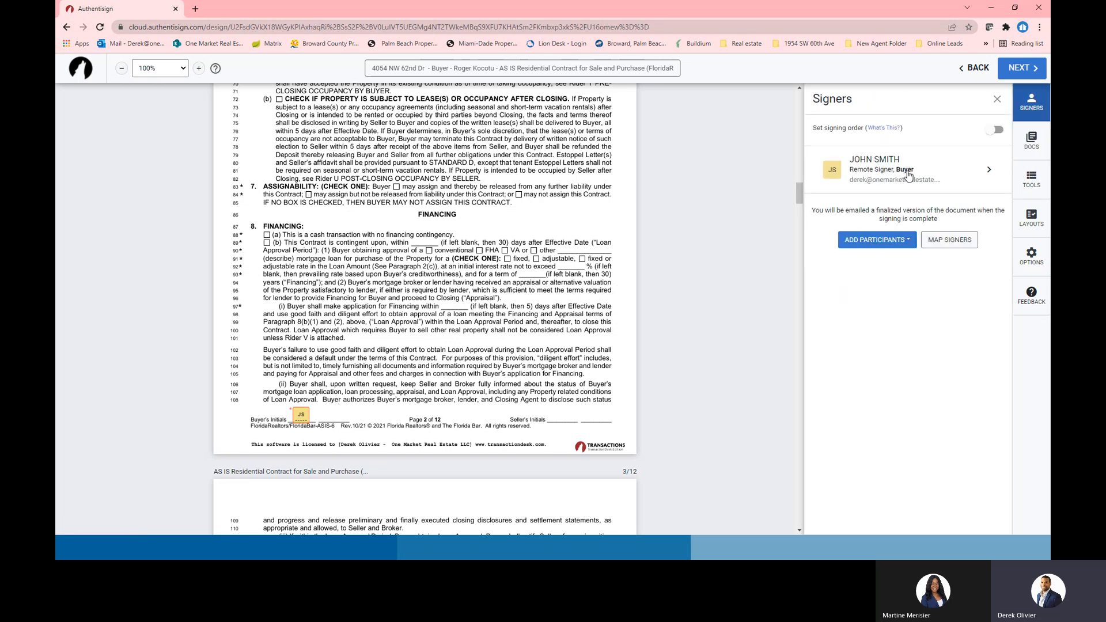
{"action": "left_click", "coordinate": [943, 172]}
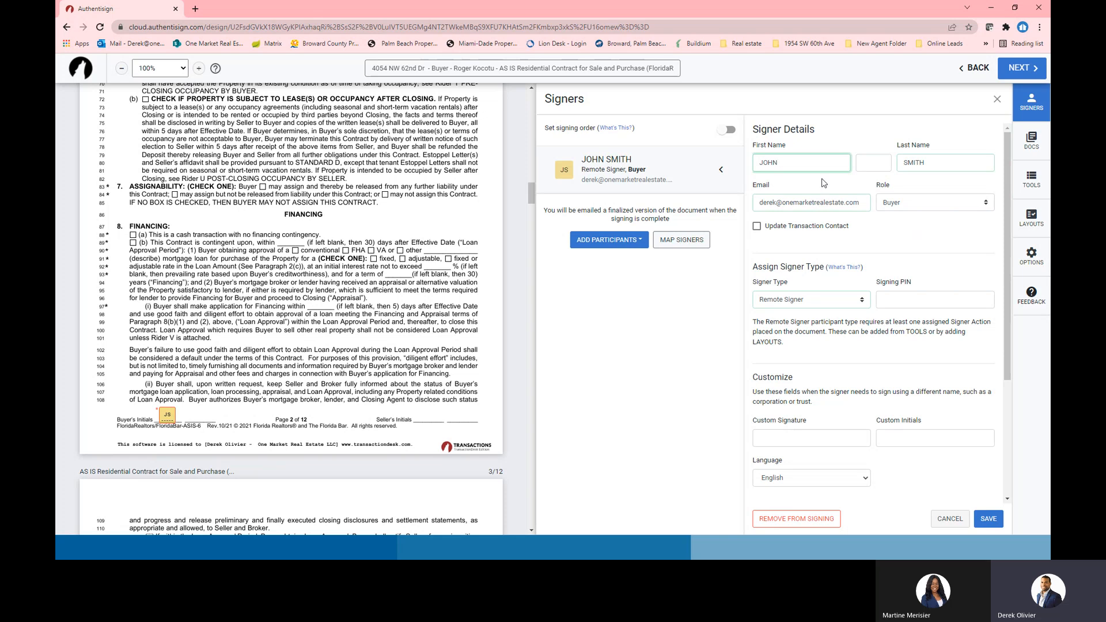
{"action": "left_click", "coordinate": [996, 101]}
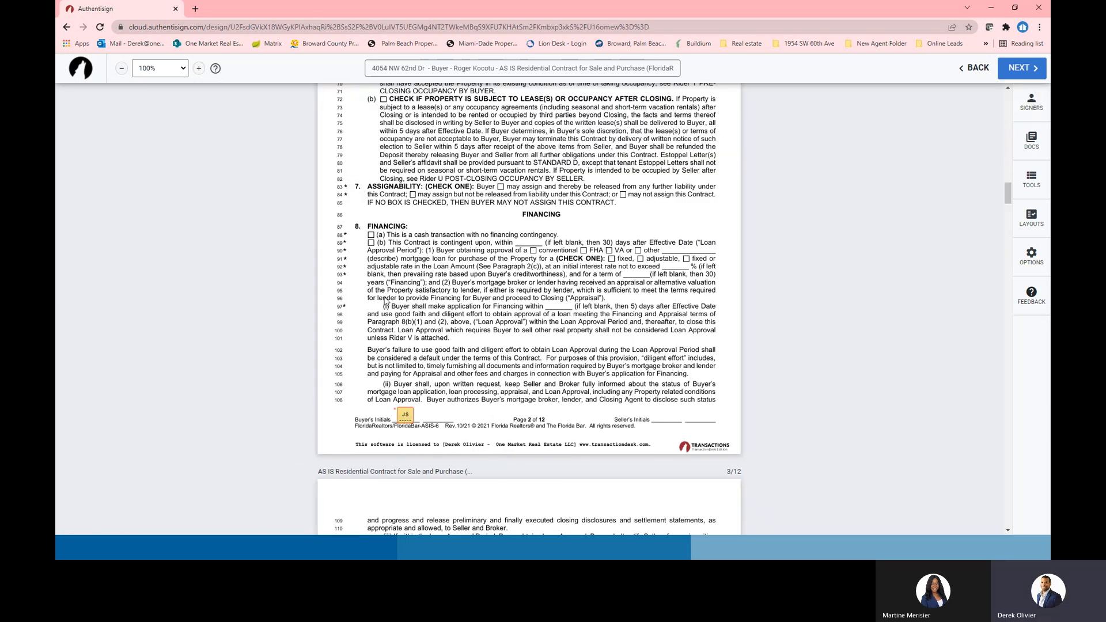
{"action": "scroll", "coordinate": [385, 301], "scroll_direction": "down", "scroll_amount": 20}
{"action": "scroll", "coordinate": [530, 401], "scroll_direction": "down", "scroll_amount": 20}
{"action": "scroll", "coordinate": [536, 418], "scroll_direction": "down", "scroll_amount": 20}
{"action": "scroll", "coordinate": [876, 215], "scroll_direction": "up", "scroll_amount": 6}
{"action": "scroll", "coordinate": [883, 252], "scroll_direction": "up", "scroll_amount": 15}
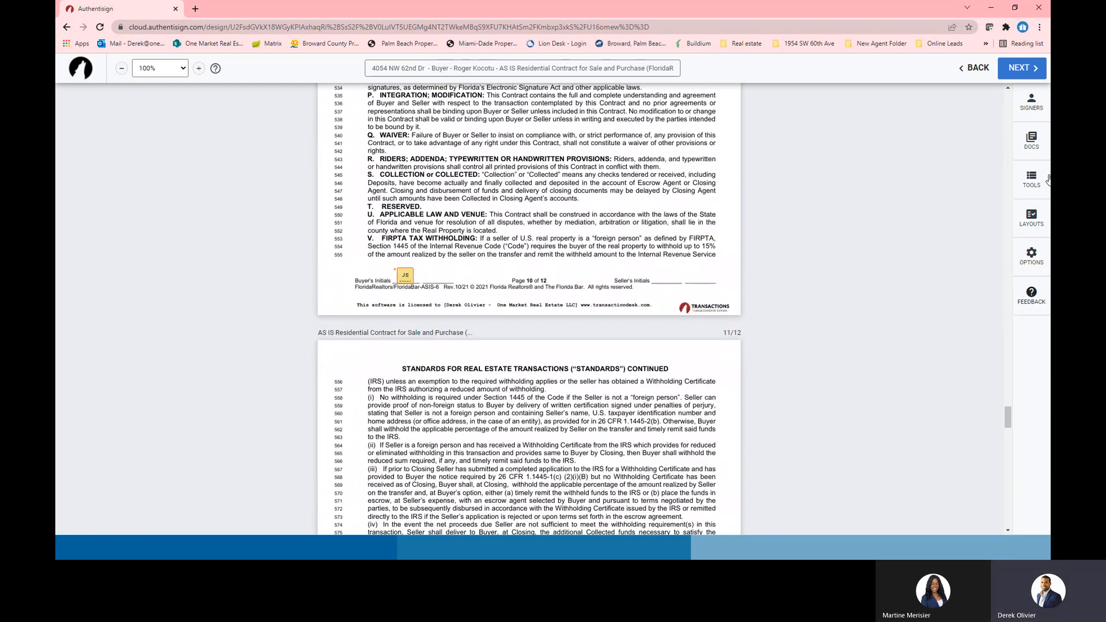
Try a buyer initials field and a full-name field on page 10, then delete both
{"action": "left_click", "coordinate": [1033, 180]}
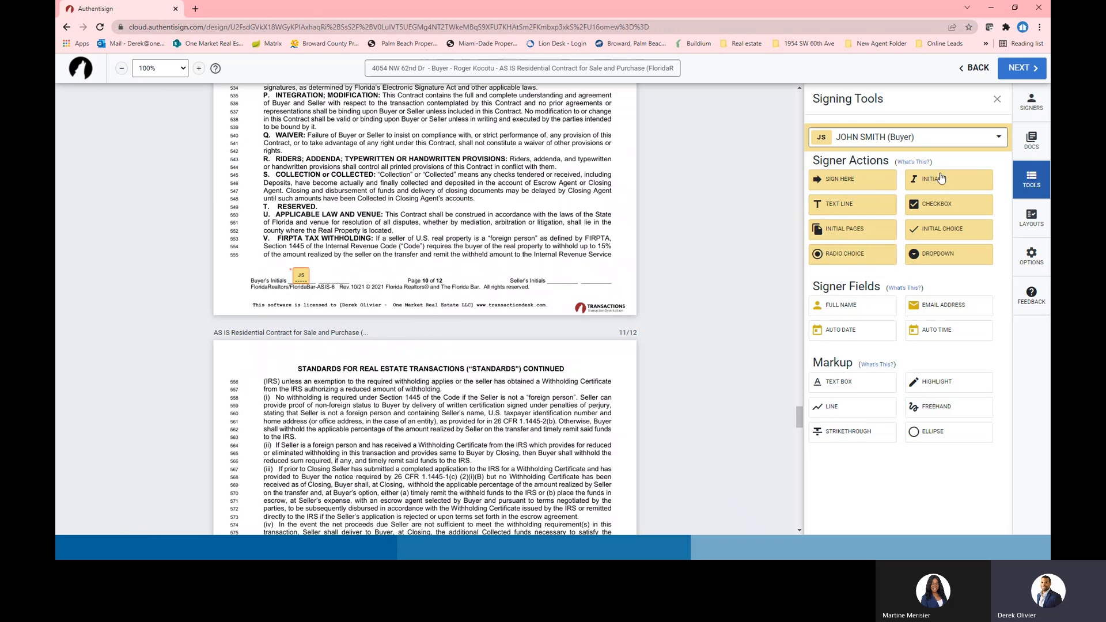
{"action": "left_click_drag", "start_coordinate": [920, 183], "coordinate": [384, 264]}
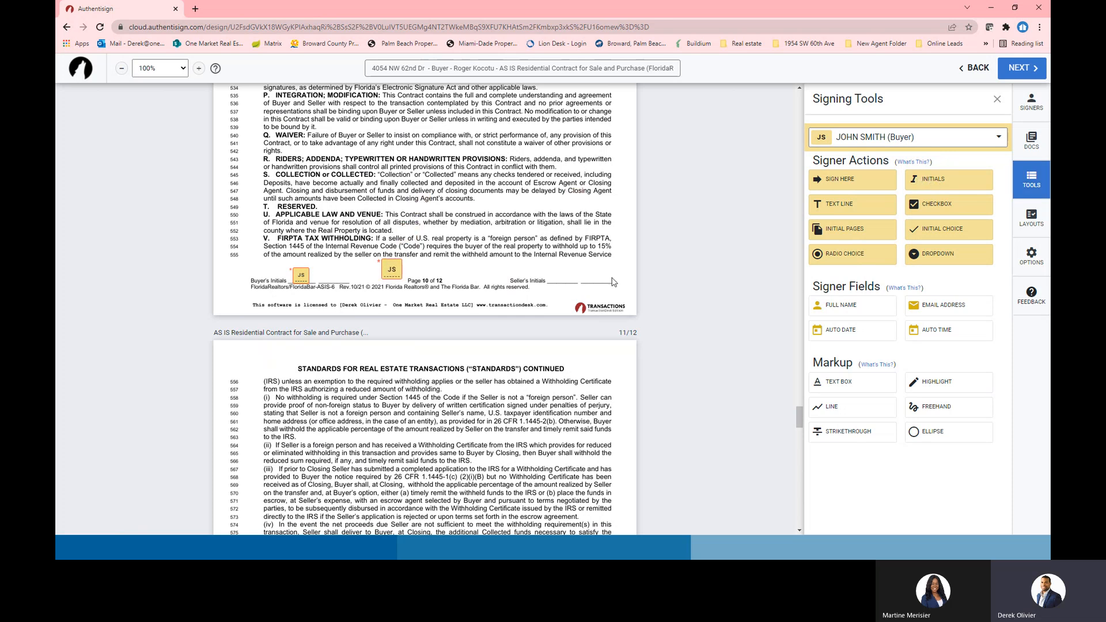
{"action": "left_click", "coordinate": [393, 270]}
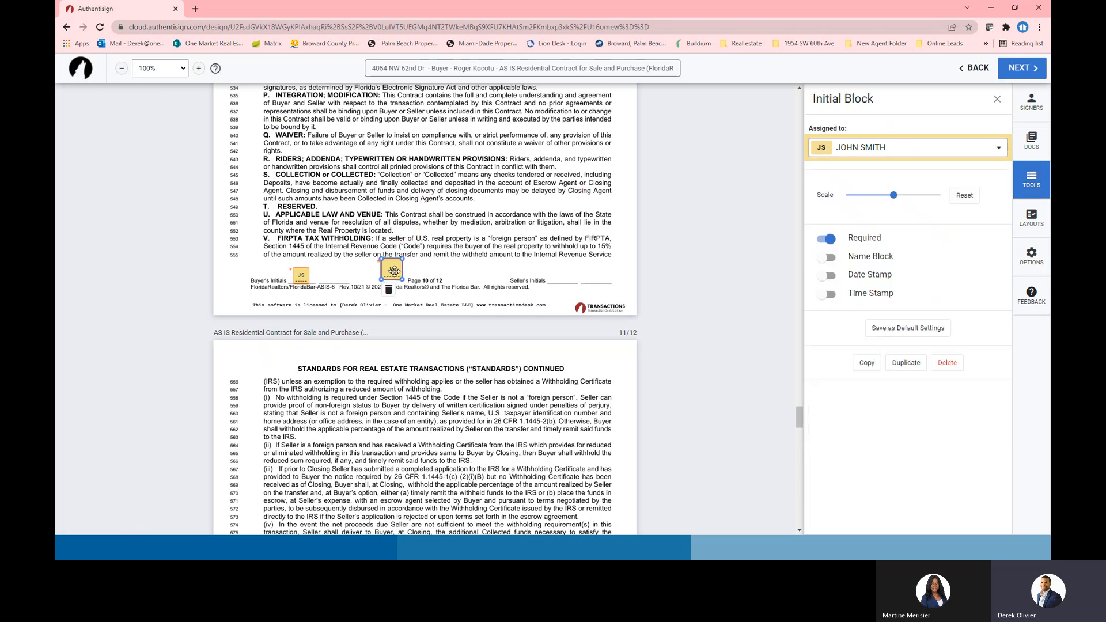
{"action": "key", "text": "Delete"}
{"action": "left_click_drag", "start_coordinate": [868, 302], "coordinate": [361, 260]}
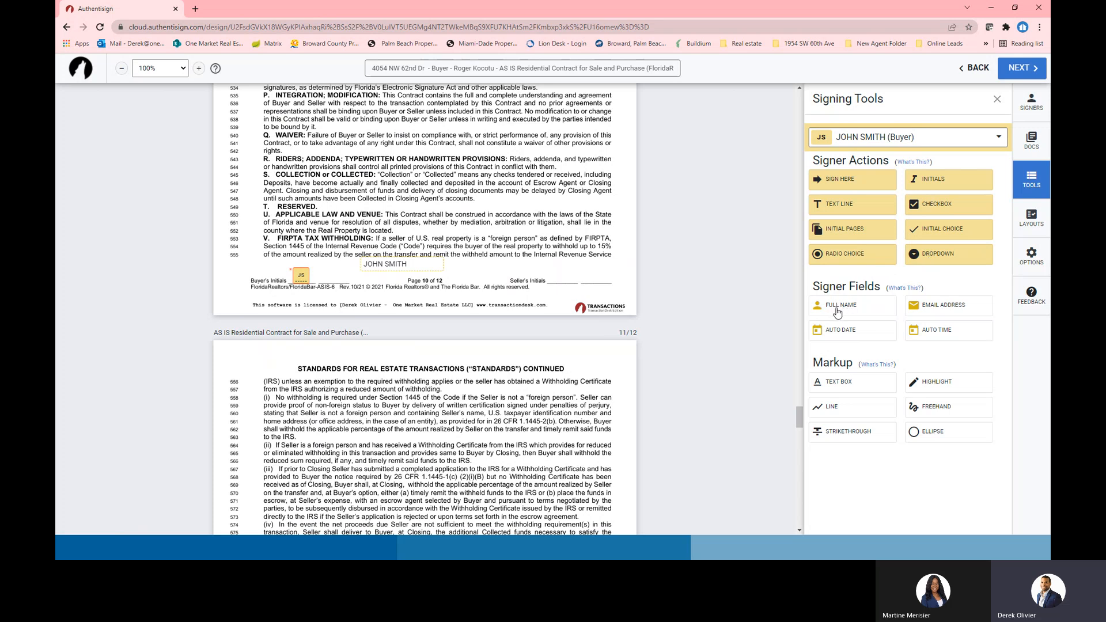
{"action": "left_click_drag", "start_coordinate": [381, 265], "coordinate": [382, 271]}
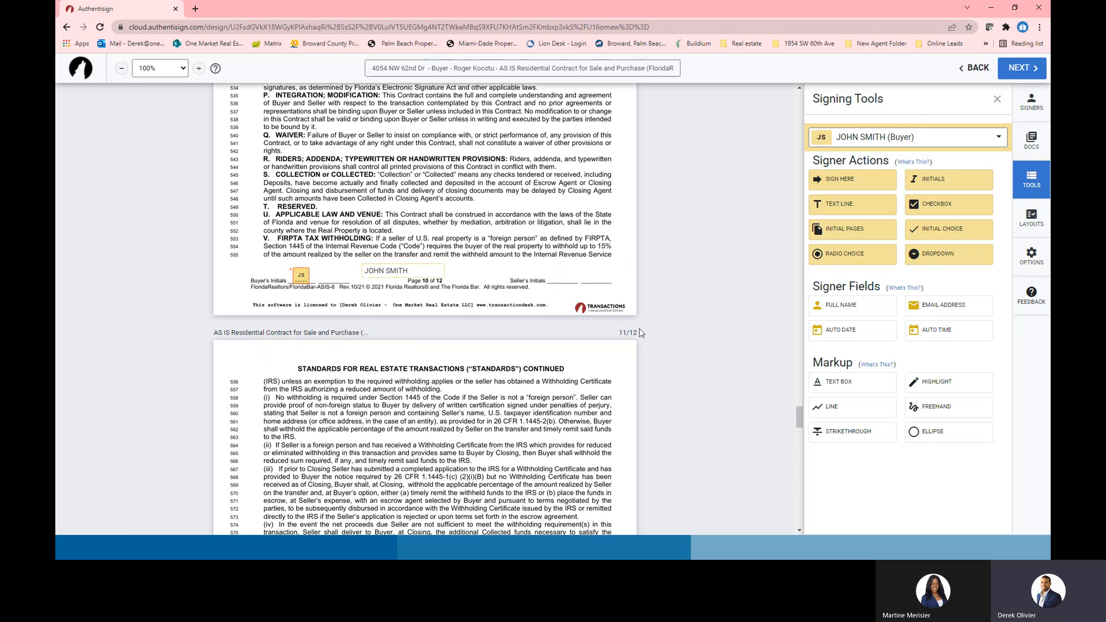
{"action": "left_click", "coordinate": [415, 271]}
{"action": "left_click", "coordinate": [373, 287]}
Strike through the Applicable Law and Venue heading and add a 'needs a vacation' note beside T. RESERVED
{"action": "left_click", "coordinate": [835, 432]}
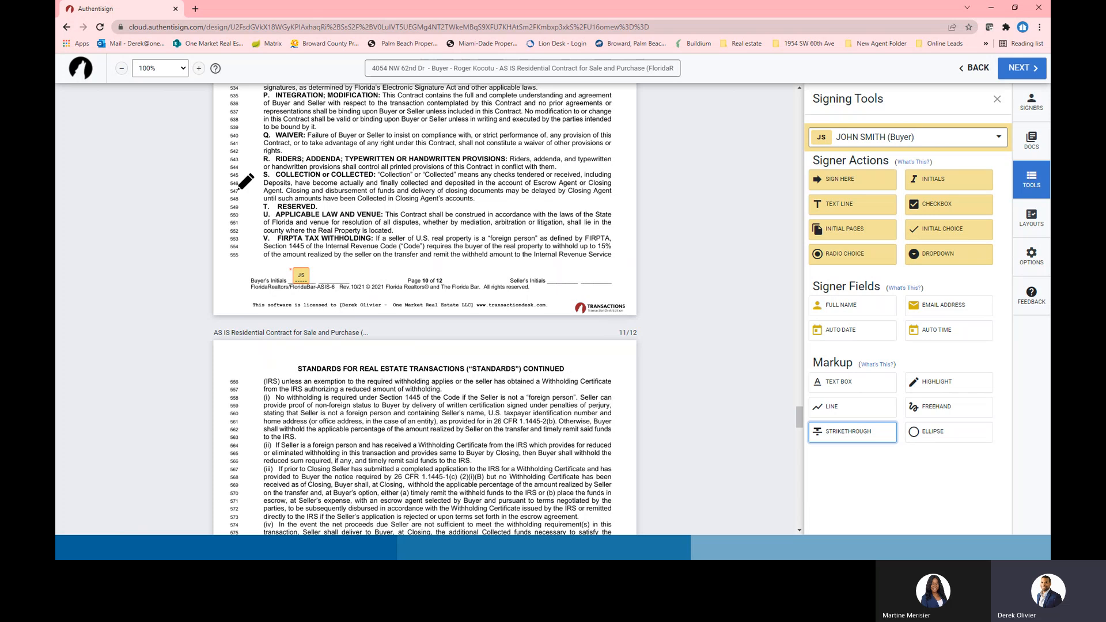
{"action": "left_click_drag", "start_coordinate": [265, 214], "coordinate": [385, 214]}
{"action": "left_click", "coordinate": [825, 380]}
{"action": "left_click", "coordinate": [346, 206]}
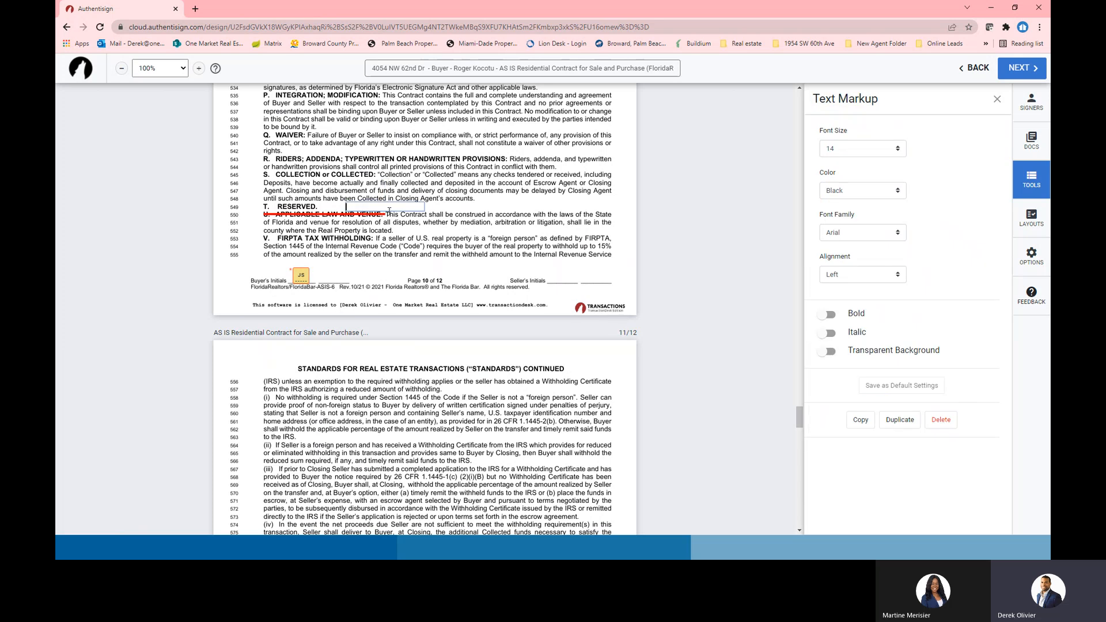
{"action": "type", "text": "needs a vacation"}
{"action": "left_click", "coordinate": [459, 211]}
{"action": "mouse_move", "coordinate": [378, 206]}
{"action": "left_mouse_down"}
{"action": "mouse_move", "coordinate": [341, 205]}
{"action": "mouse_move", "coordinate": [358, 206]}
{"action": "left_mouse_up"}
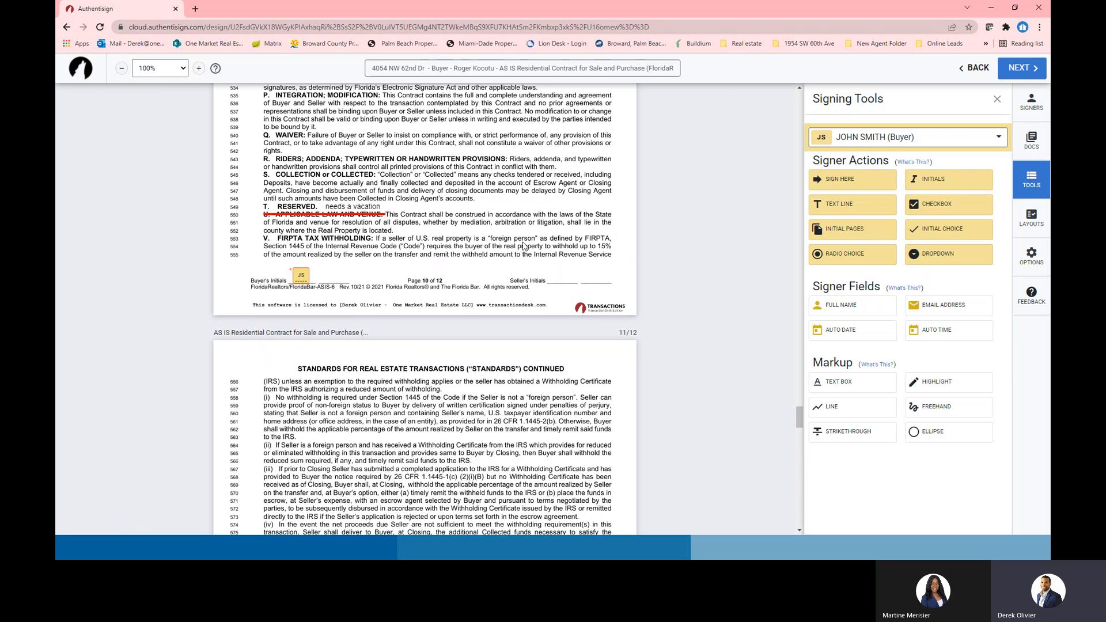
Add a buyer initials field beside the note on lines 547–548
{"action": "left_click", "coordinate": [942, 182]}
{"action": "left_click_drag", "start_coordinate": [429, 350], "coordinate": [394, 204]}
{"action": "scroll", "coordinate": [497, 252], "scroll_direction": "down", "scroll_amount": 7}
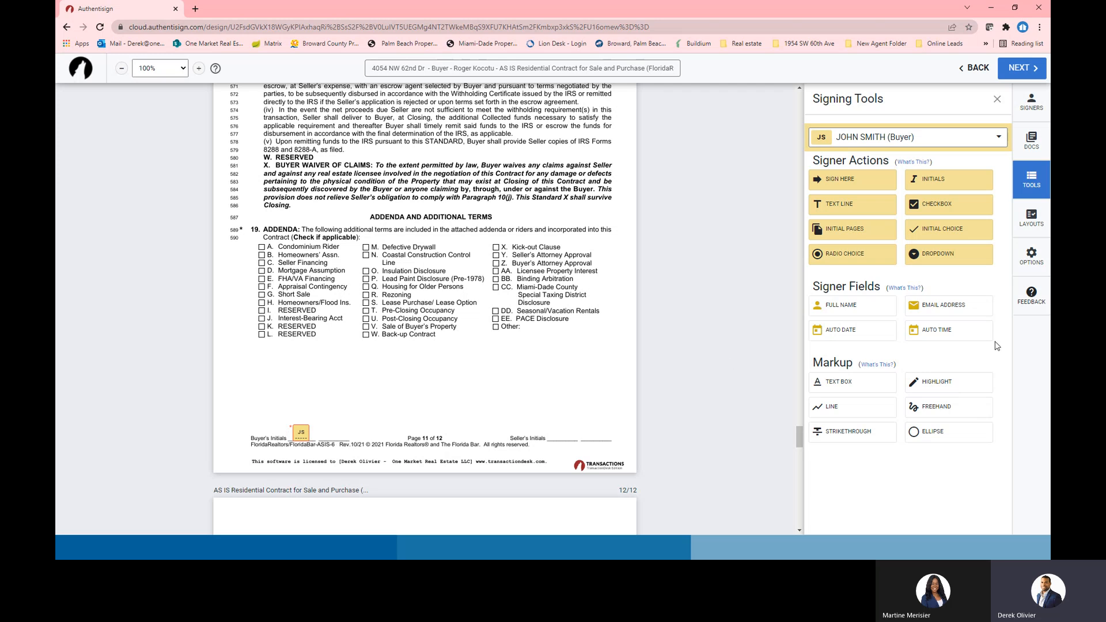
Highlight the Seller's and Buyer's Initials blanks on page 11
{"action": "left_click", "coordinate": [941, 385]}
{"action": "left_click_drag", "start_coordinate": [549, 438], "coordinate": [578, 436]}
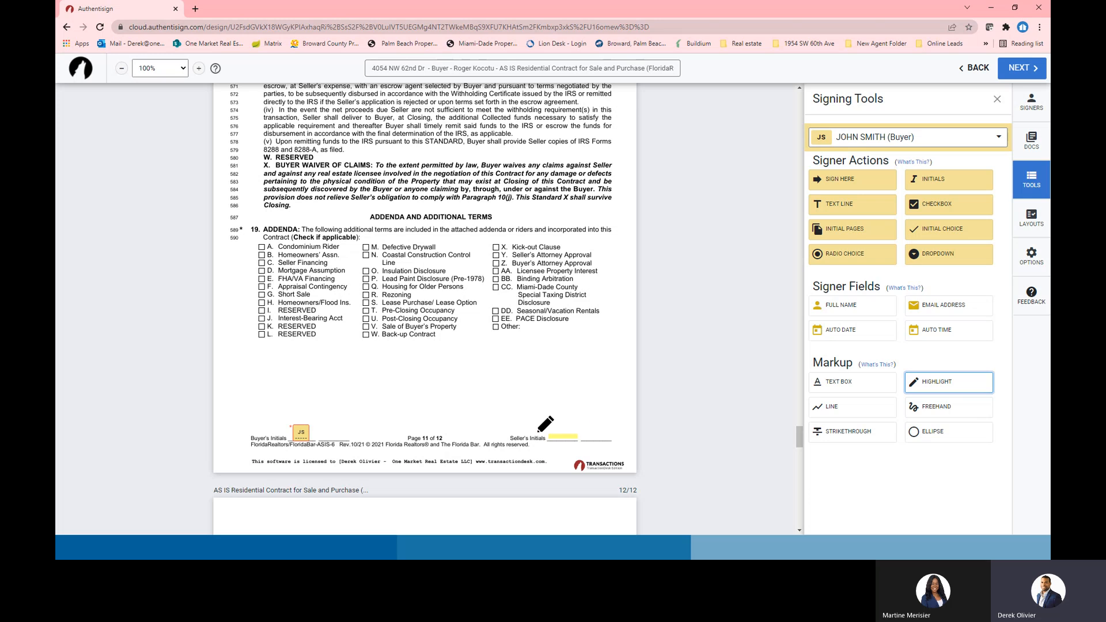
{"action": "left_click_drag", "start_coordinate": [326, 430], "coordinate": [351, 430]}
{"action": "scroll", "coordinate": [736, 328], "scroll_direction": "down", "scroll_amount": 7}
{"action": "scroll", "coordinate": [731, 350], "scroll_direction": "up", "scroll_amount": 5}
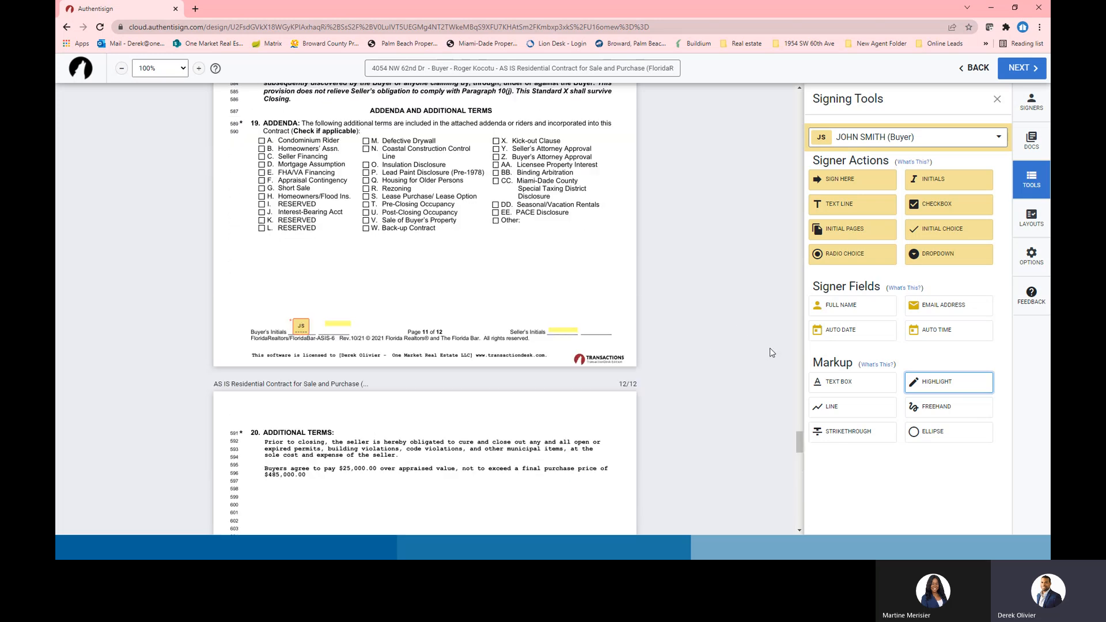
{"action": "scroll", "coordinate": [775, 351], "scroll_direction": "up", "scroll_amount": 8}
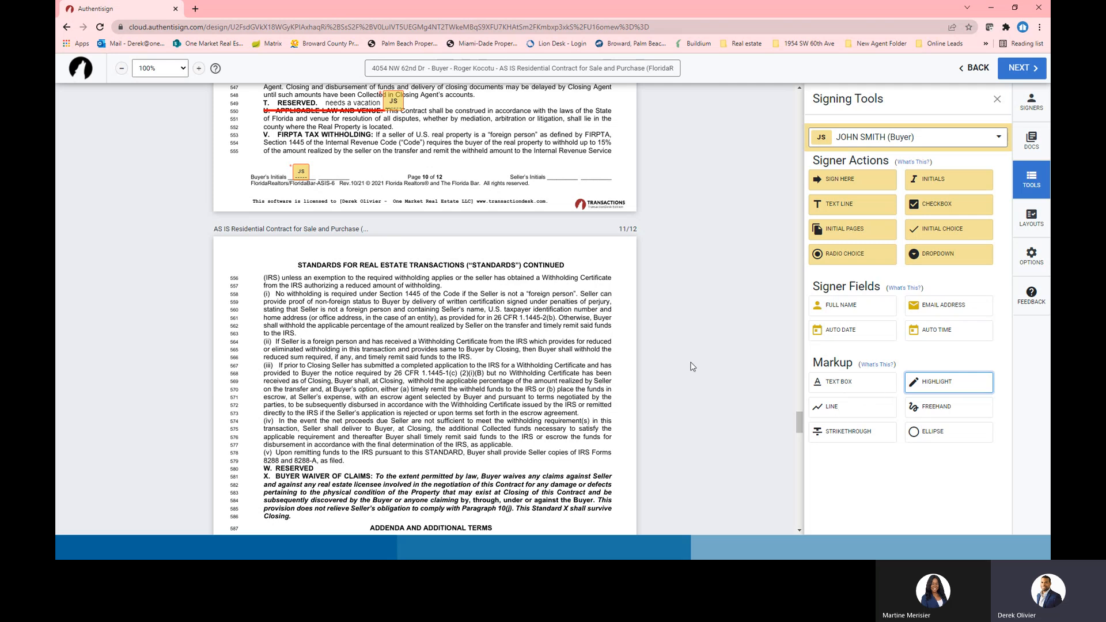
{"action": "scroll", "coordinate": [691, 366], "scroll_direction": "up", "scroll_amount": 5}
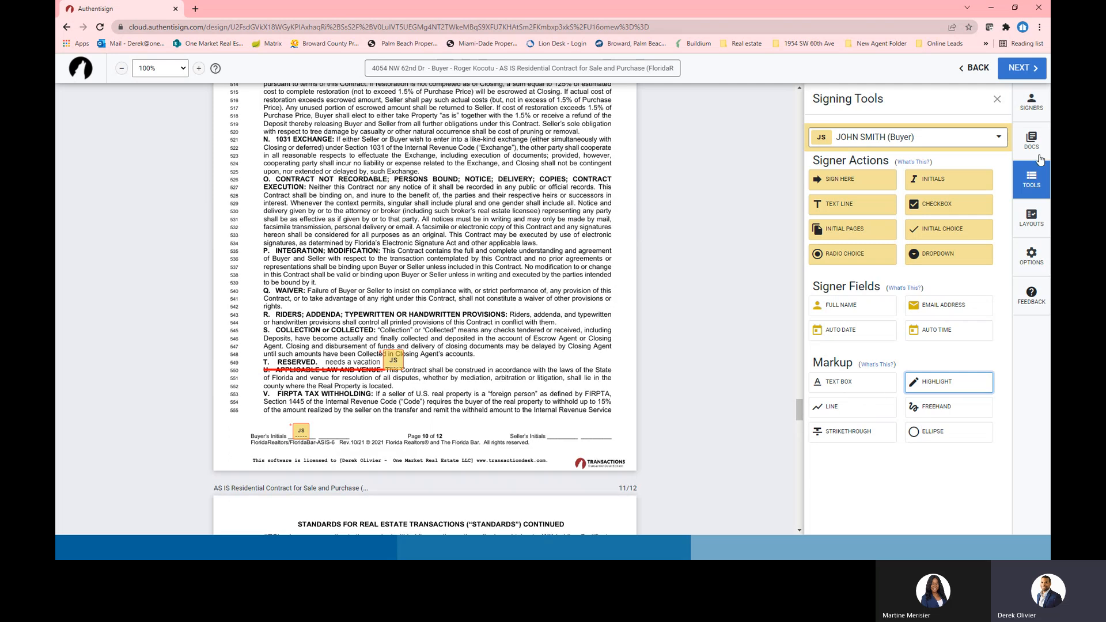
Send the Authentisign invitations with the default email, then show the next 'Edit Forms' presentation slide
{"action": "left_click", "coordinate": [1023, 69]}
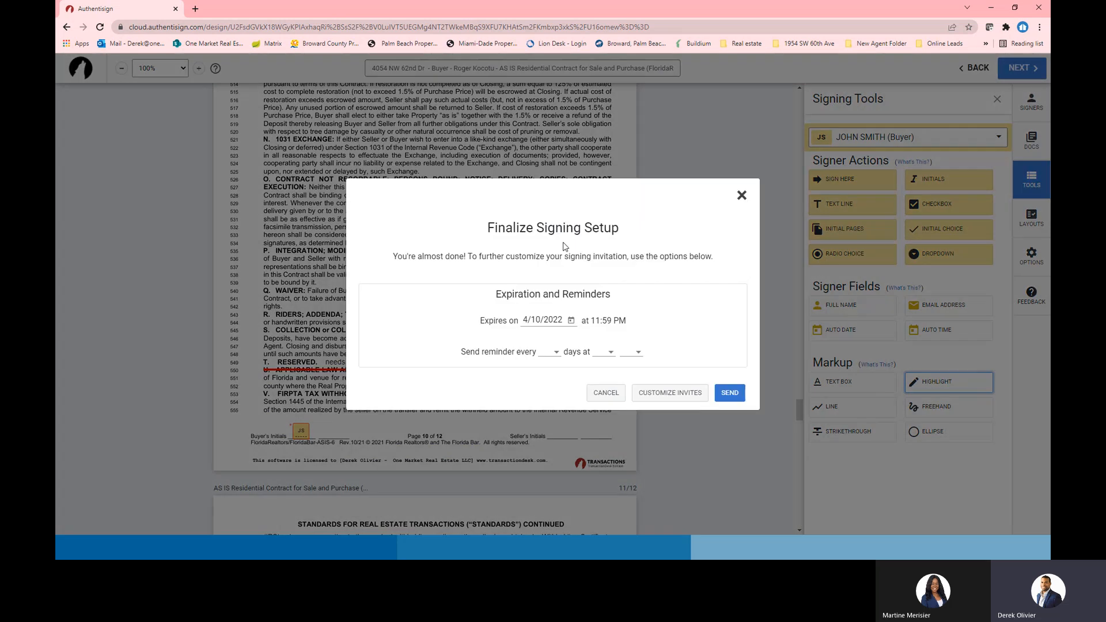
{"action": "left_click", "coordinate": [662, 401]}
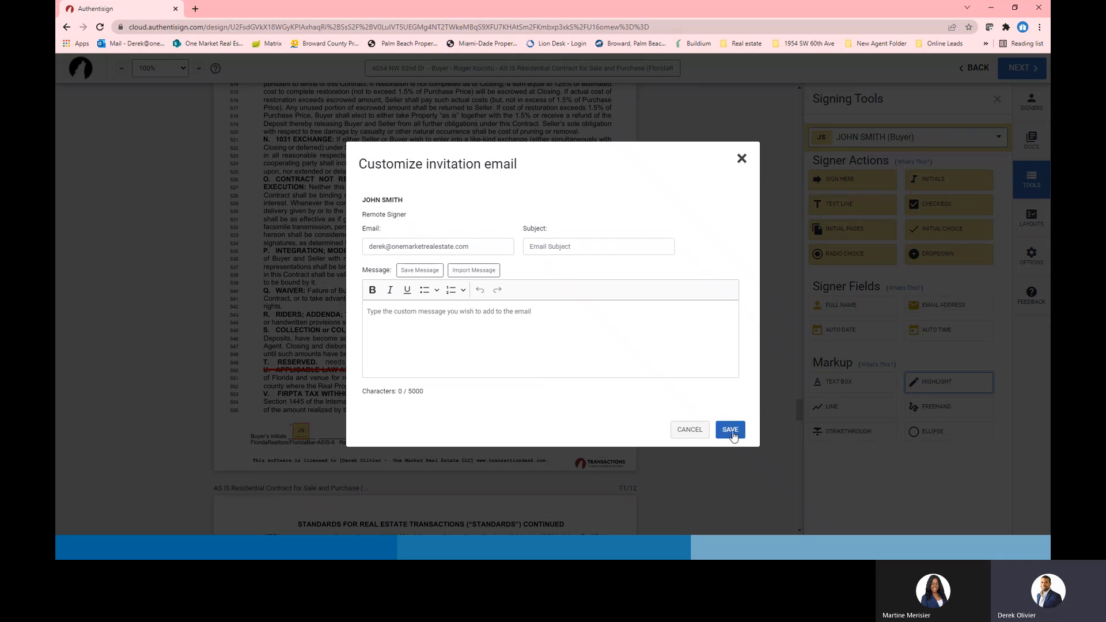
{"action": "left_click", "coordinate": [742, 158]}
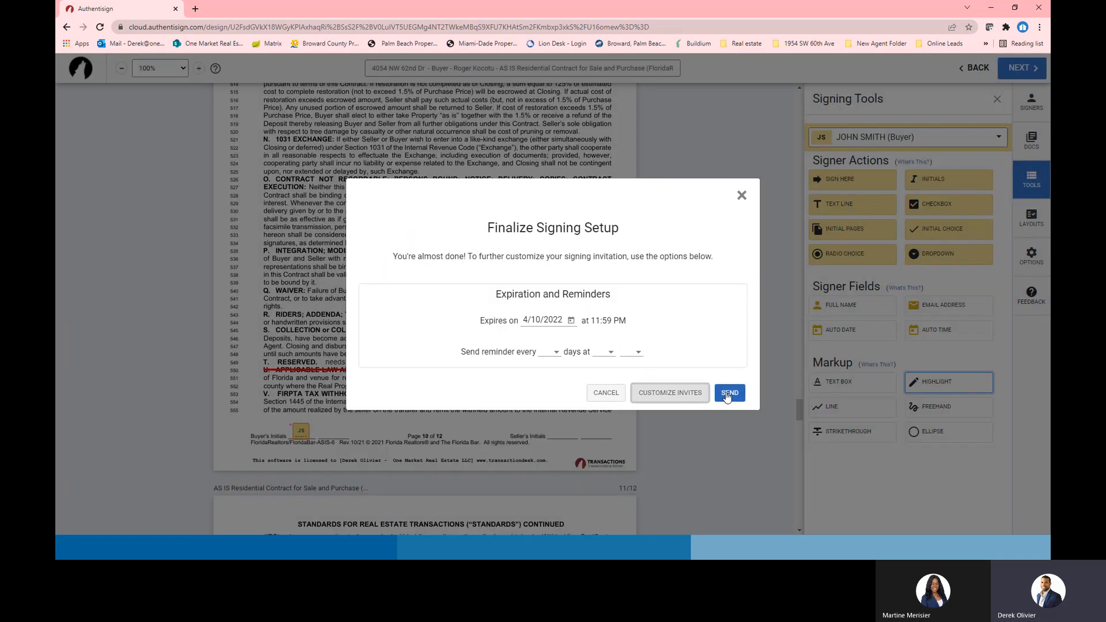
{"action": "left_click", "coordinate": [729, 394]}
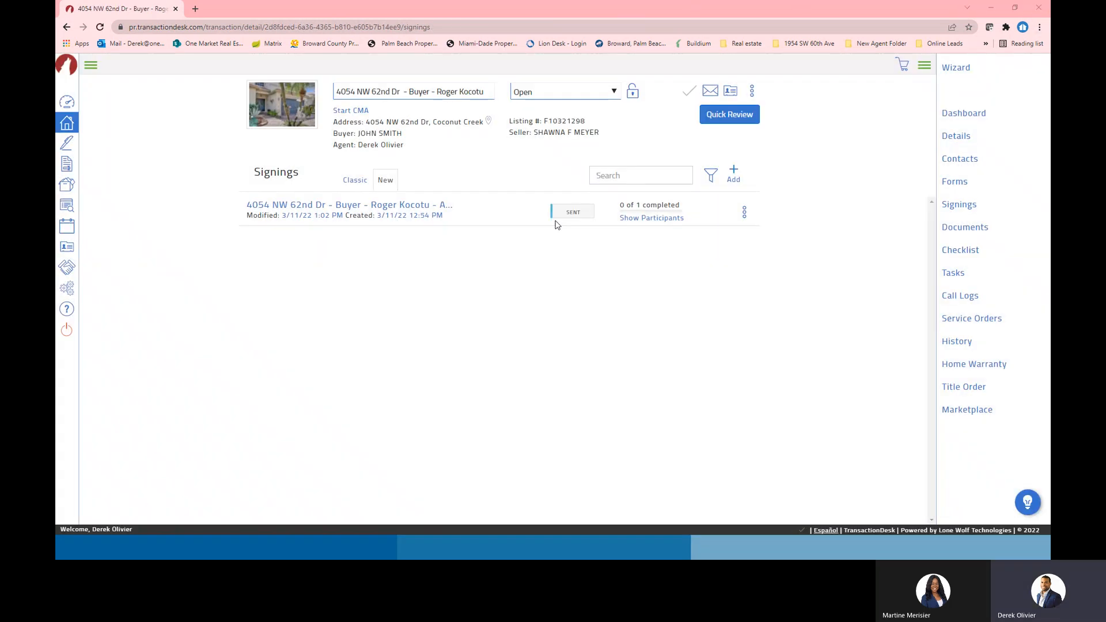
{"action": "key", "text": "alt+Tab"}
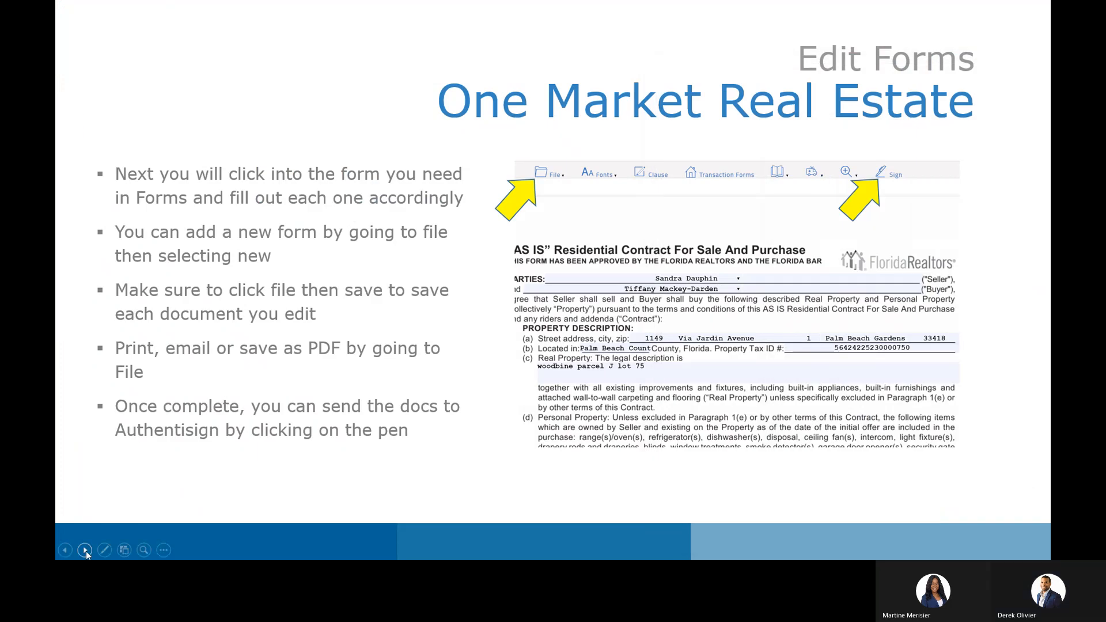
{"action": "left_click", "coordinate": [84, 551]}
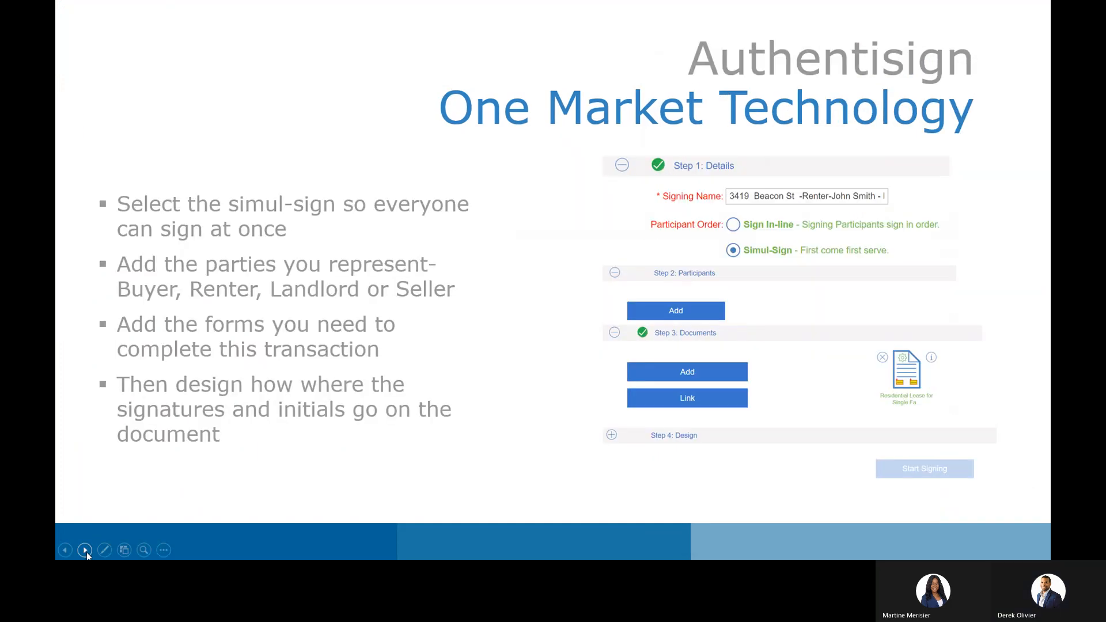
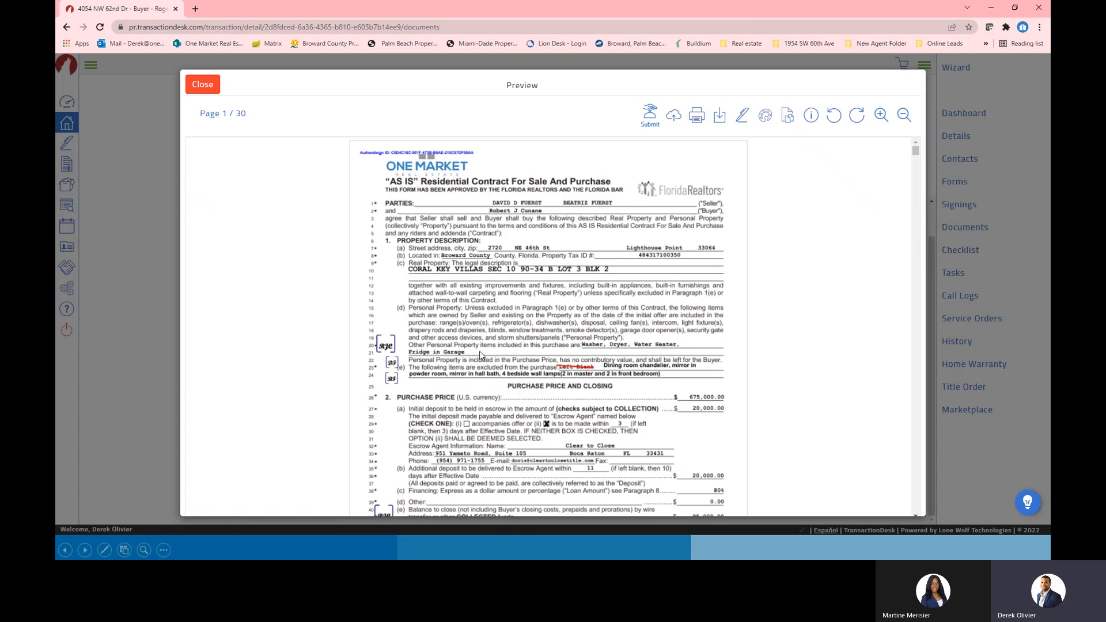
Send the 30-page AS IS purchase contract from Preview to a new Authentisign signing
{"action": "scroll", "coordinate": [576, 357], "scroll_direction": "down", "scroll_amount": 1}
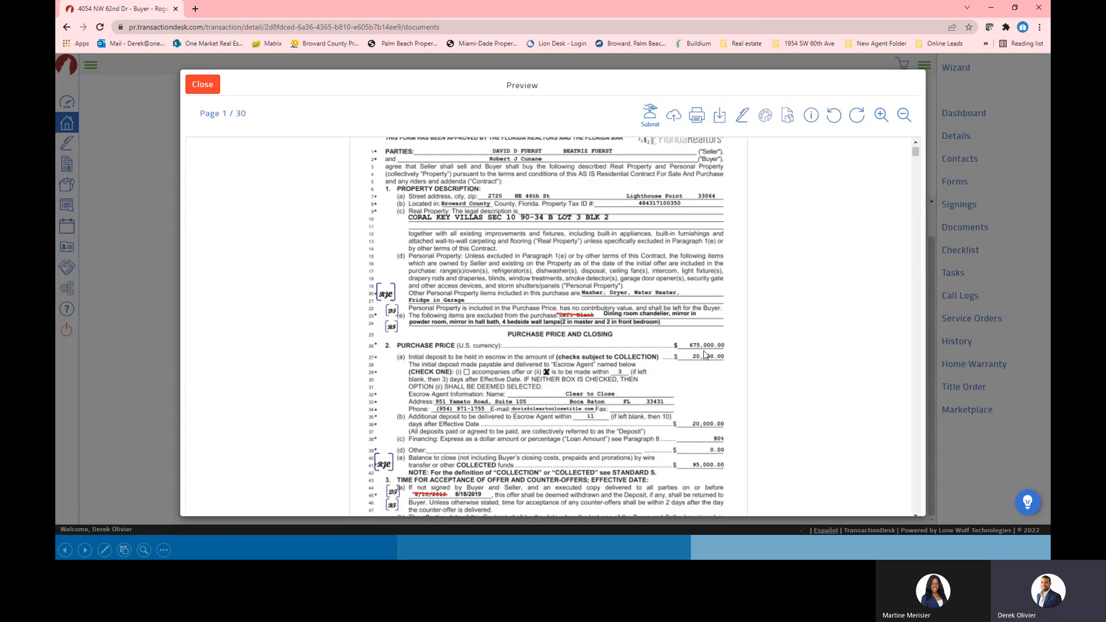
{"action": "scroll", "coordinate": [565, 365], "scroll_direction": "down", "scroll_amount": 5}
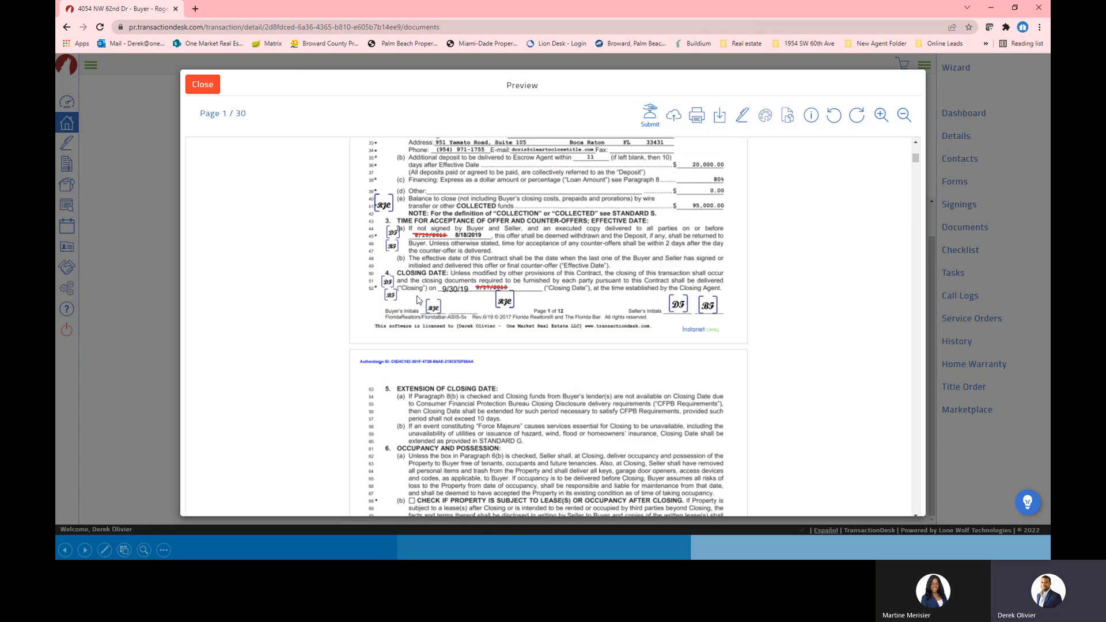
{"action": "scroll", "coordinate": [618, 327], "scroll_direction": "up", "scroll_amount": 4}
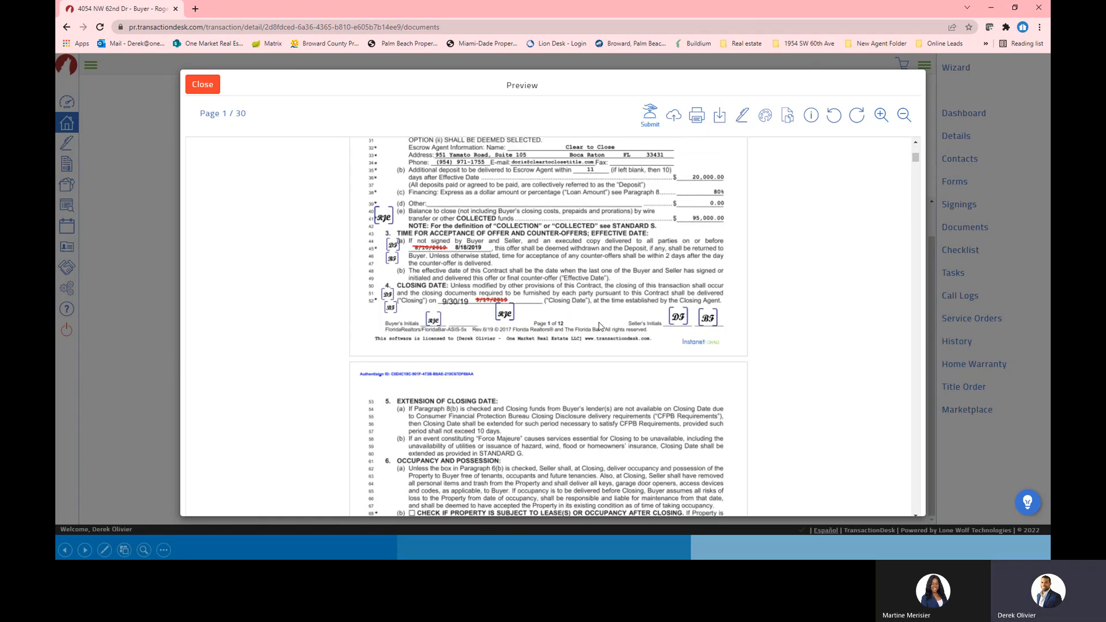
{"action": "left_click", "coordinate": [742, 117]}
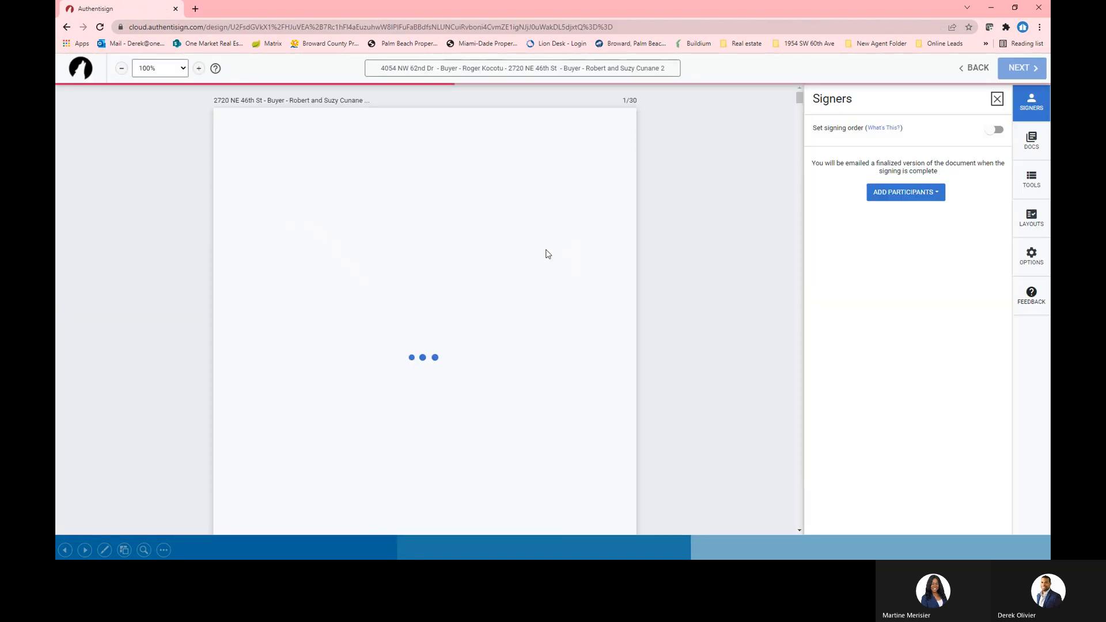
Add the buyer from the transaction's contacts as a signer
{"action": "left_click", "coordinate": [905, 192]}
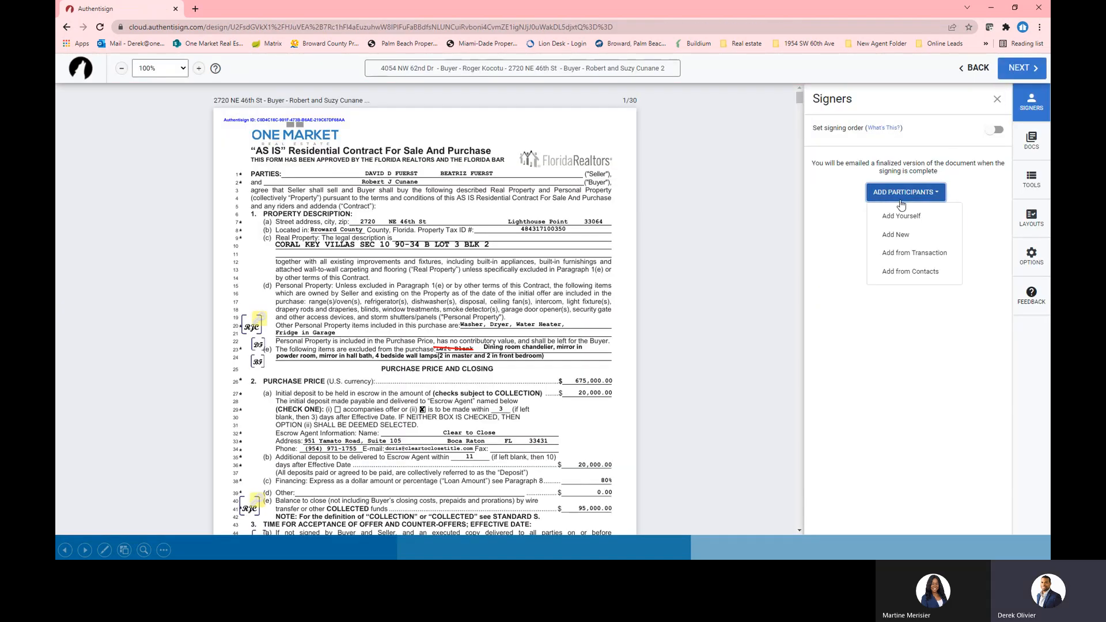
{"action": "left_click", "coordinate": [907, 252]}
{"action": "left_click", "coordinate": [767, 314]}
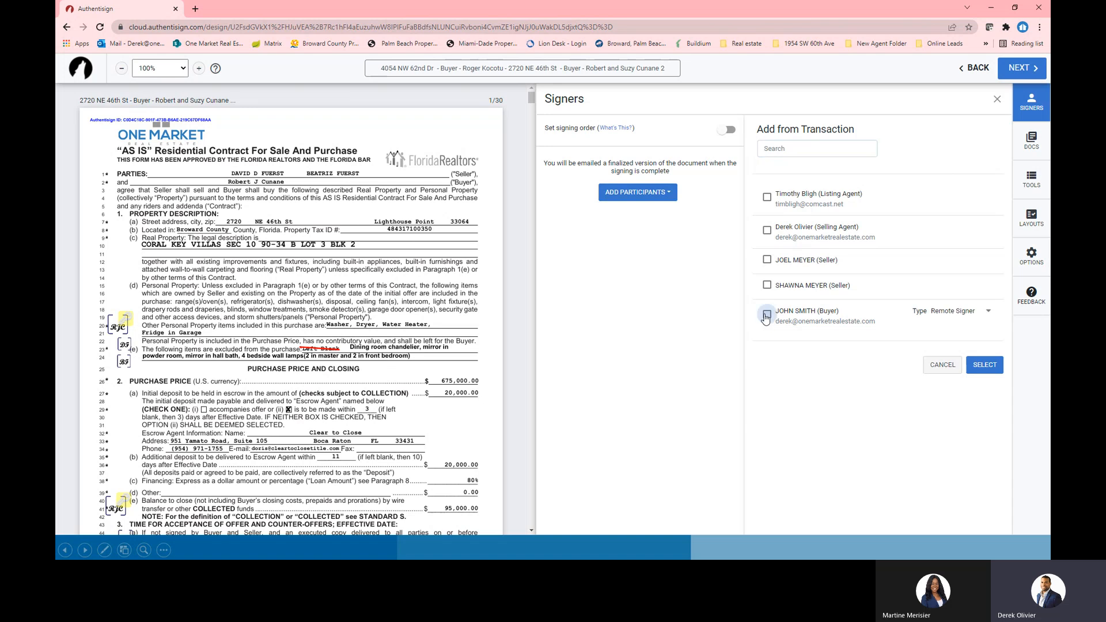
{"action": "left_click", "coordinate": [977, 366]}
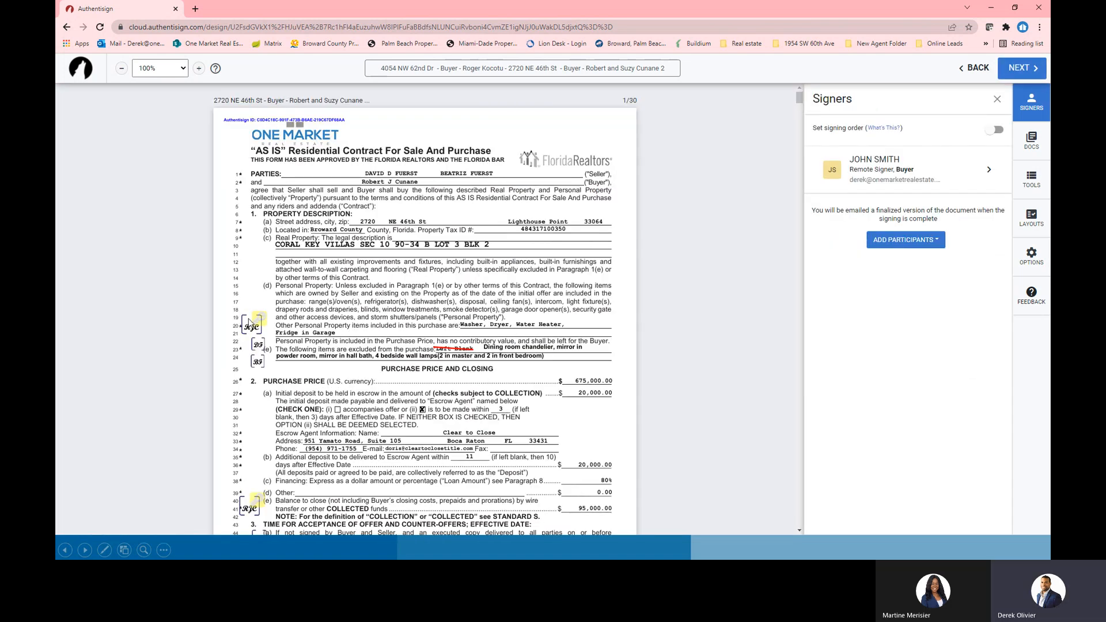
Strike through the legal description on line 10 of the contract
{"action": "left_click", "coordinate": [1031, 141]}
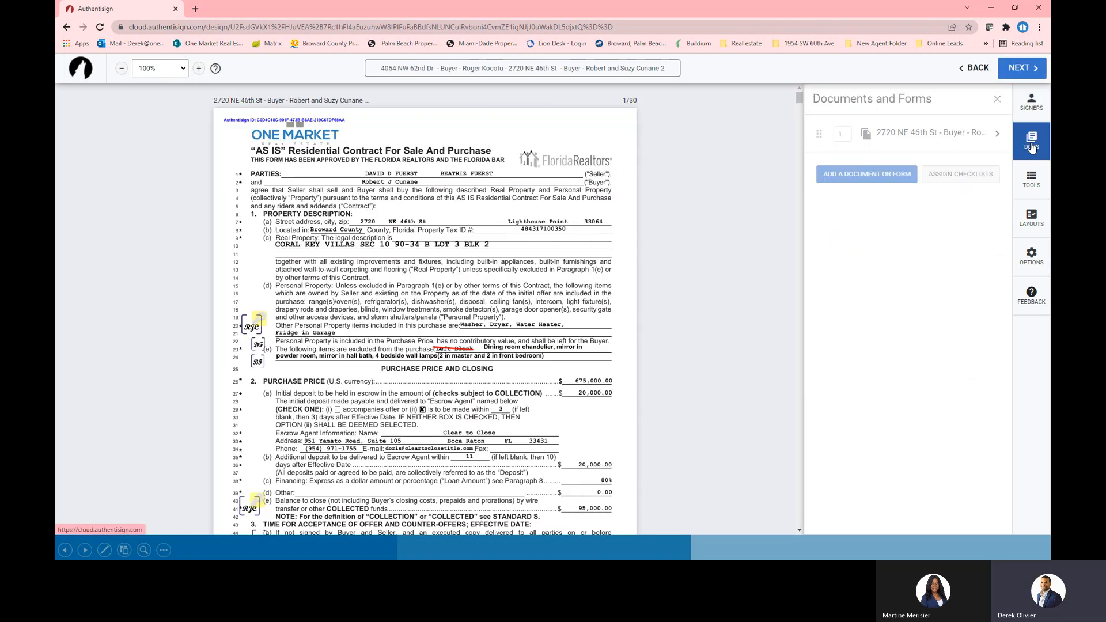
{"action": "left_click", "coordinate": [1031, 180]}
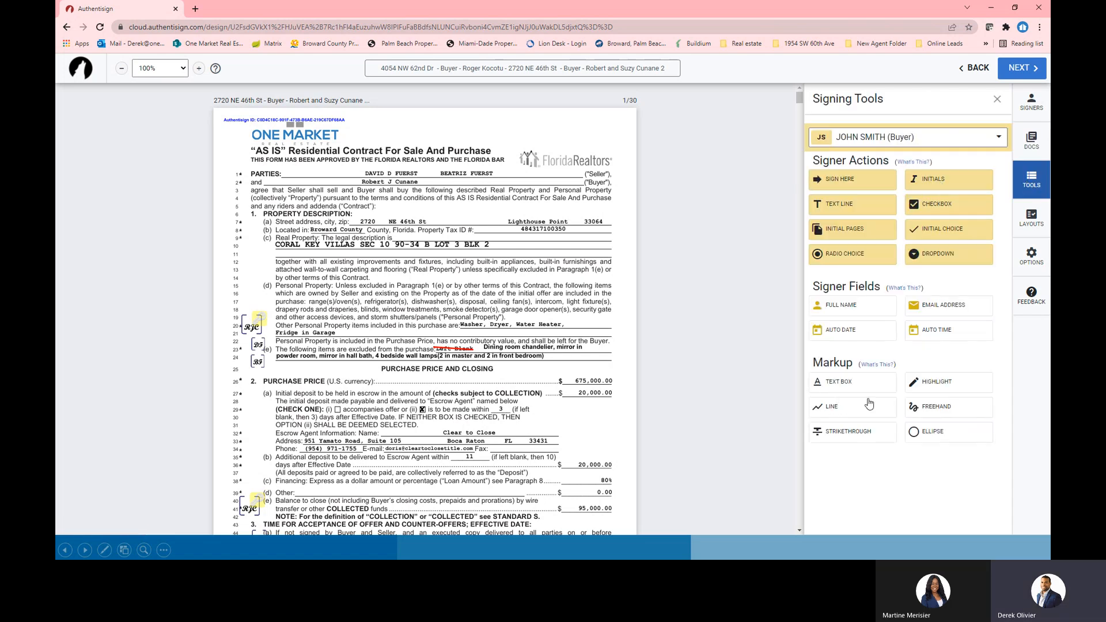
{"action": "left_click", "coordinate": [826, 443]}
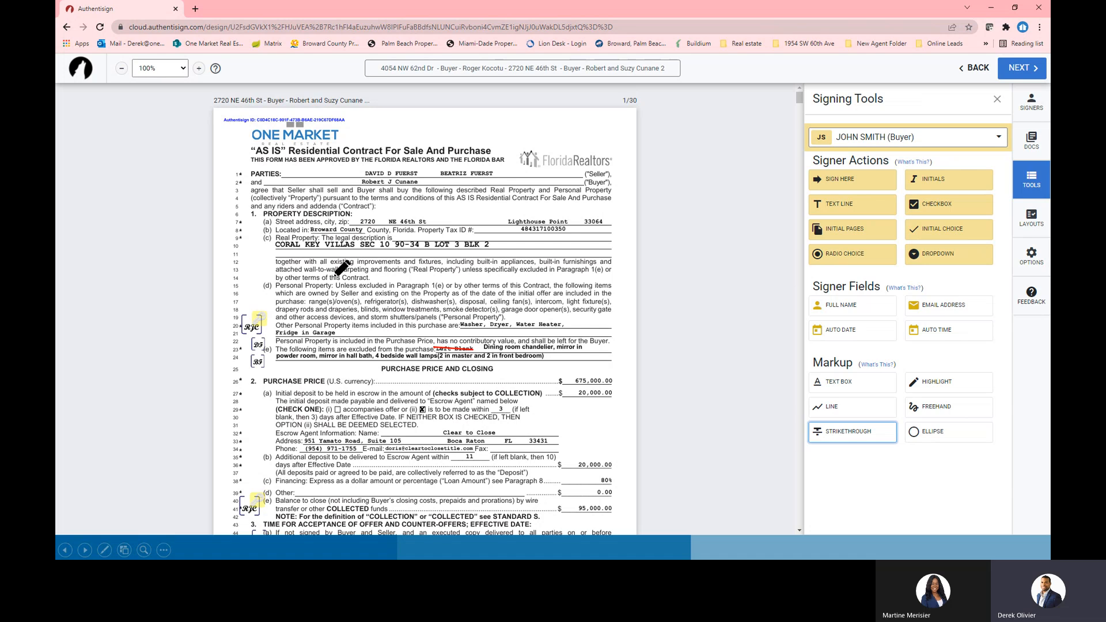
{"action": "left_click_drag", "start_coordinate": [273, 243], "coordinate": [379, 244]}
Place a text box on line 11 with a buyer initials field beside it
{"action": "left_click", "coordinate": [870, 389]}
{"action": "left_click", "coordinate": [281, 258]}
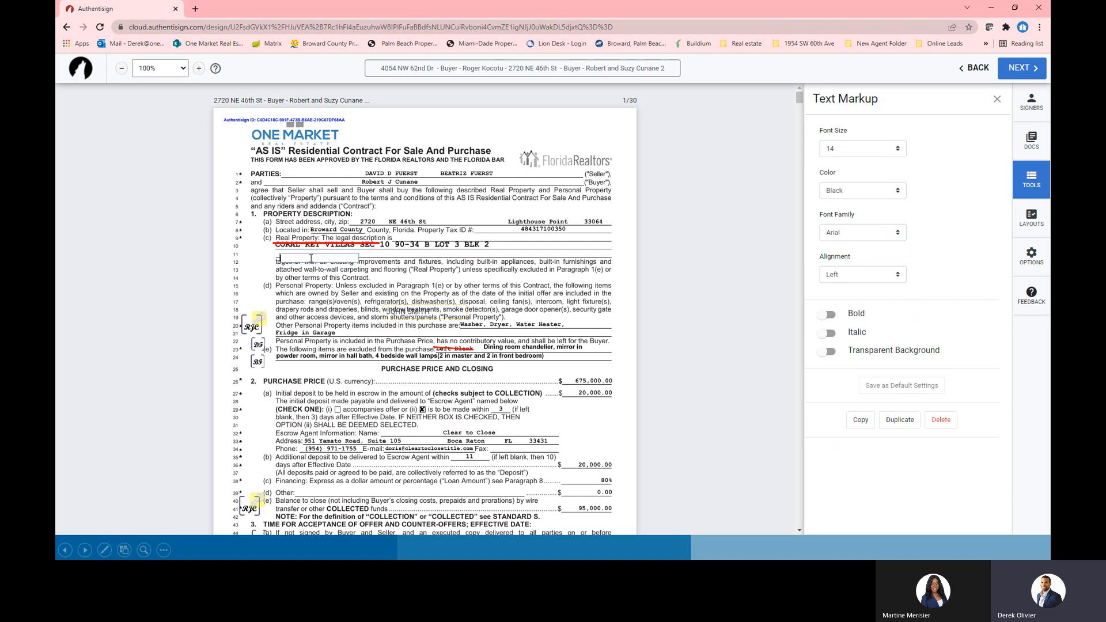
{"action": "left_click", "coordinate": [311, 253]}
{"action": "left_click_drag", "start_coordinate": [323, 258], "coordinate": [322, 251]}
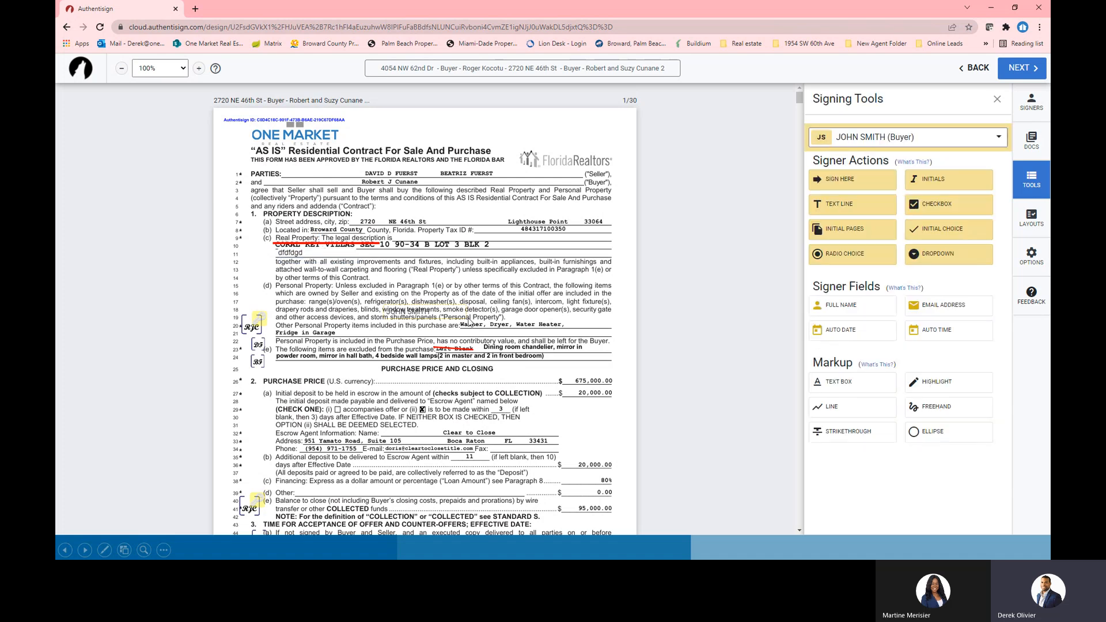
{"action": "left_click", "coordinate": [955, 184]}
{"action": "left_click", "coordinate": [260, 258]}
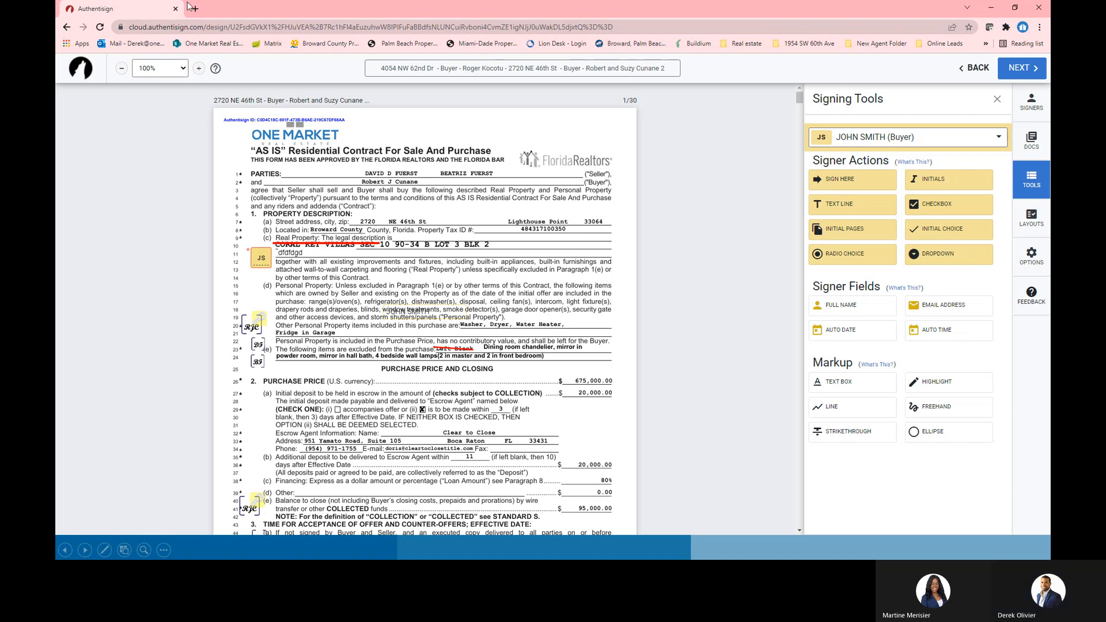
{"action": "left_click_drag", "start_coordinate": [128, 6], "coordinate": [1049, 230]}
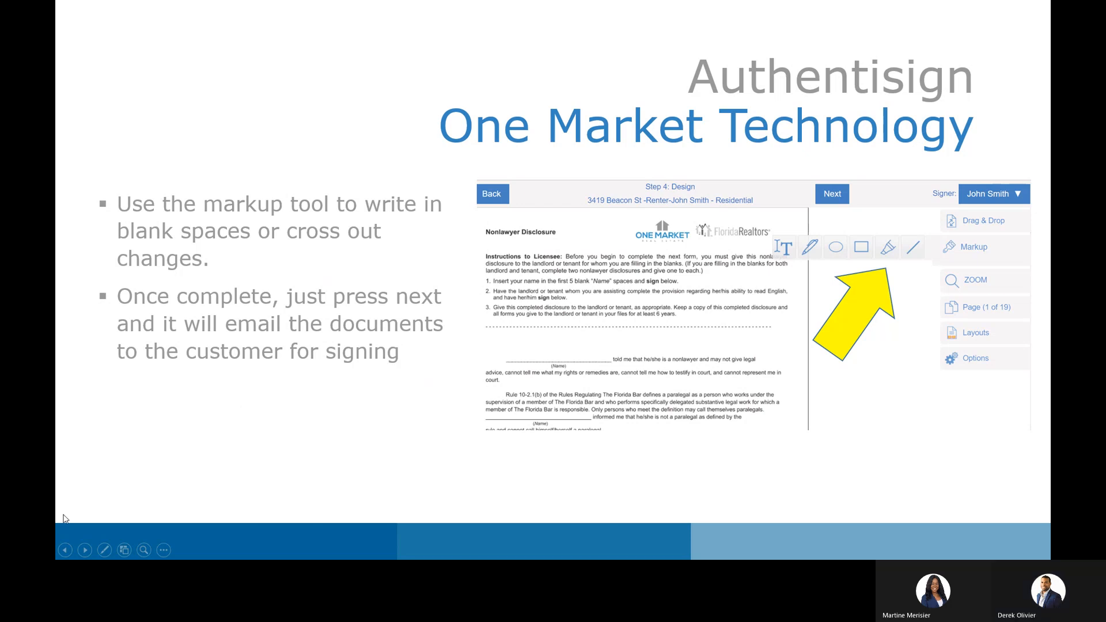
Advance to the 'Using the Checklist' slide, then maximize the browser over the slideshow
{"action": "left_click", "coordinate": [84, 550]}
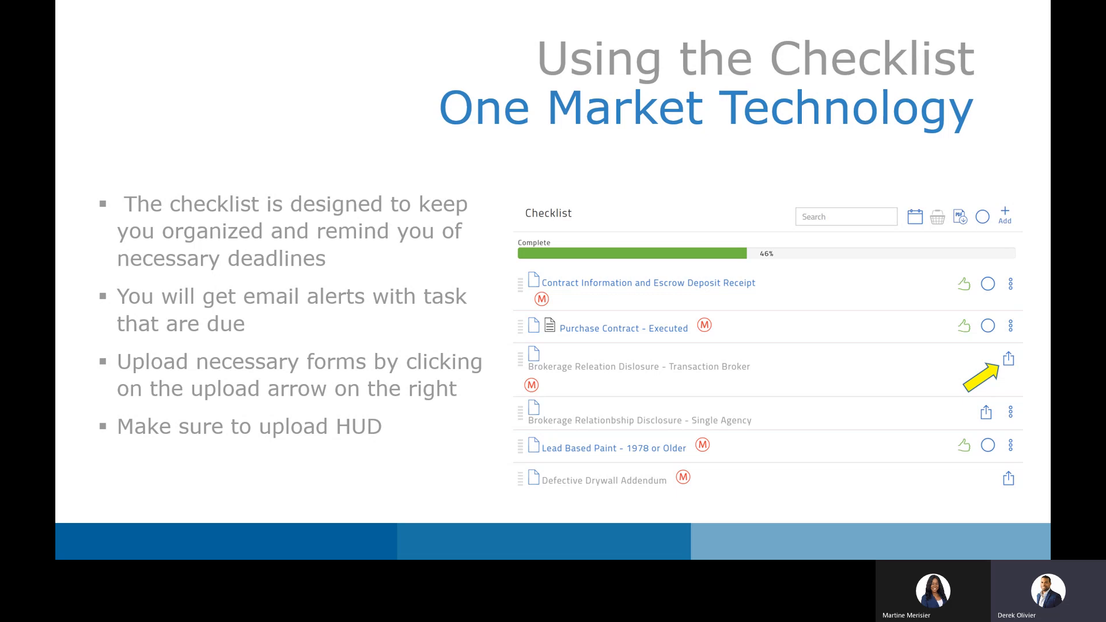
{"action": "left_click_drag", "start_coordinate": [1049, 151], "coordinate": [264, 1]}
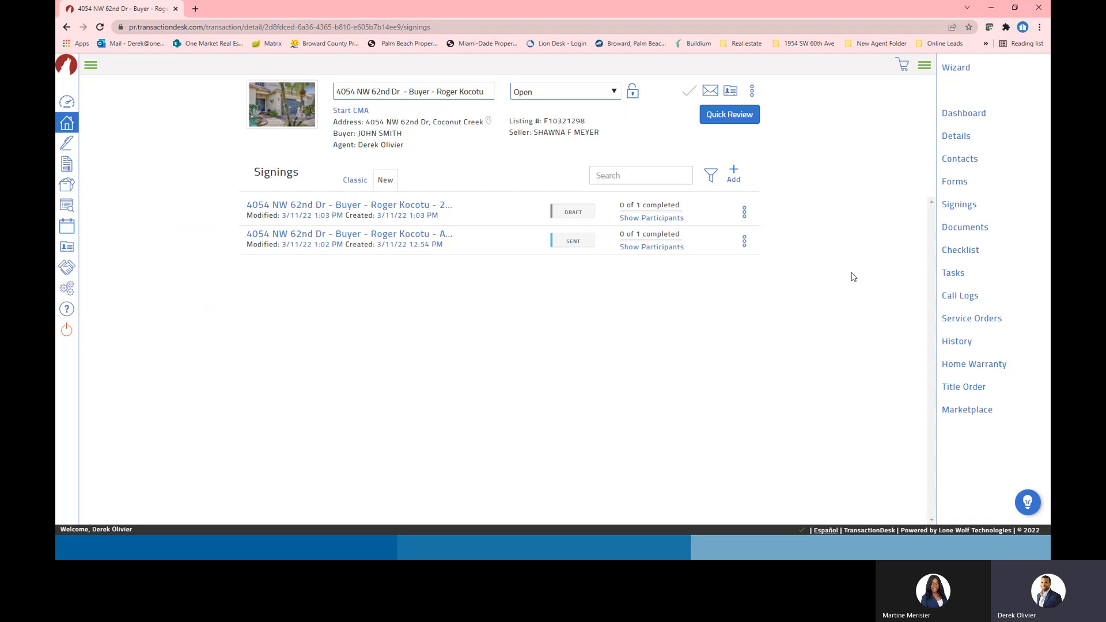
From the dashboard, open the 'As Is' buyer checklist, expand TRAINING, and export it to PDF
{"action": "left_click", "coordinate": [963, 114]}
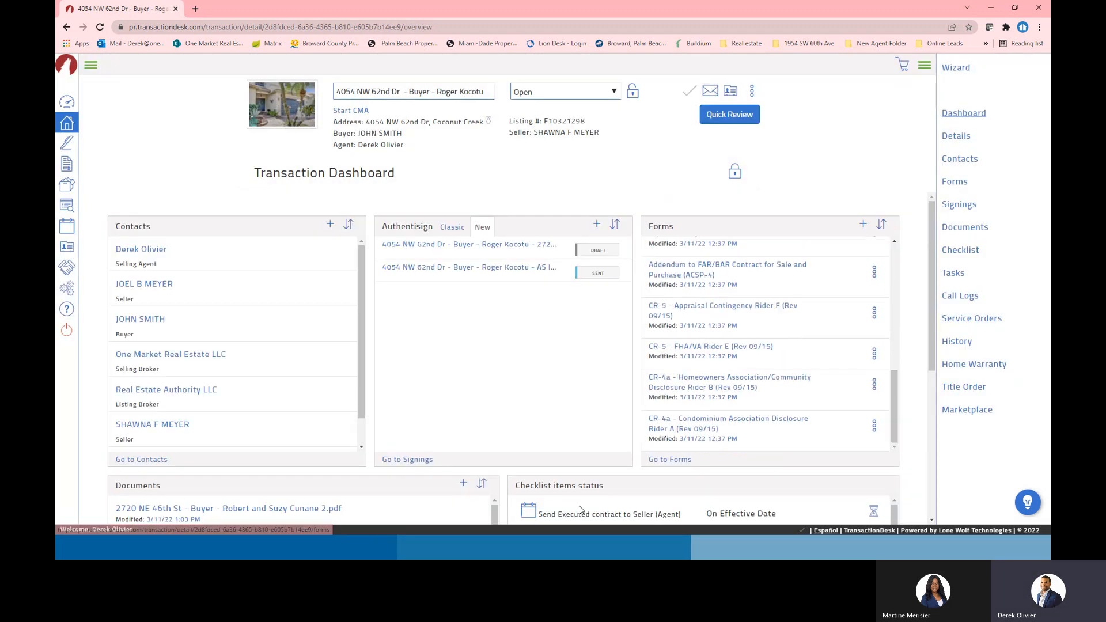
{"action": "scroll", "coordinate": [579, 506], "scroll_direction": "down", "scroll_amount": 10}
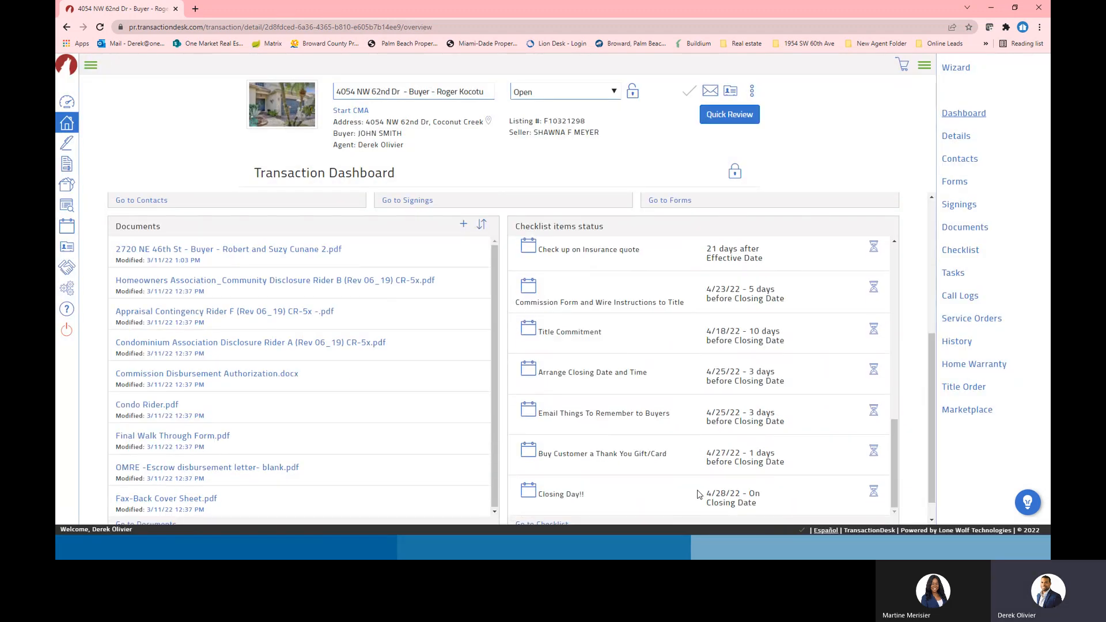
{"action": "scroll", "coordinate": [698, 493], "scroll_direction": "down", "scroll_amount": 1}
{"action": "left_click", "coordinate": [546, 502]}
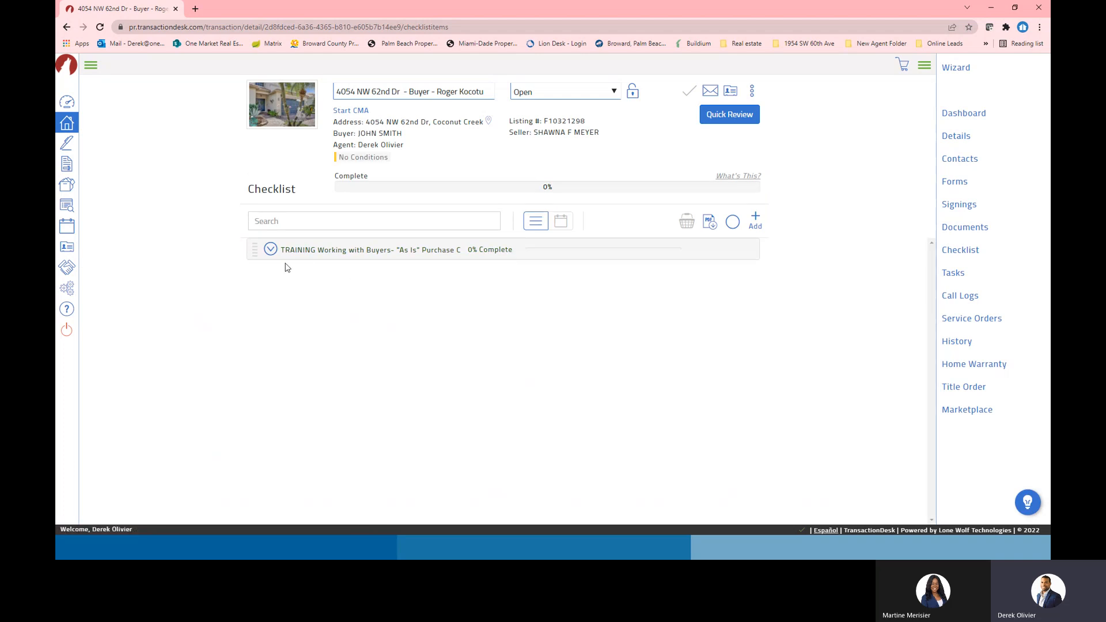
{"action": "left_click", "coordinate": [270, 249]}
{"action": "scroll", "coordinate": [393, 304], "scroll_direction": "down", "scroll_amount": 3}
{"action": "scroll", "coordinate": [555, 331], "scroll_direction": "up", "scroll_amount": 3}
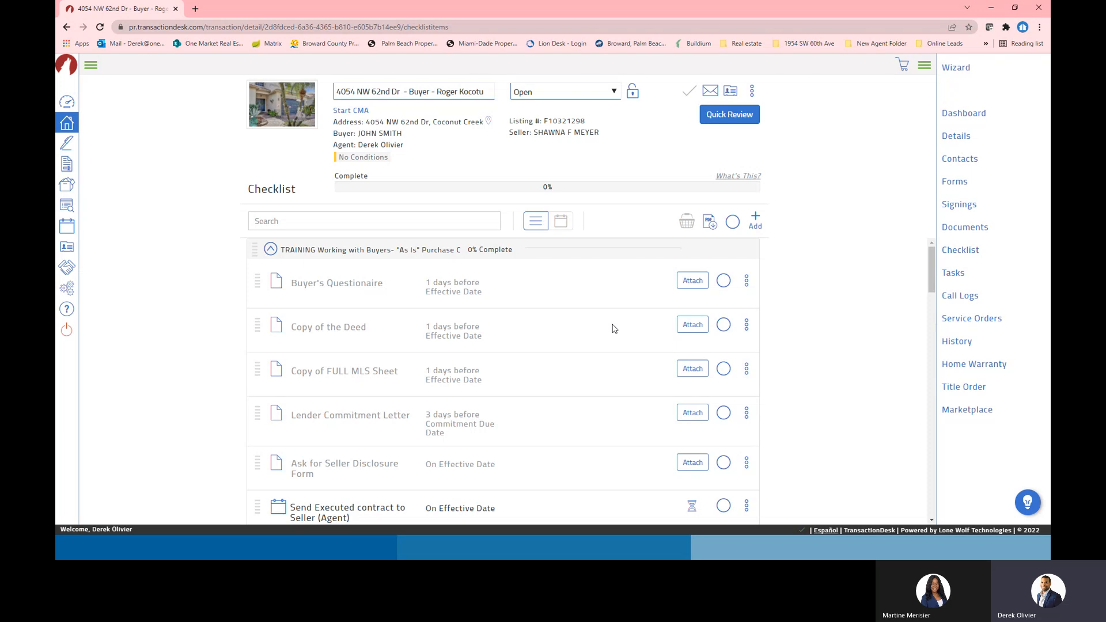
{"action": "left_click", "coordinate": [721, 225]}
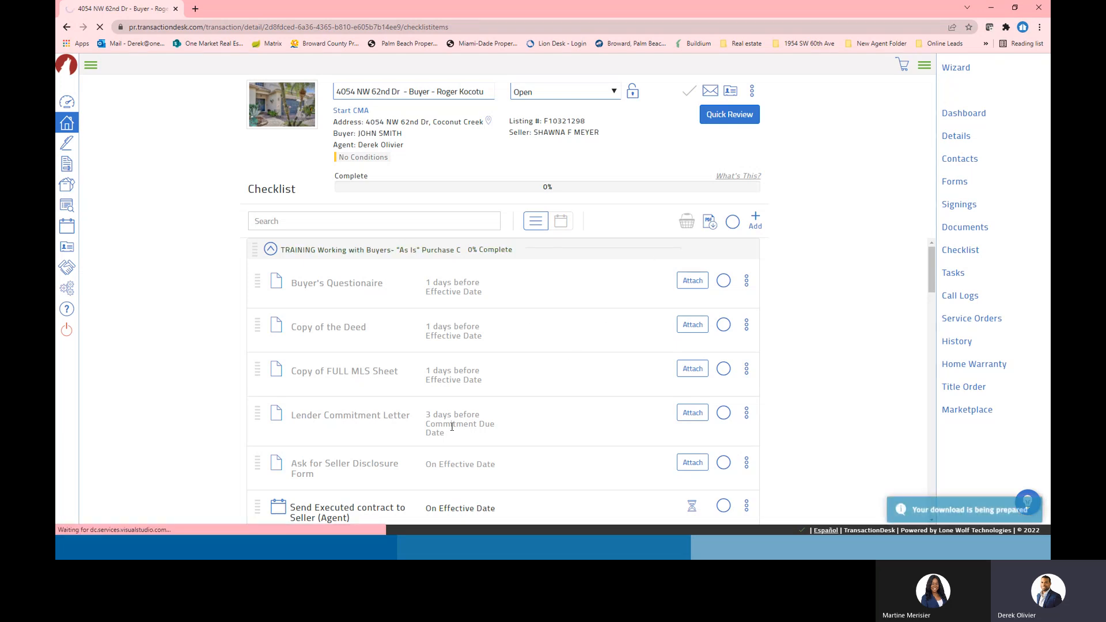
Scroll through the downloaded 4-page checklist PDF, then close it
{"action": "left_click", "coordinate": [120, 521]}
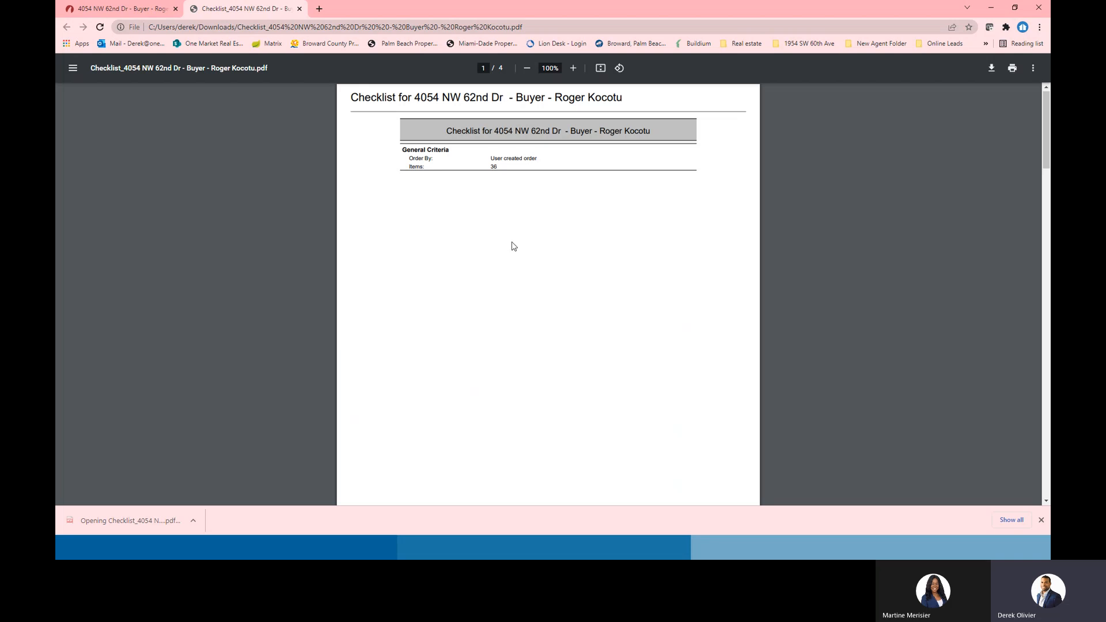
{"action": "scroll", "coordinate": [513, 247], "scroll_direction": "down", "scroll_amount": 8}
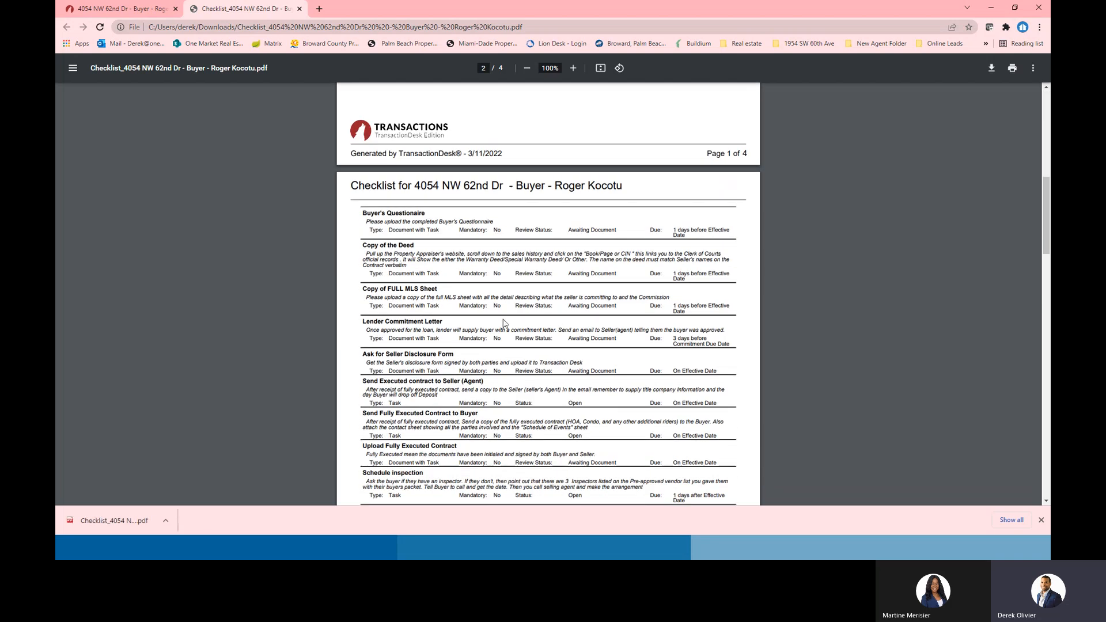
{"action": "scroll", "coordinate": [503, 322], "scroll_direction": "down", "scroll_amount": 15}
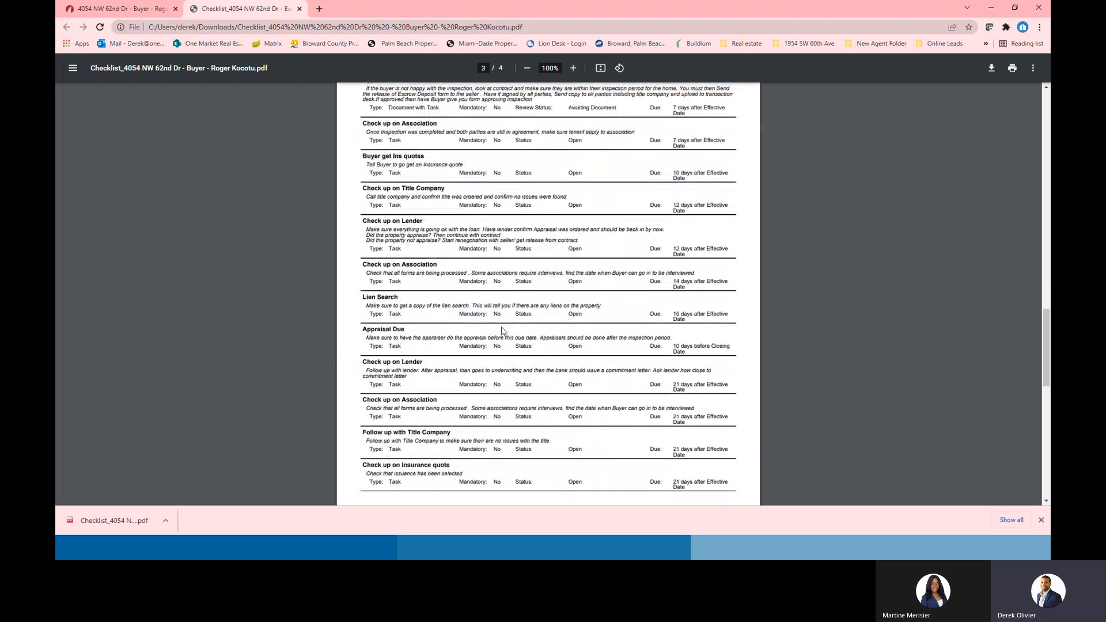
{"action": "scroll", "coordinate": [501, 330], "scroll_direction": "down", "scroll_amount": 15}
{"action": "scroll", "coordinate": [555, 344], "scroll_direction": "up", "scroll_amount": 15}
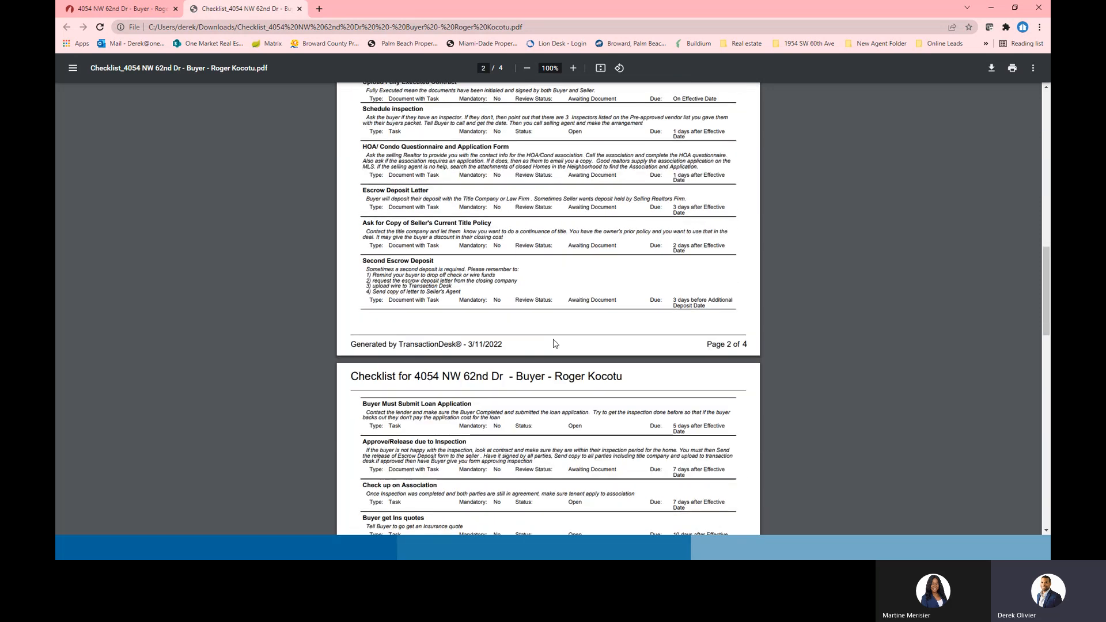
{"action": "scroll", "coordinate": [555, 344], "scroll_direction": "up", "scroll_amount": 15}
{"action": "left_click", "coordinate": [299, 9]}
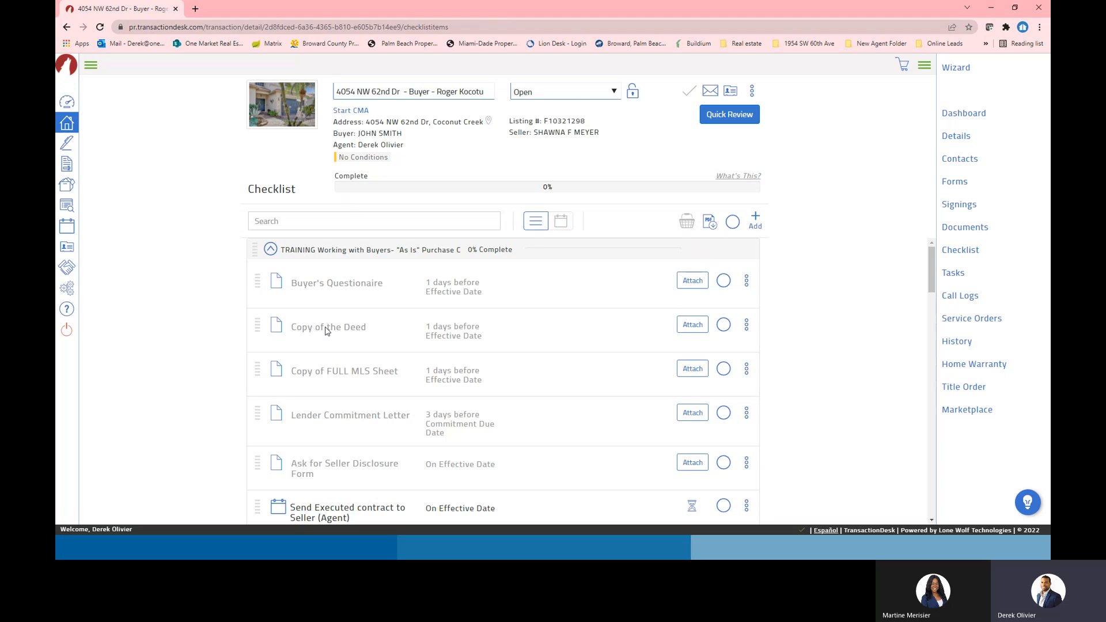
{"action": "left_click", "coordinate": [694, 327]}
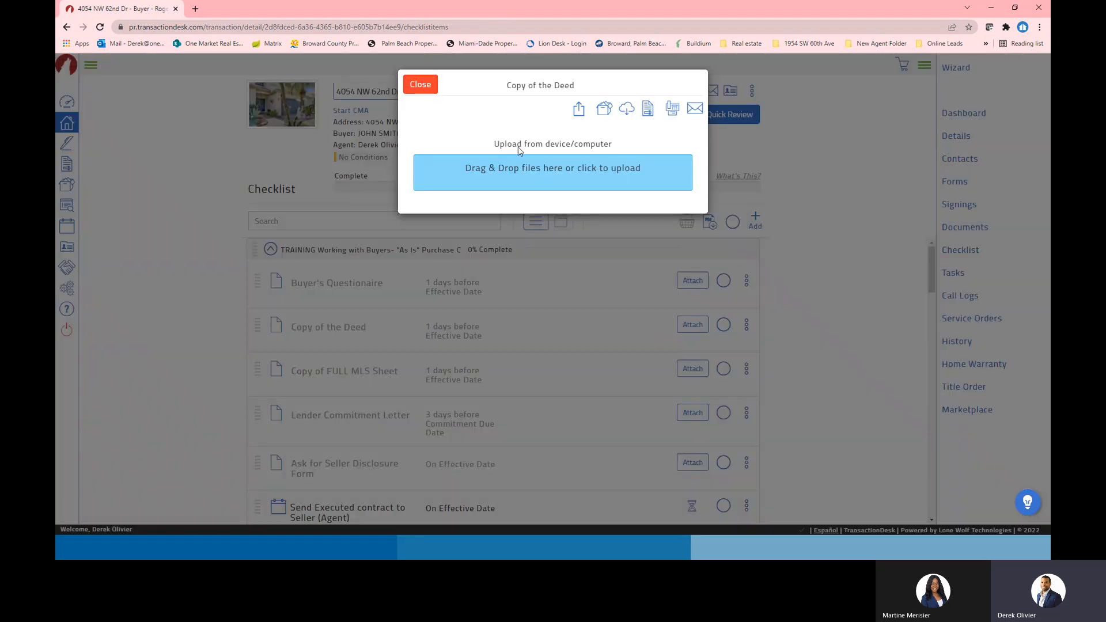
{"action": "left_click", "coordinate": [538, 168]}
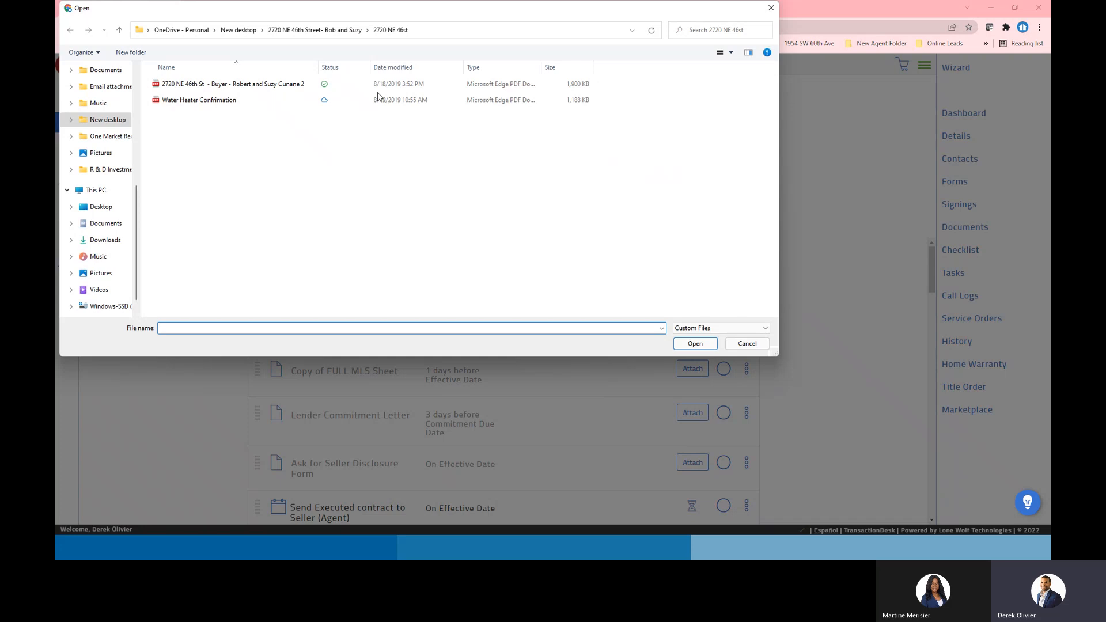
{"action": "left_click", "coordinate": [770, 8]}
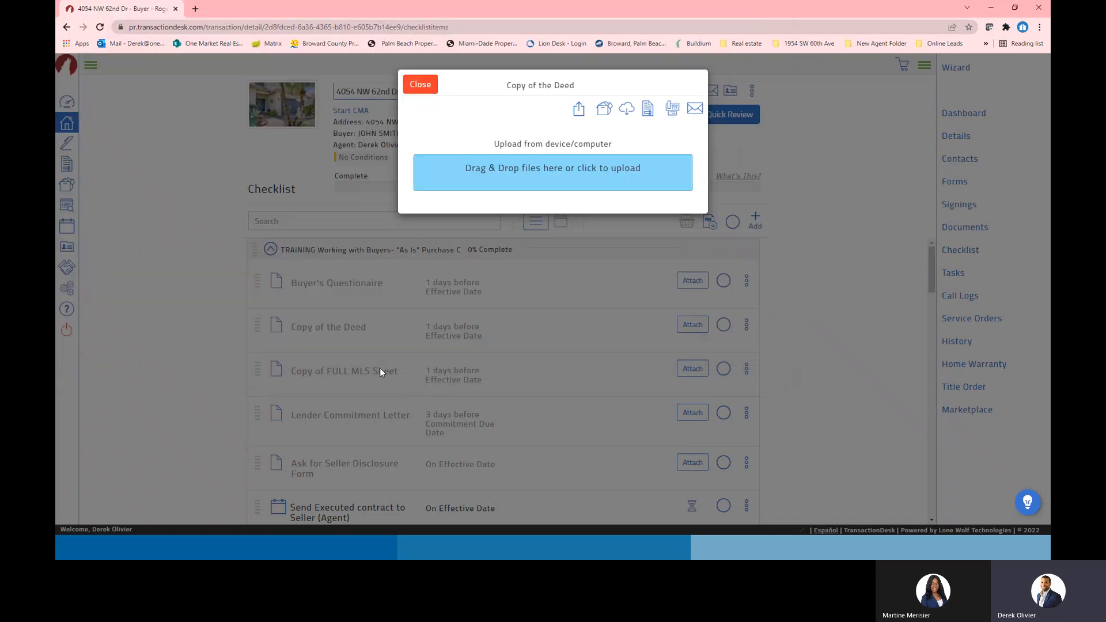
{"action": "left_click", "coordinate": [562, 191]}
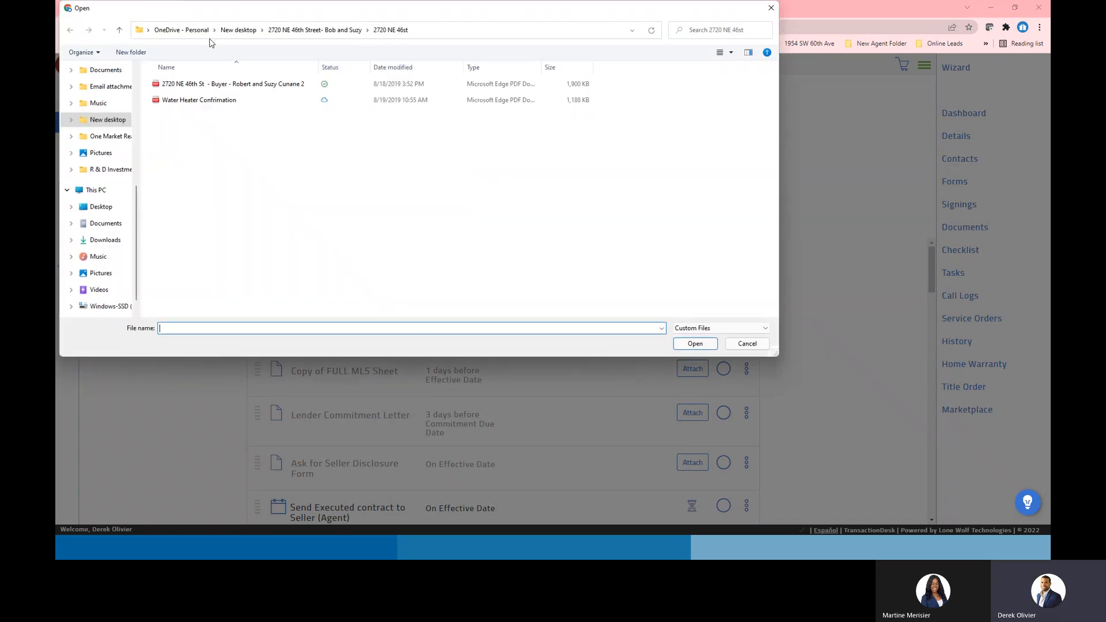
{"action": "left_click", "coordinate": [326, 30]}
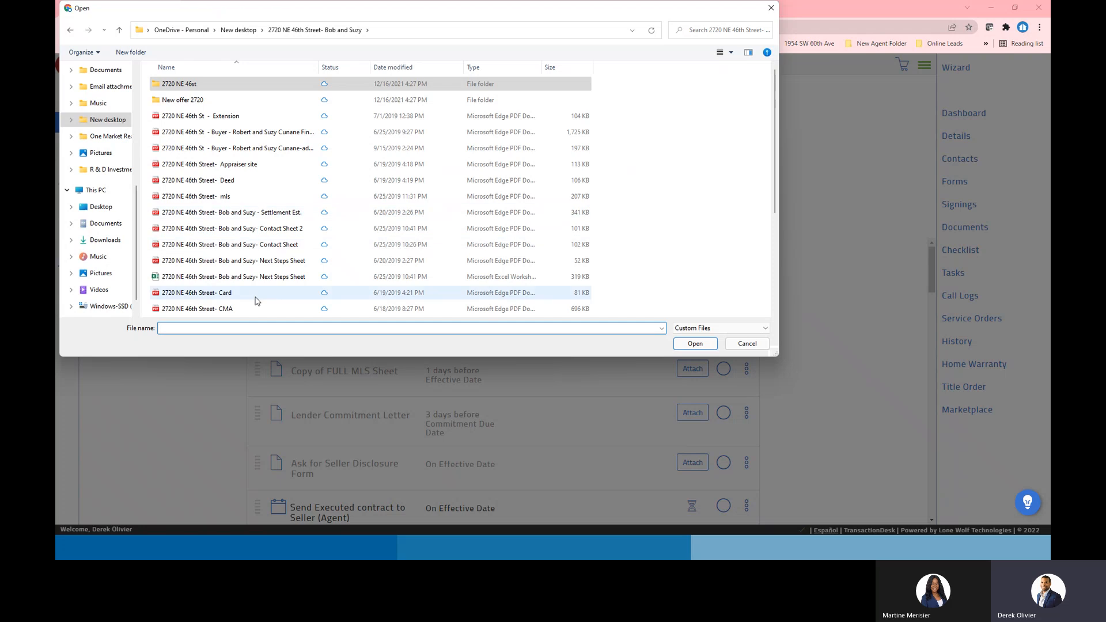
{"action": "left_click", "coordinate": [225, 182]}
{"action": "double_click", "coordinate": [225, 181]}
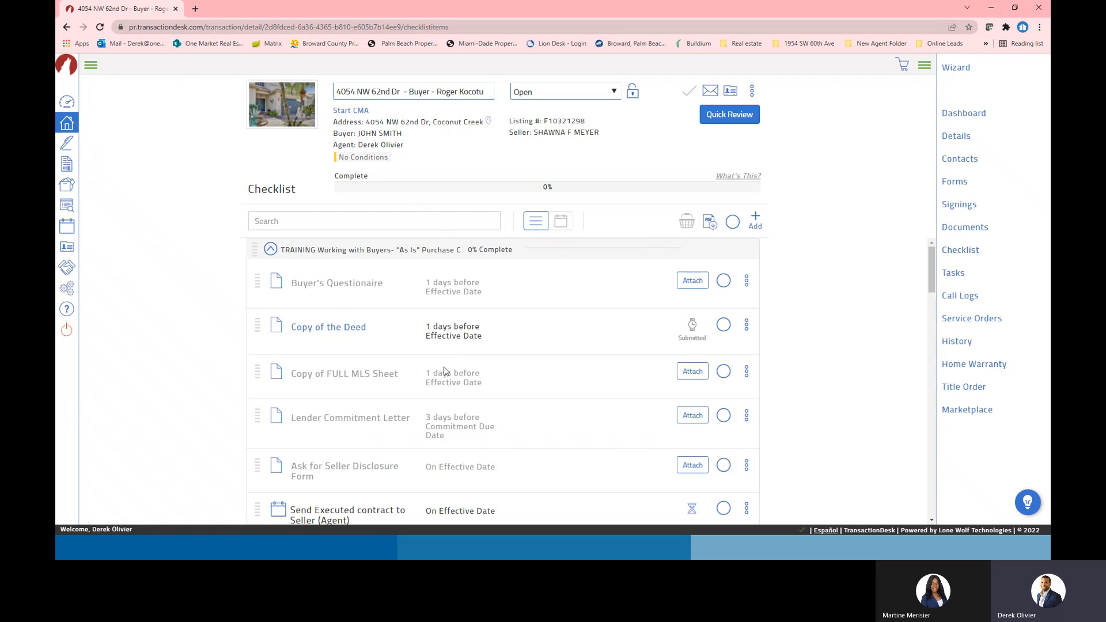
{"action": "left_click", "coordinate": [691, 374]}
{"action": "left_click", "coordinate": [547, 189]}
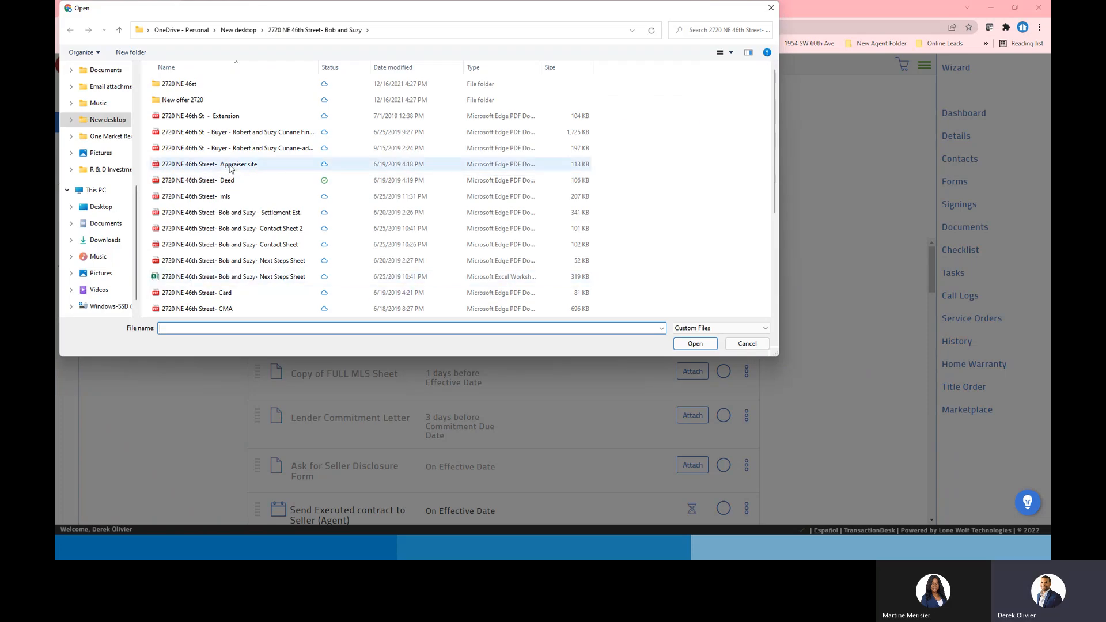
{"action": "left_click", "coordinate": [212, 197]}
{"action": "double_click", "coordinate": [212, 198]}
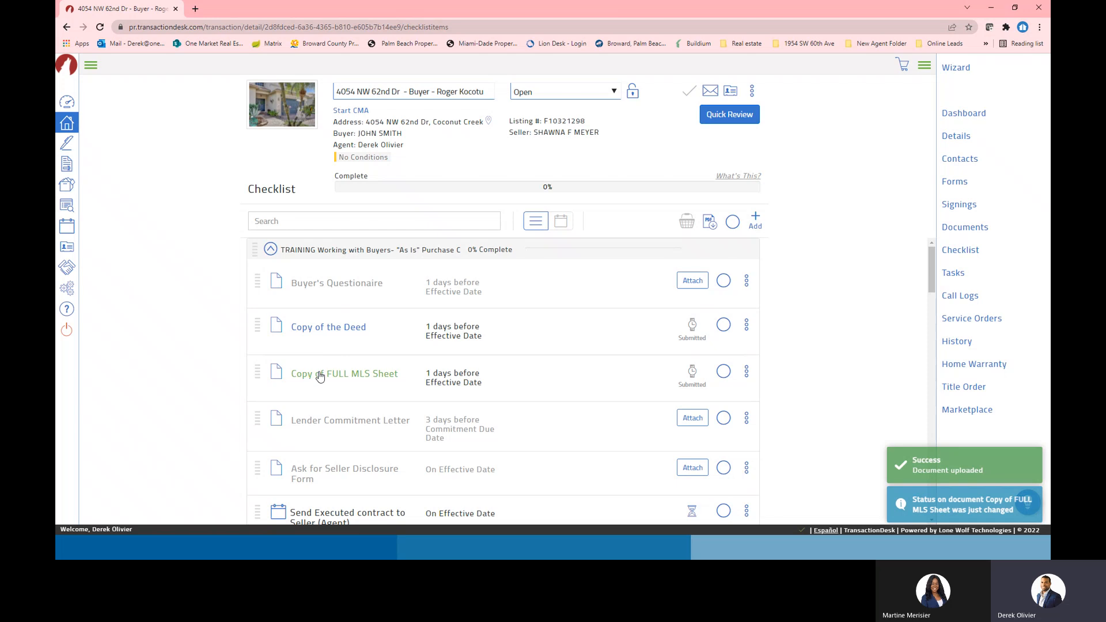
Preview the uploaded deed document, then close it
{"action": "left_click", "coordinate": [309, 328]}
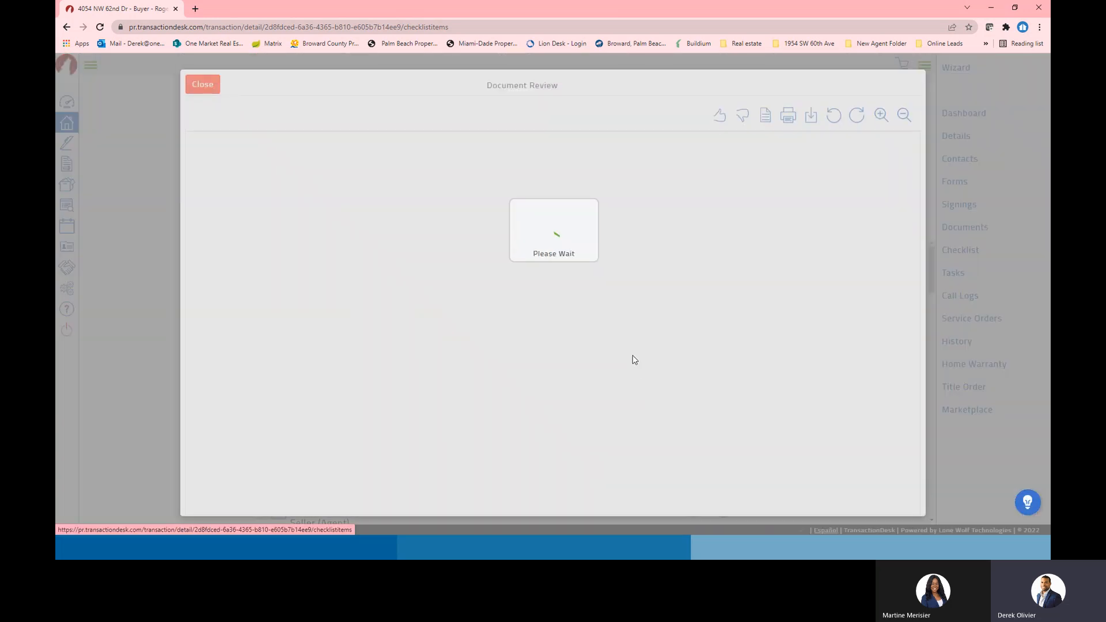
{"action": "scroll", "coordinate": [630, 286], "scroll_direction": "down", "scroll_amount": 5}
{"action": "scroll", "coordinate": [619, 319], "scroll_direction": "up", "scroll_amount": 5}
{"action": "left_click", "coordinate": [203, 86]}
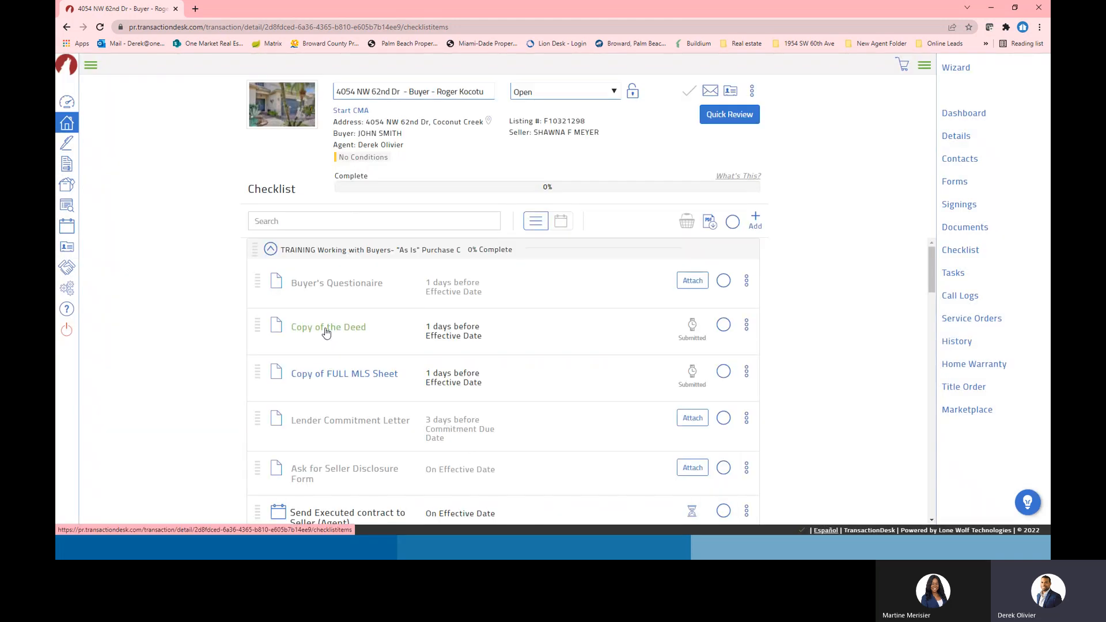
Preview the uploaded MLS sheet twice, closing it each time
{"action": "left_click", "coordinate": [356, 373]}
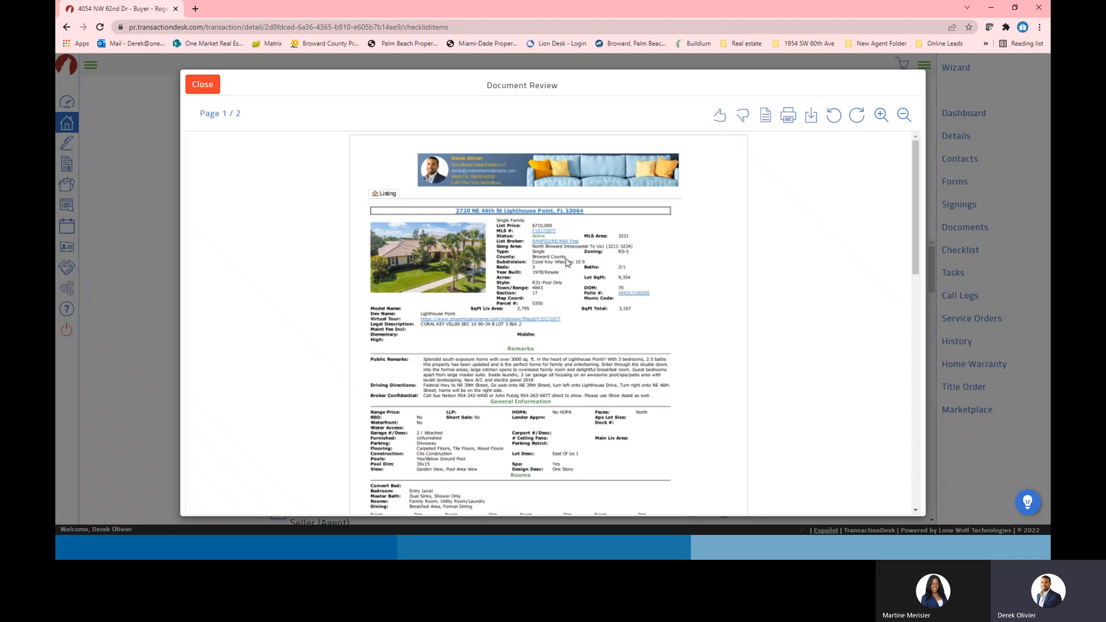
{"action": "scroll", "coordinate": [574, 271], "scroll_direction": "down", "scroll_amount": 5}
{"action": "scroll", "coordinate": [576, 288], "scroll_direction": "up", "scroll_amount": 5}
{"action": "left_click", "coordinate": [190, 84]}
{"action": "scroll", "coordinate": [536, 369], "scroll_direction": "down", "scroll_amount": 2}
{"action": "left_click", "coordinate": [354, 272]}
{"action": "scroll", "coordinate": [599, 267], "scroll_direction": "down", "scroll_amount": 10}
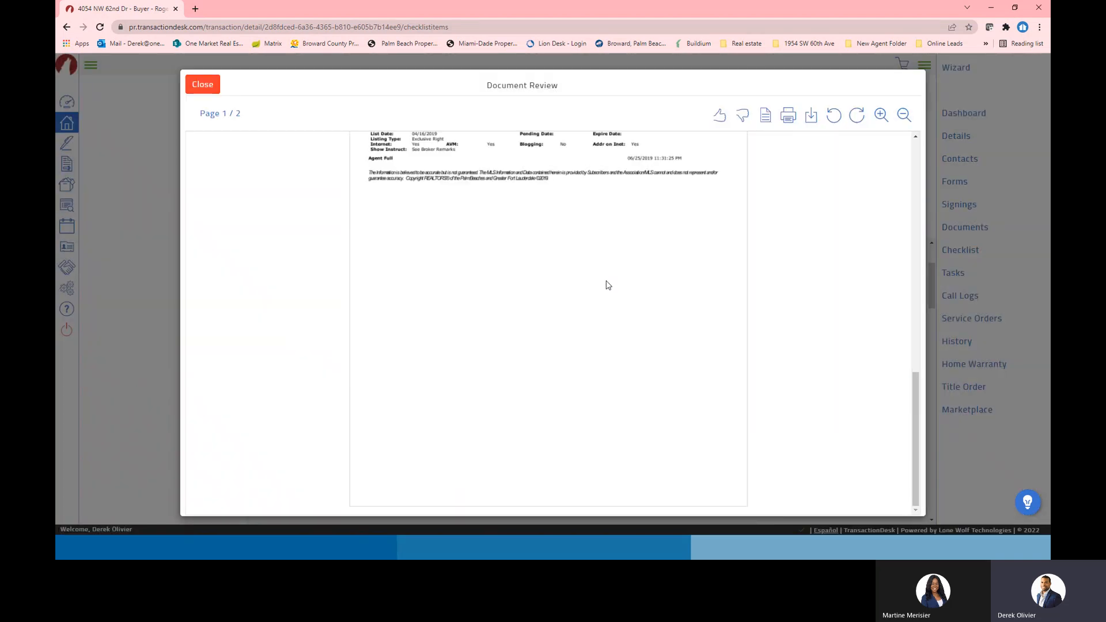
{"action": "scroll", "coordinate": [585, 273], "scroll_direction": "up", "scroll_amount": 2}
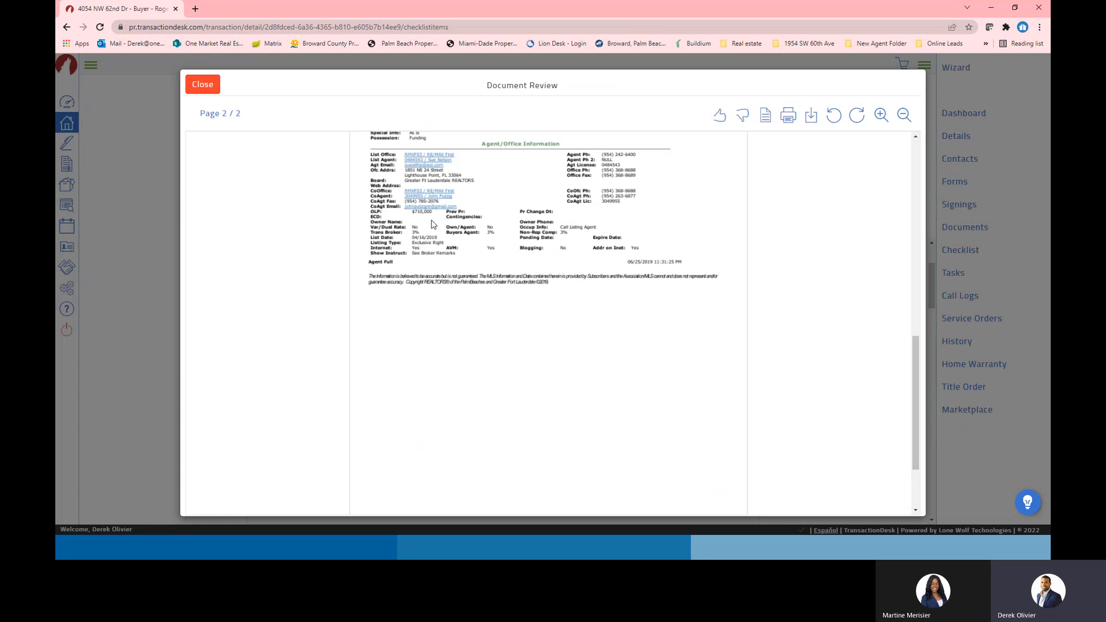
{"action": "scroll", "coordinate": [640, 247], "scroll_direction": "up", "scroll_amount": 2}
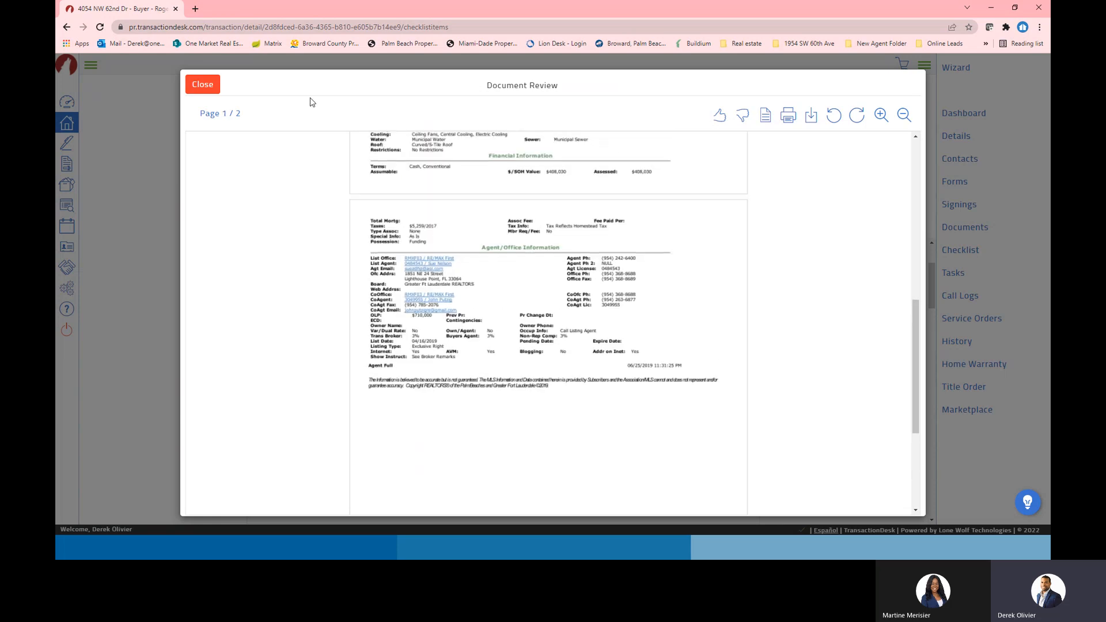
{"action": "left_click", "coordinate": [203, 85]}
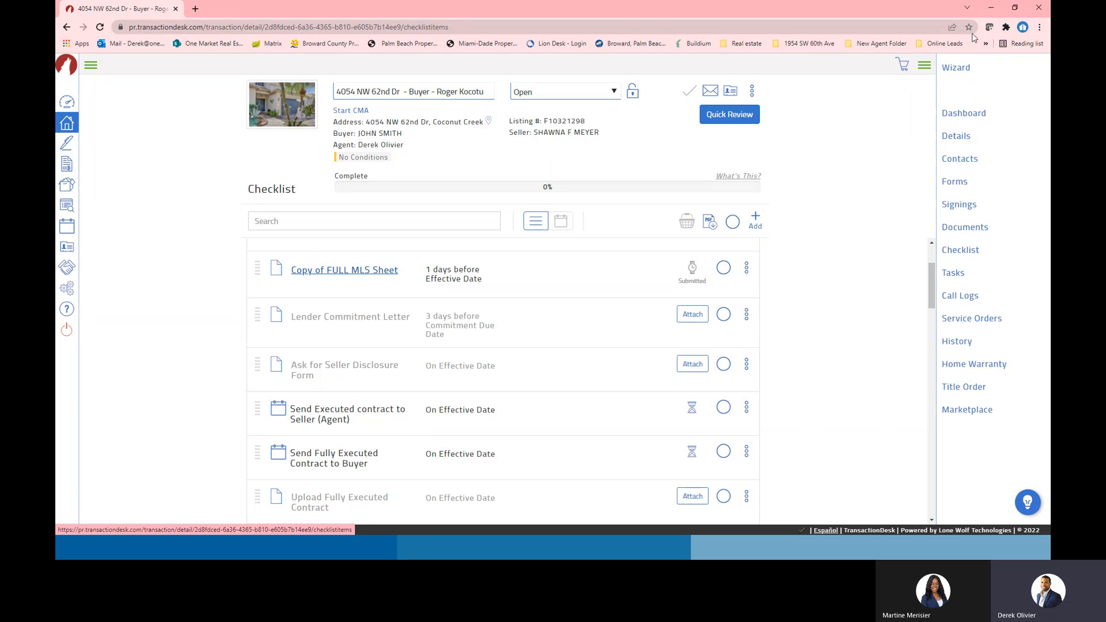
Look down the checklist, then switch back to the PowerPoint slides
{"action": "scroll", "coordinate": [490, 404], "scroll_direction": "down", "scroll_amount": 2}
{"action": "scroll", "coordinate": [476, 404], "scroll_direction": "down", "scroll_amount": 2}
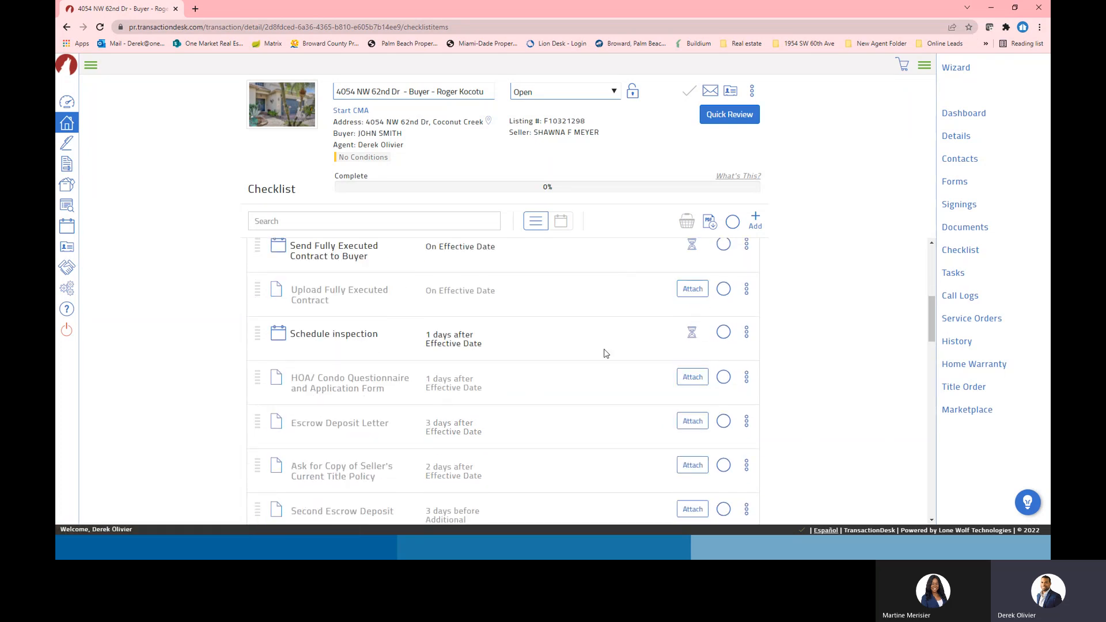
{"action": "scroll", "coordinate": [599, 357], "scroll_direction": "up", "scroll_amount": 4}
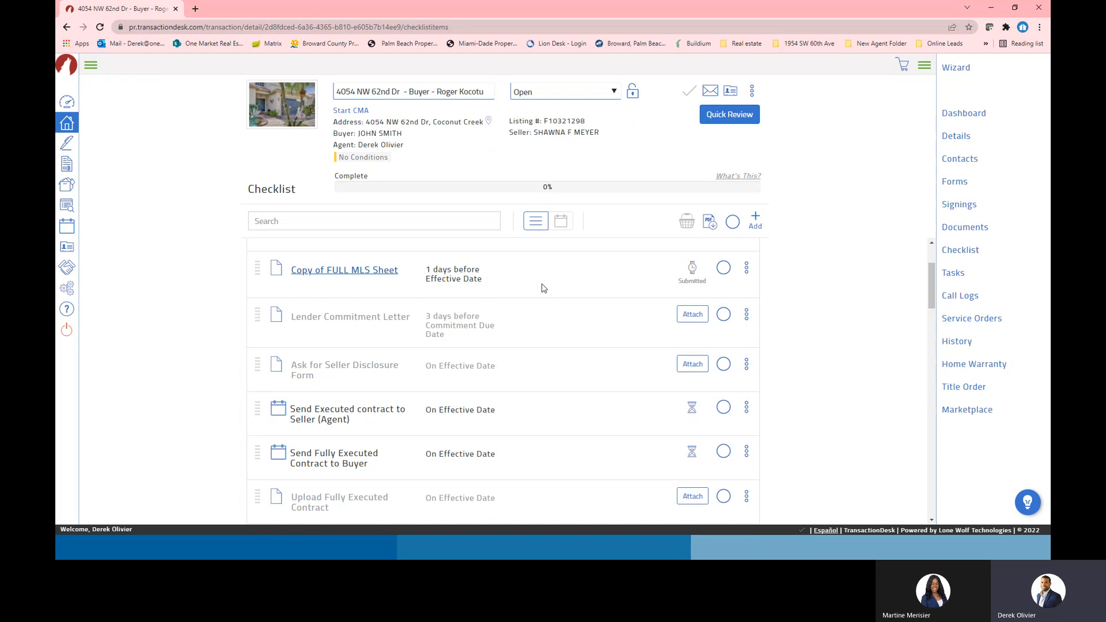
{"action": "scroll", "coordinate": [637, 399], "scroll_direction": "down", "scroll_amount": 8}
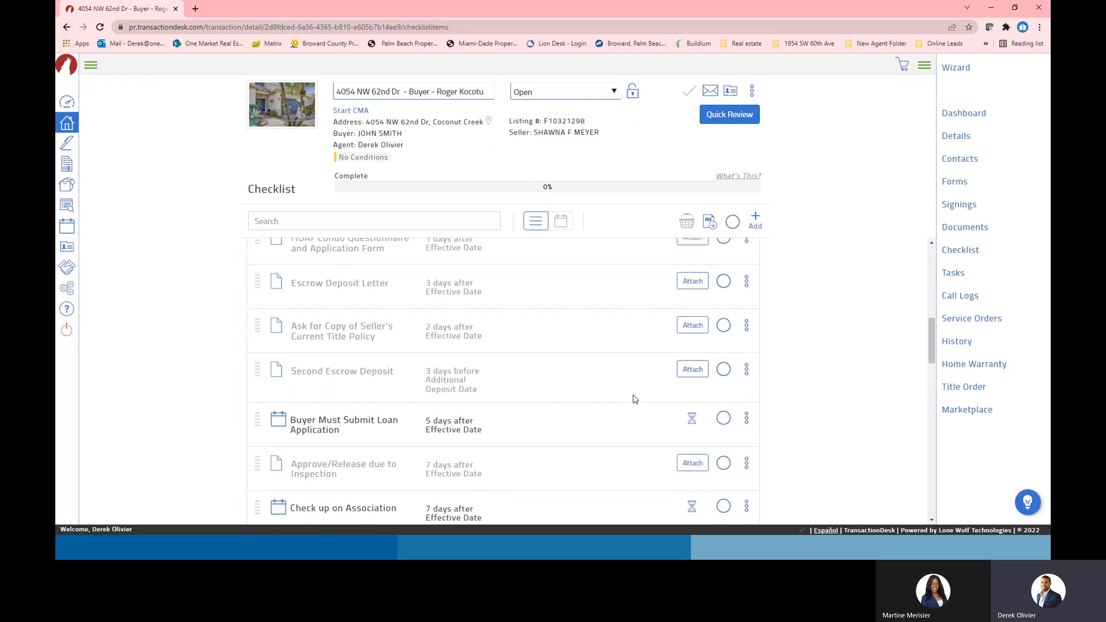
{"action": "scroll", "coordinate": [639, 406], "scroll_direction": "down", "scroll_amount": 10}
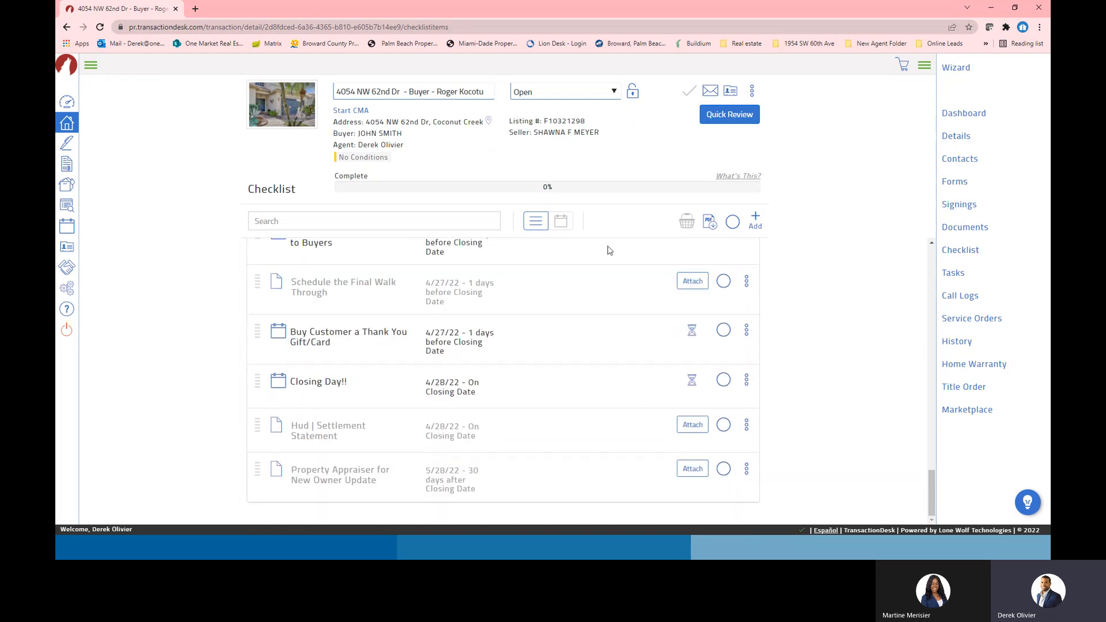
{"action": "key", "text": "alt+Tab"}
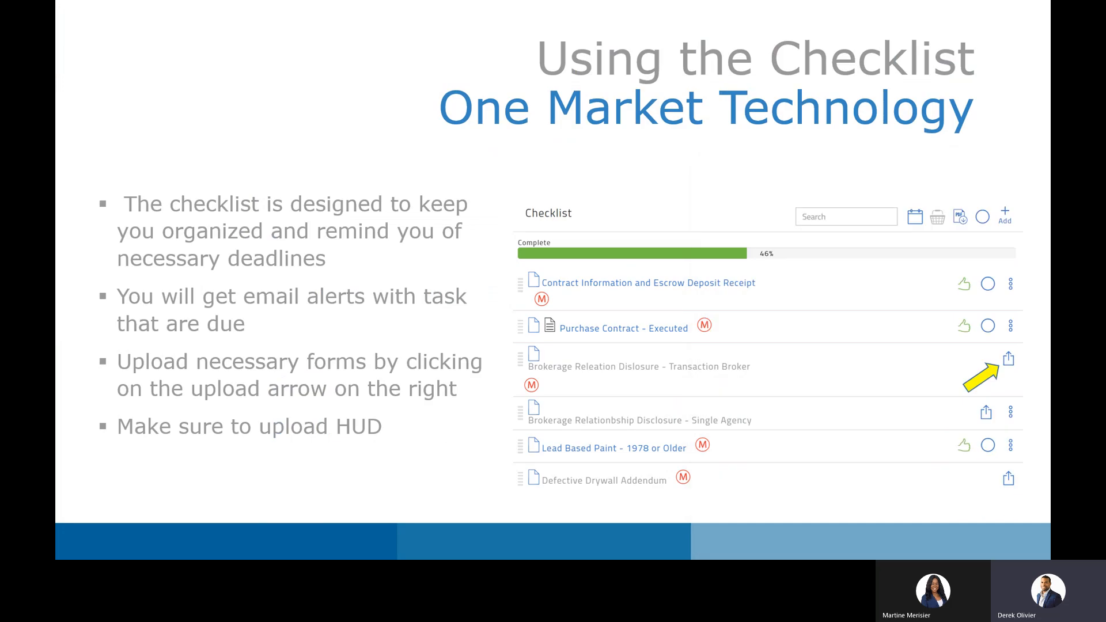